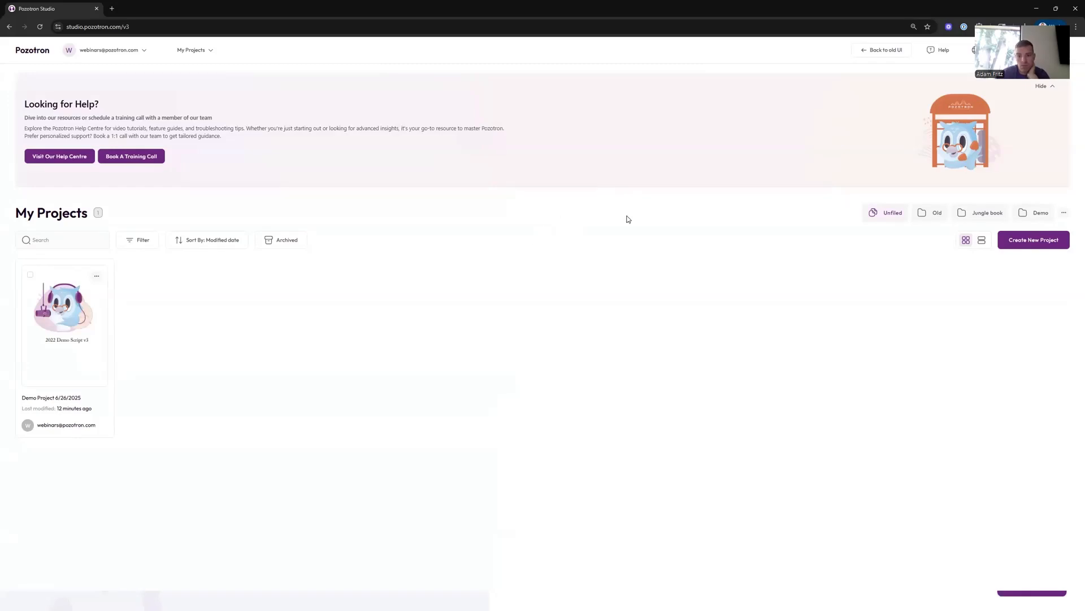
- Switch to the old interface, enlarge the page zoom, and return to the new interface
click(877, 51)
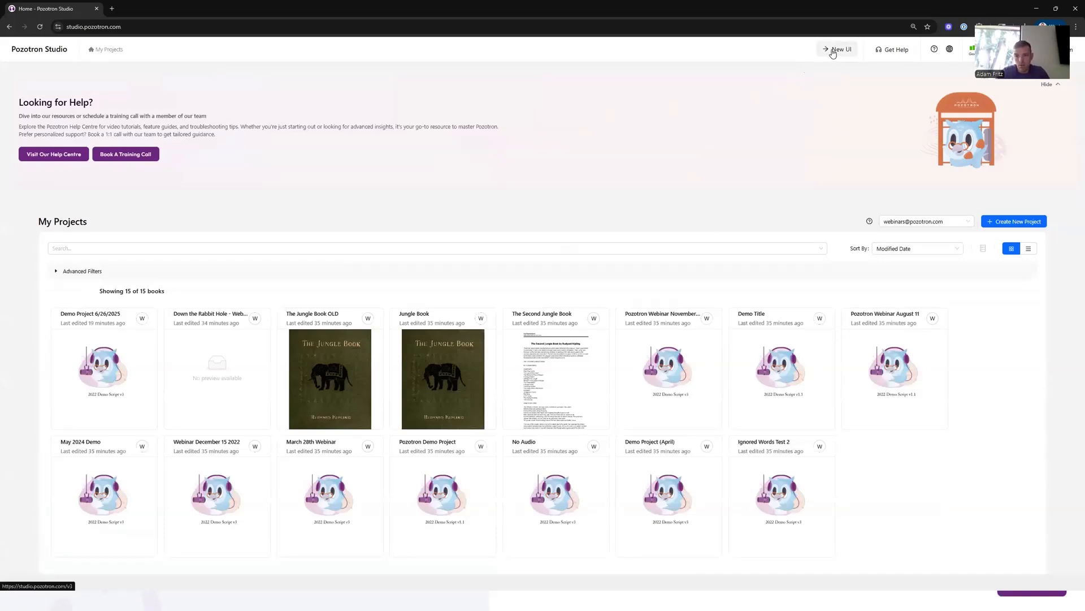
key(ctrl+plus)
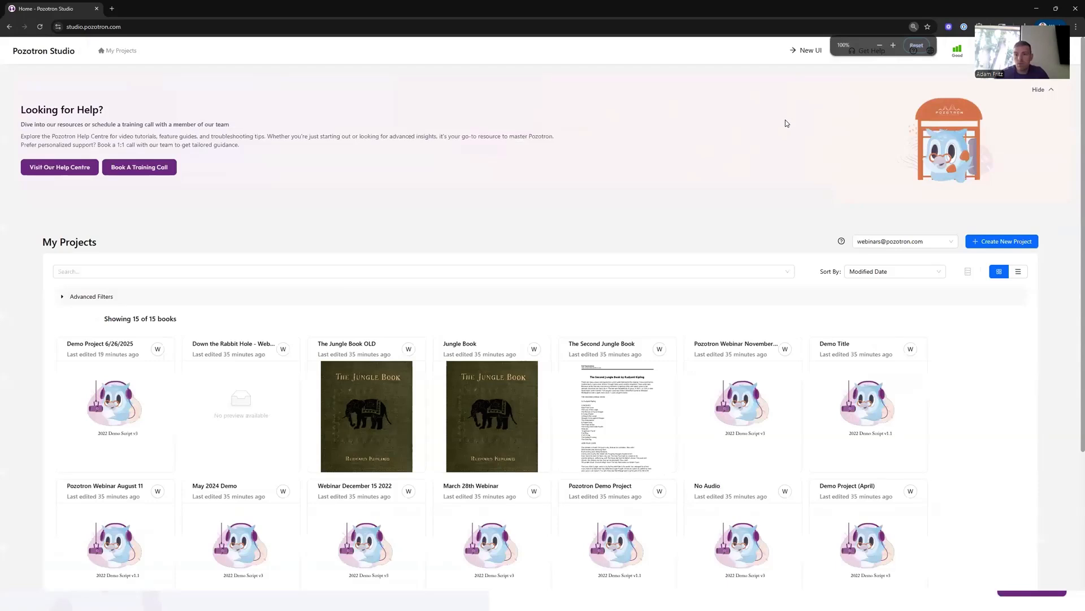
click(805, 52)
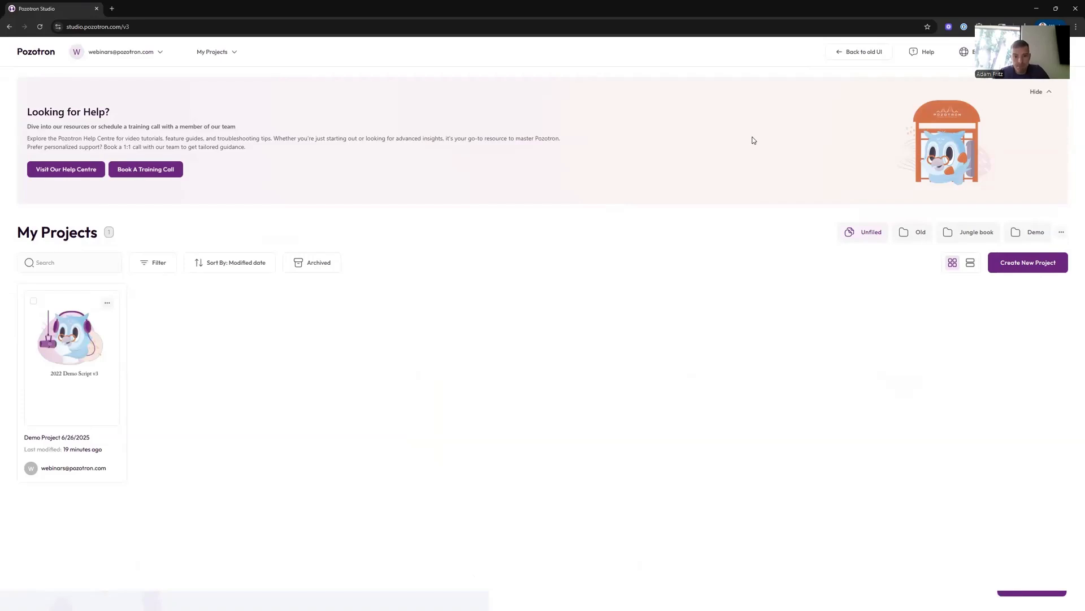
- Switch to the old interface again, scroll through its project grid, and return to the new interface
click(876, 58)
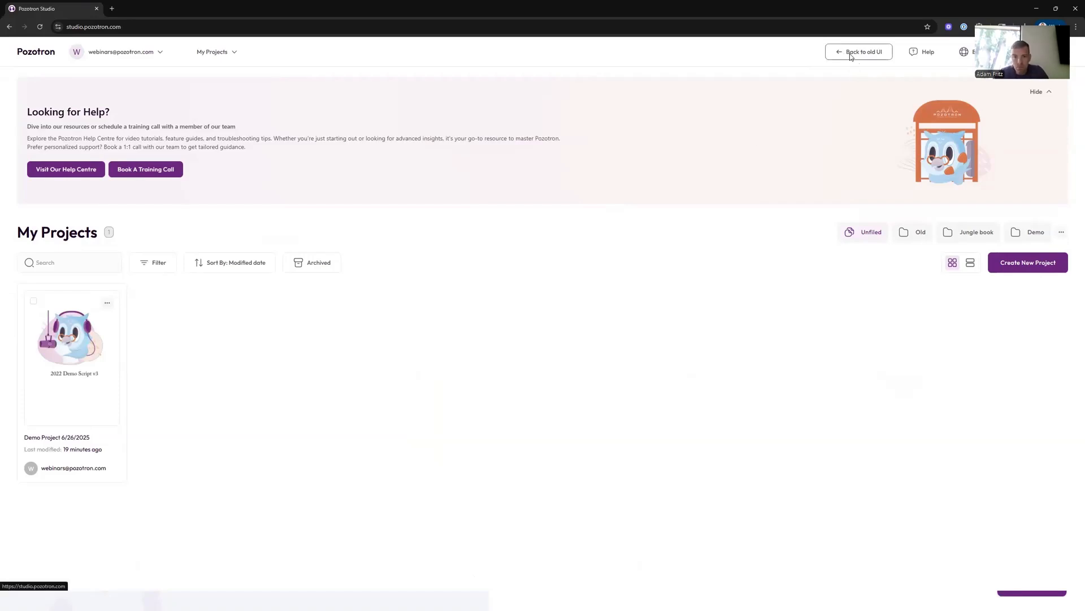
scroll(546, 314, down, 2)
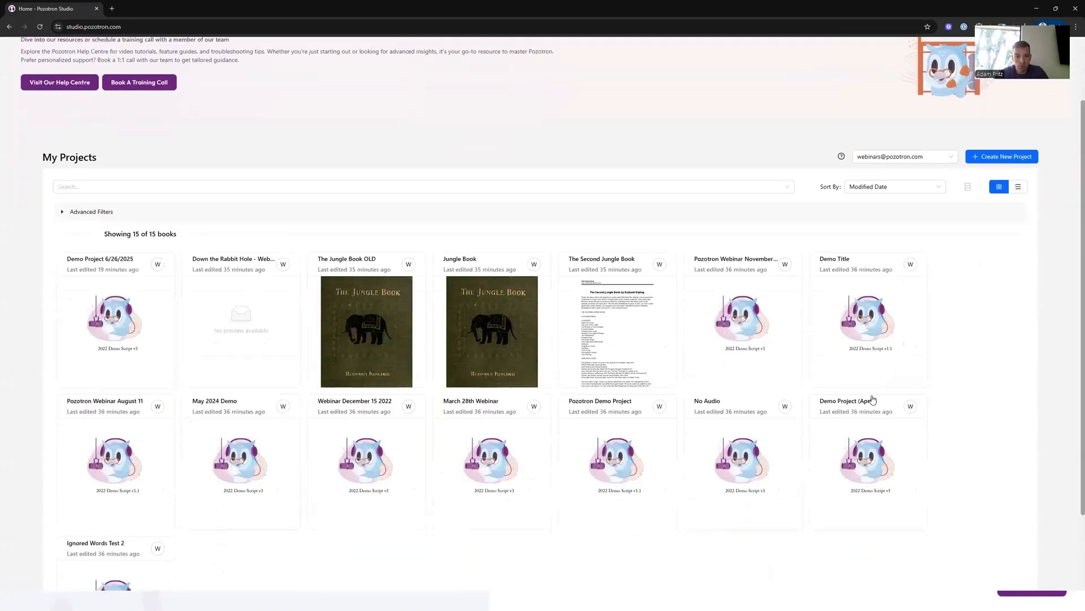
scroll(429, 395, up, 2)
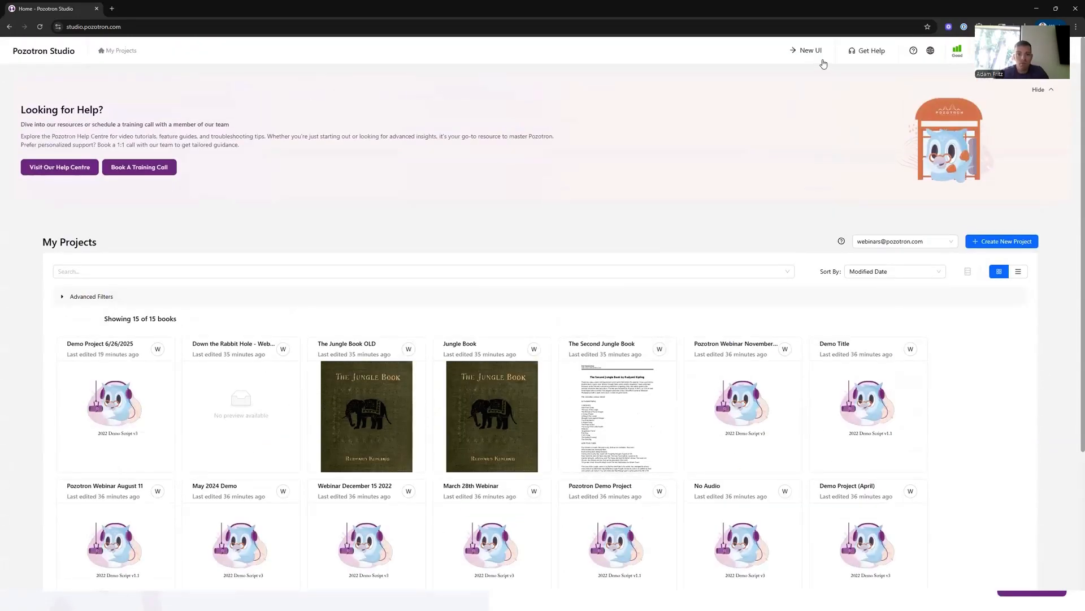
click(807, 51)
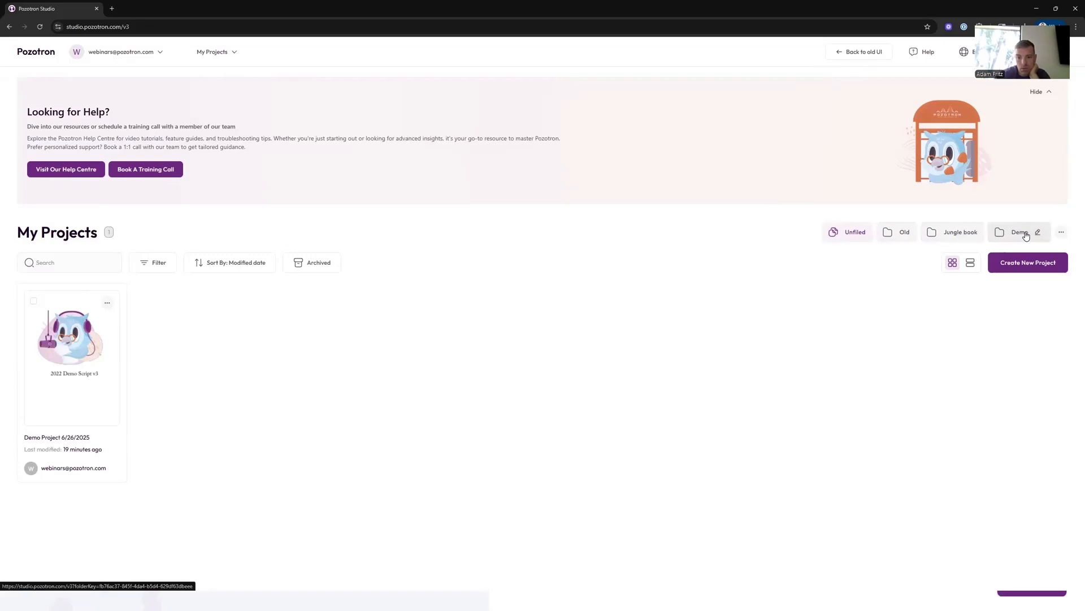
click(1061, 231)
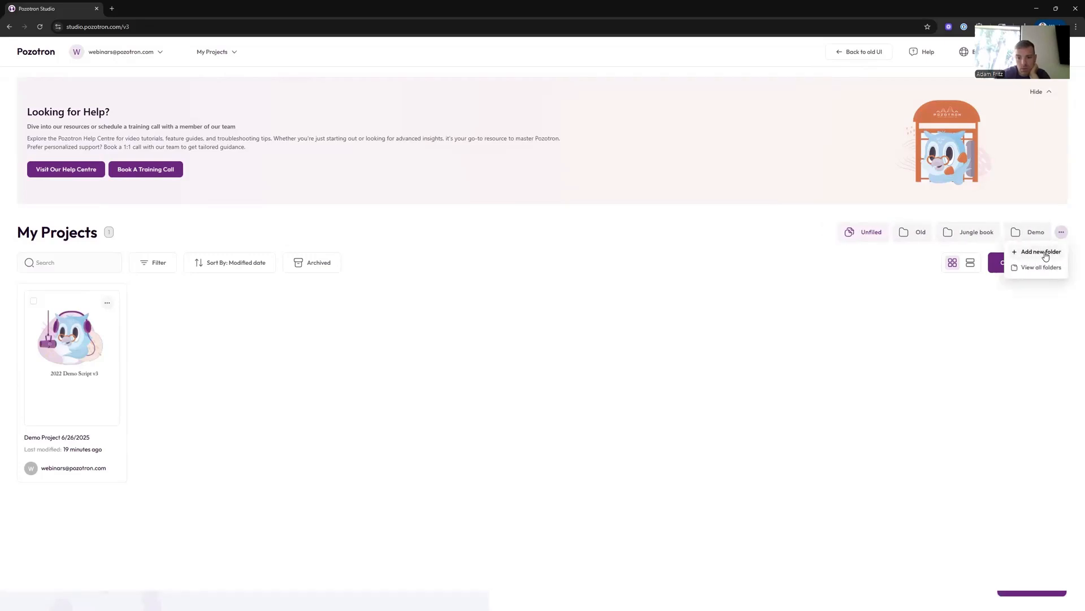
click(1039, 251)
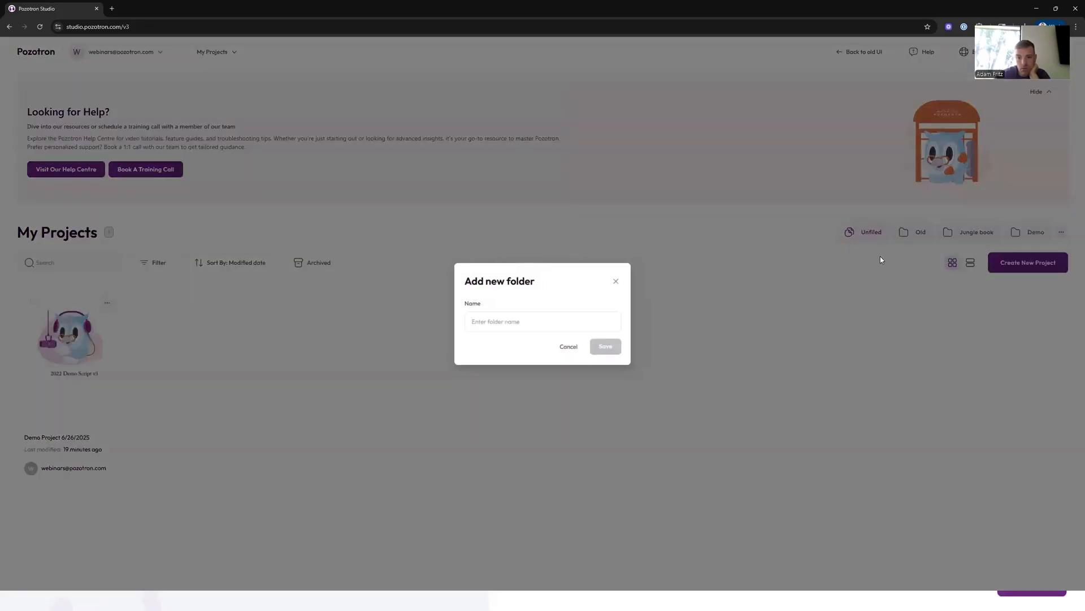
click(570, 347)
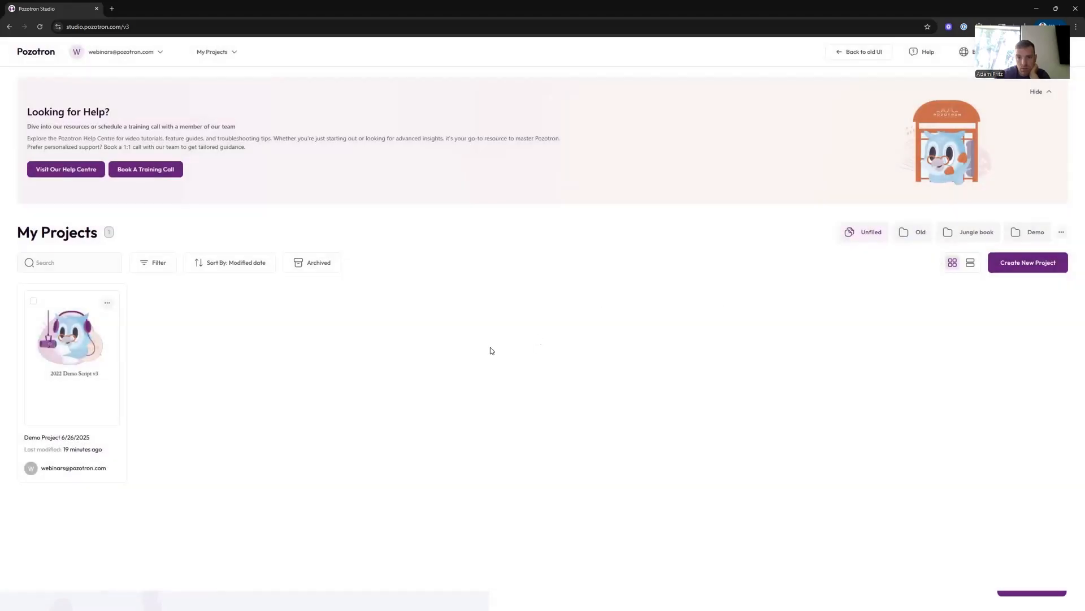
click(33, 302)
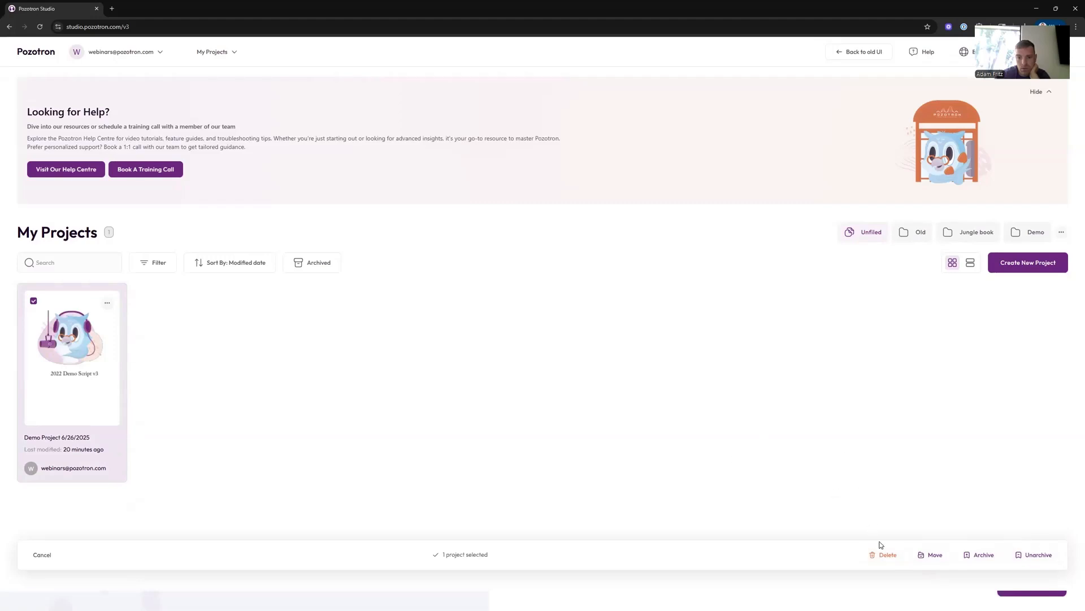
click(933, 557)
click(617, 216)
click(33, 301)
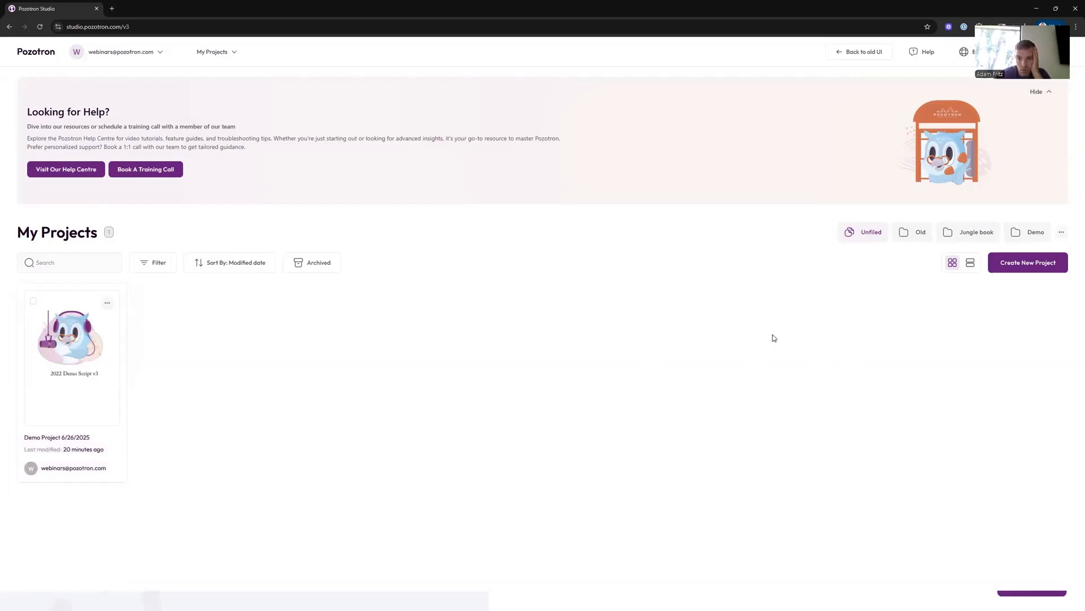
- Open the new project form and inspect the title, customer and folder fields with their folder options
click(1018, 265)
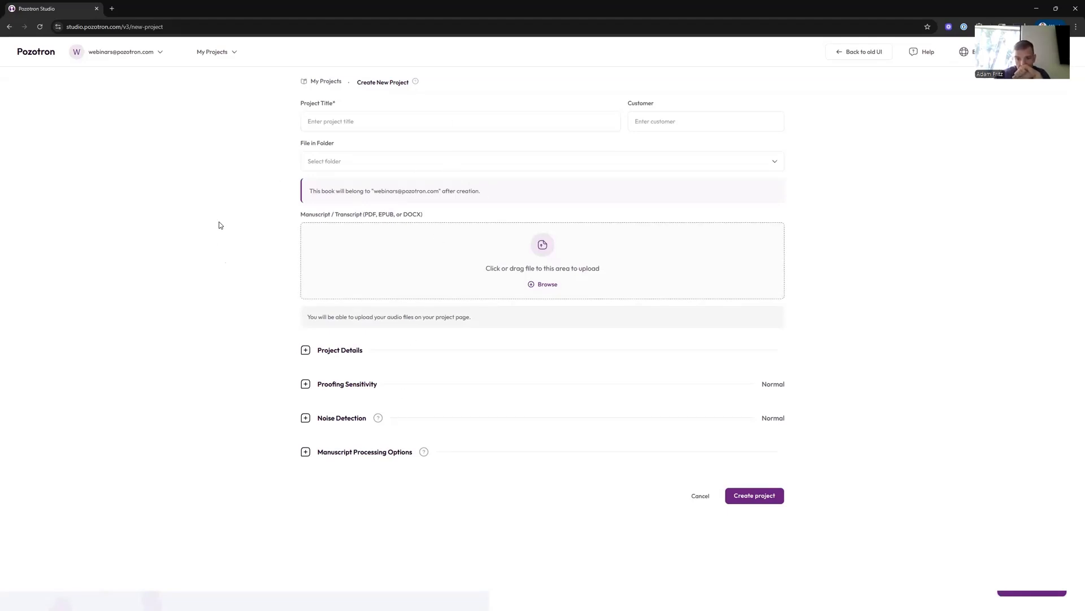
click(350, 118)
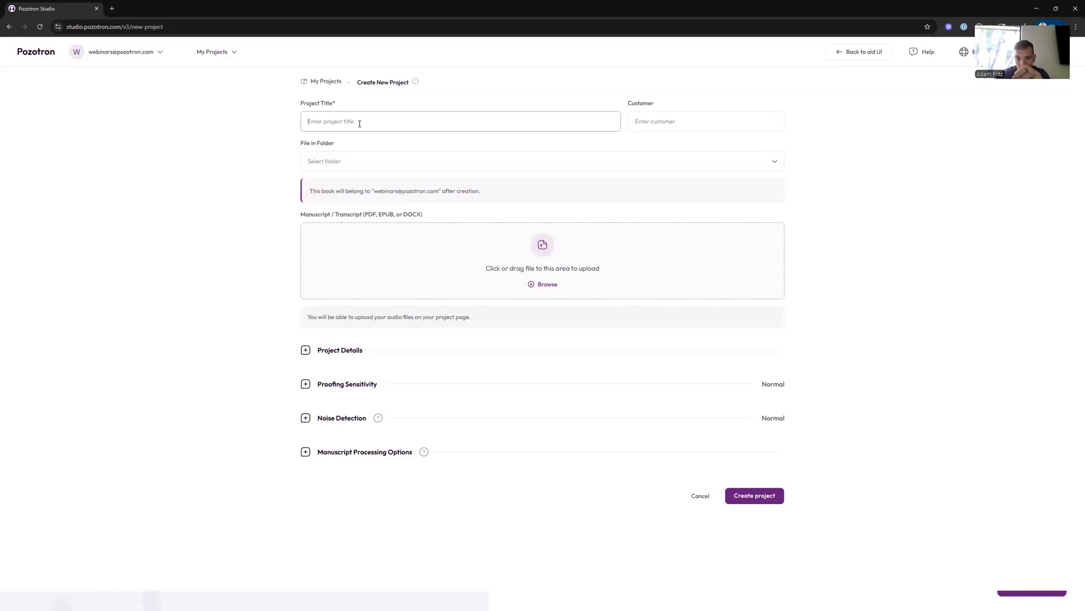
click(676, 127)
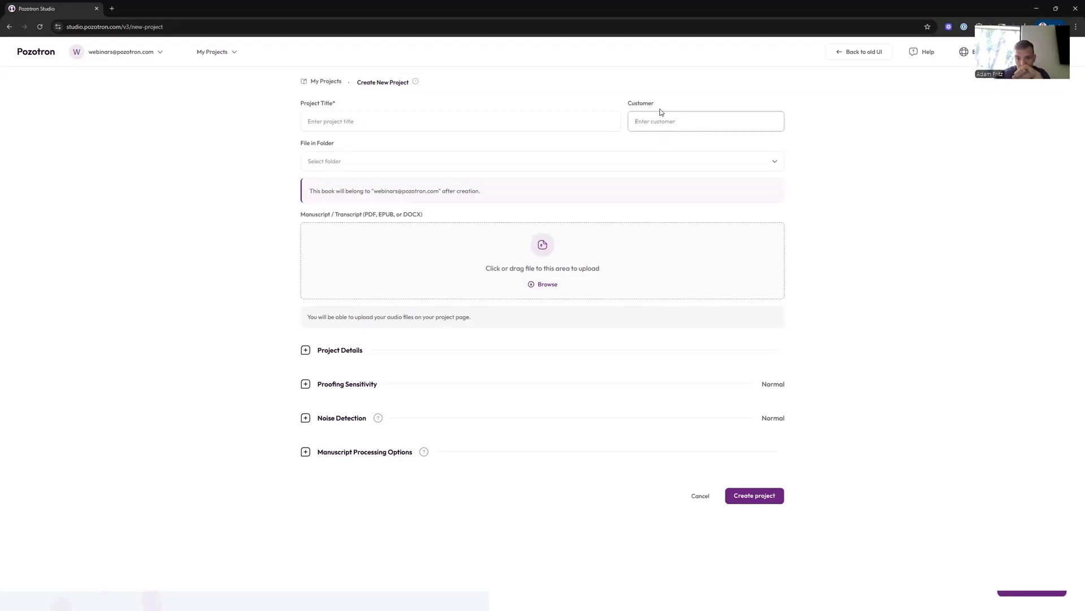
click(354, 162)
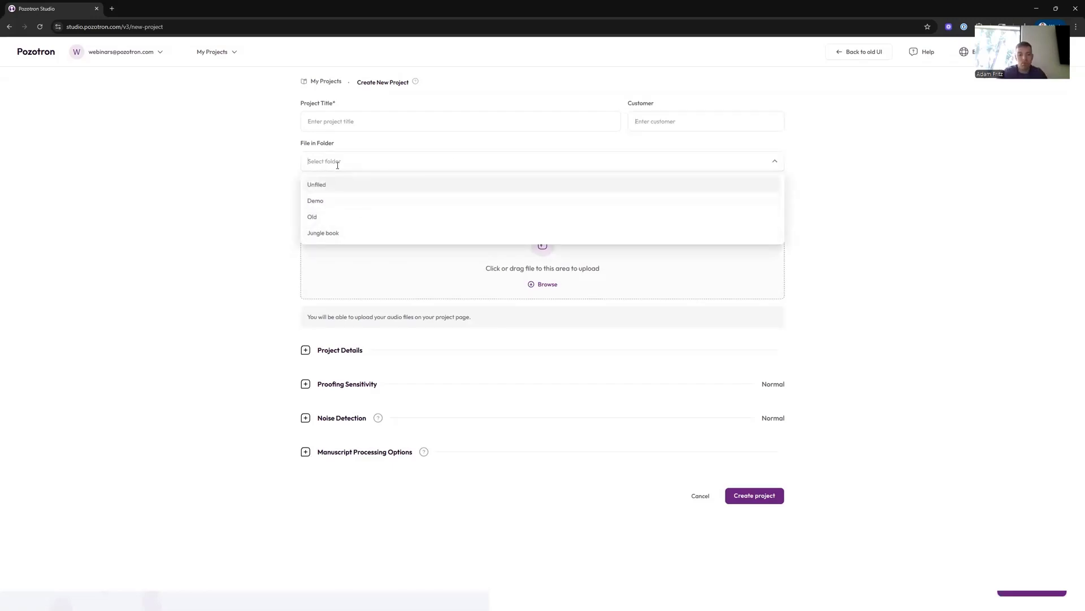
click(244, 172)
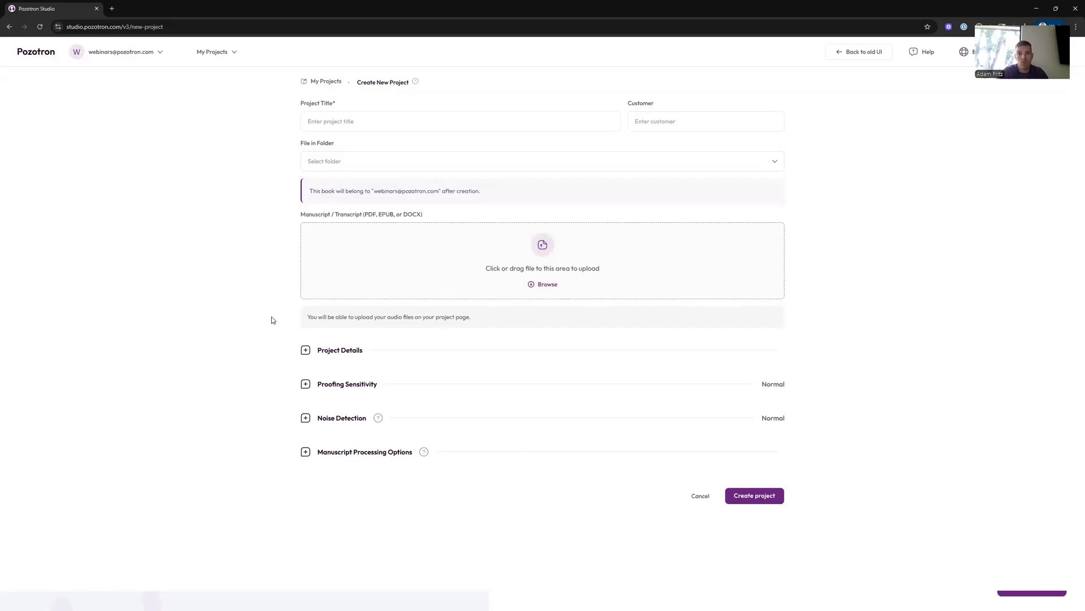
- Expand the Project Details section, review the status options and notes field, then collapse it
click(291, 342)
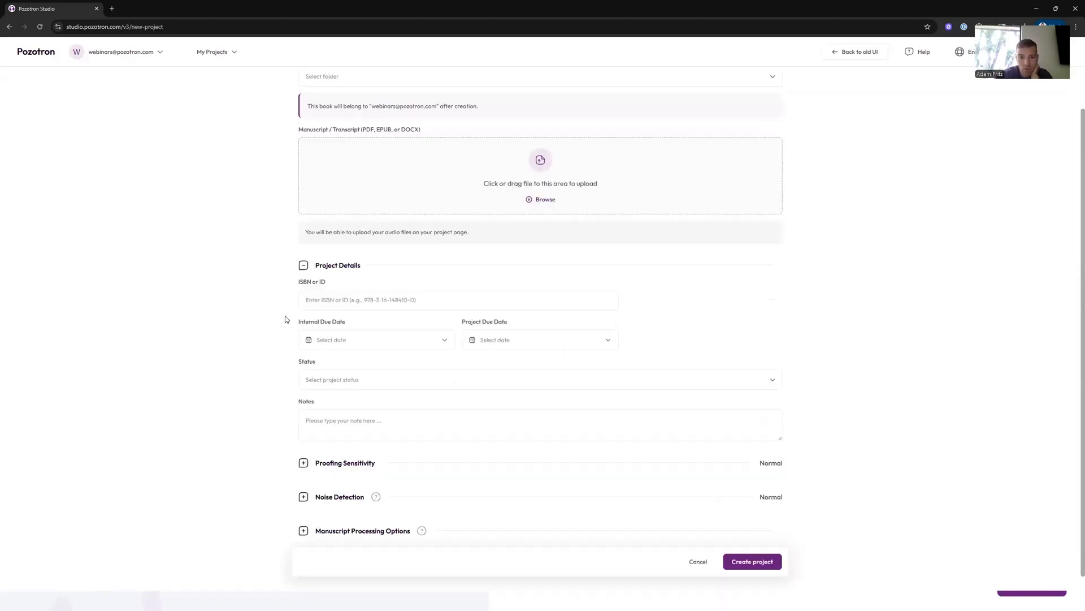
scroll(310, 327, down, 1)
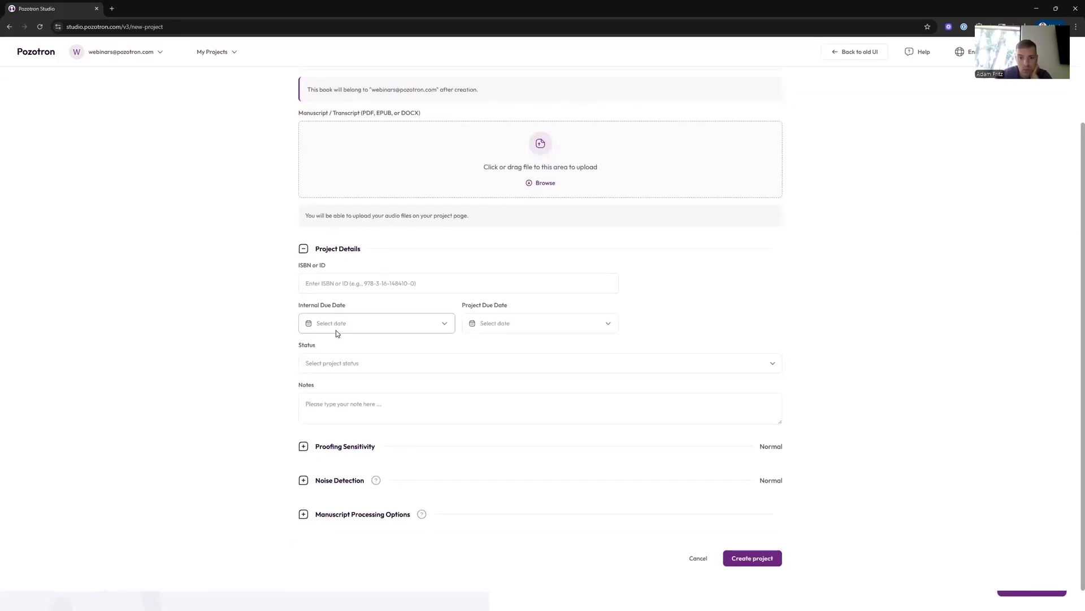
click(399, 367)
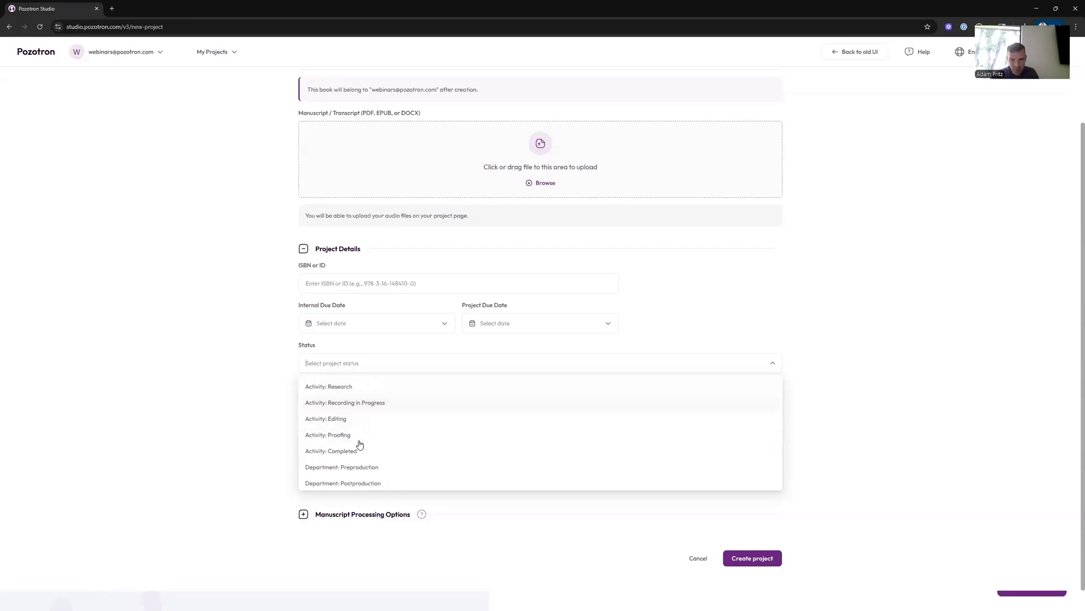
click(248, 346)
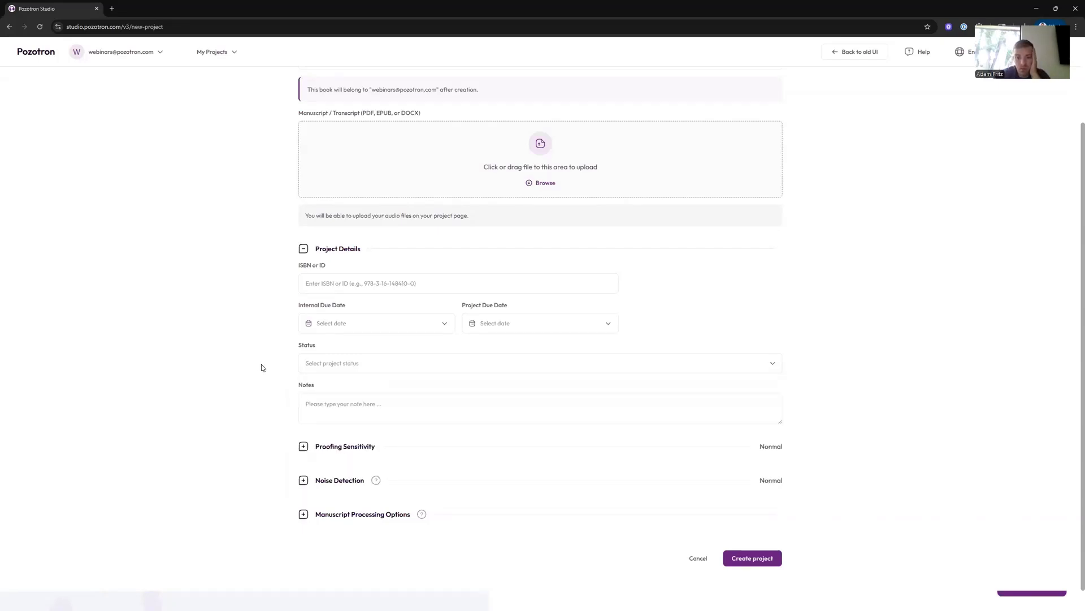
click(368, 415)
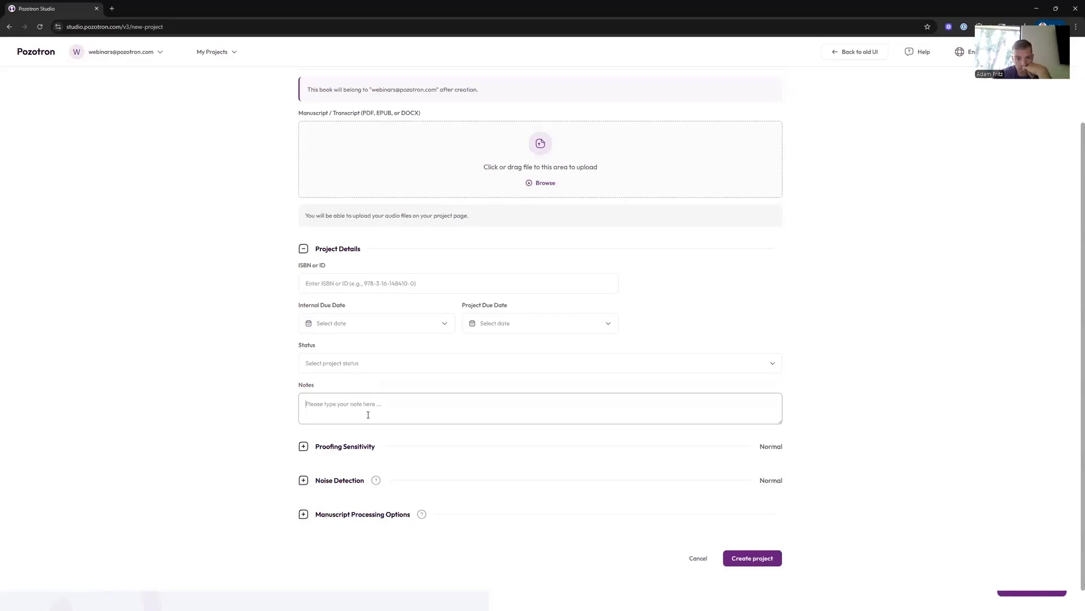
click(303, 250)
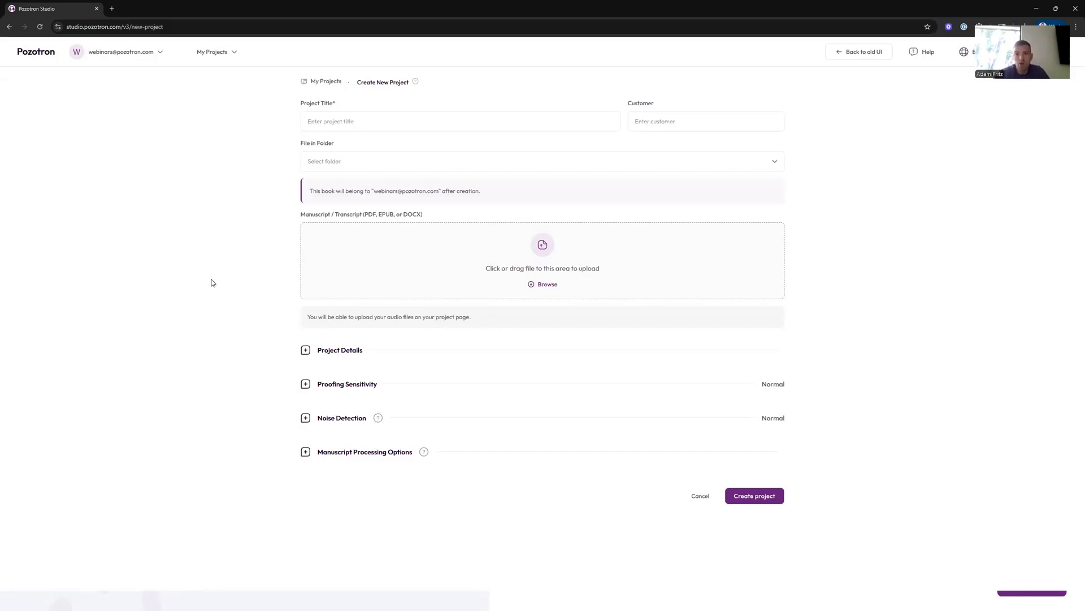
- Open the Jungle book folder, select all three of its projects, and open the move-to-folder dialog
click(35, 52)
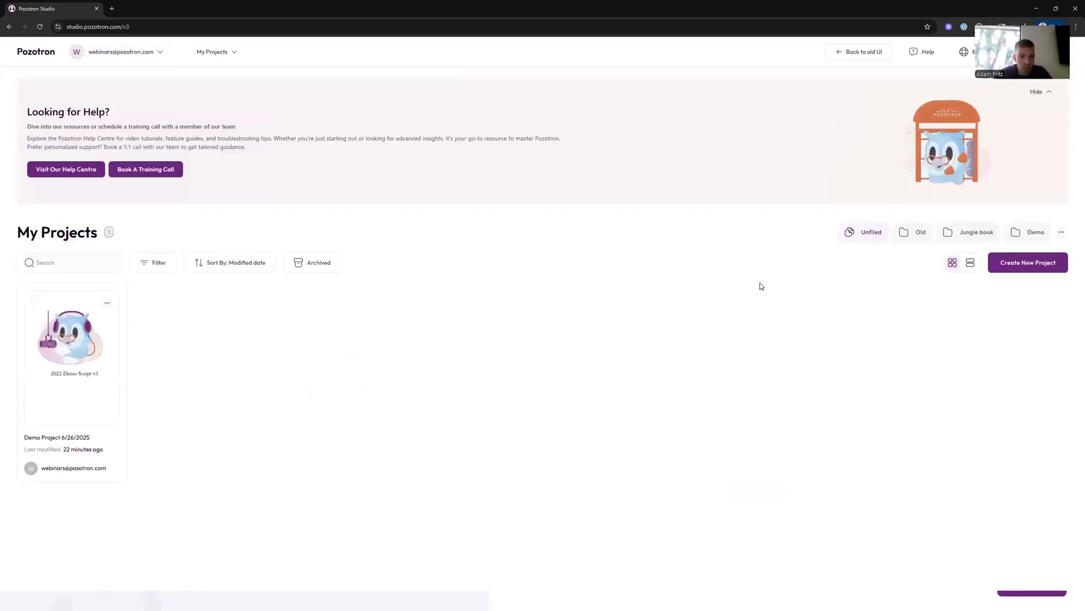
click(961, 232)
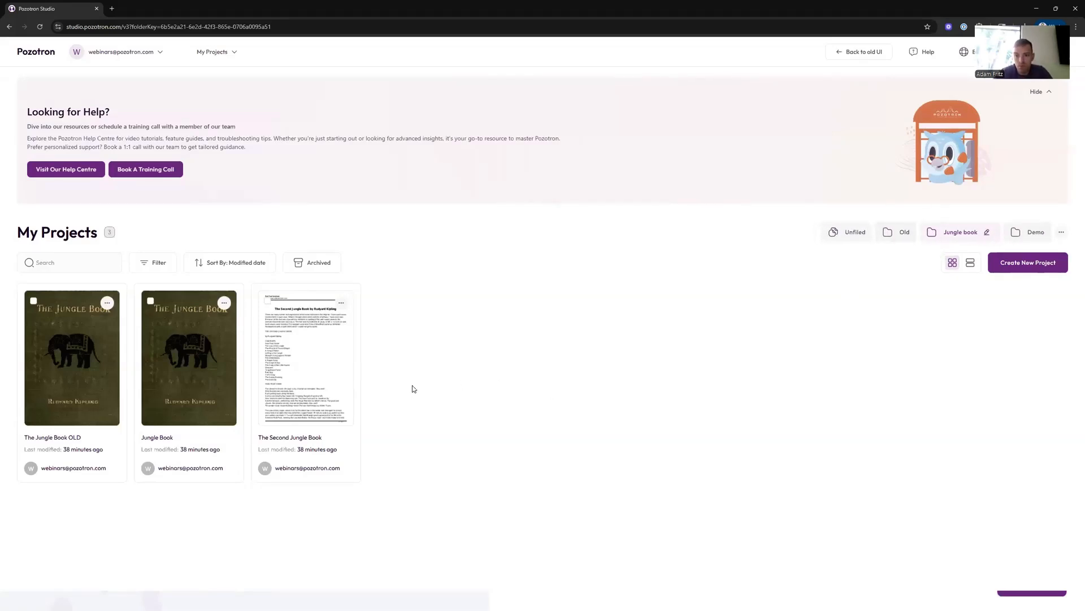
click(34, 301)
click(150, 301)
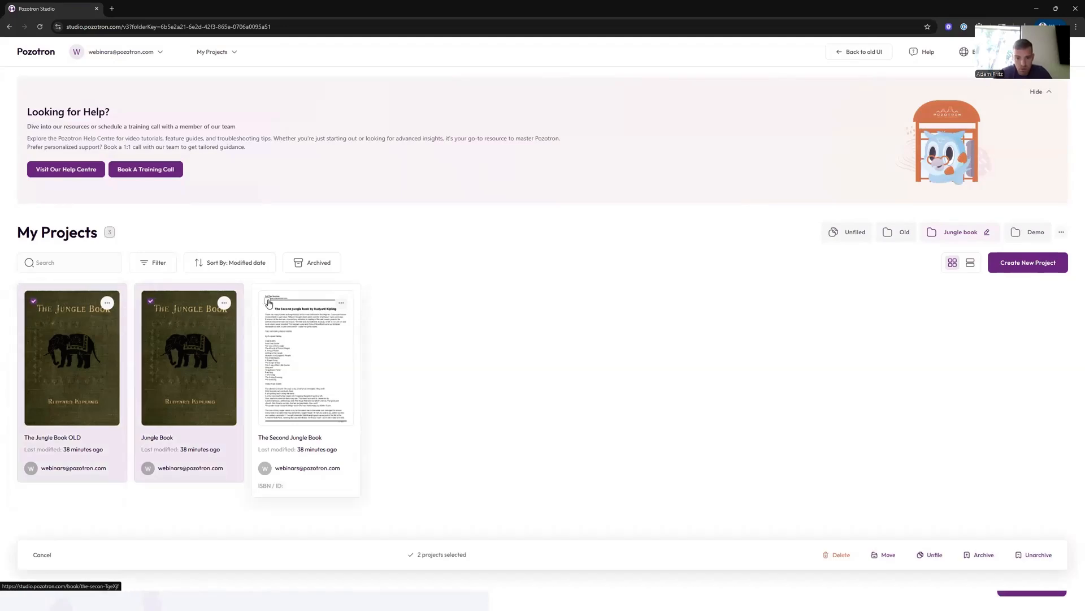
click(268, 302)
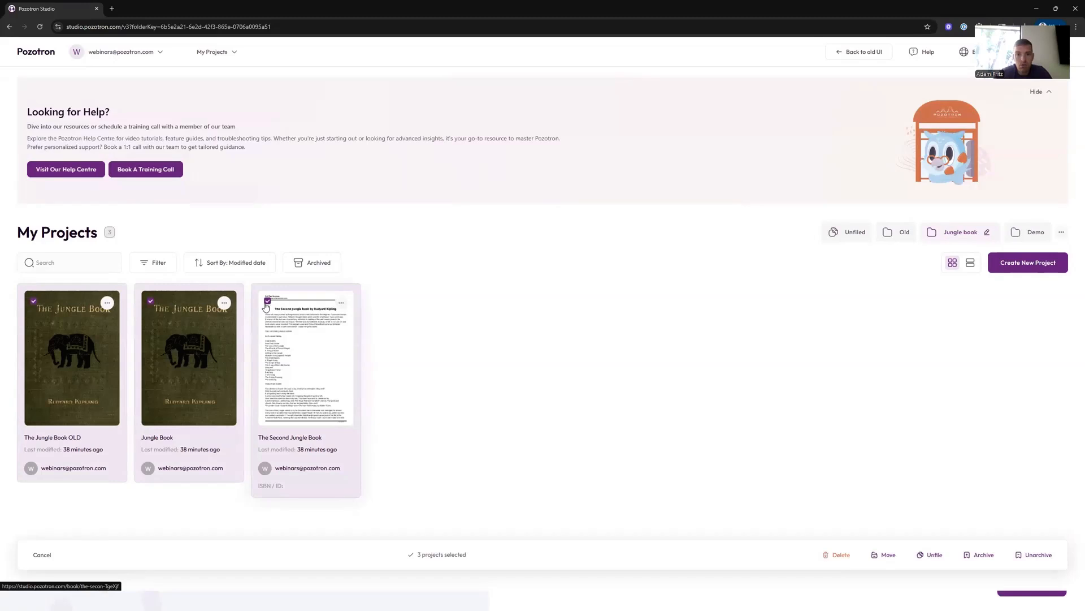
click(873, 558)
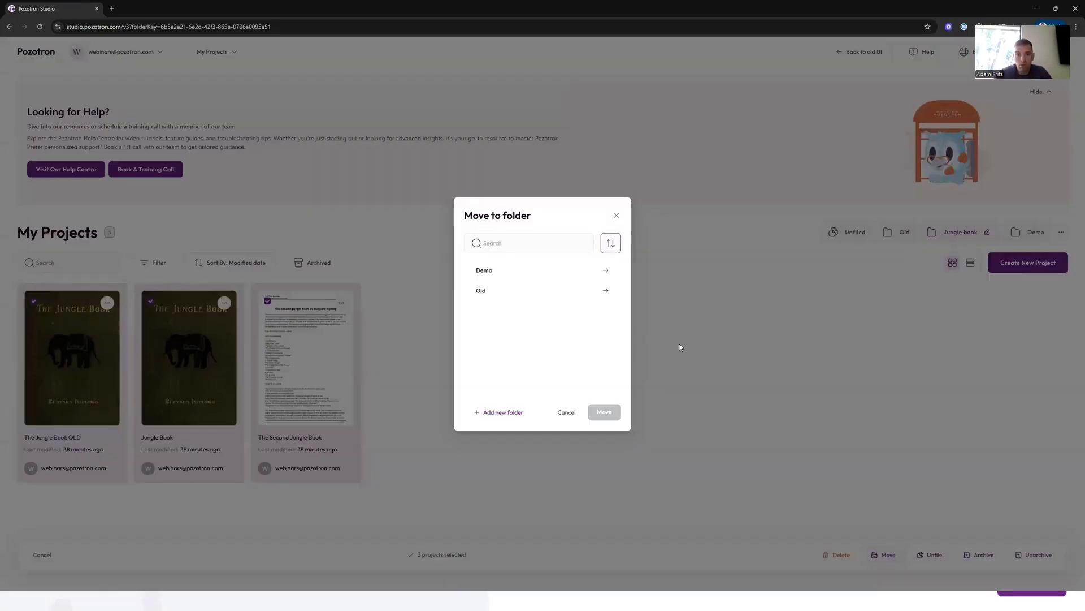
click(616, 215)
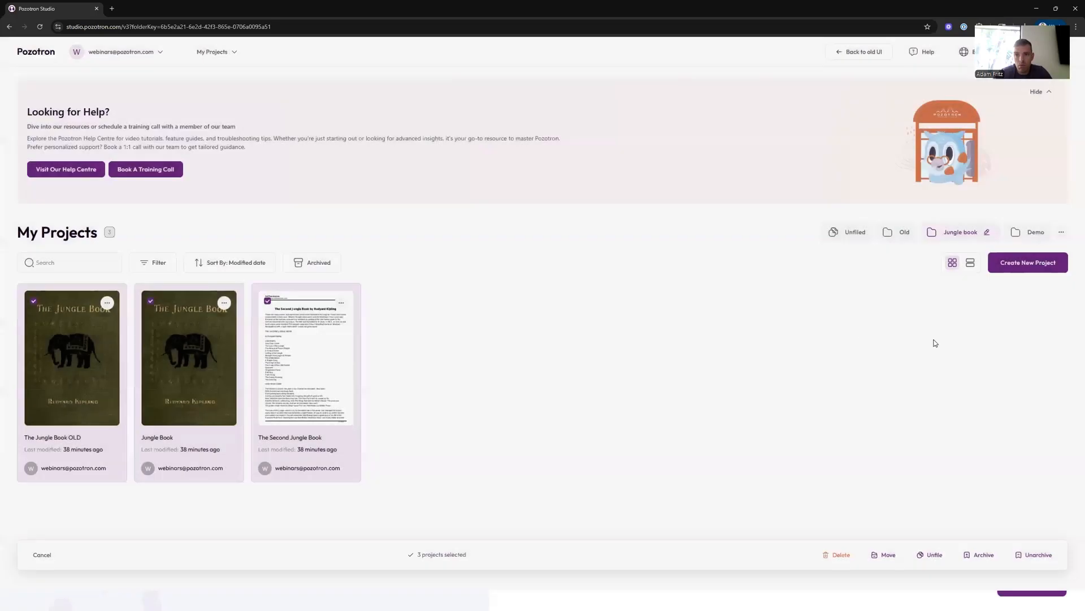
- Browse the Demo and Unfiled folders and toggle the selection of the Unfiled demo project
click(1016, 232)
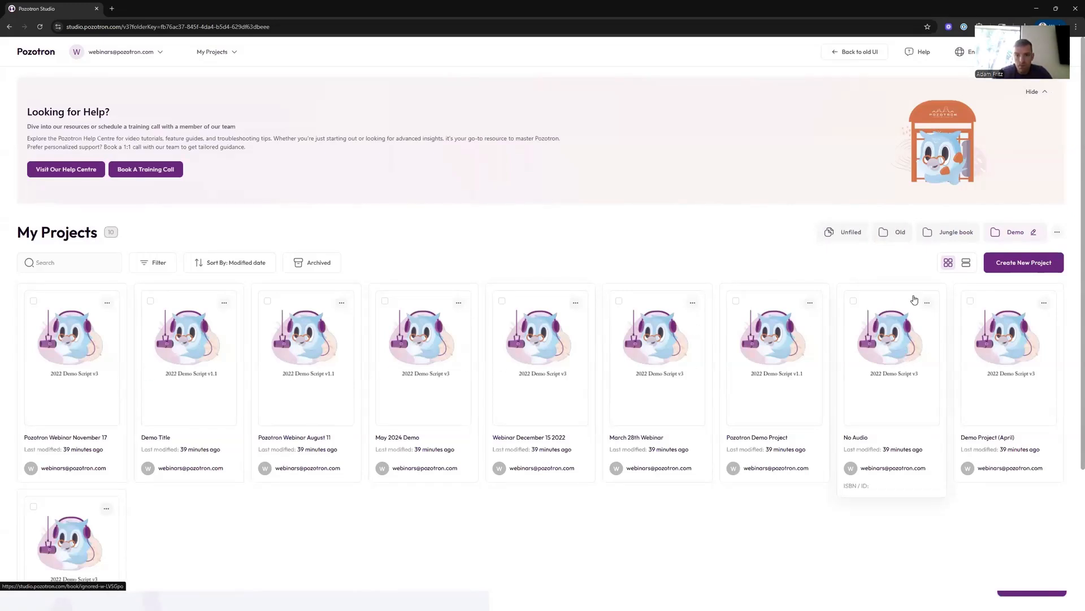
click(837, 236)
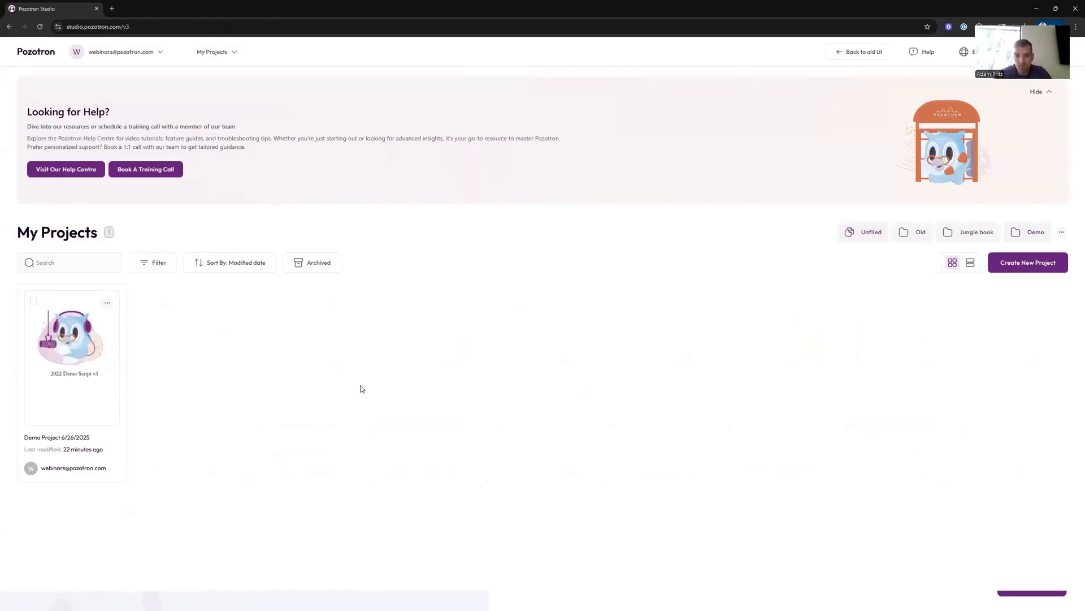
click(33, 300)
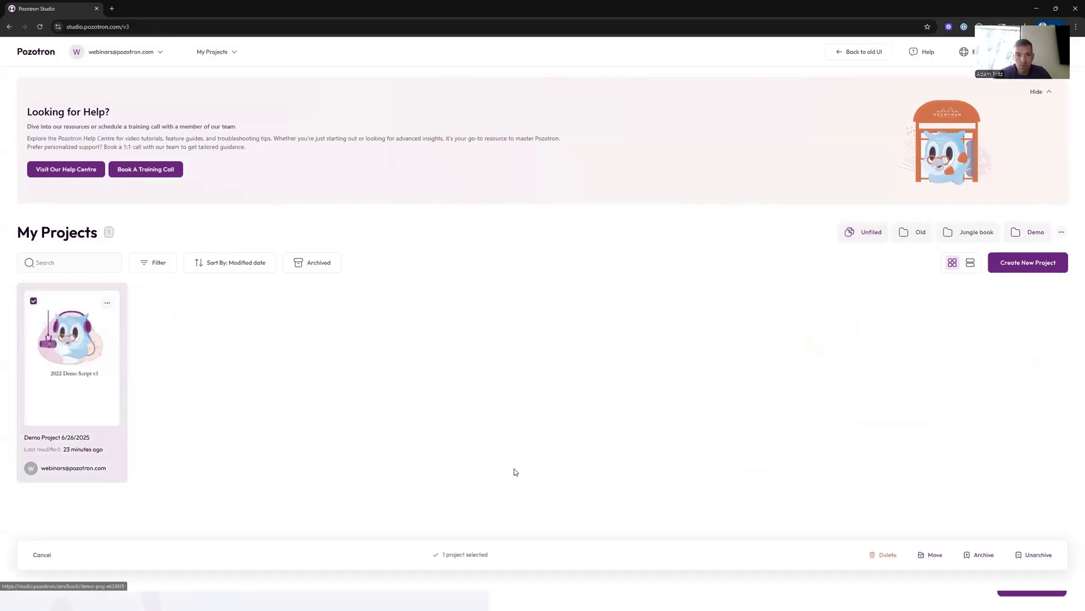
click(33, 300)
- Open the new project form and expand the Proofing Sensitivity and Noise Detection sections
click(1028, 264)
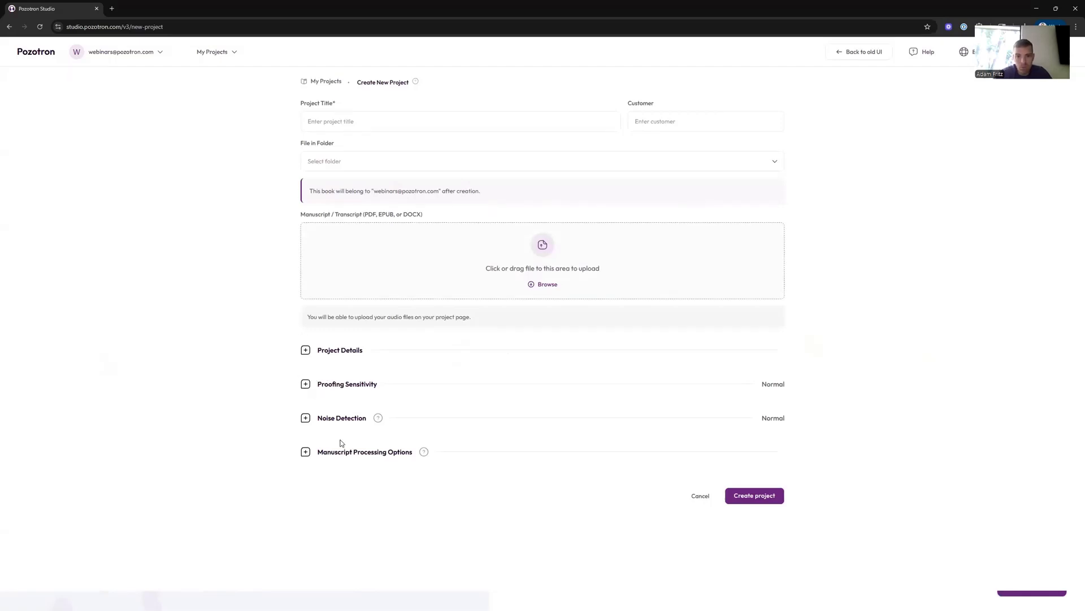
click(306, 383)
click(303, 480)
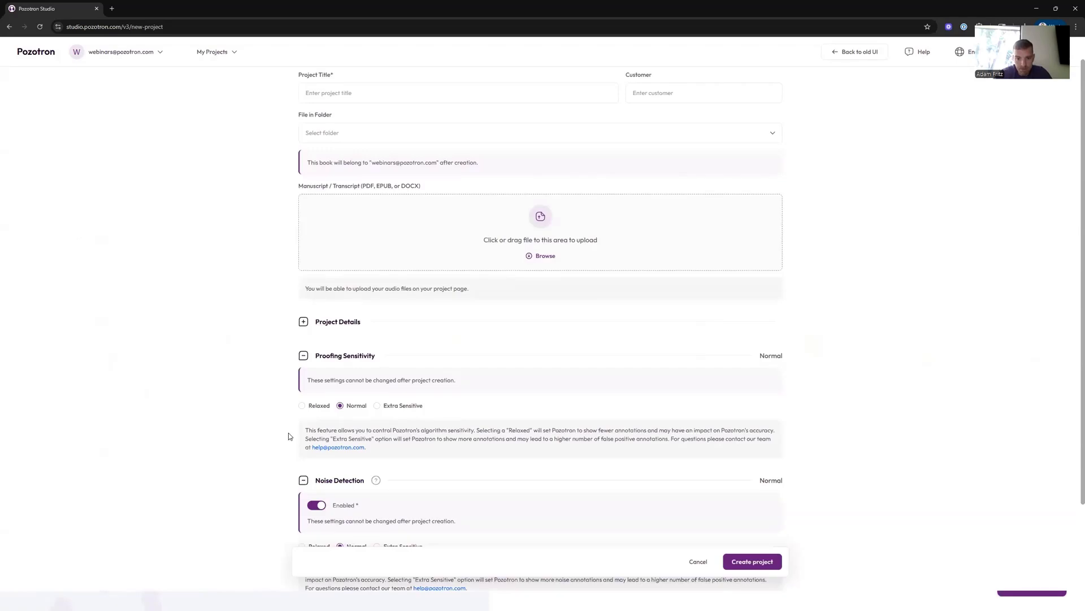
scroll(289, 436, down, 2)
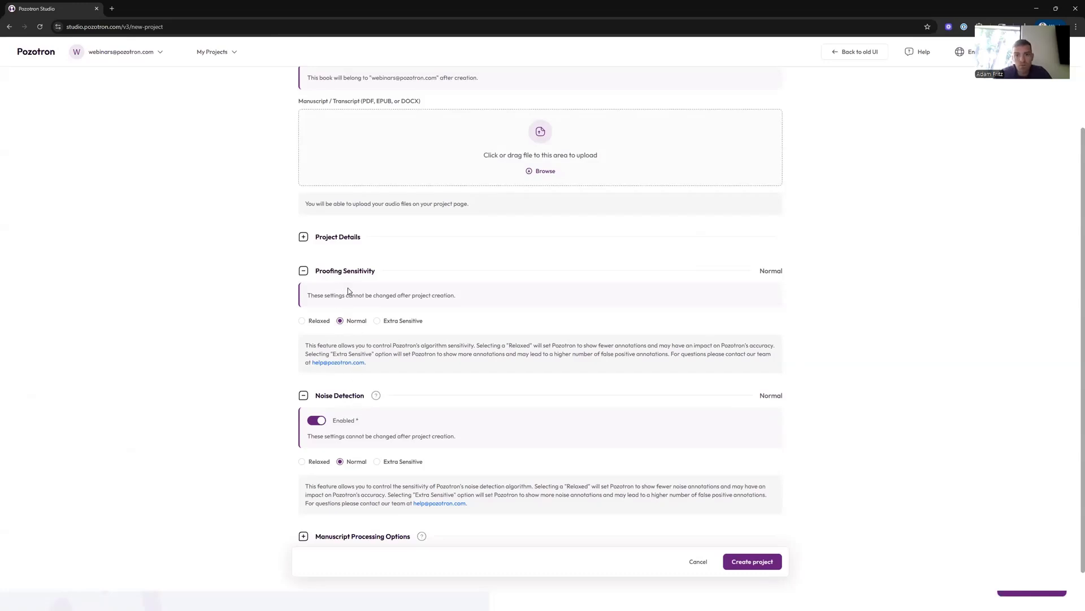
- Collapse the Proofing Sensitivity and Noise Detection sections of the new project form
mouse_move(319, 323)
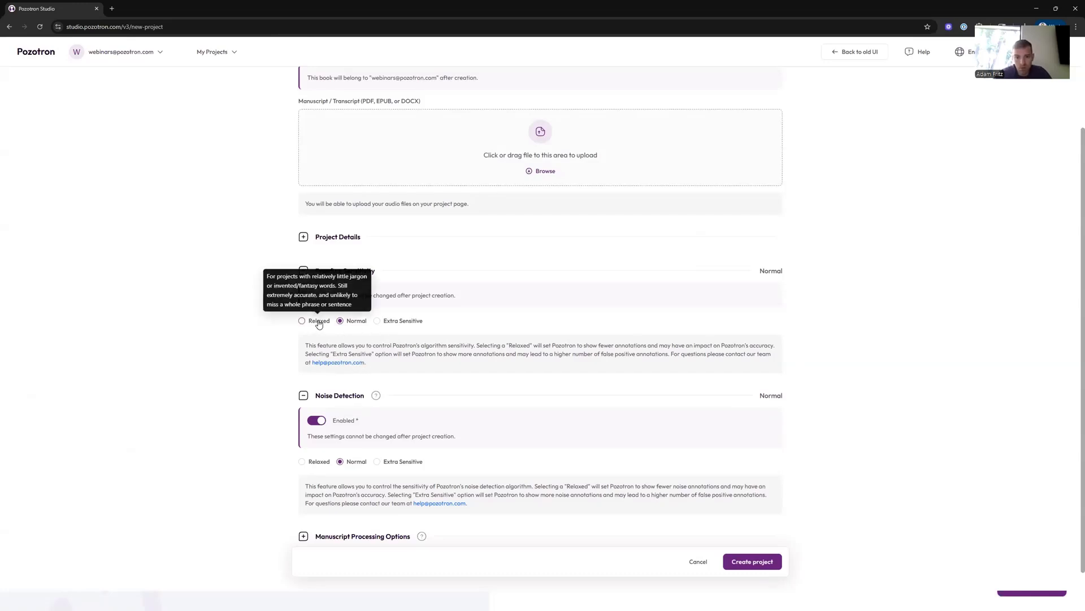
mouse_move(393, 322)
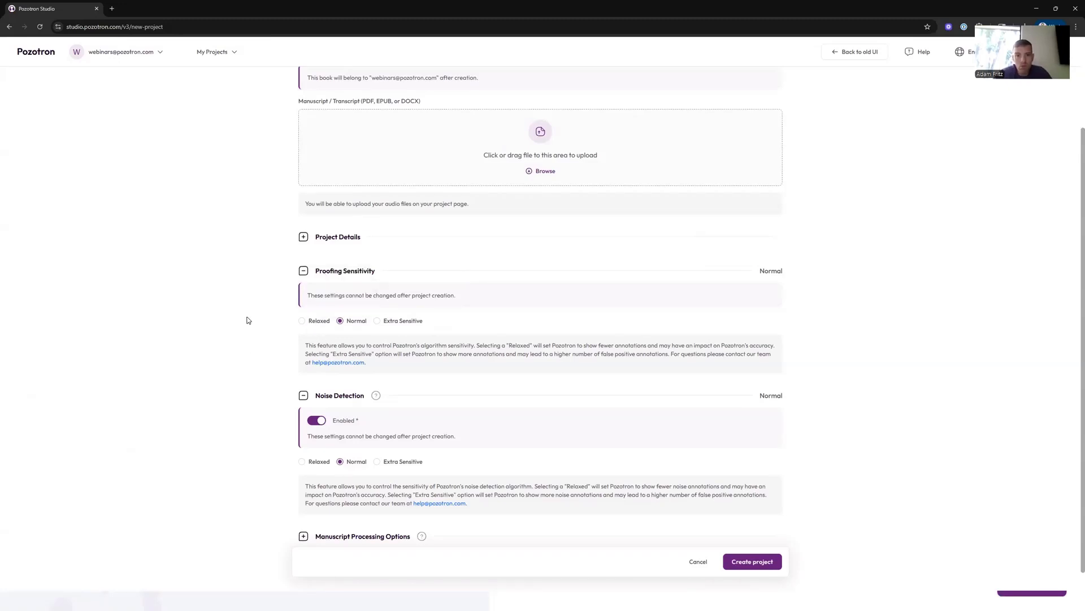
scroll(280, 375, down, 1)
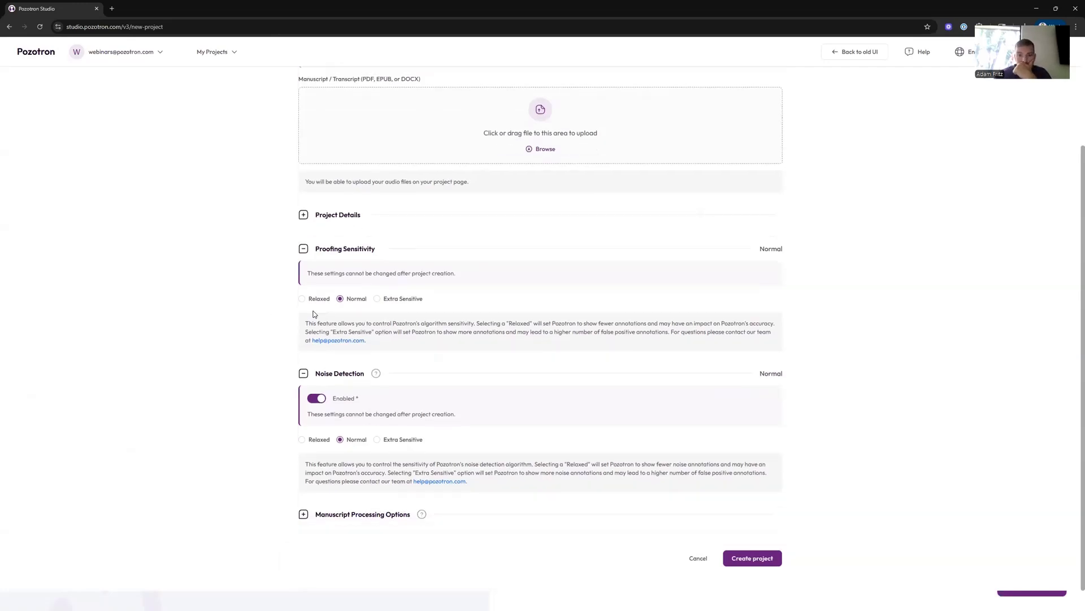
click(303, 248)
click(303, 374)
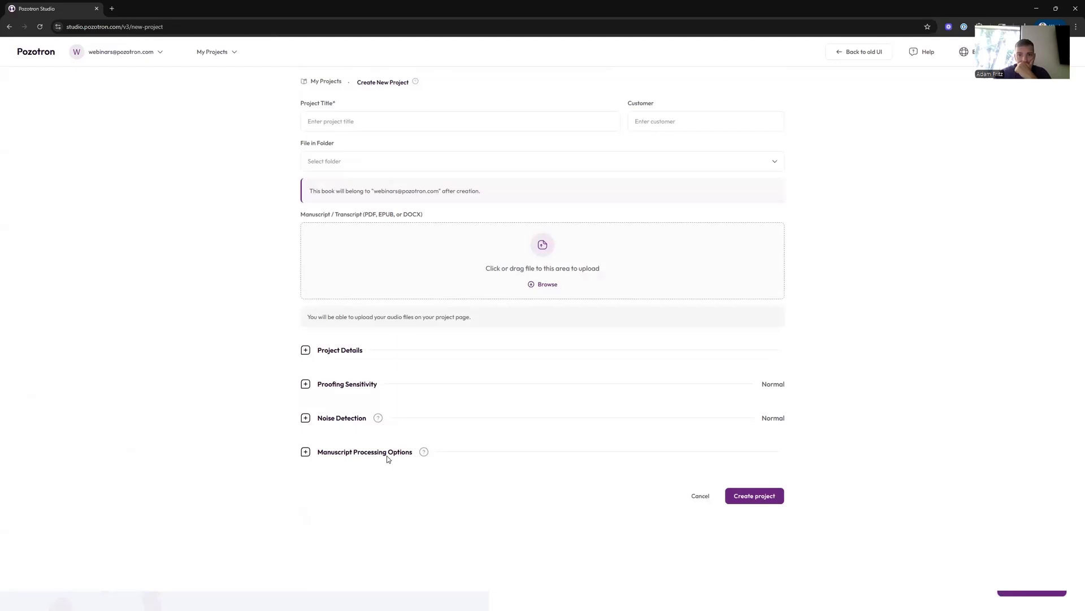
- Expand Manuscript Processing Options and turn on PDF Annotations Handling to reveal its sub-options
click(305, 452)
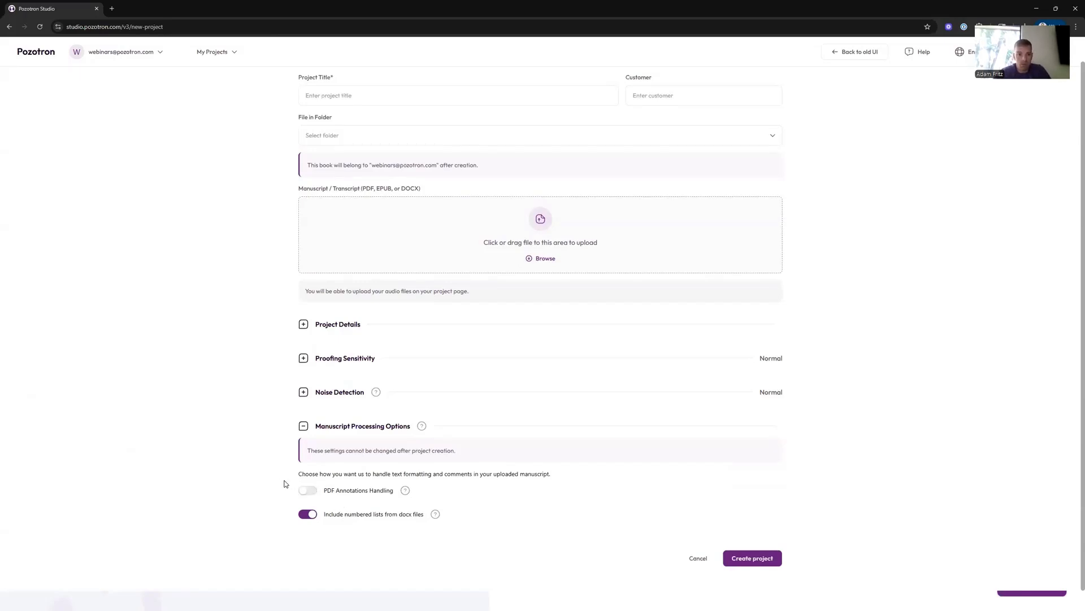
drag(328, 492, 396, 497)
click(312, 491)
scroll(266, 423, down, 2)
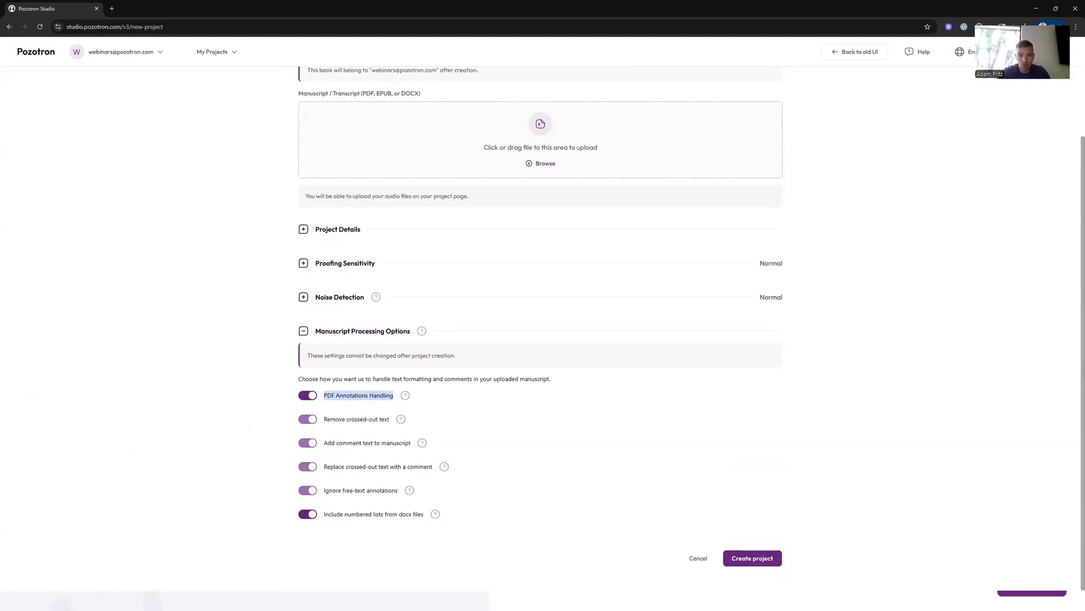
- Switch to the Demo Script PDF in Acrobat and scroll through the Version 2 page
key(alt+Tab)
scroll(328, 279, up, 2)
scroll(331, 276, down, 2)
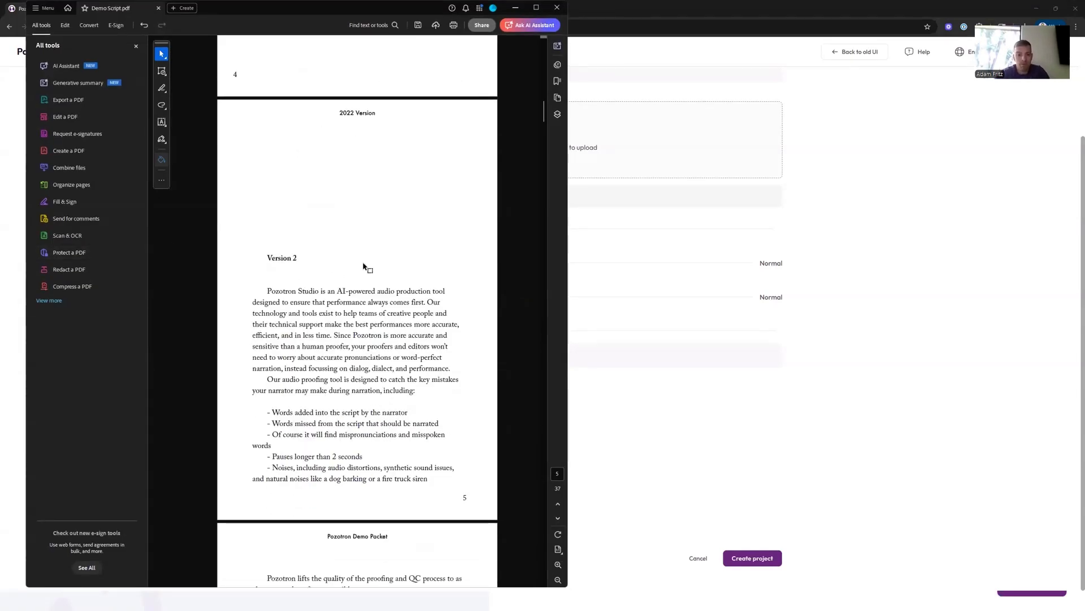
scroll(339, 325, down, 7)
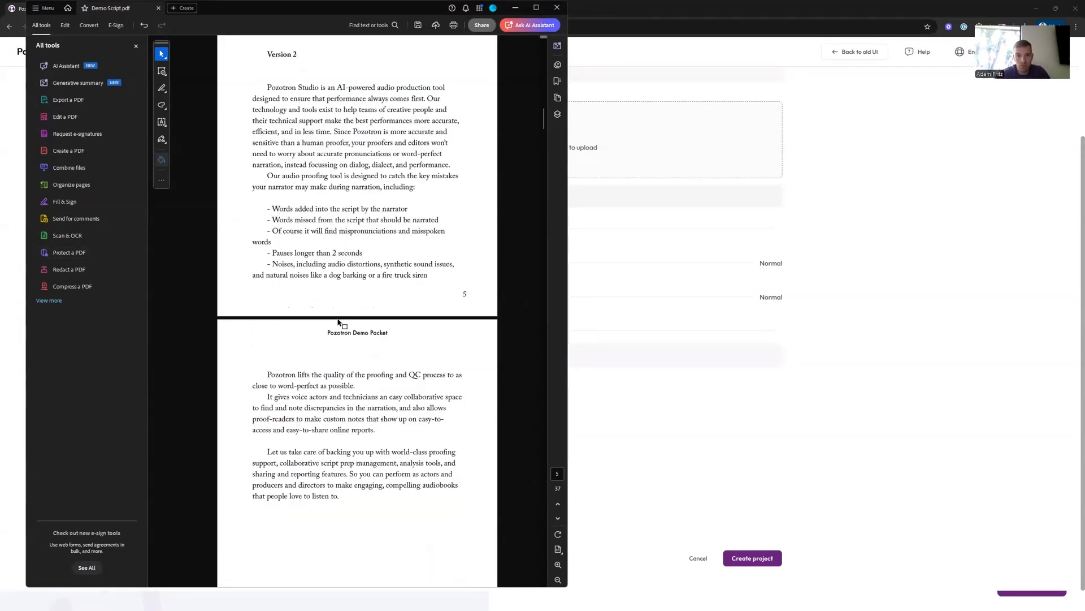
scroll(336, 317, down, 4)
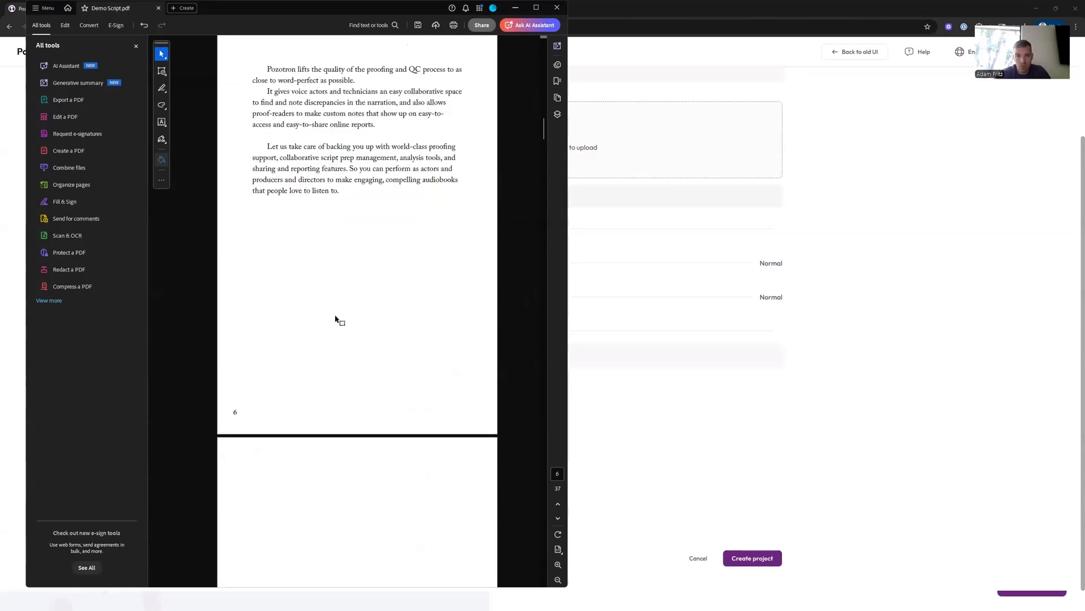
scroll(336, 320, up, 8)
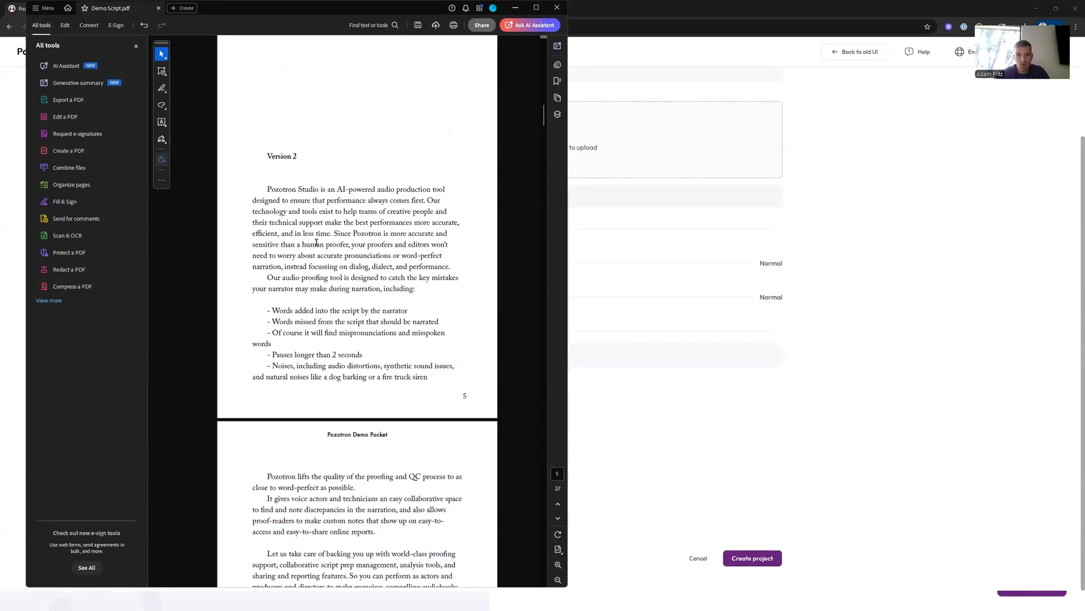
scroll(347, 251, up, 2)
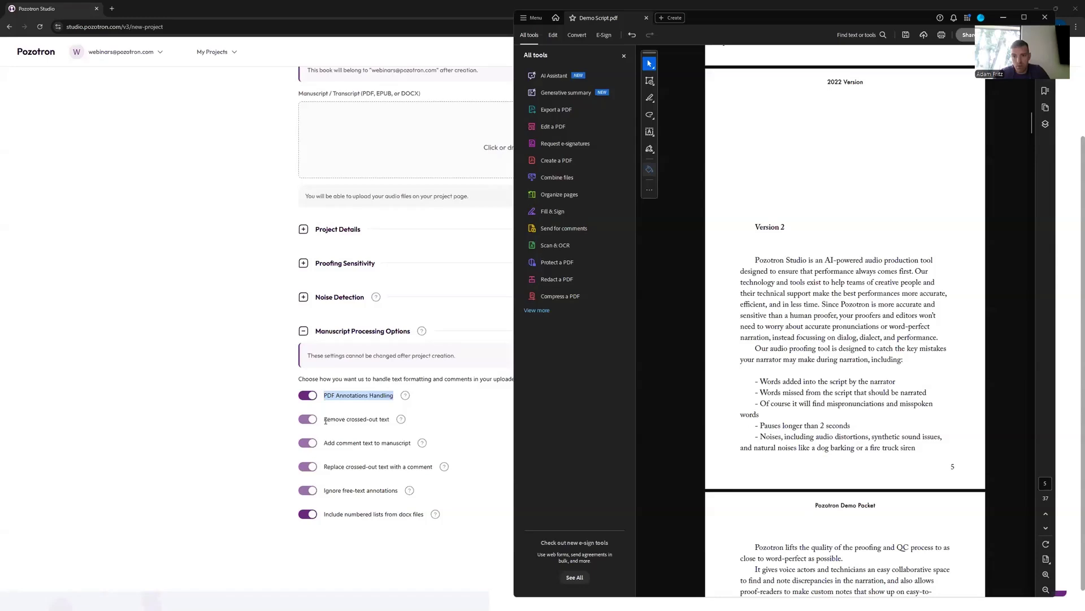
- Maximize the PDF and strike through the line 'Words added into the script by the narrator'
drag(324, 420, 395, 418)
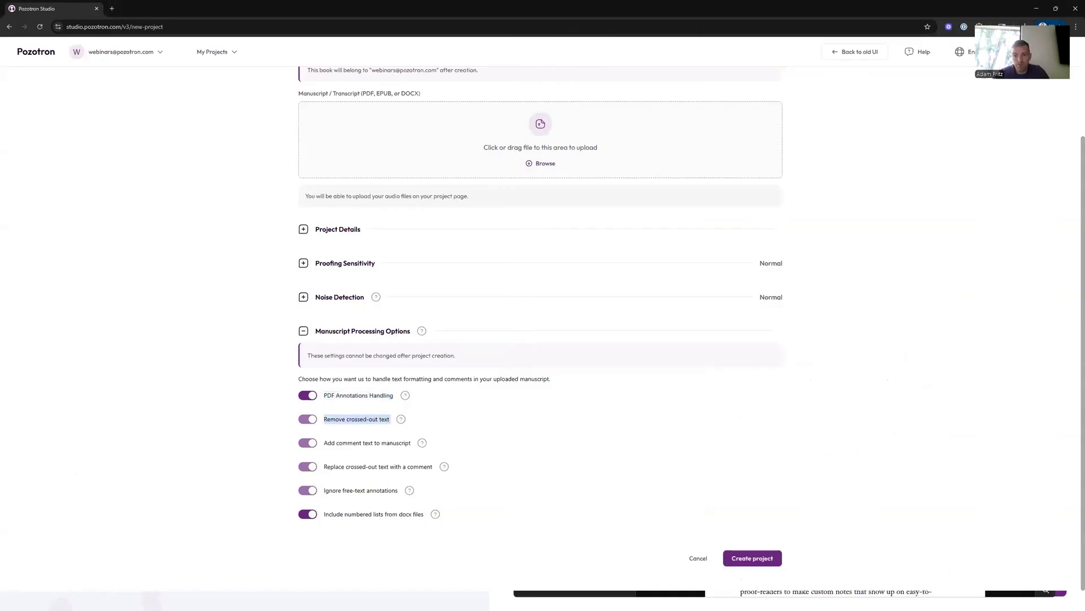
key(alt+Tab)
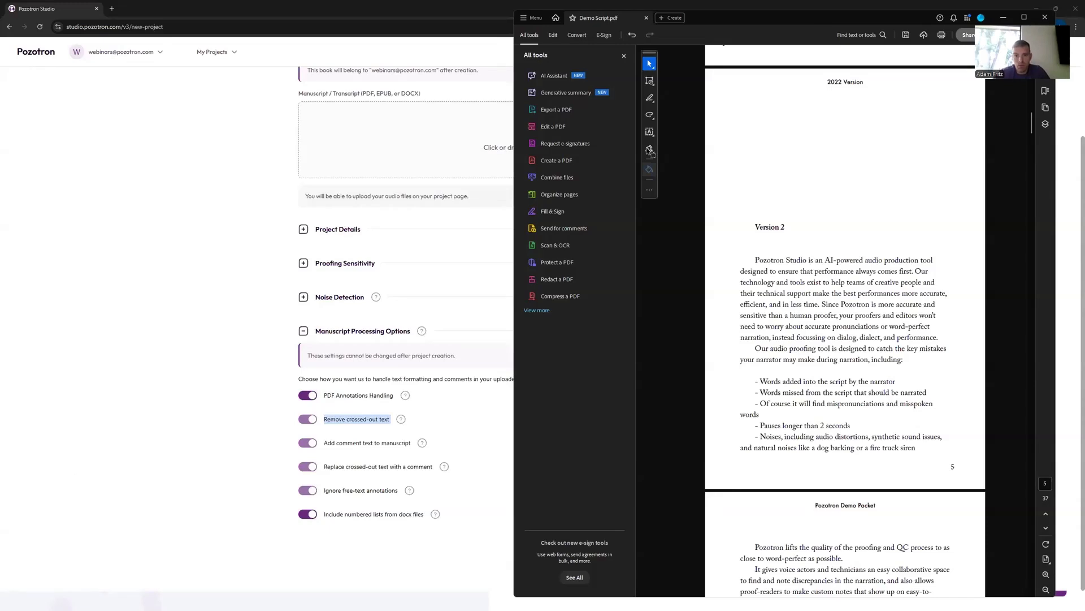
key(super+Up)
scroll(572, 326, up, 2)
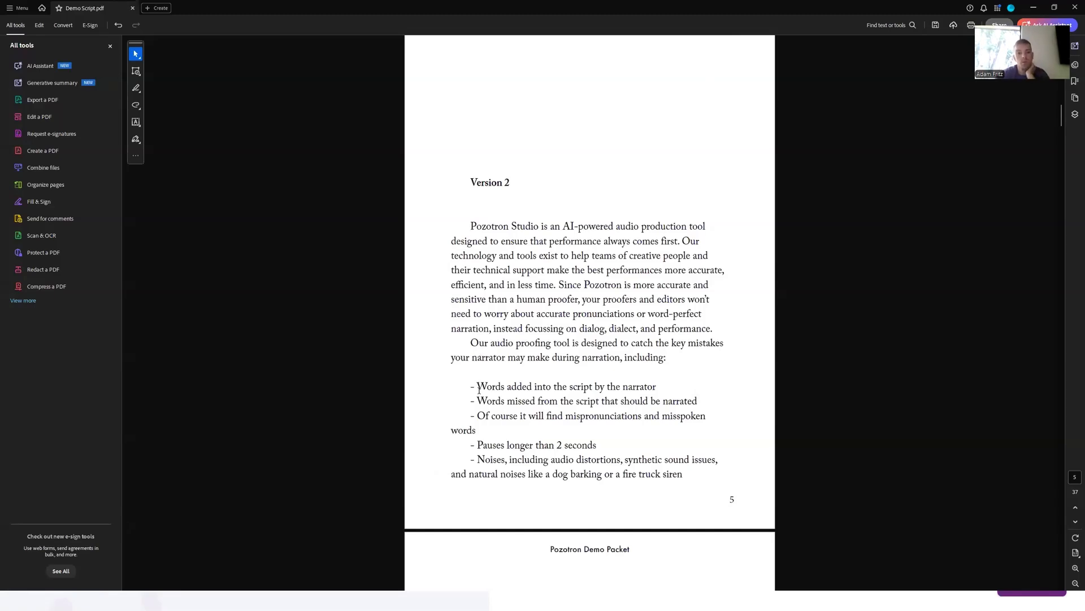
drag(473, 386, 656, 387)
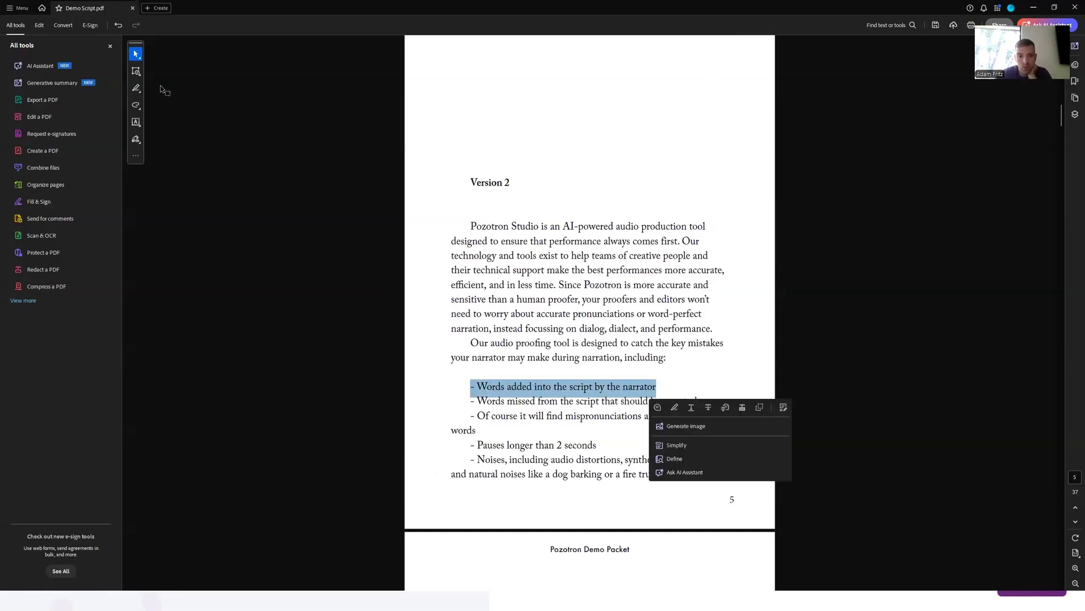
click(709, 408)
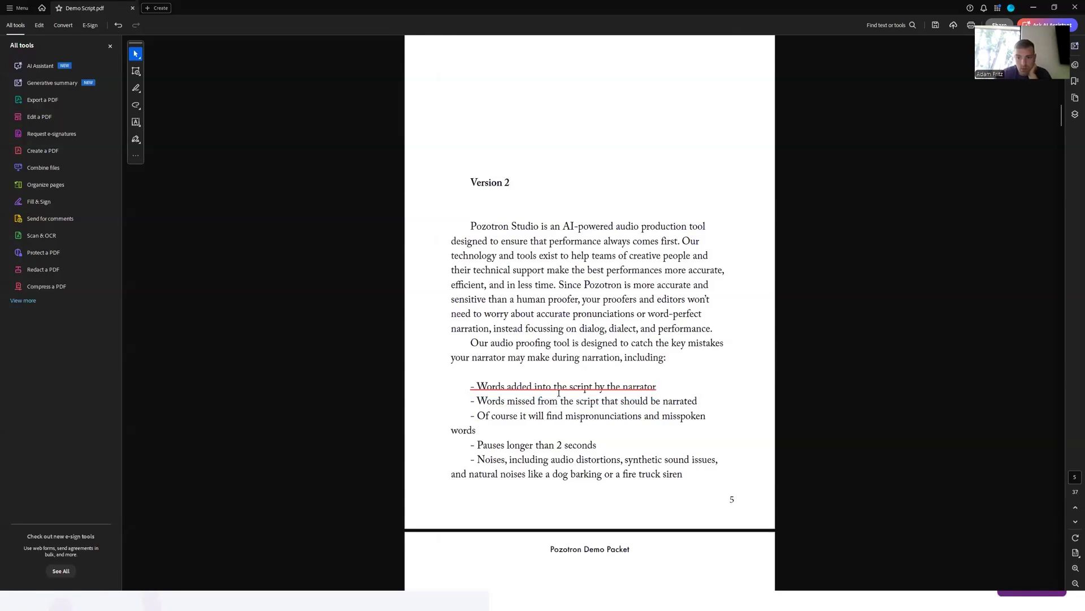
- Highlight the 'Add comment text to manuscript' option and return to the PDF page
scroll(514, 324, down, 1)
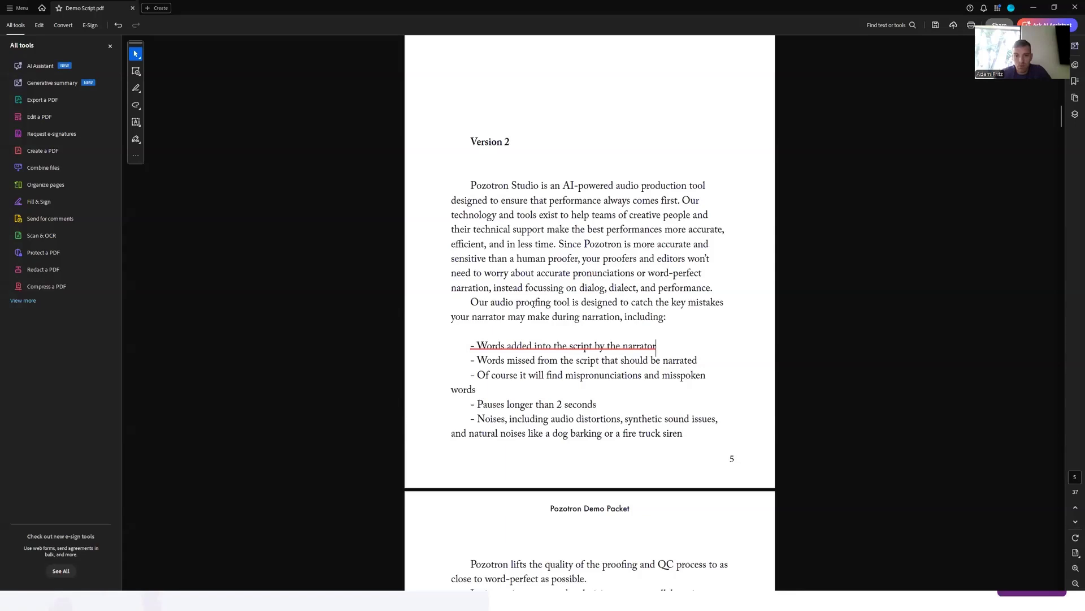
scroll(535, 259, up, 2)
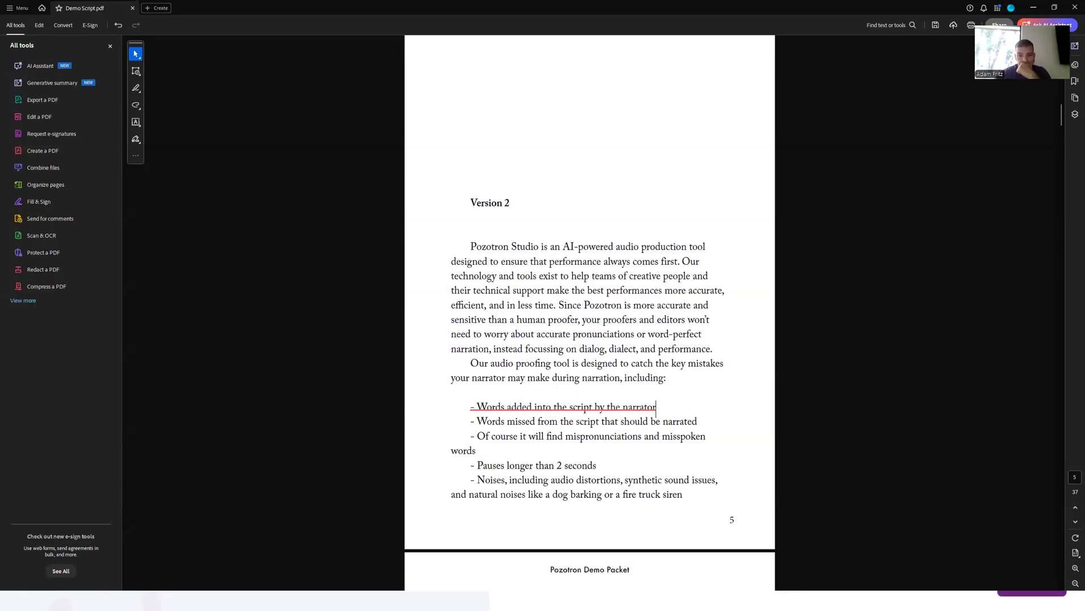
key(alt+Tab)
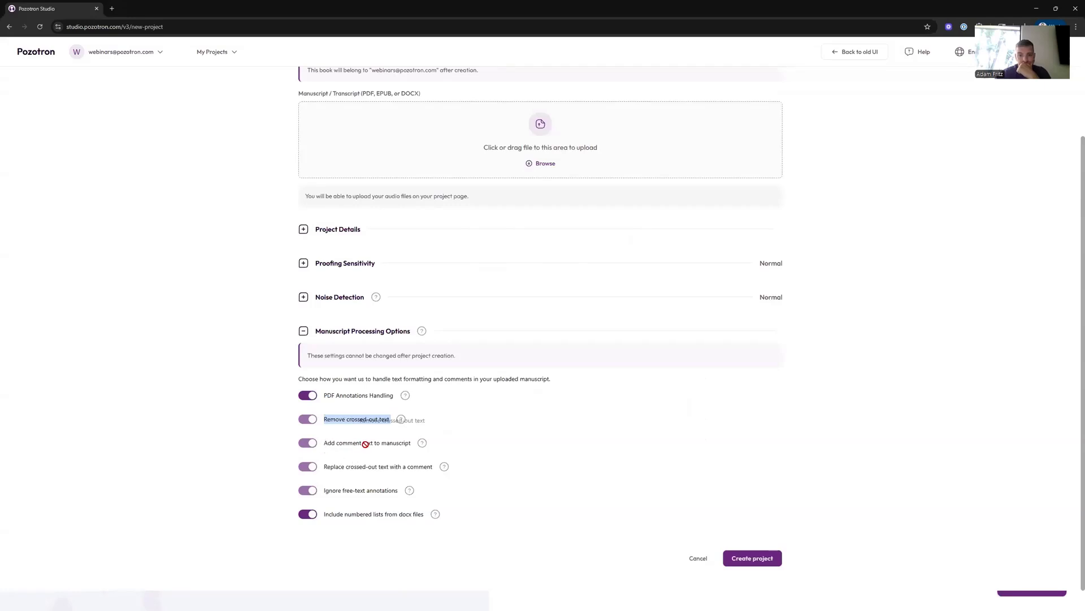
click(333, 446)
drag(326, 443, 415, 446)
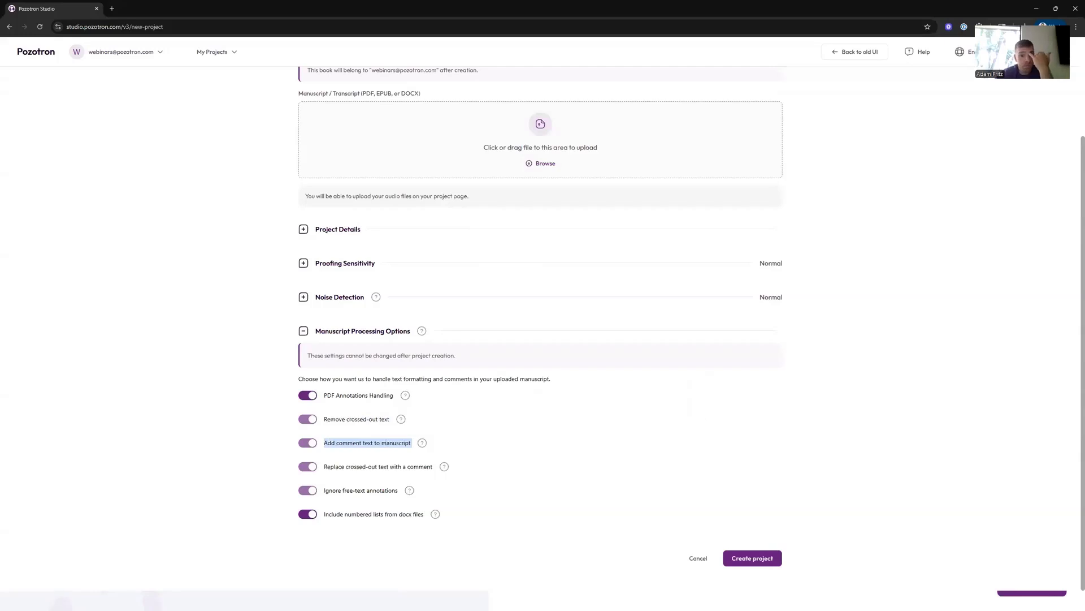
key(alt+Tab)
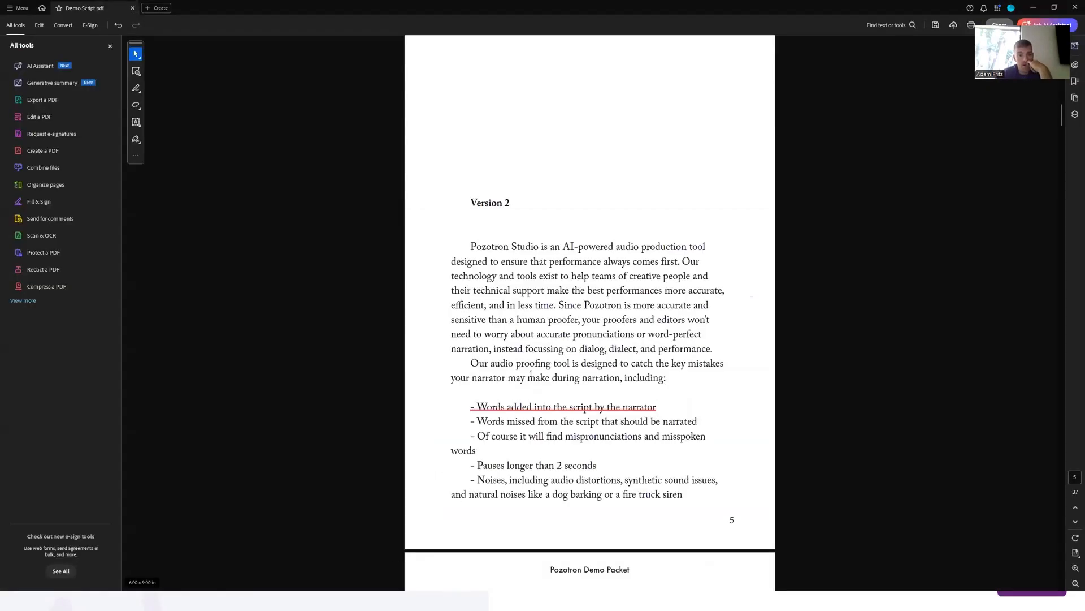
scroll(529, 335, down, 2)
click(656, 367)
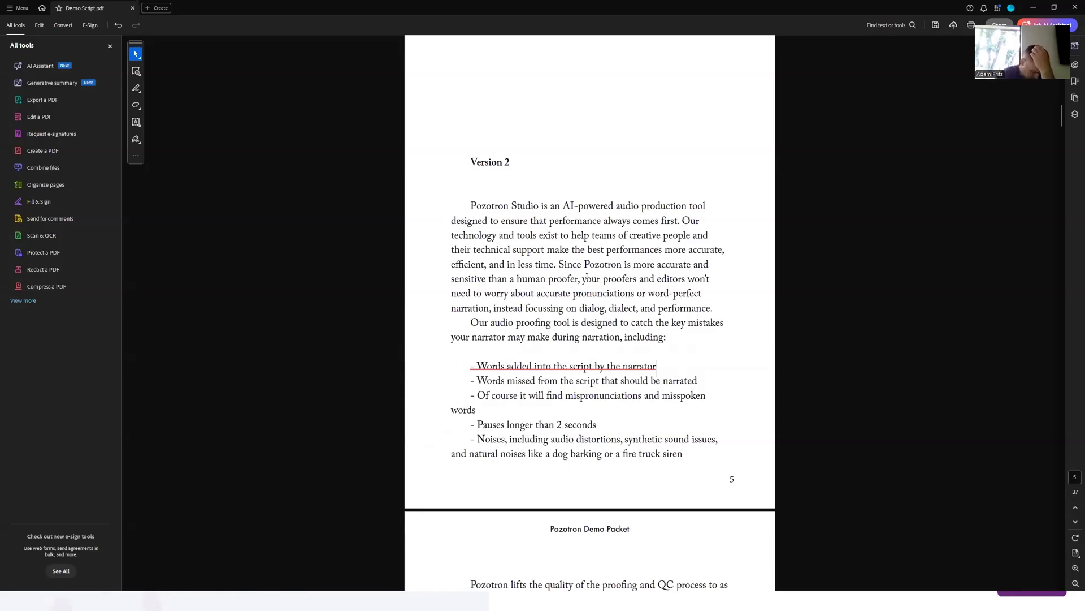
scroll(572, 320, down, 1)
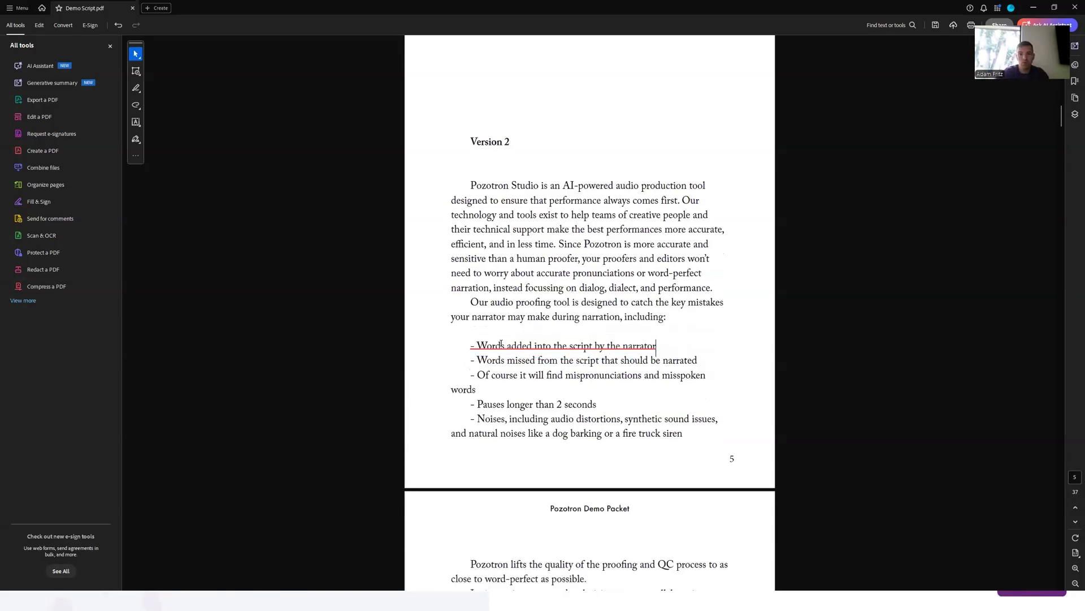
- Add a comment below the Version 2 heading reading 'Pozotron Studio is awesome' and post it
click(135, 56)
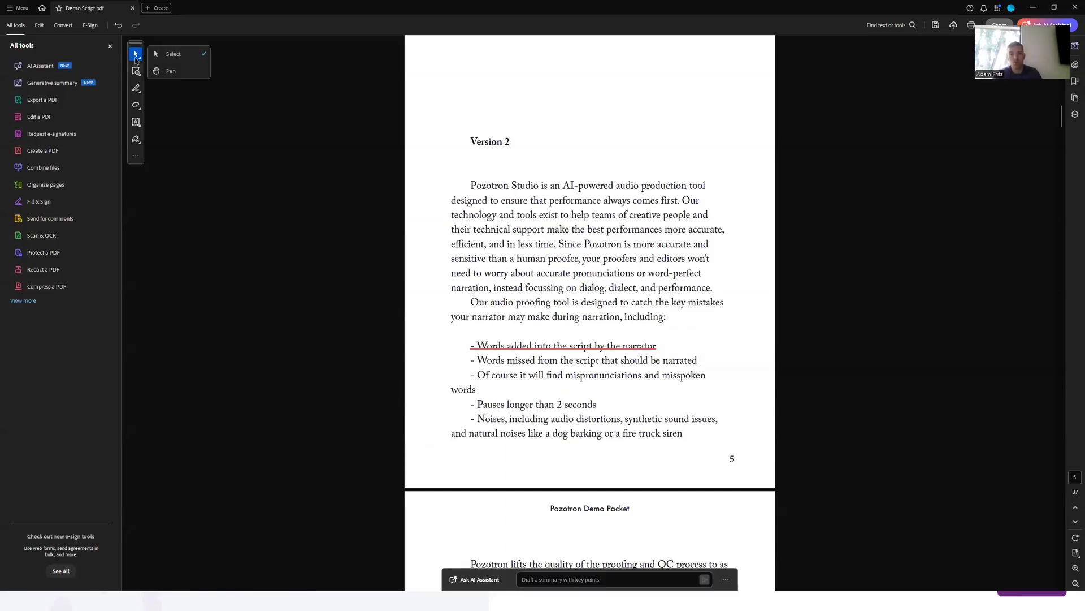
click(136, 121)
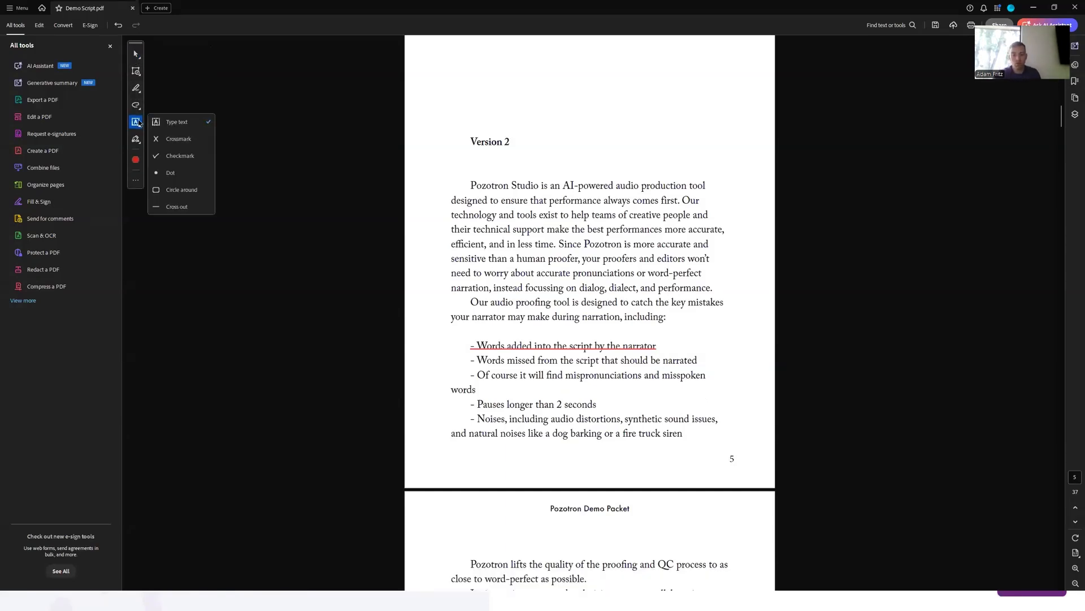
click(135, 71)
click(182, 72)
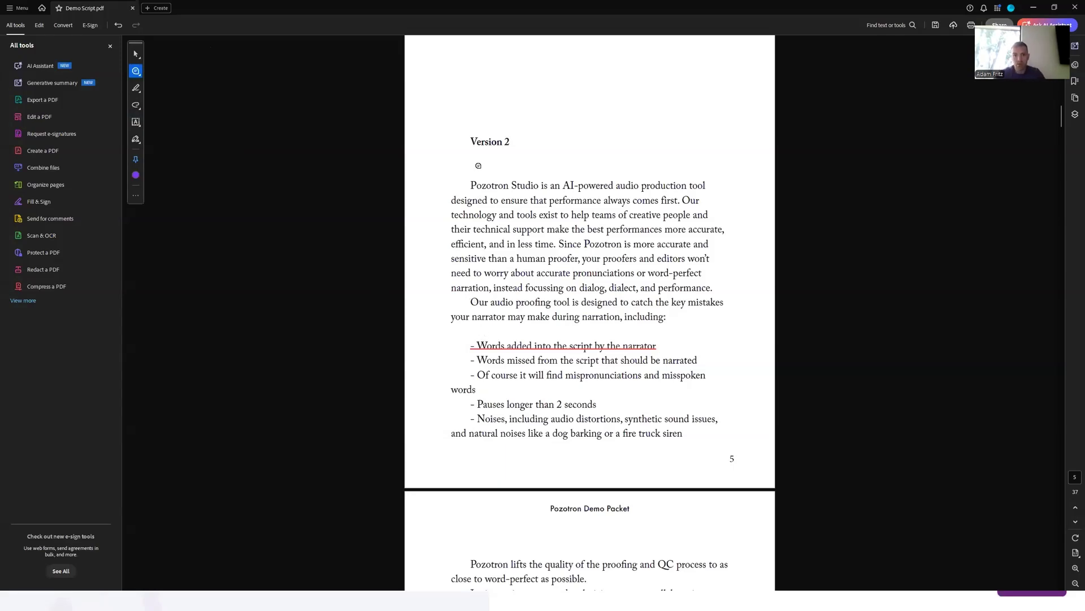
click(472, 164)
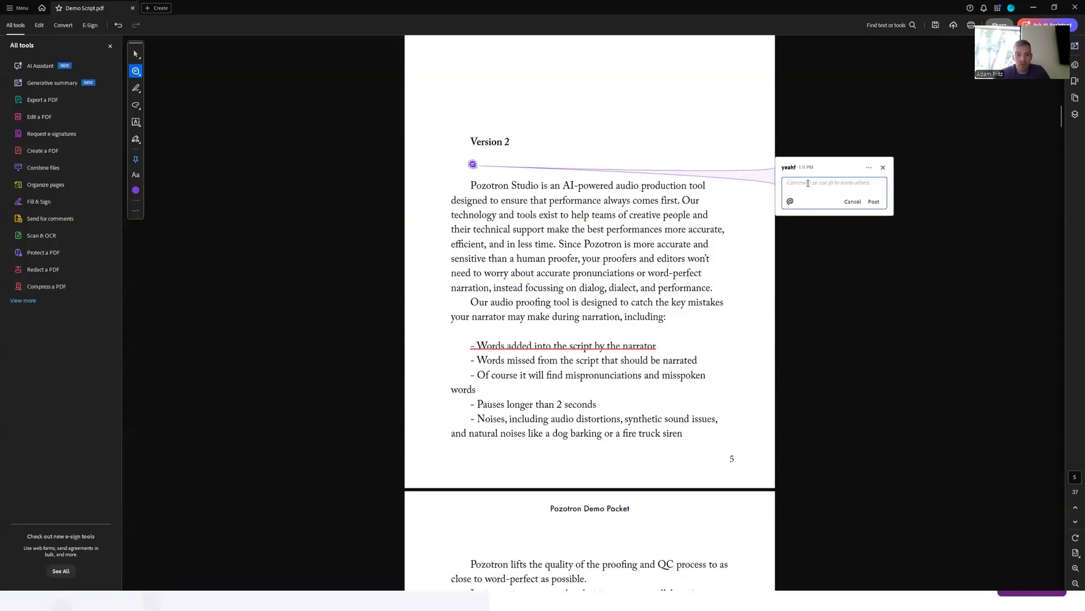
text(Pozotron S)
key(BackSpace)
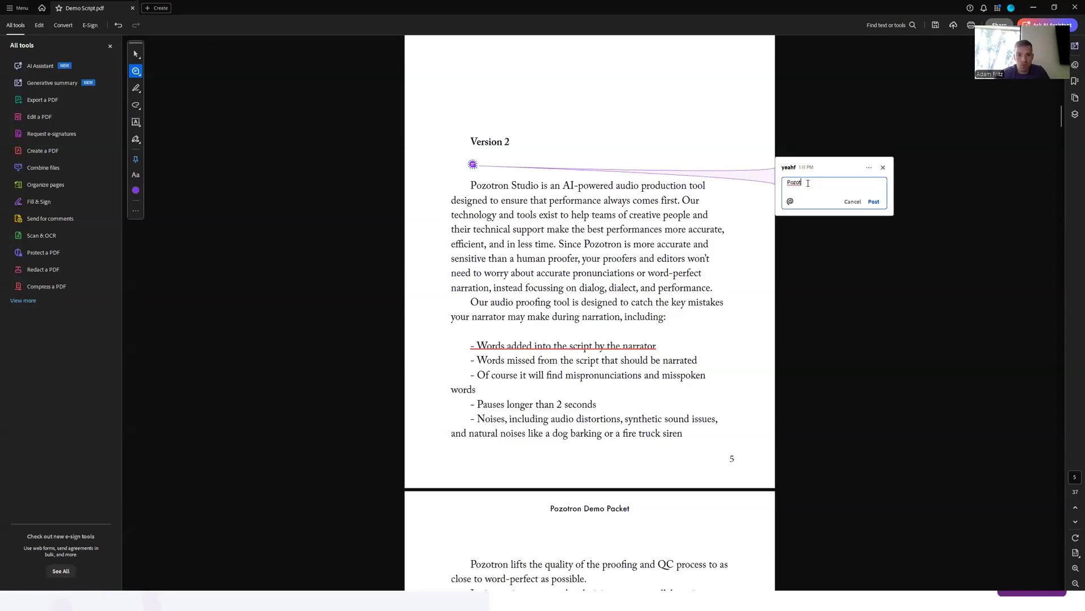
text(on Studi)
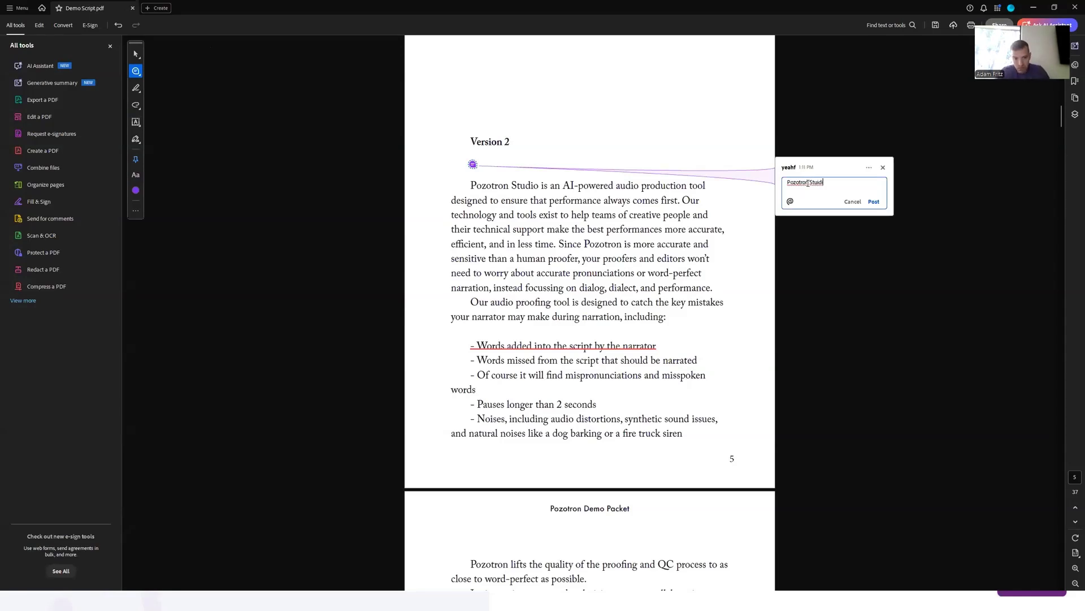
text(o is awesome)
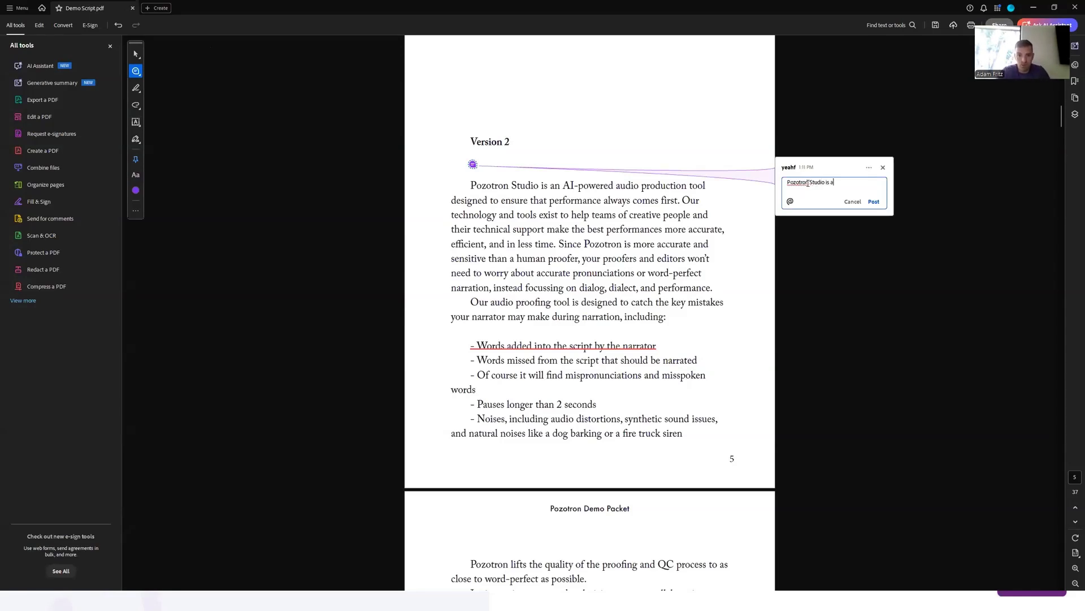
click(874, 201)
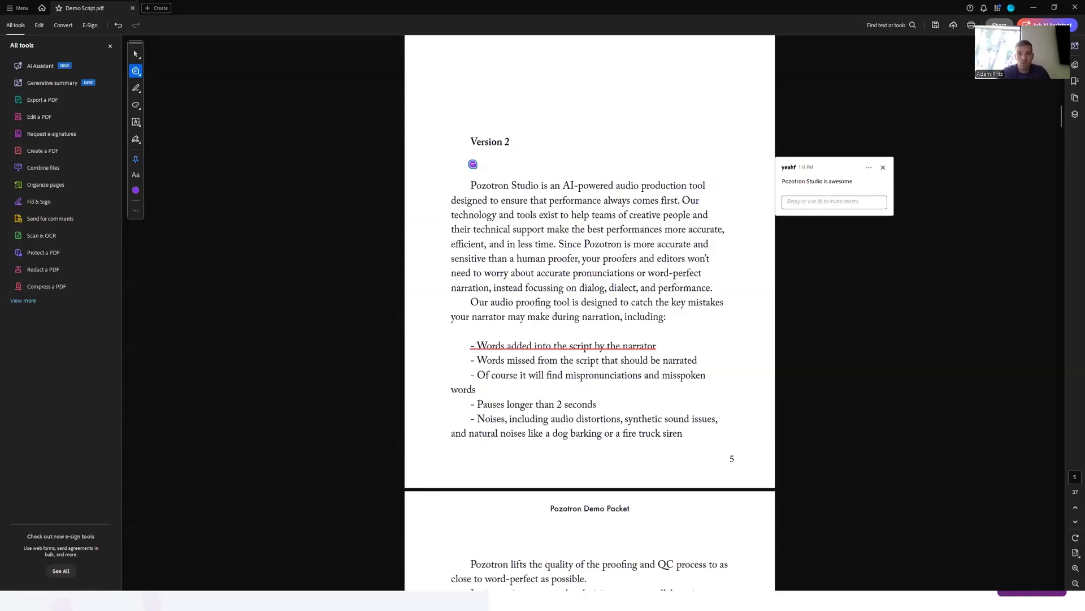
key(alt+Tab)
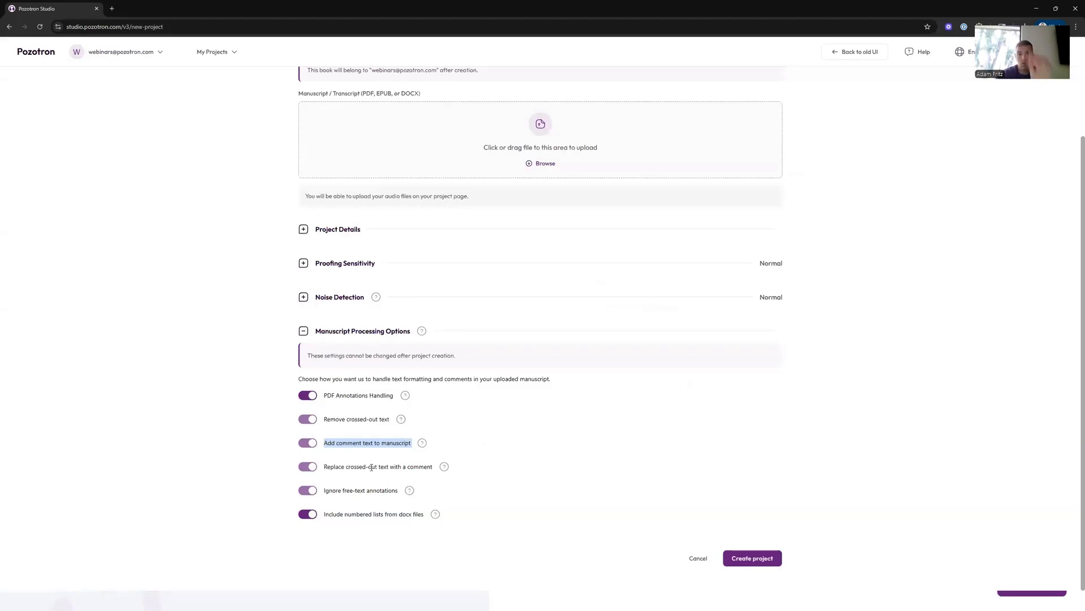
click(334, 467)
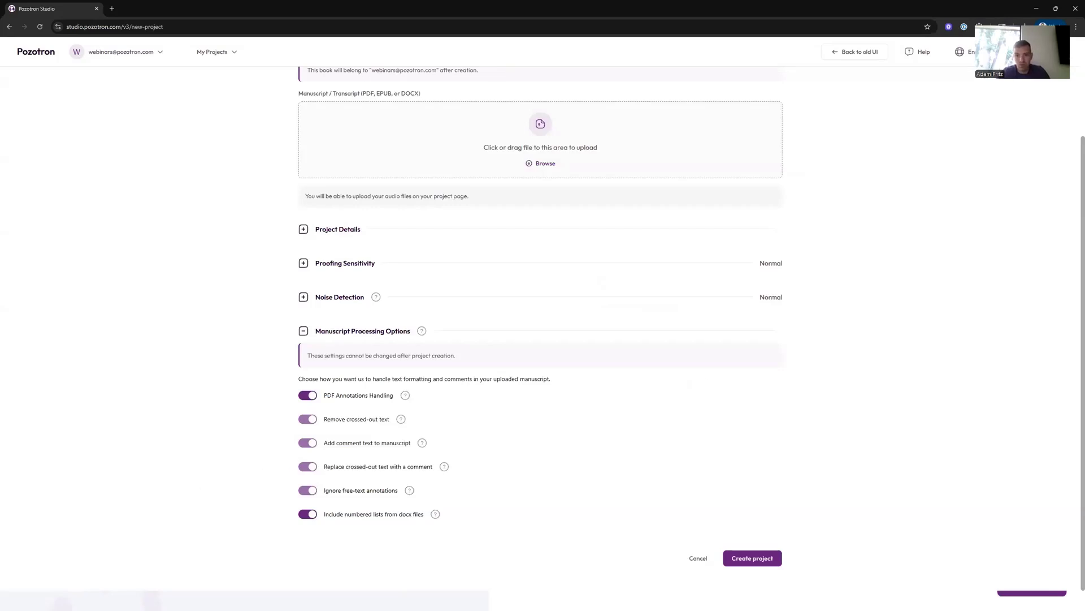
key(alt+Tab)
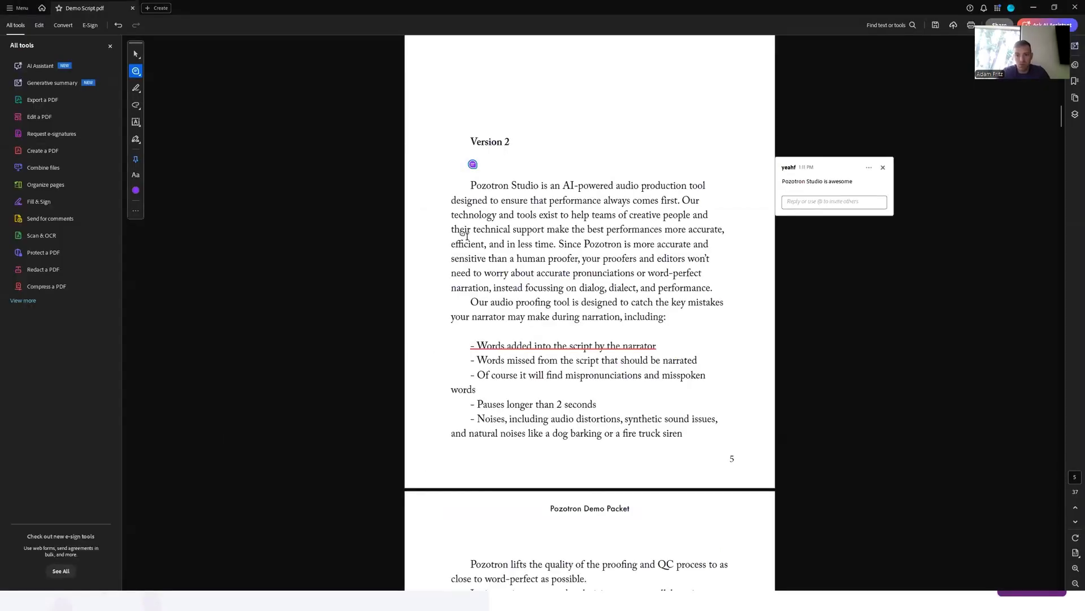
click(136, 53)
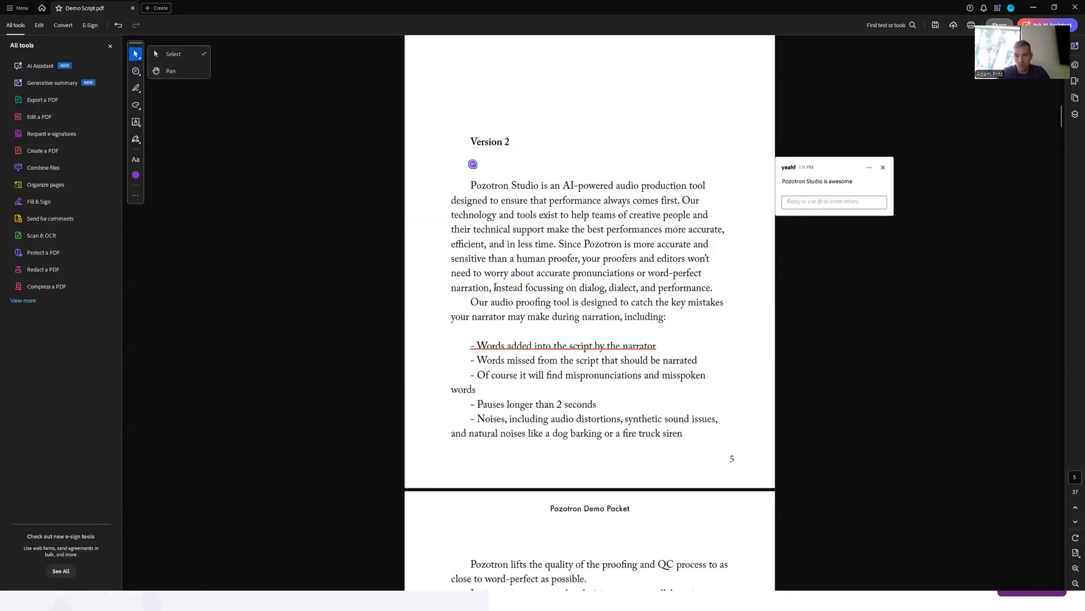
- Strike through the sentence 'Pozotron Studio is an AI-powered audio production tool' under the Version 2 heading
drag(471, 185, 618, 187)
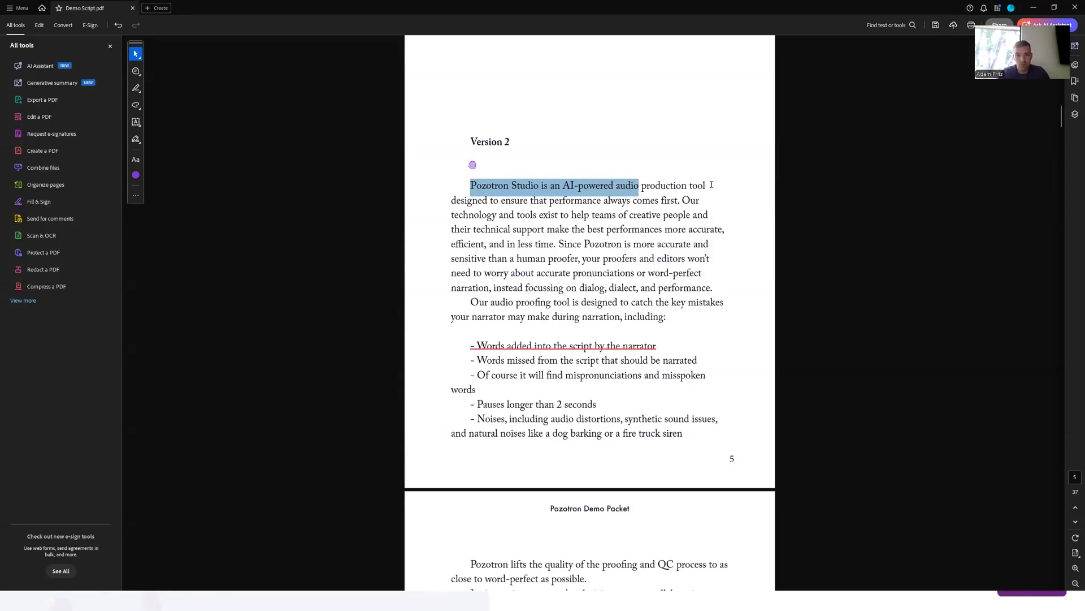
drag(711, 184, 710, 185)
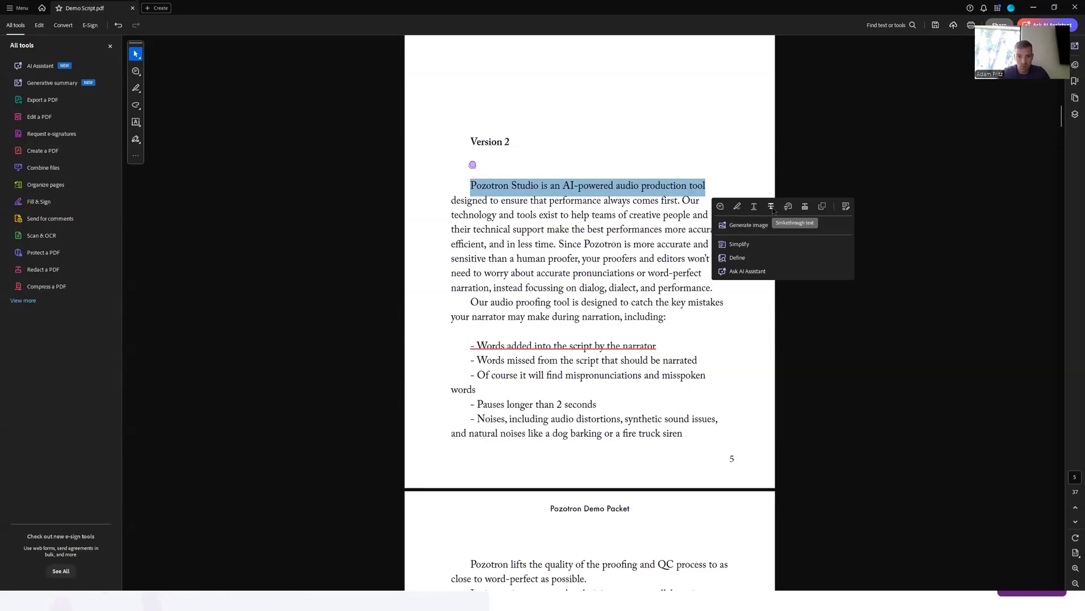
click(771, 207)
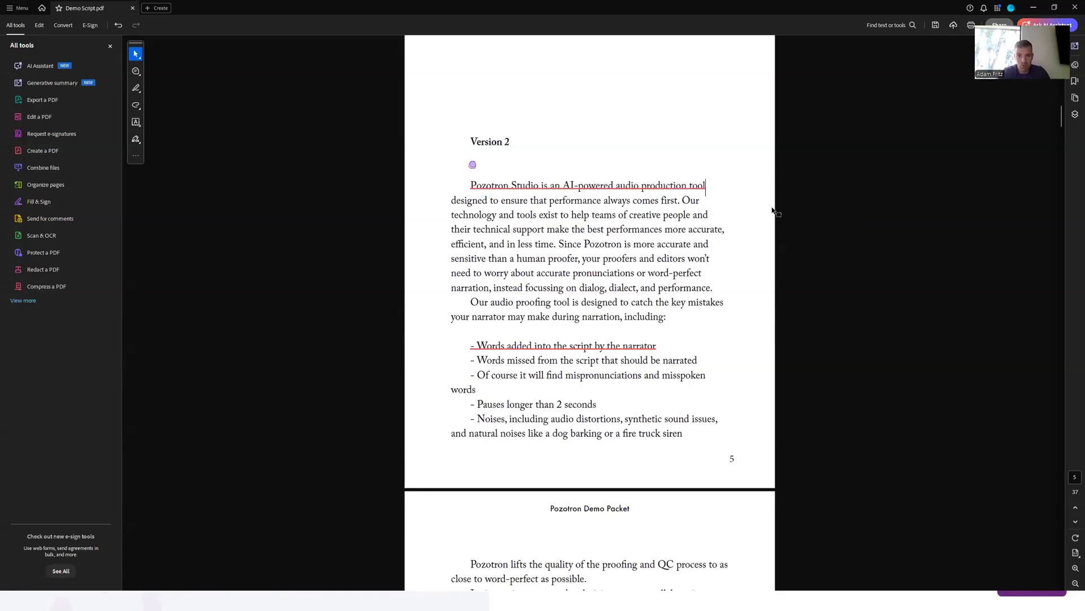
- Add a comment at the end of the struck-through sentence reading 'Pozotron studio is awesome' and post it
click(136, 72)
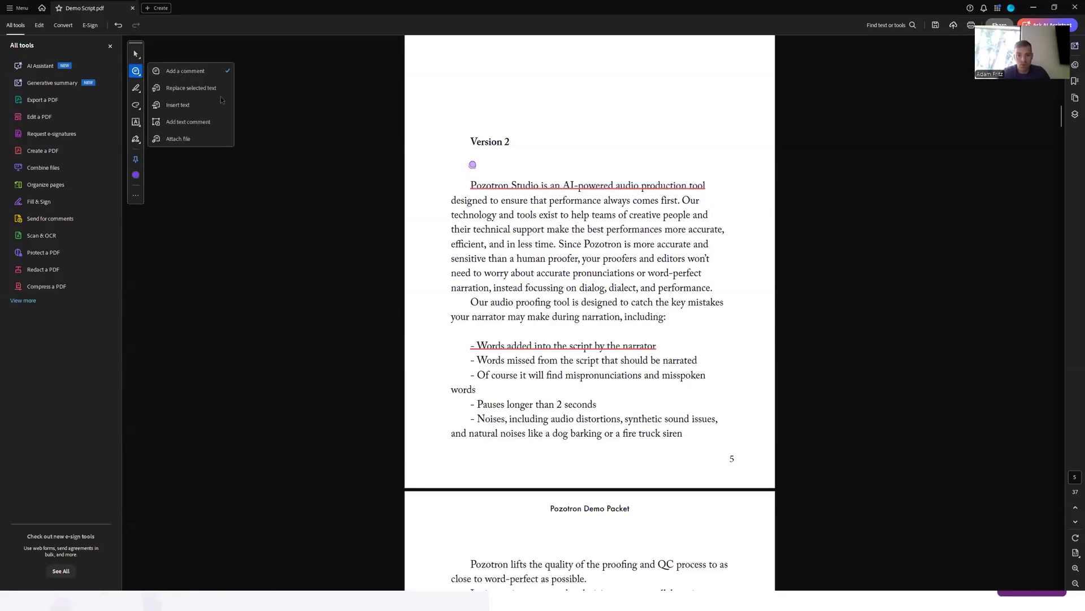
click(710, 186)
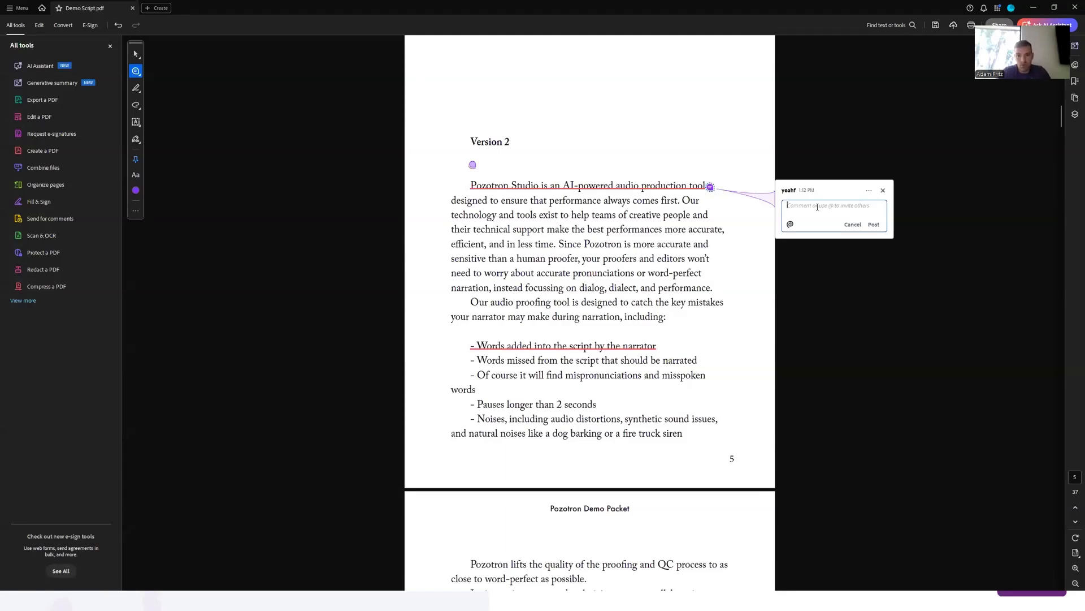
text(Pozotrons)
key(BackSpace)
key(BackSpace)
text(studio is awesome)
key(ctrl+Return)
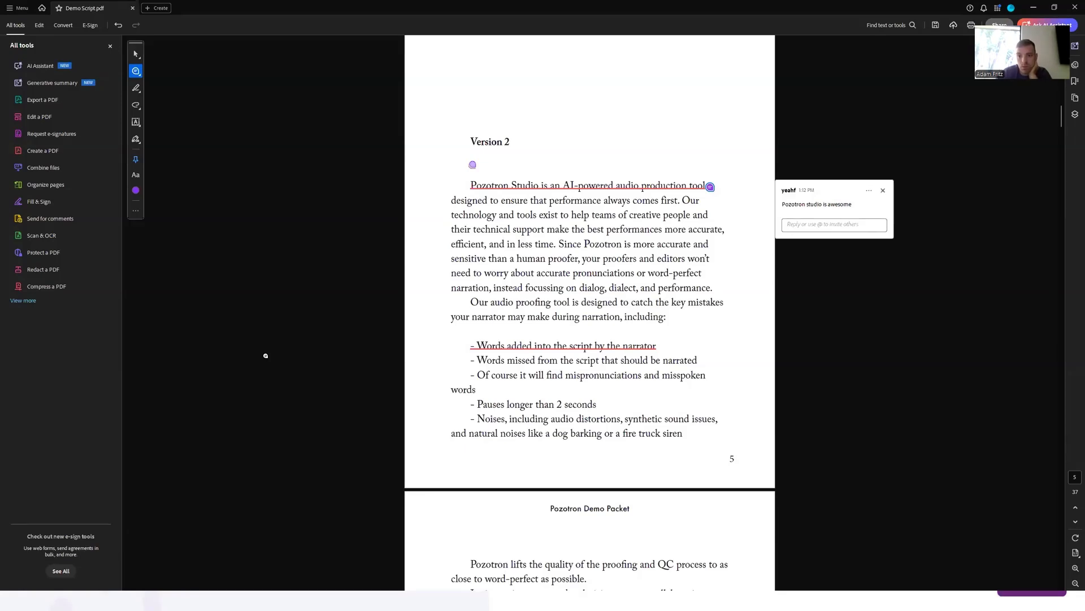
- Scroll through the following pages of the demo script
scroll(509, 381, down, 1)
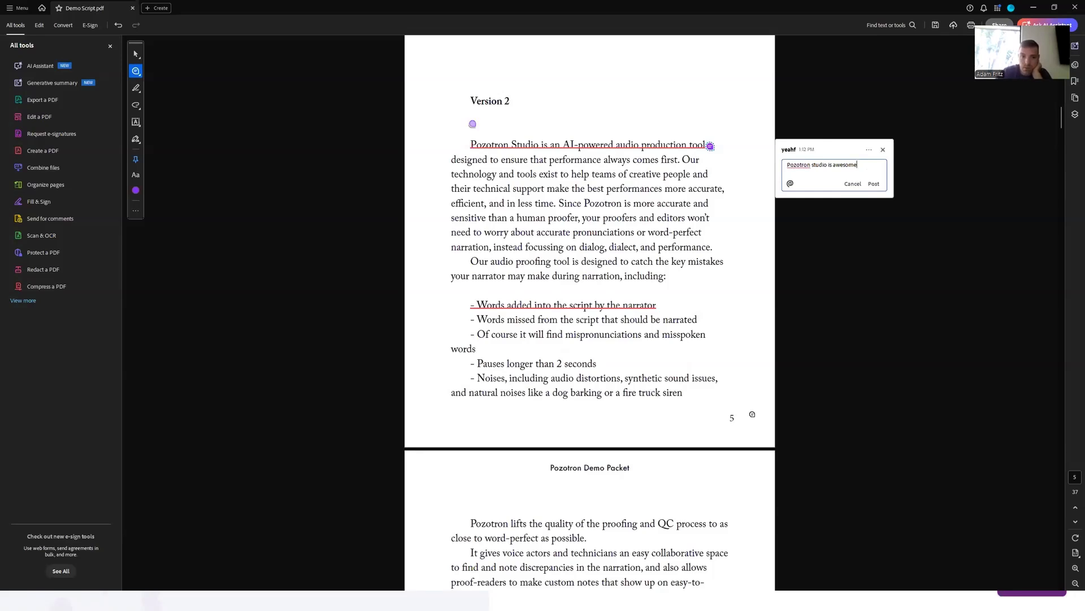
scroll(626, 409, down, 5)
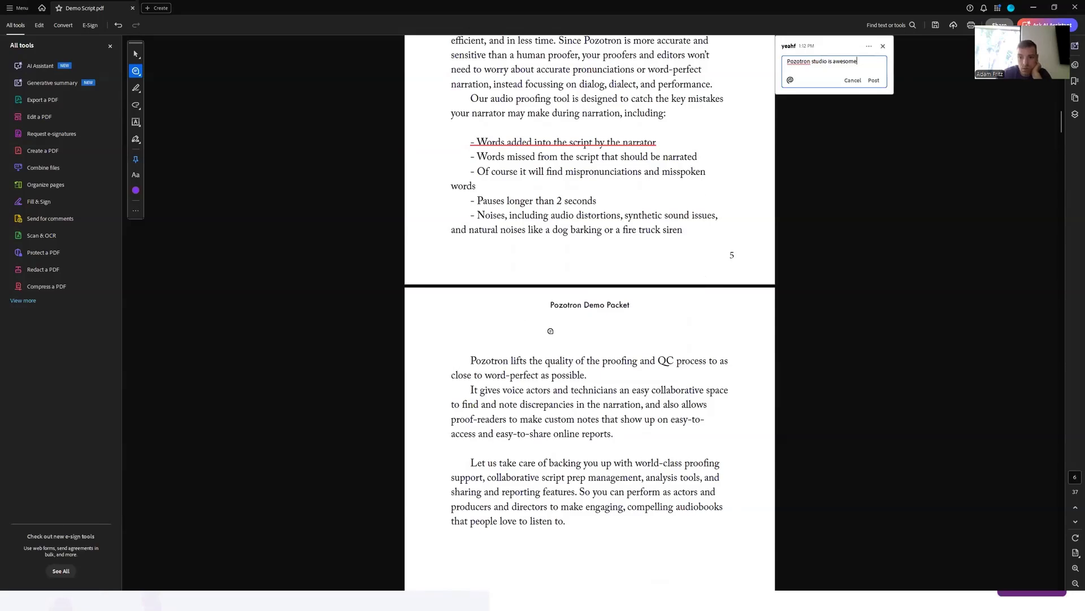
scroll(551, 331, down, 10)
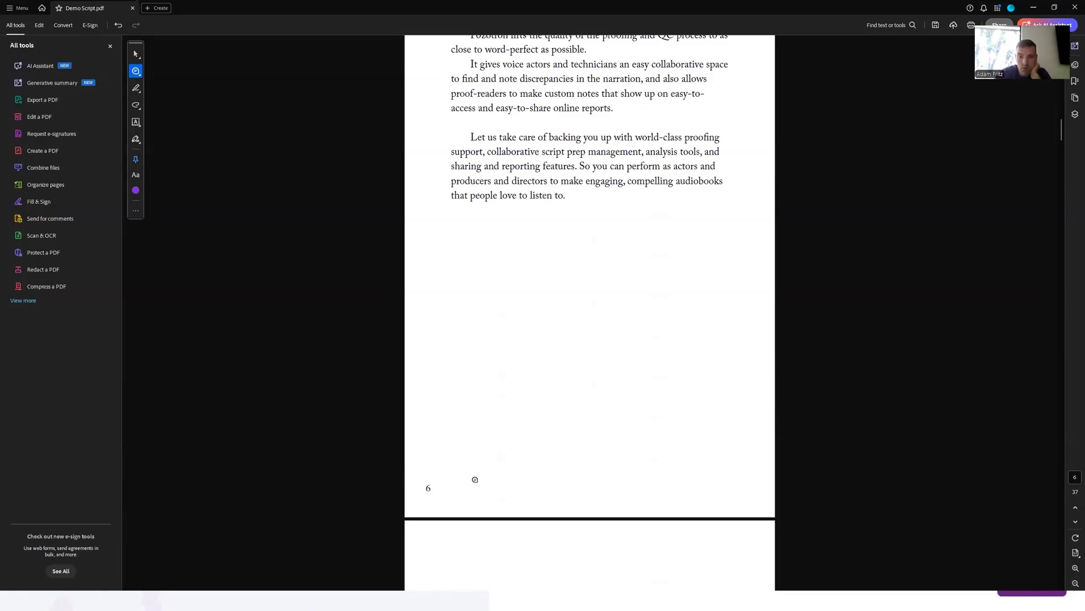
scroll(472, 475, down, 4)
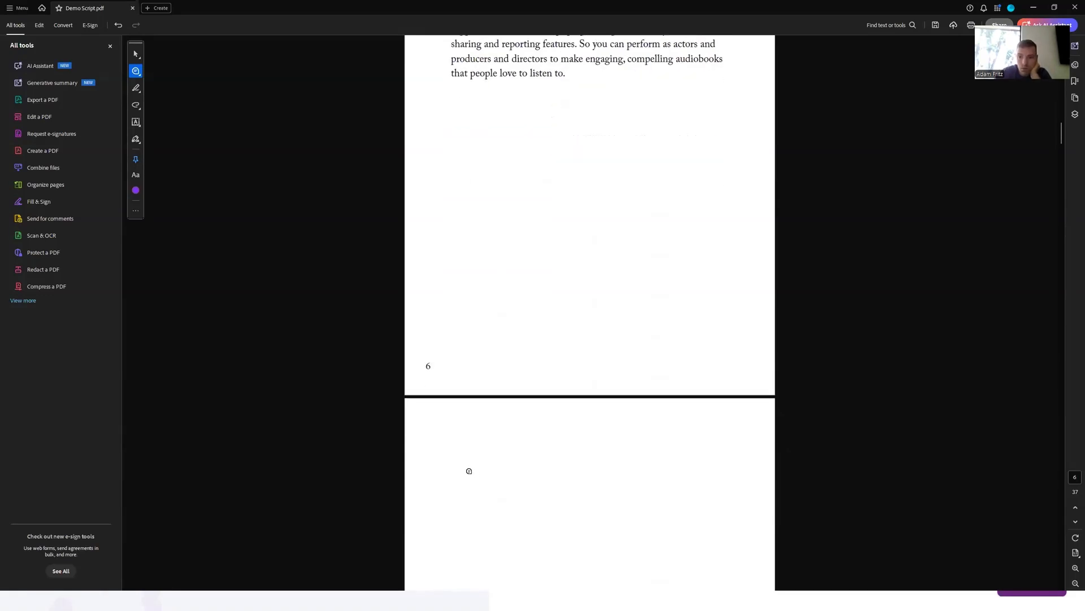
scroll(486, 393, up, 6)
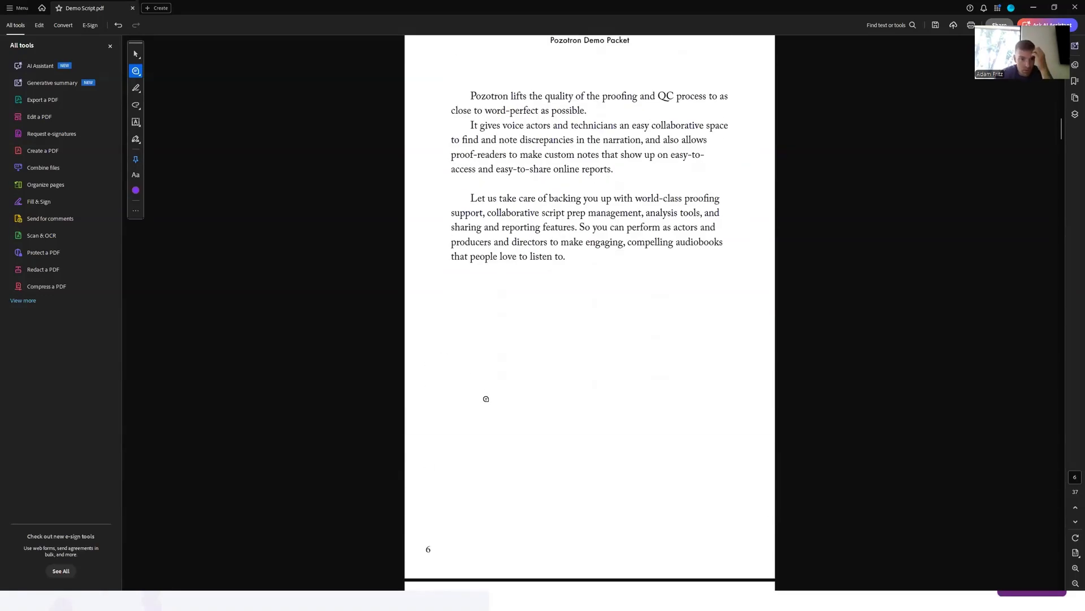
scroll(486, 395, up, 2)
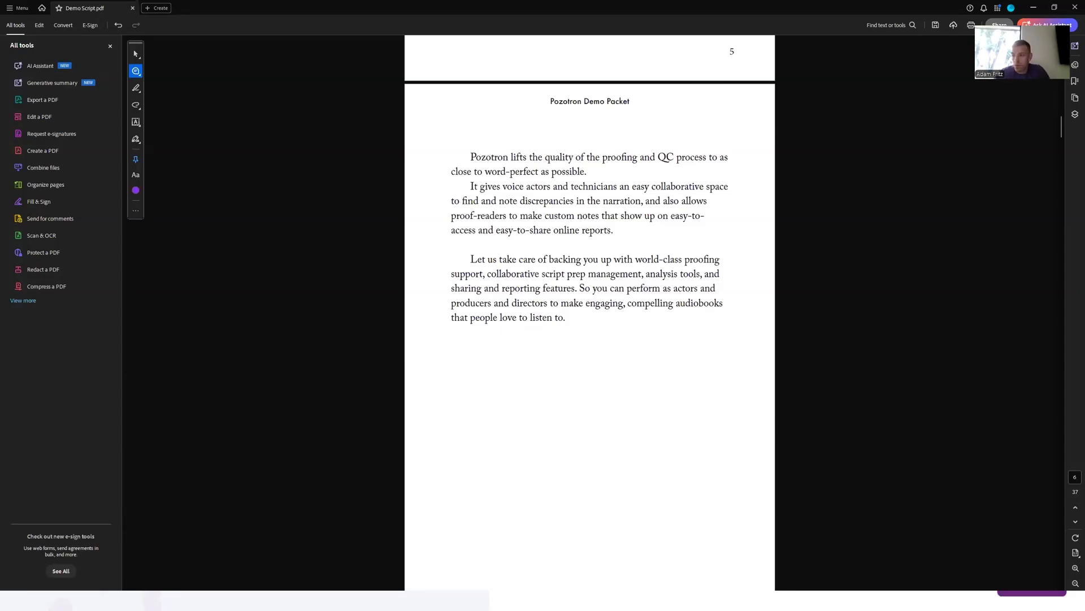
- Switch to Pozotron Studio, return to My Projects and browse the Jungle book, Old and Unfiled folders
key(alt+Tab)
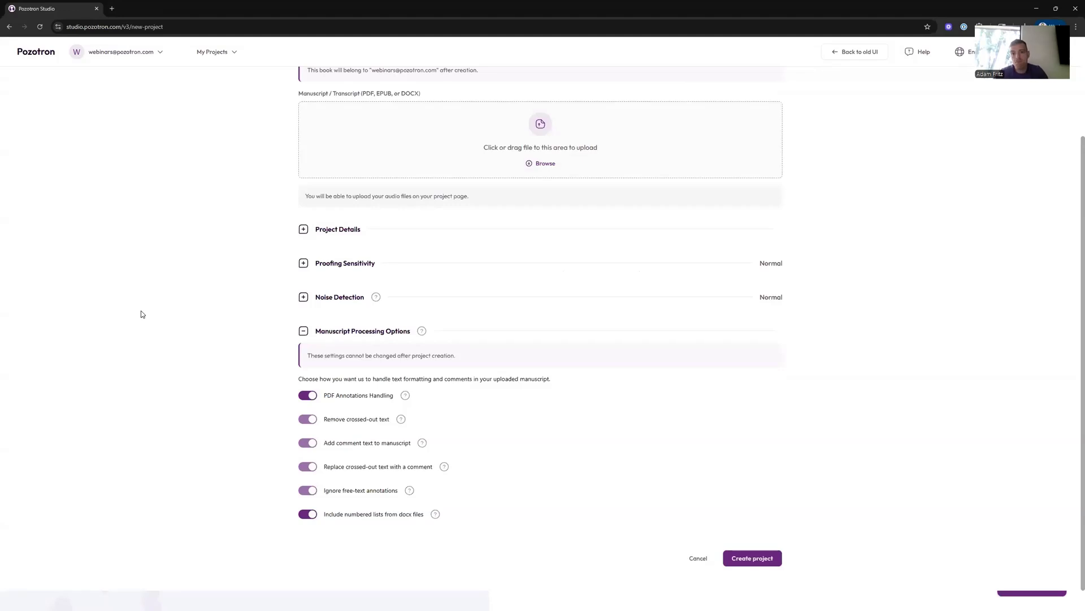
click(32, 57)
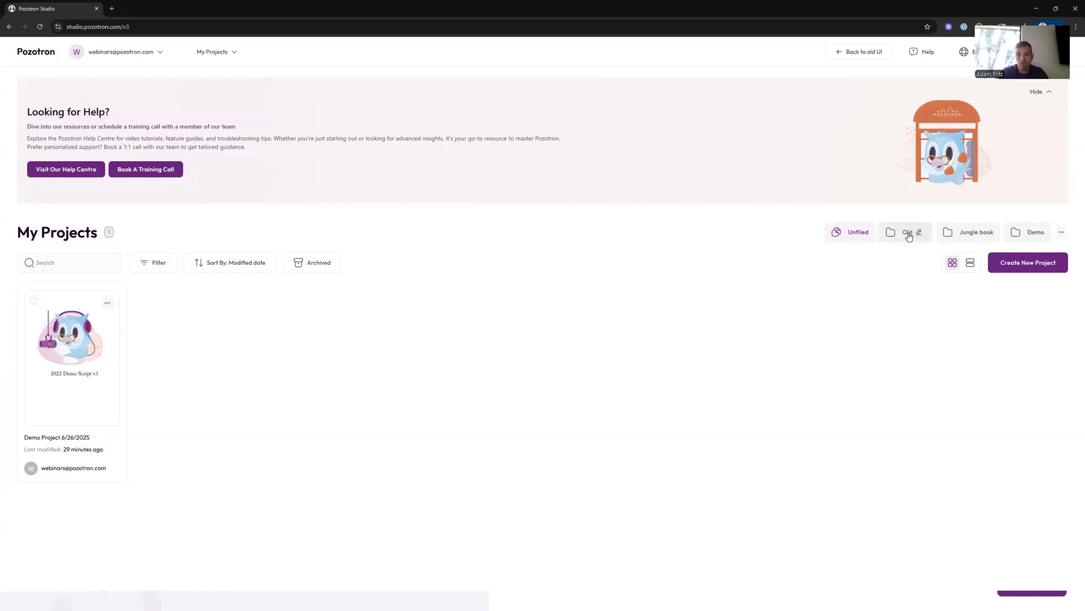
click(957, 233)
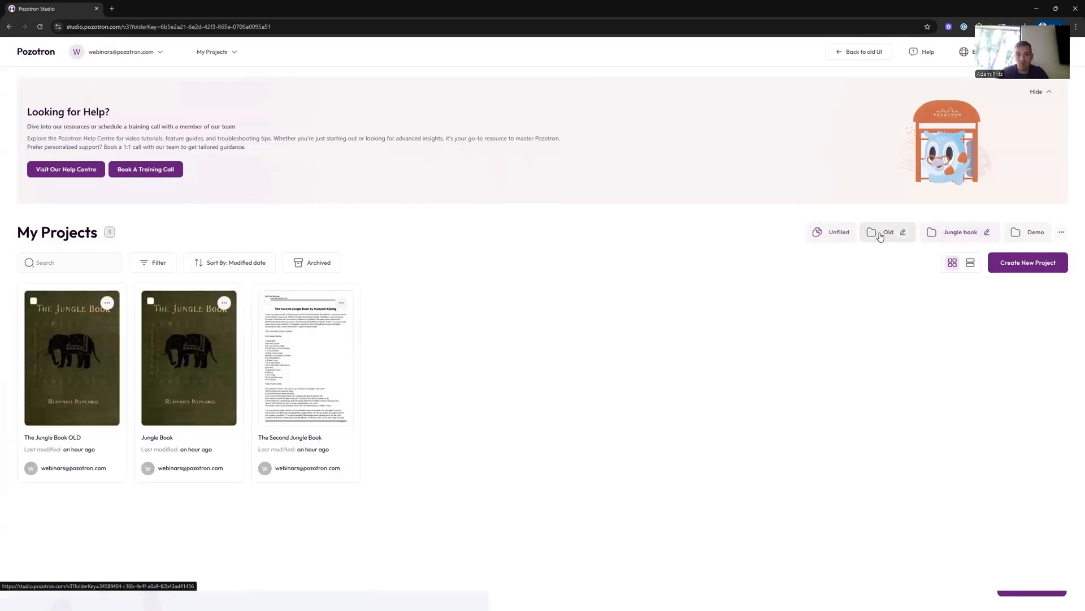
click(880, 236)
click(836, 237)
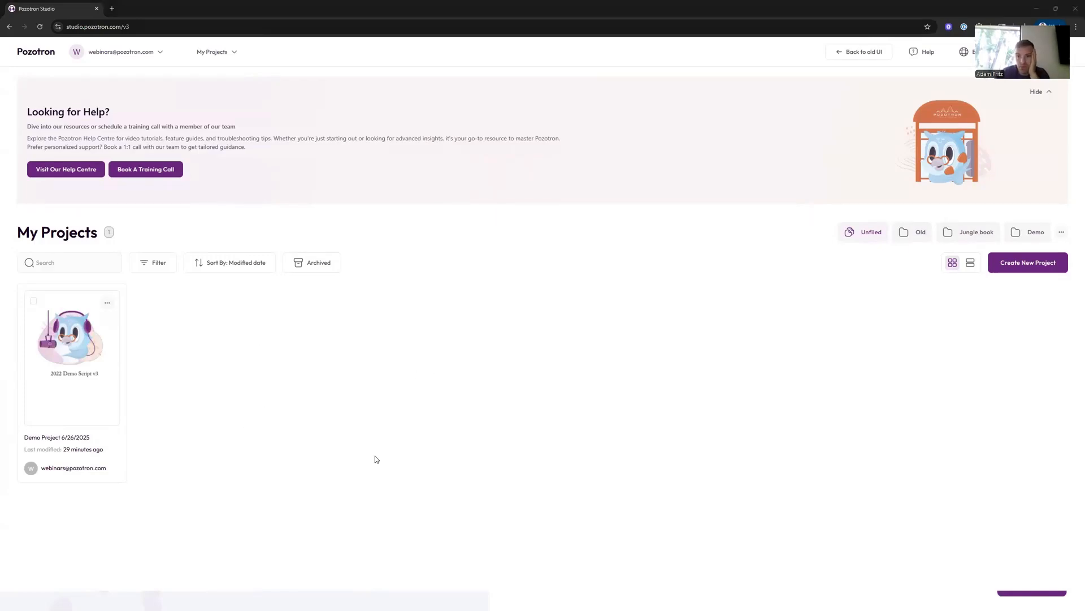
- Start a new project and turn on PDF Annotations Handling in the Manuscript Processing Options
click(998, 269)
click(305, 453)
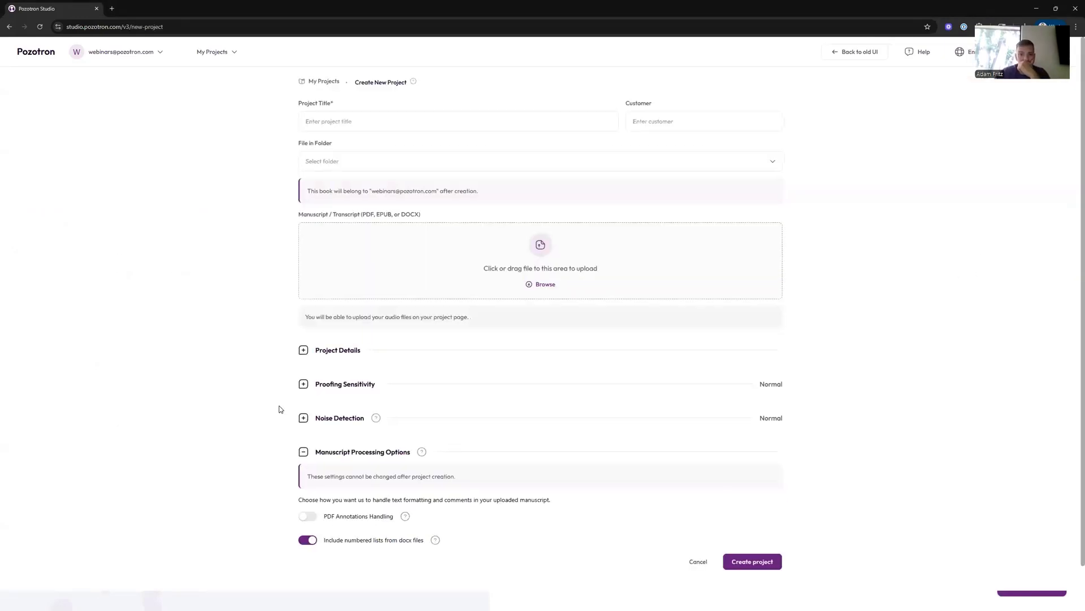
scroll(279, 408, down, 1)
scroll(286, 411, down, 2)
scroll(286, 412, down, 1)
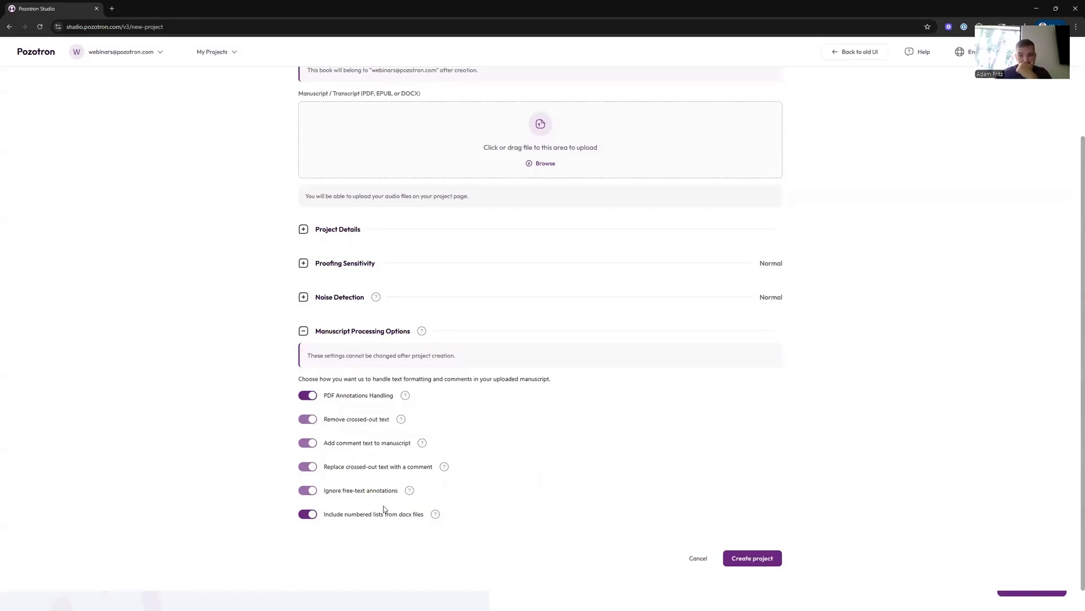
- Add a free-text annotation below the 2022 Version heading reading 'Please do not read any URLs in this audiobook.'
key(alt+Tab)
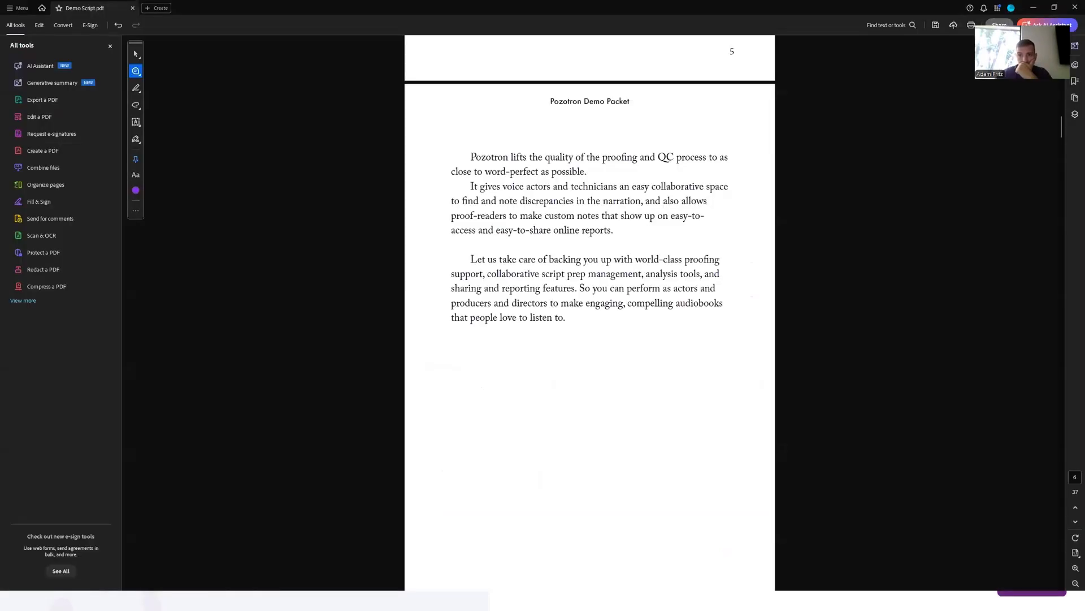
scroll(517, 371, up, 10)
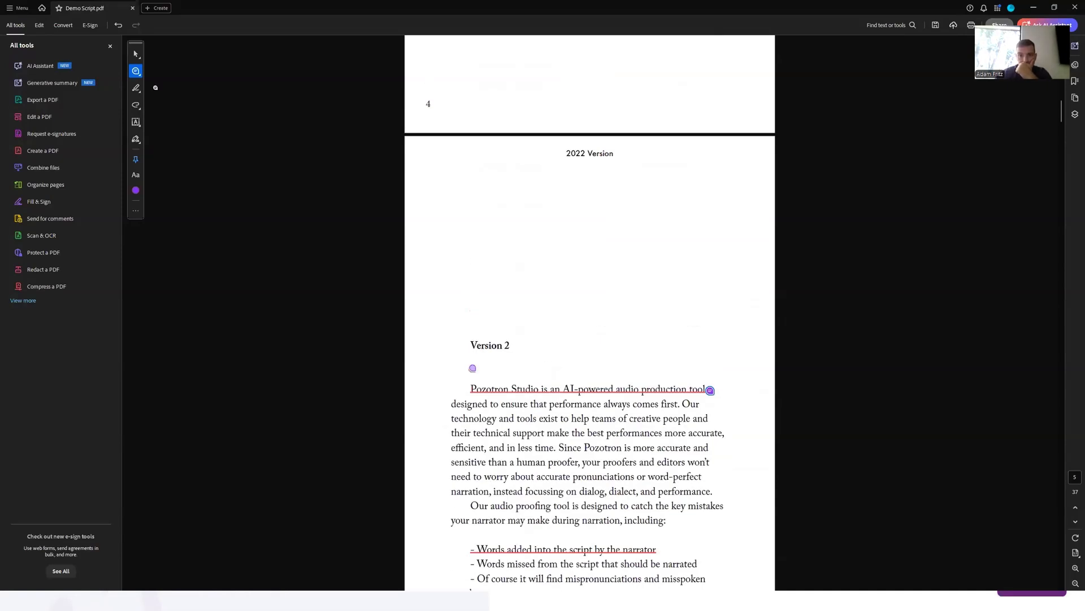
click(136, 71)
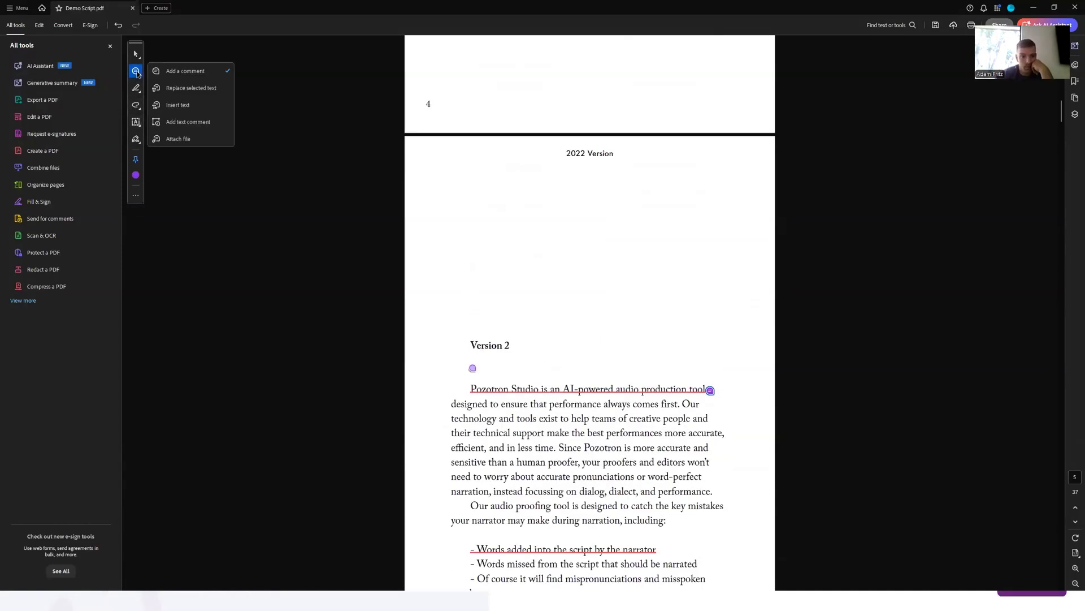
click(191, 122)
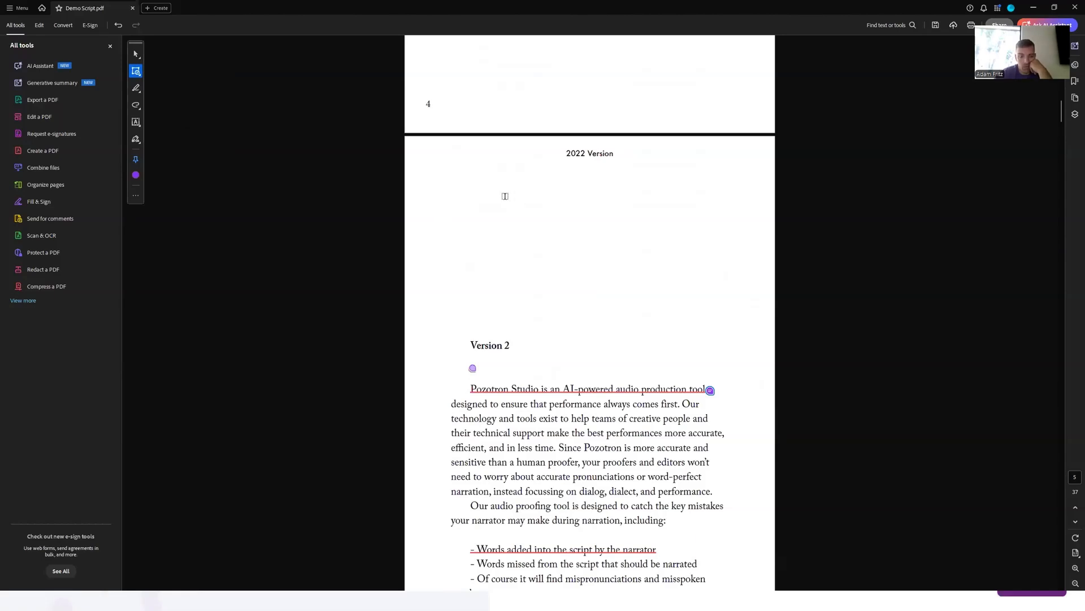
drag(497, 195, 675, 278)
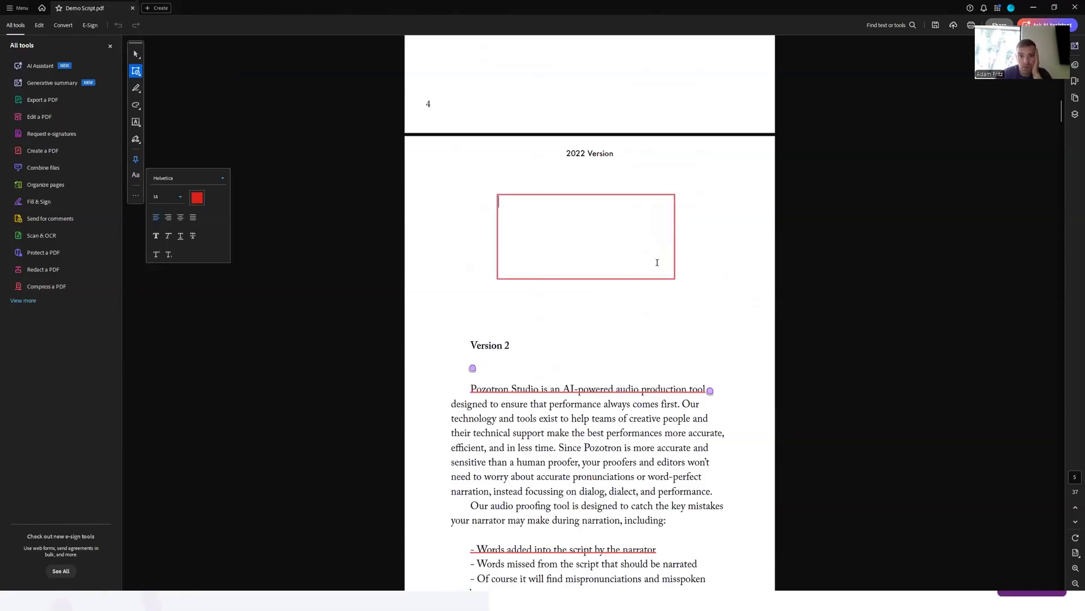
text(Please do not read any URLS)
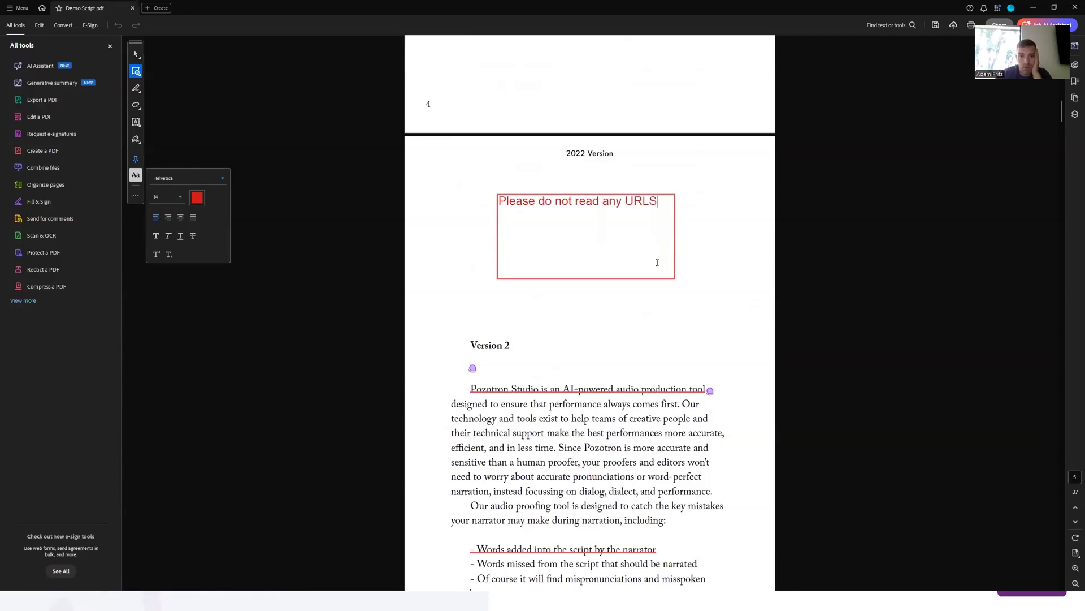
key(BackSpace)
text(s in this audiobook.)
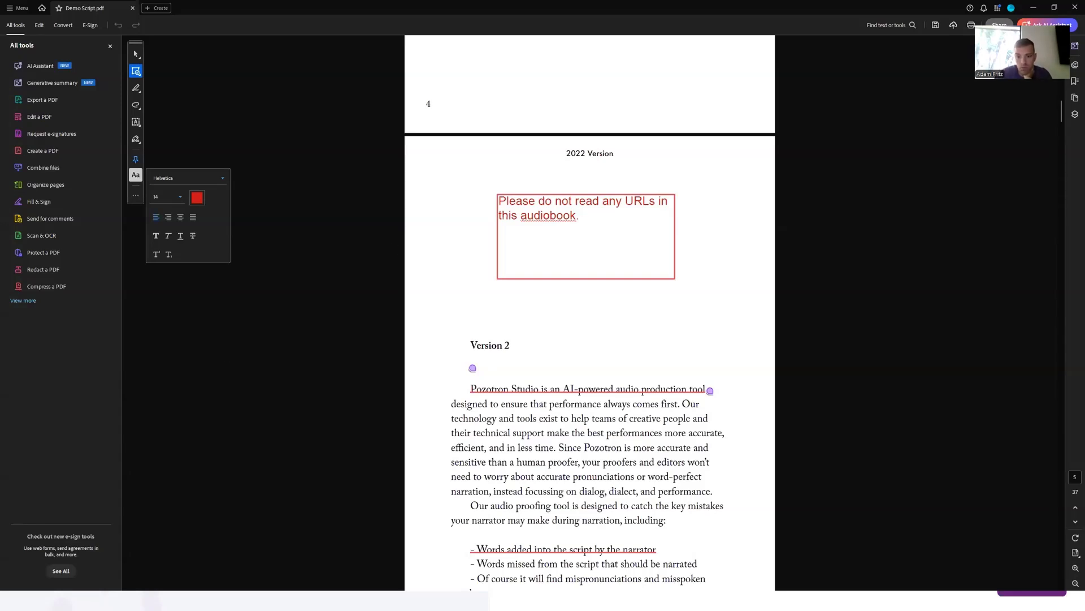
- Cancel the new project form and return to the project list
key(alt+Tab)
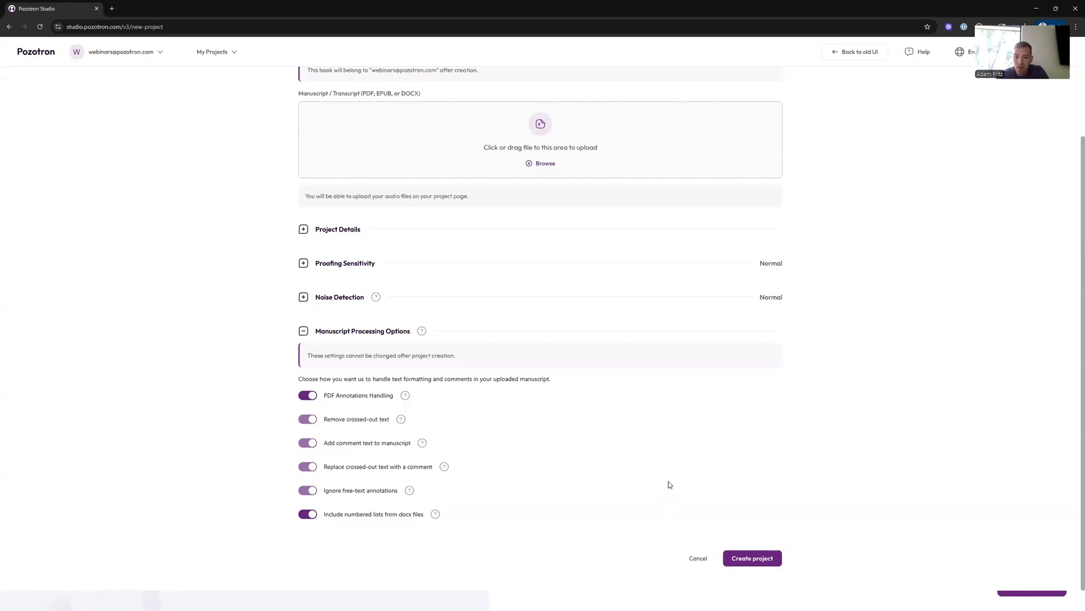
click(697, 558)
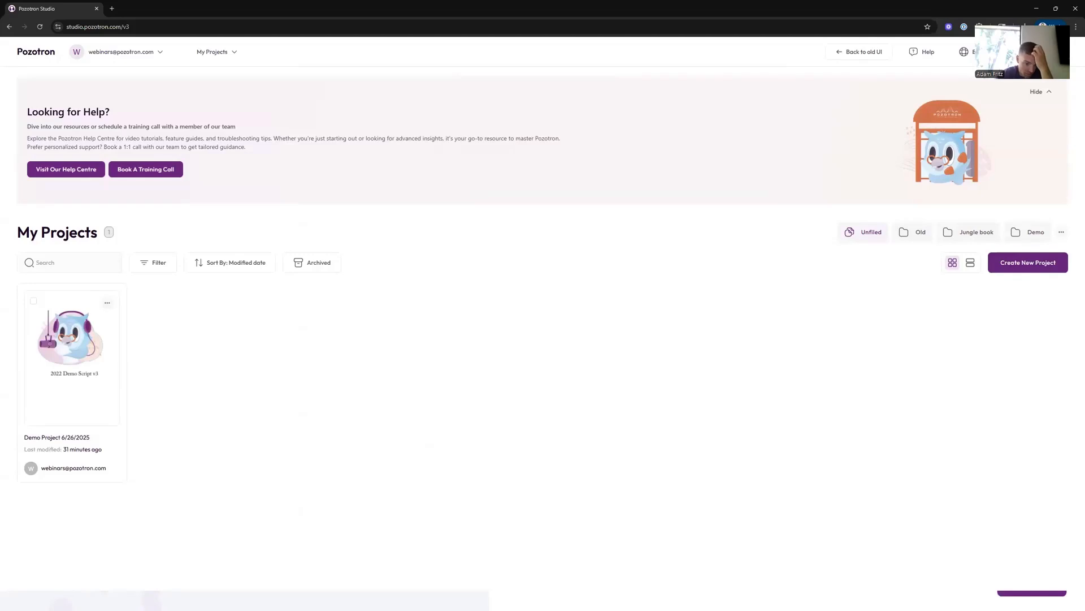
click(177, 601)
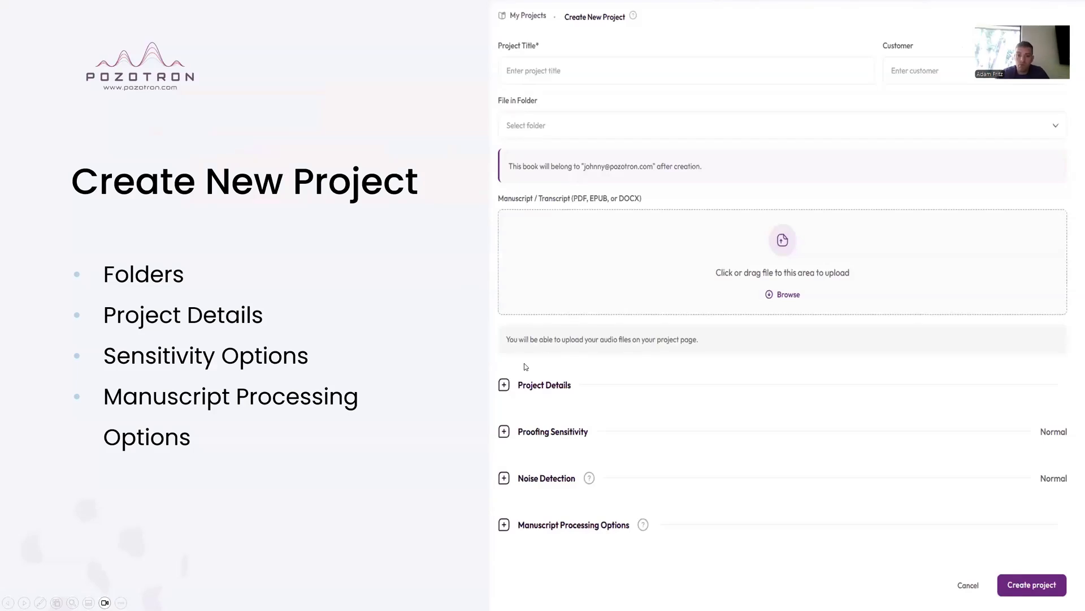
click(607, 301)
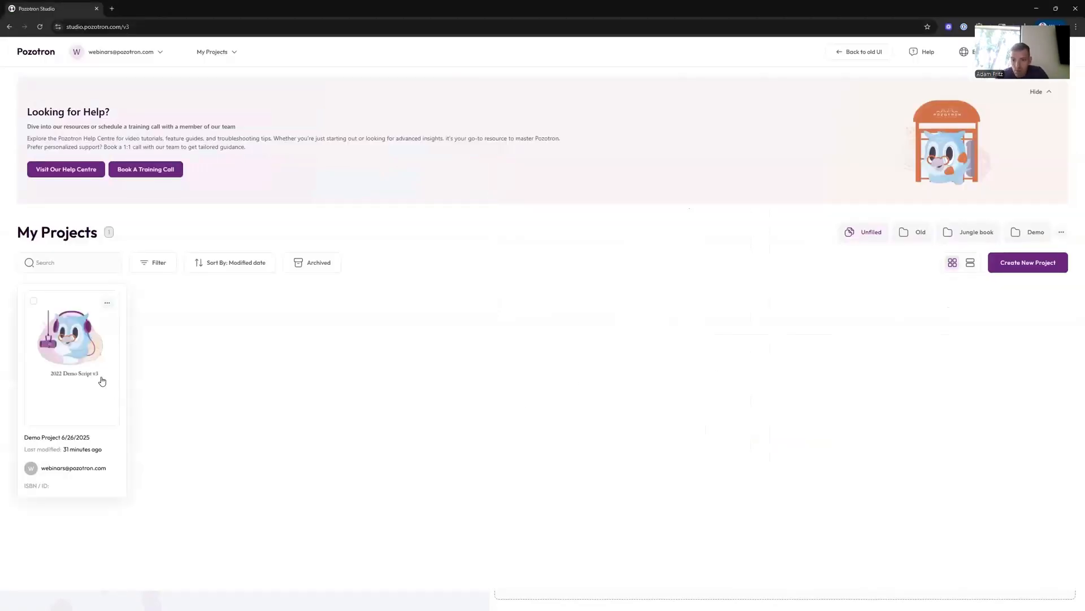
- Open the Demo Project 6/26/2025 project
click(91, 371)
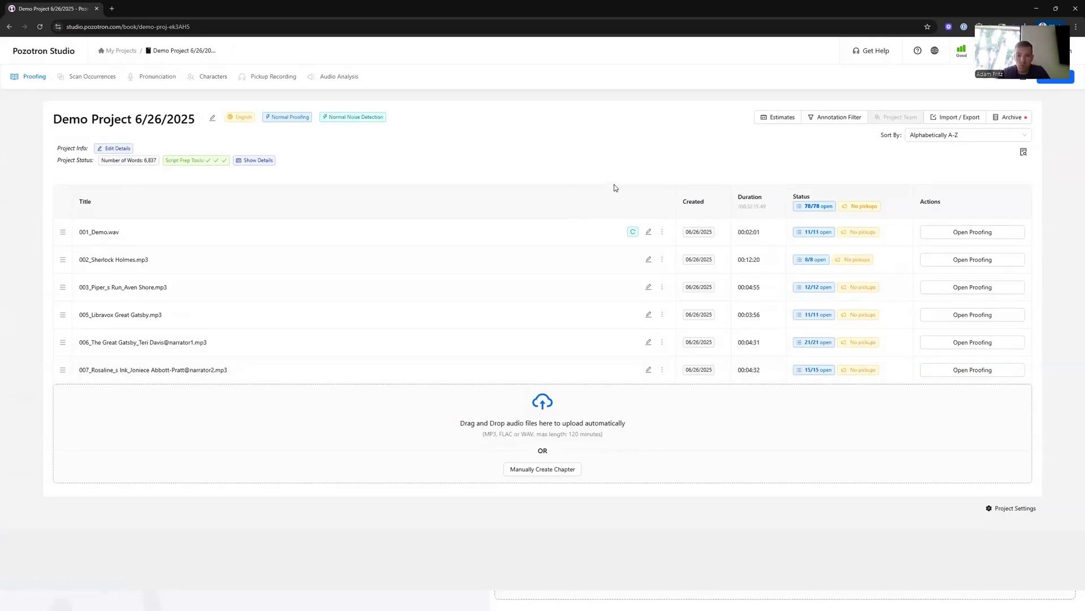
mouse_move(806, 210)
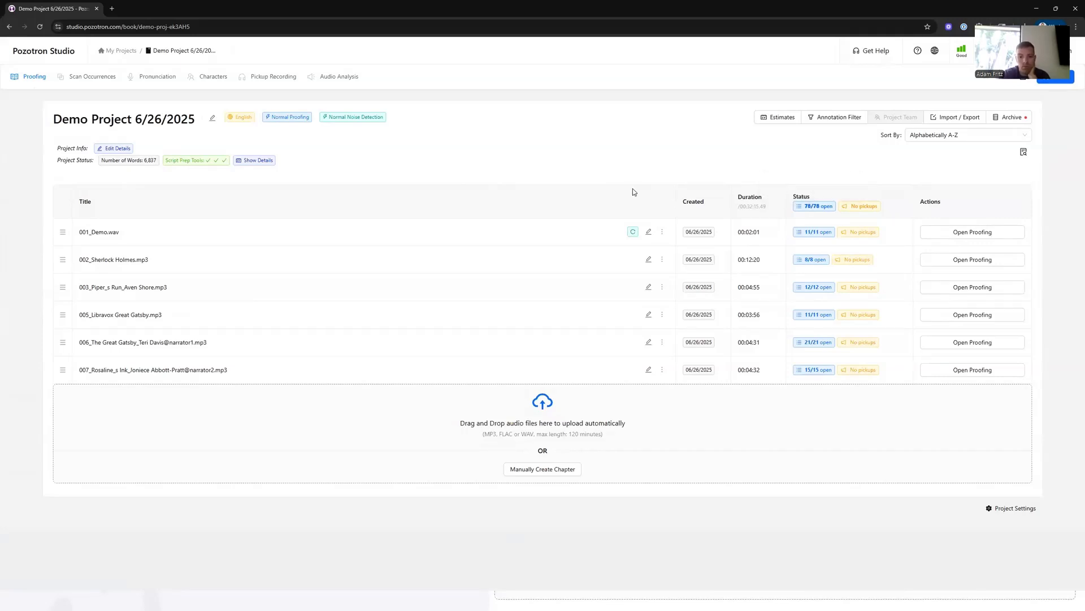
mouse_move(698, 233)
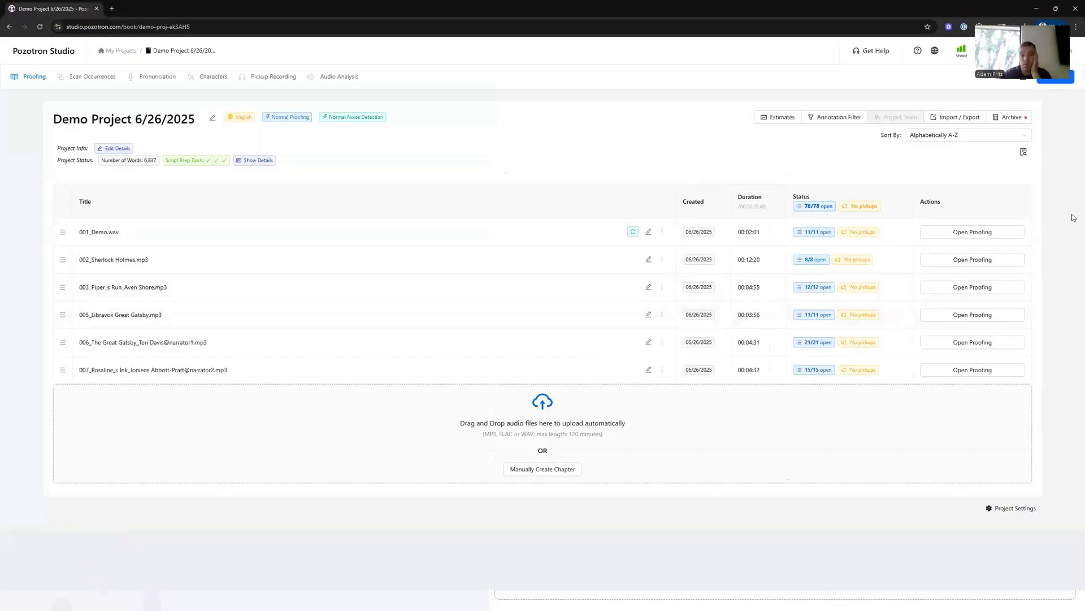
- Open the Project Actions Audit and scroll through its logged actions
click(1024, 154)
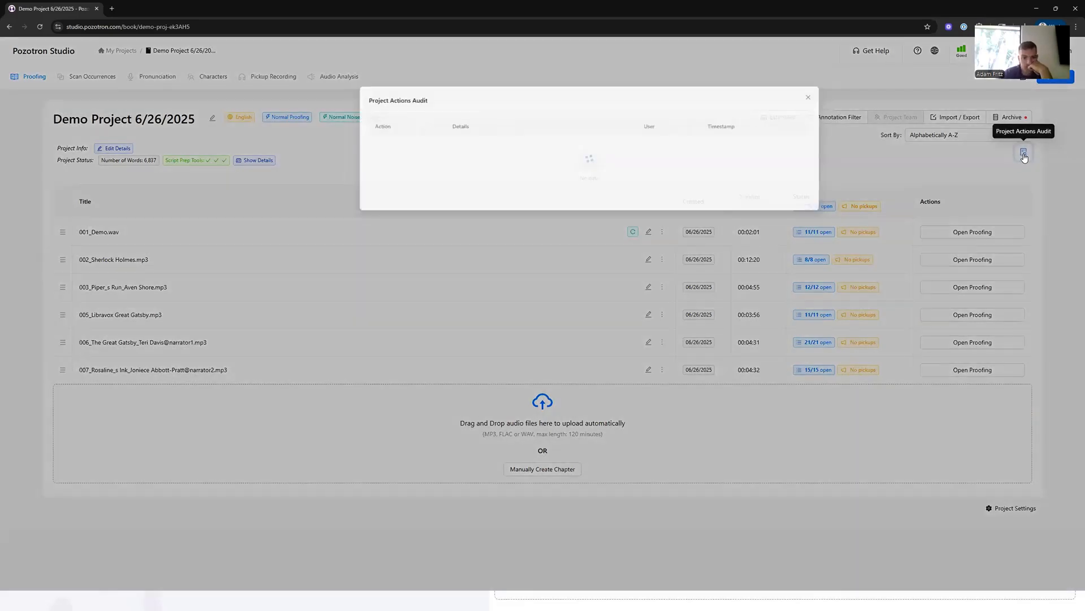
scroll(551, 206, down, 5)
scroll(553, 205, down, 5)
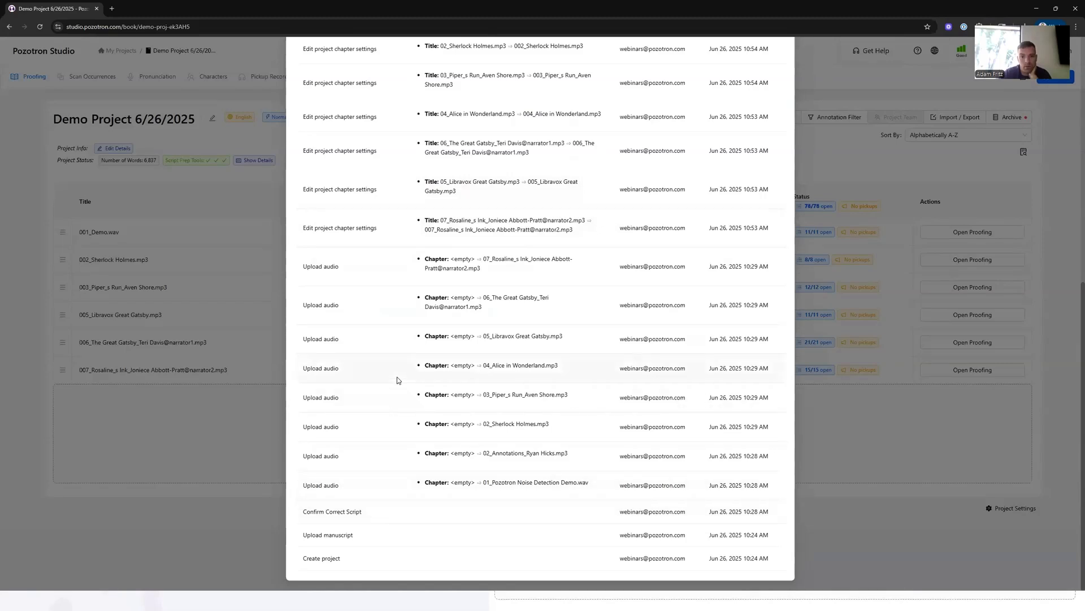
scroll(384, 373, up, 2)
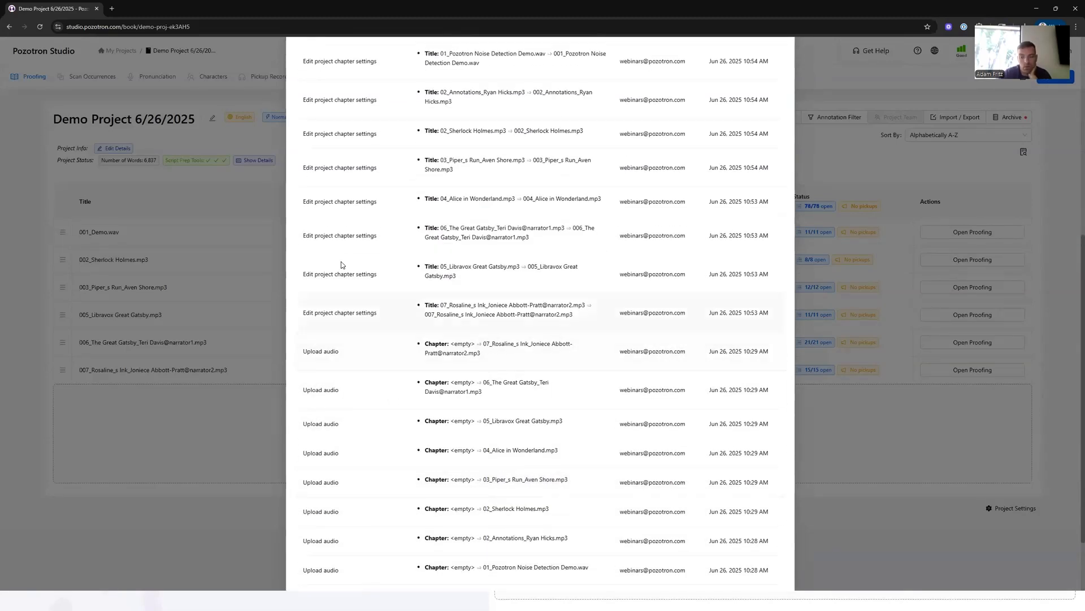
- Scroll to the most recent entries of the Project Actions Audit, examine them, and close the audit
scroll(358, 354, up, 5)
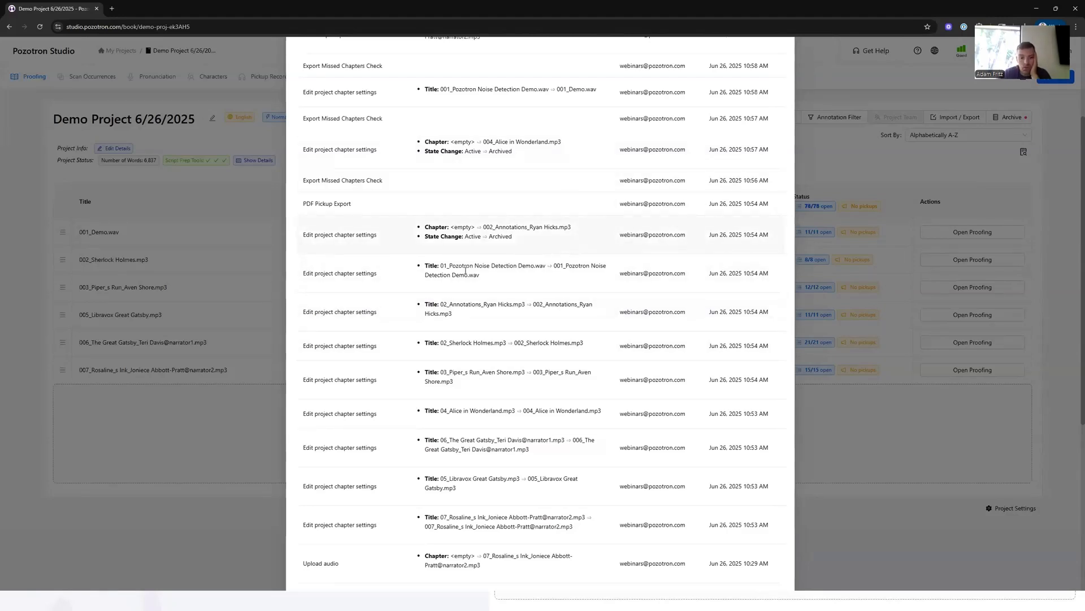
scroll(465, 271, up, 3)
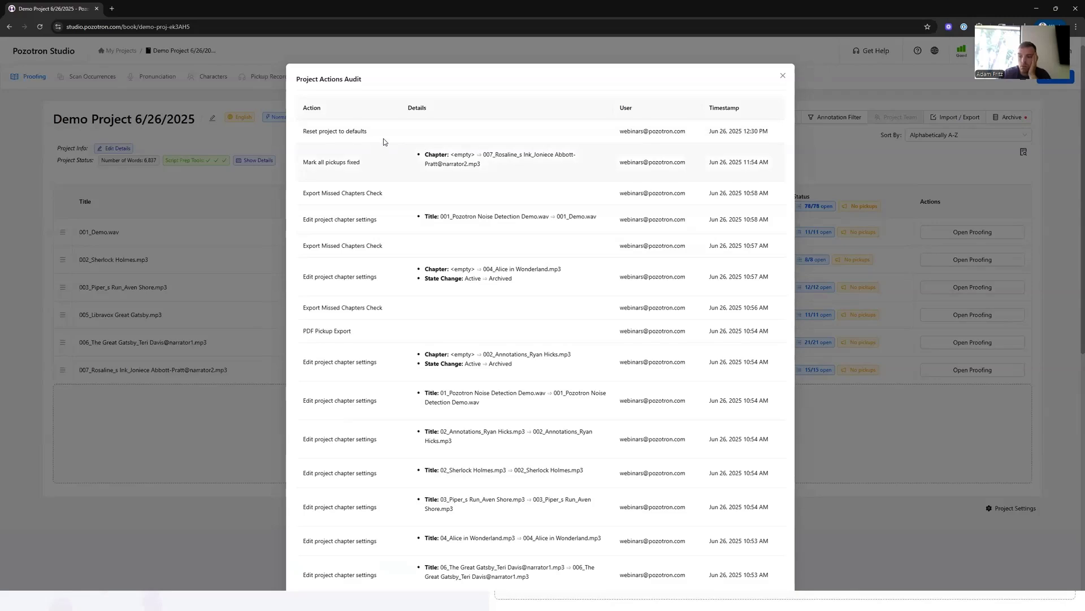
drag(303, 132, 366, 131)
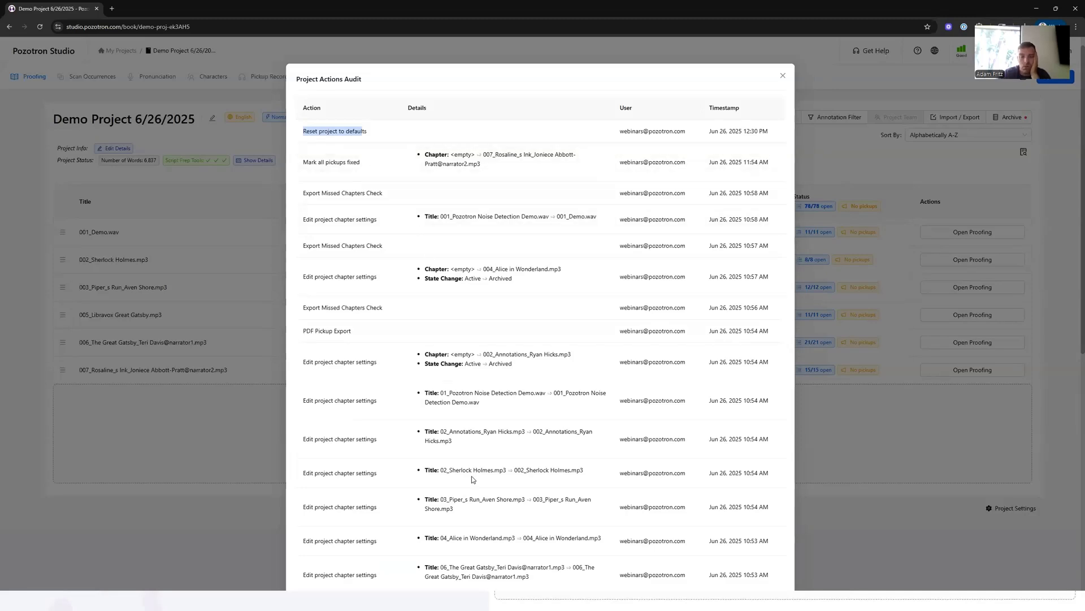
scroll(520, 435, down, 3)
scroll(516, 392, up, 4)
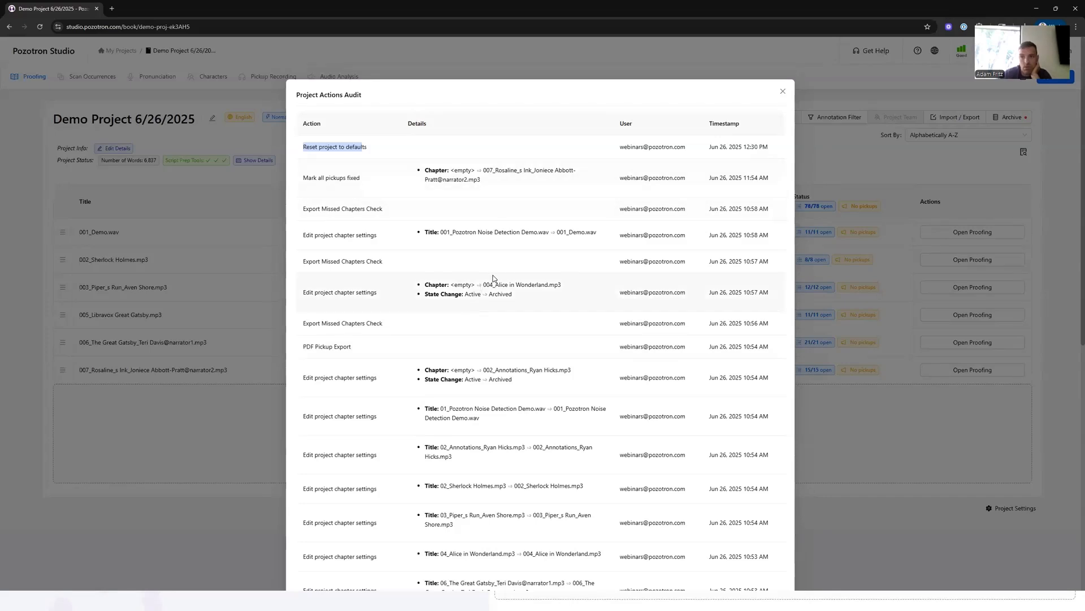
click(843, 167)
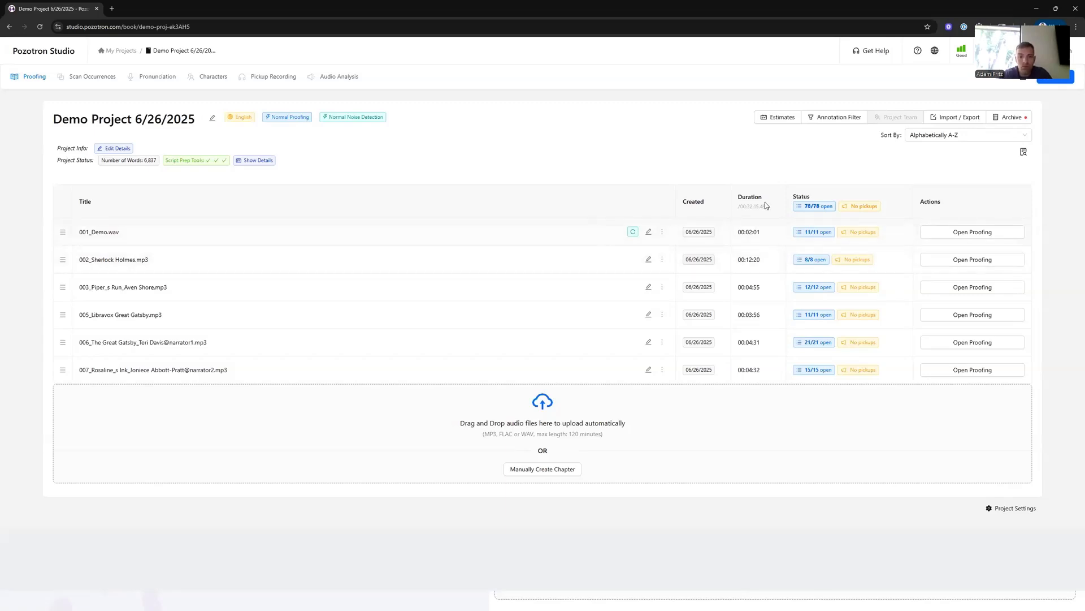
- Browse the Archive dialog's Active and Archived chapter lists, selecting all chapters in each, without archiving anything
click(1011, 121)
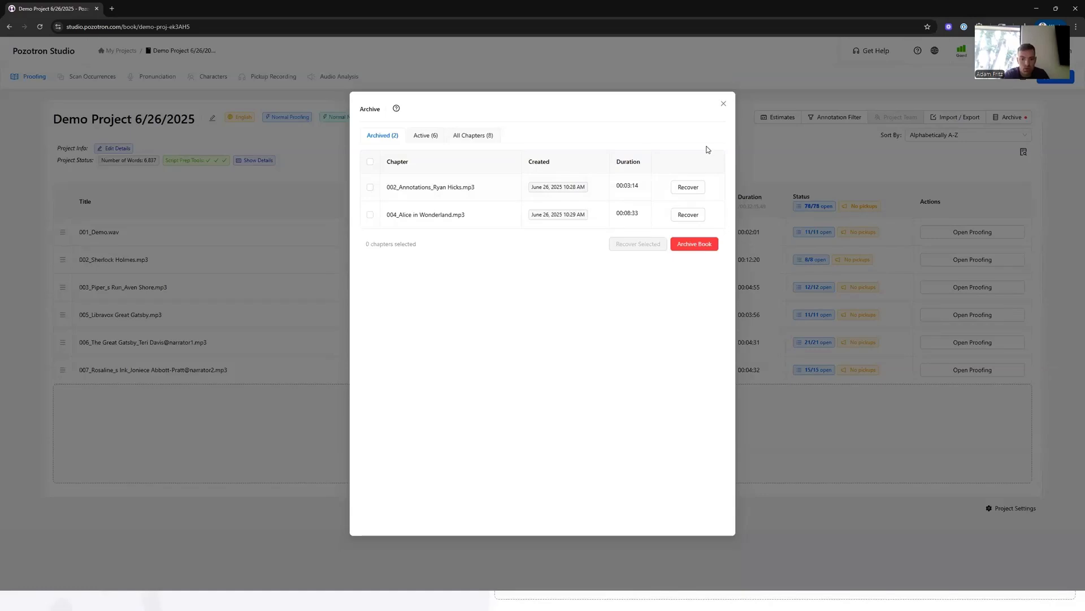
click(426, 136)
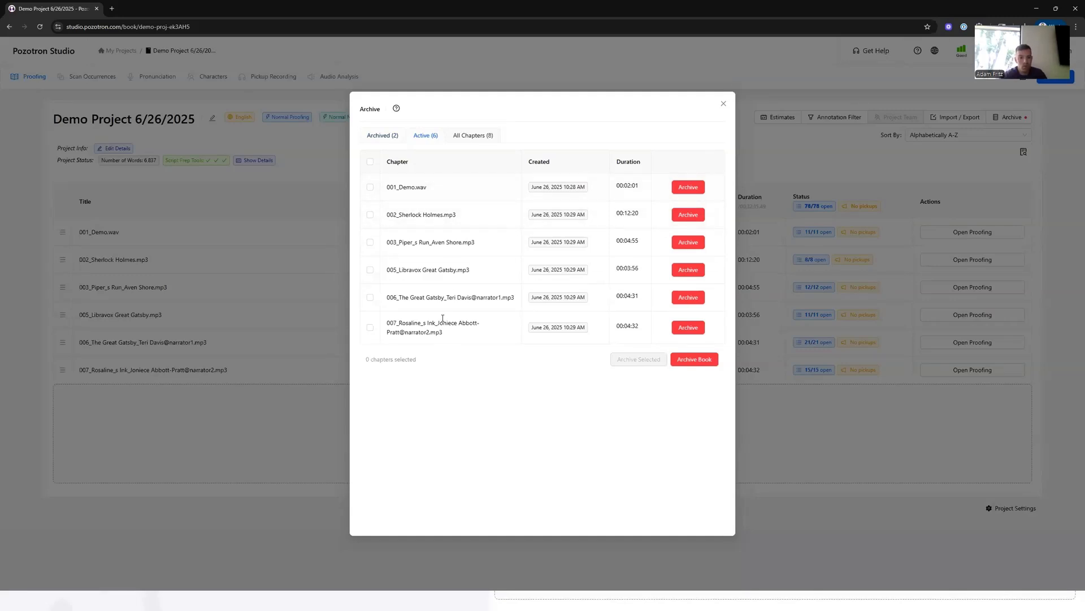
click(370, 162)
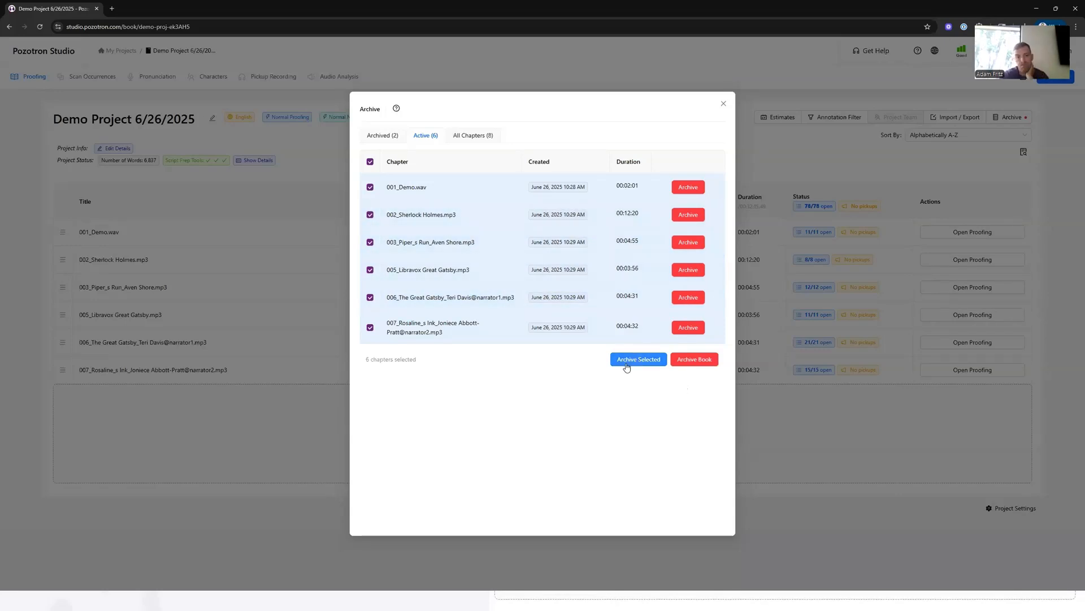
click(379, 137)
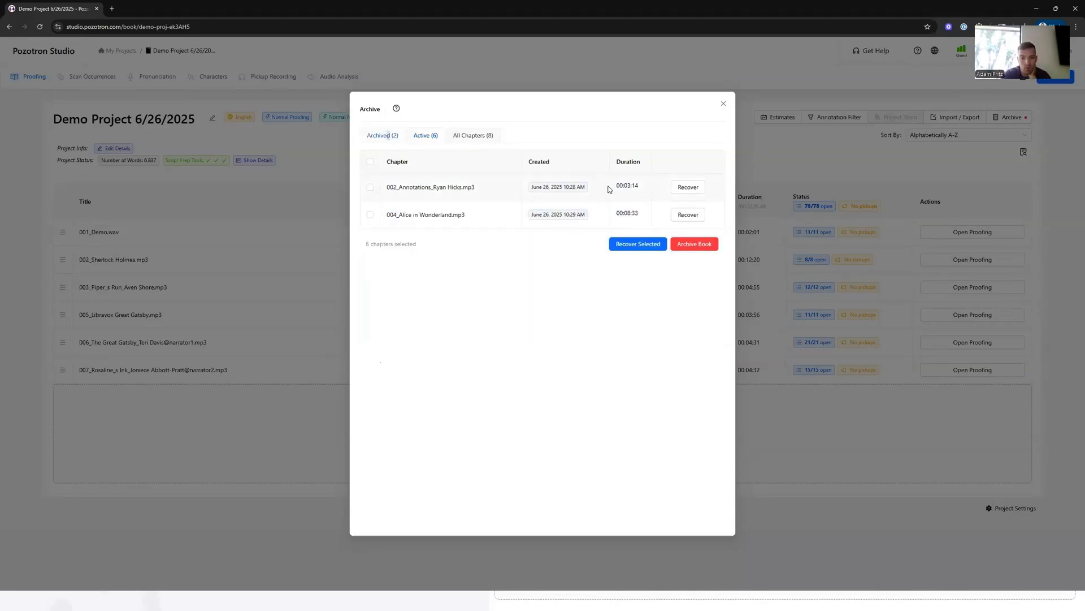
click(370, 163)
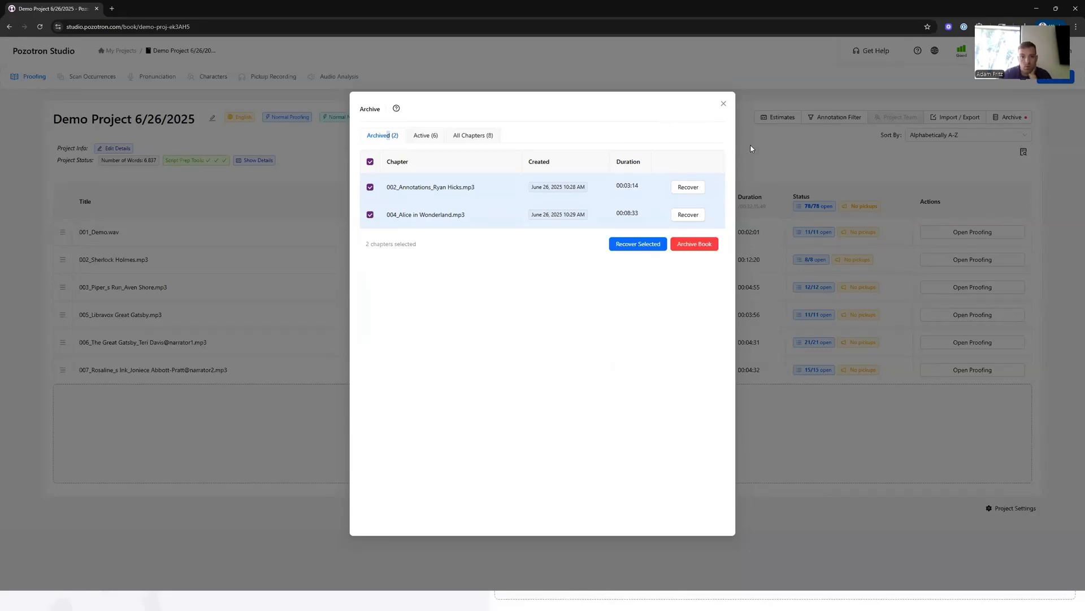
click(757, 161)
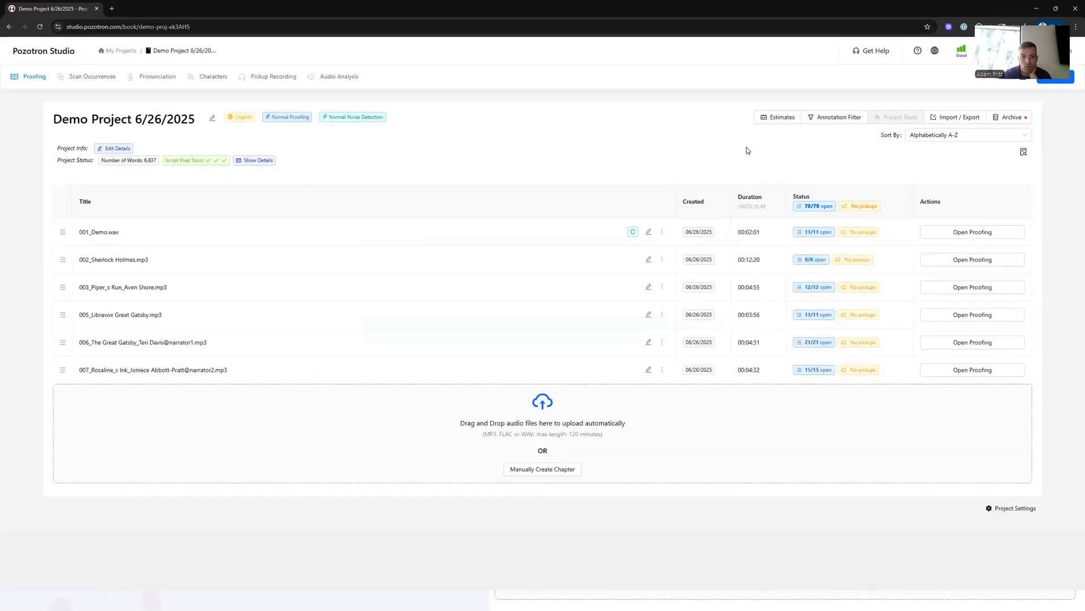
click(1014, 508)
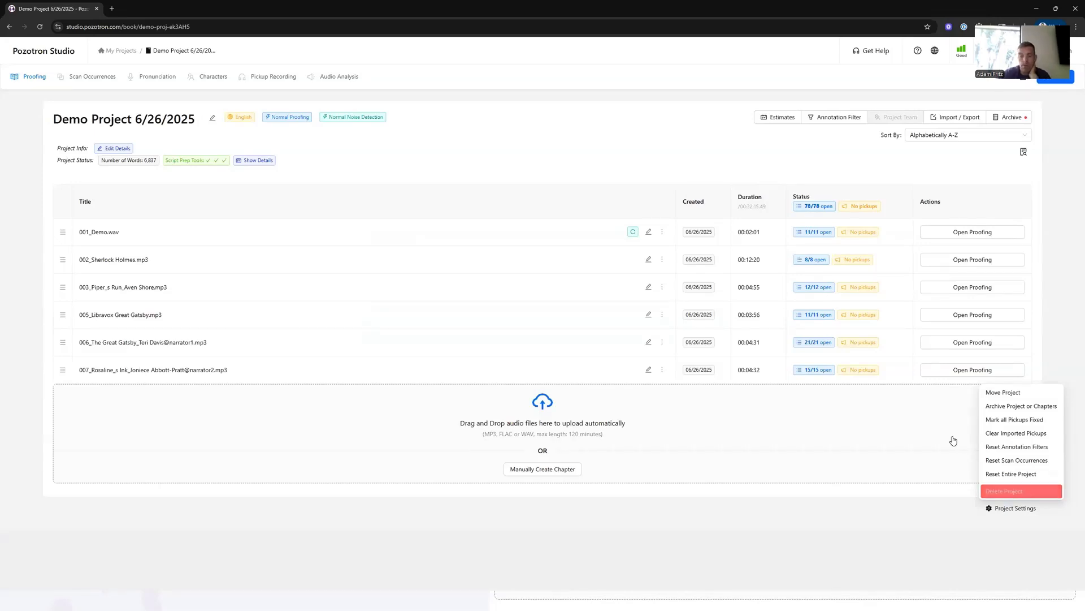
click(1003, 510)
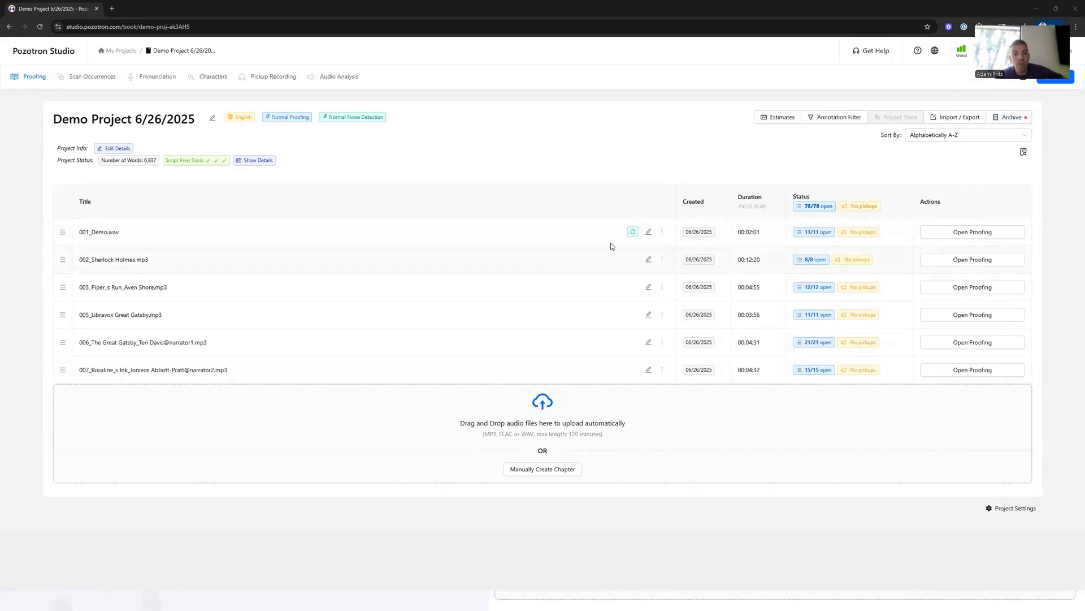
click(662, 259)
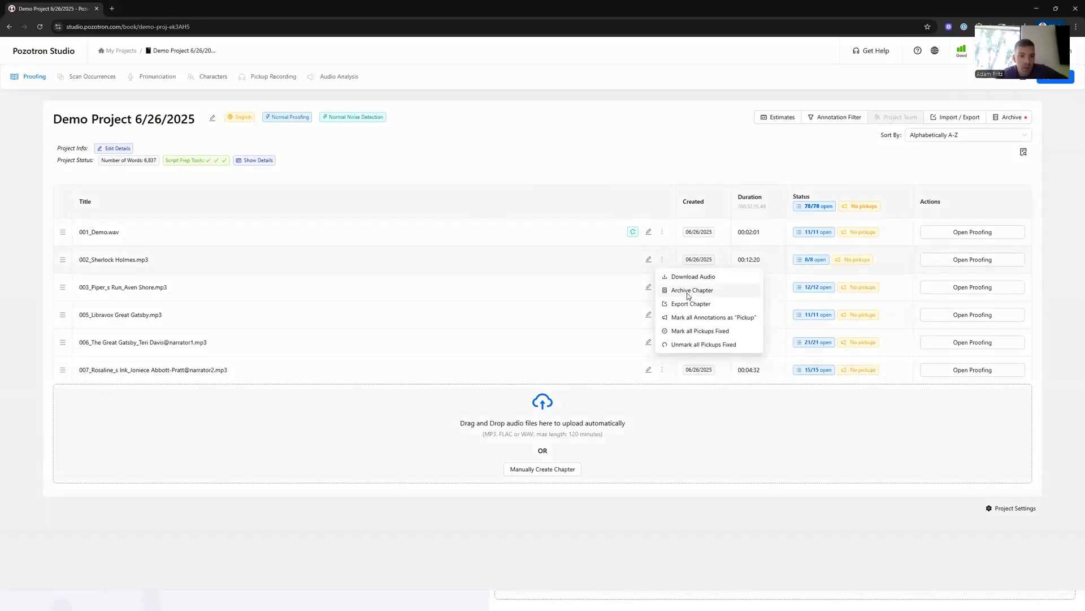
click(684, 292)
click(578, 145)
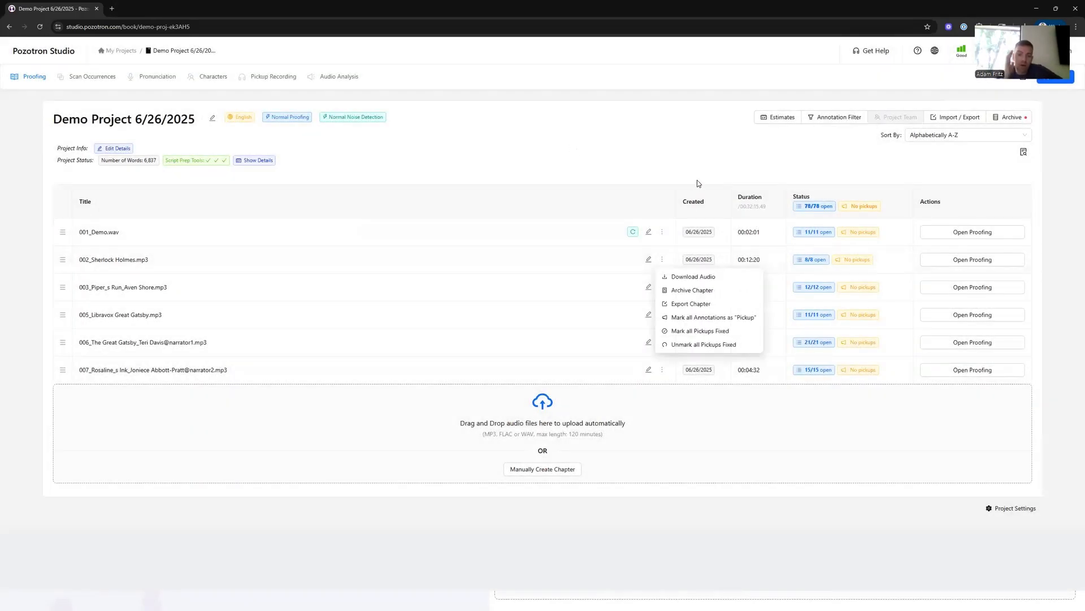
- Reopen the Archive dialog, select all active chapters, and close it without archiving
click(1013, 118)
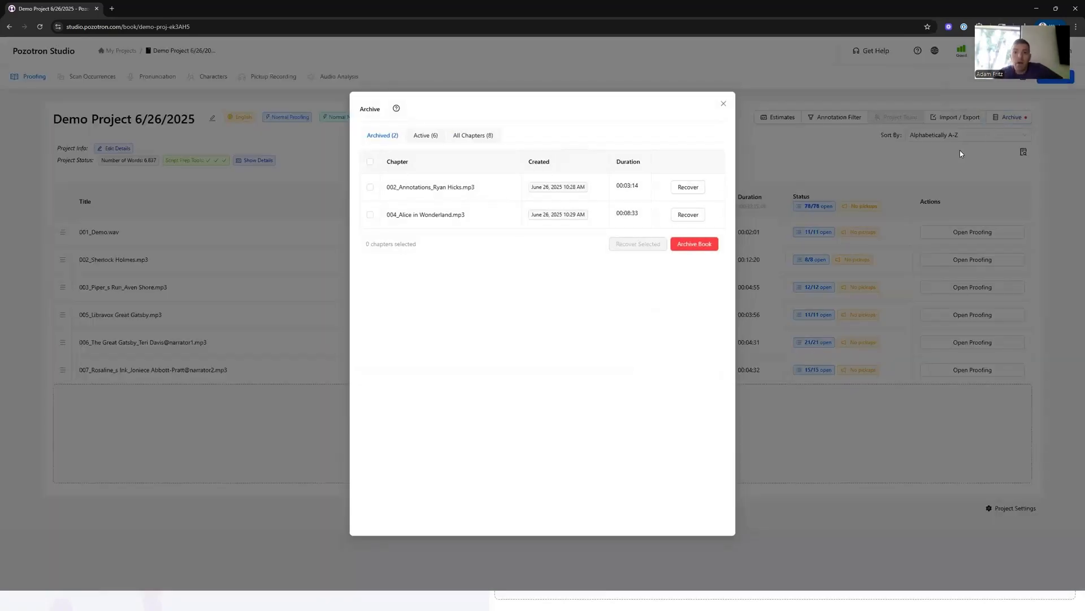
click(423, 137)
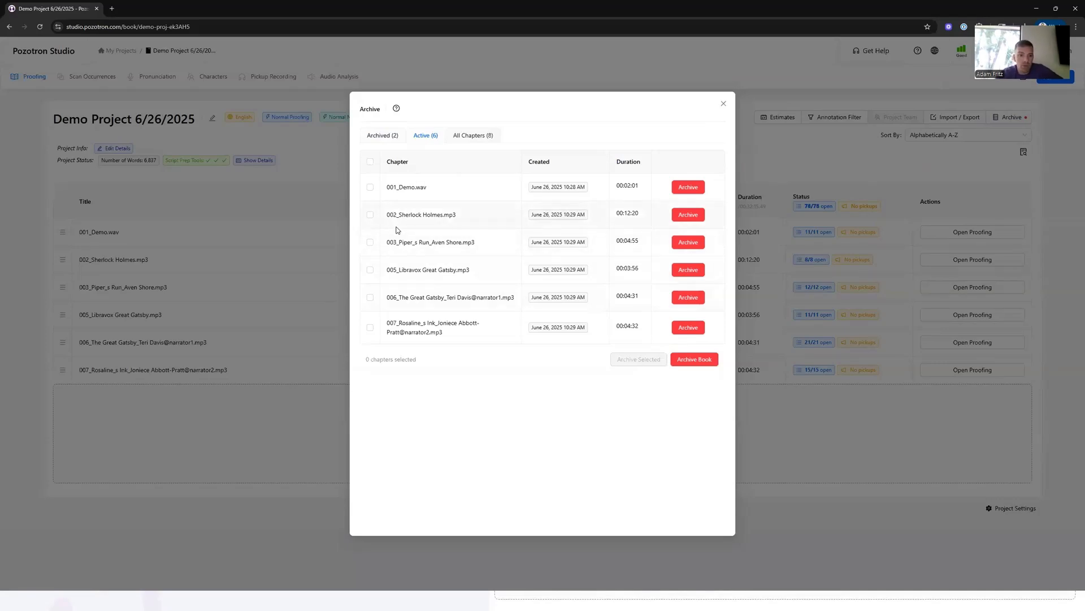
click(371, 162)
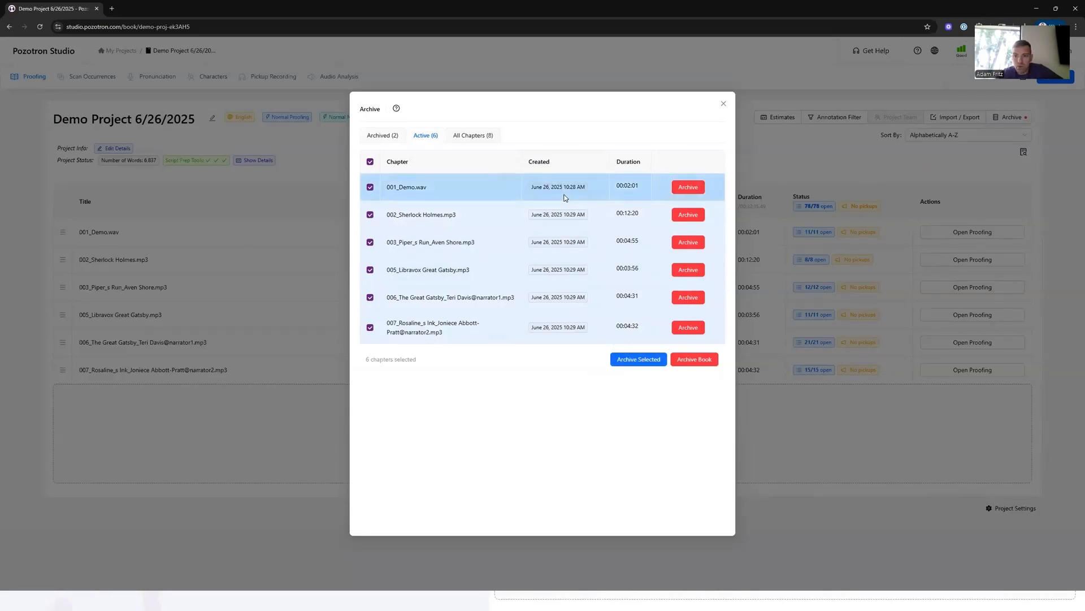
click(778, 165)
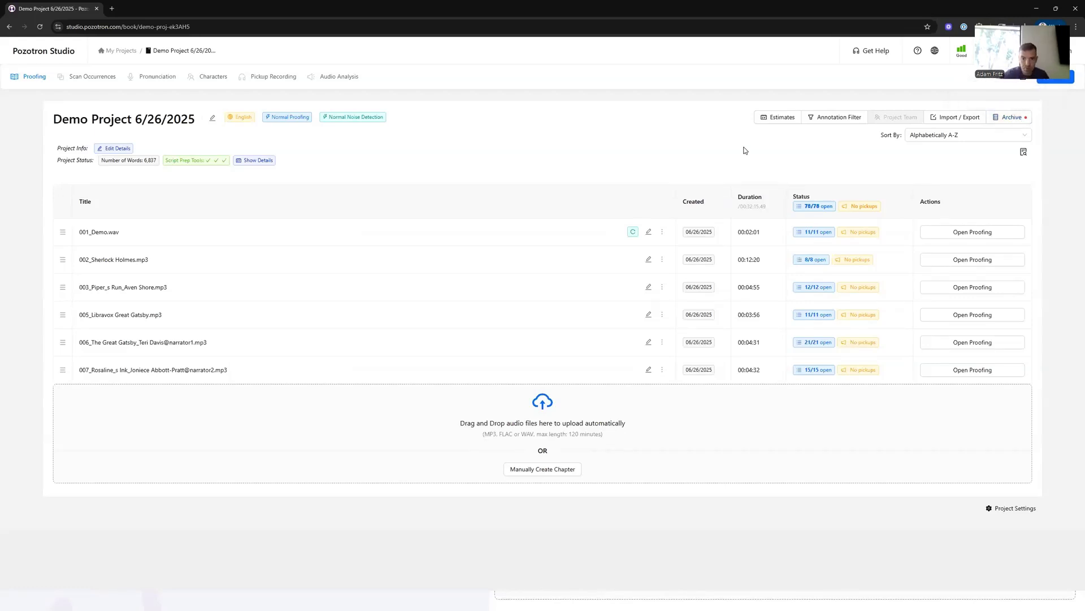
- Open the Annotation Filter and toggle the Pauses, Noises and Missed Words filters on and off
click(836, 122)
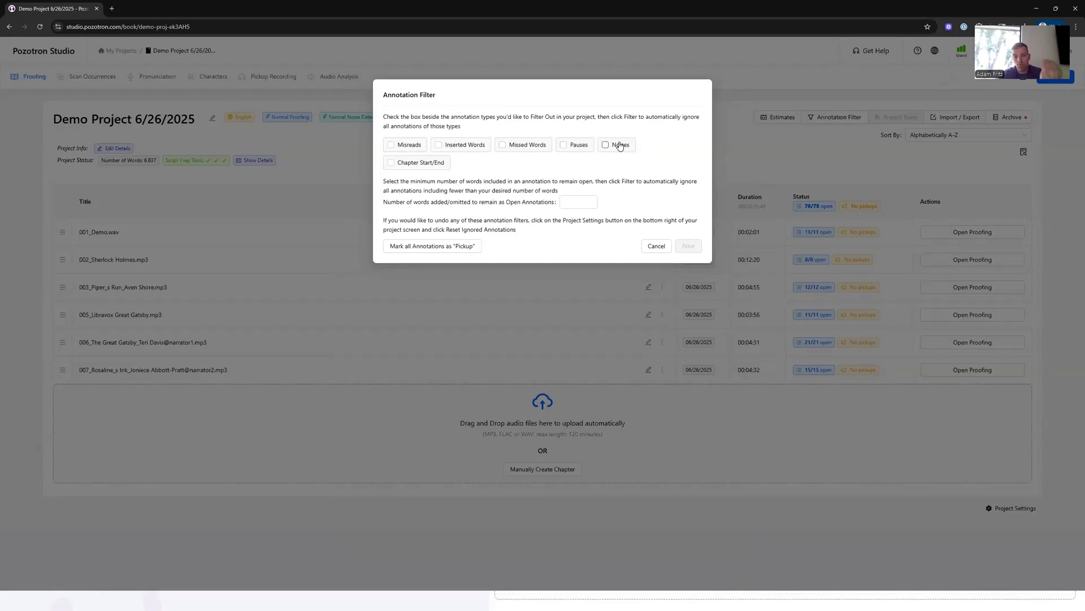
click(564, 146)
click(625, 148)
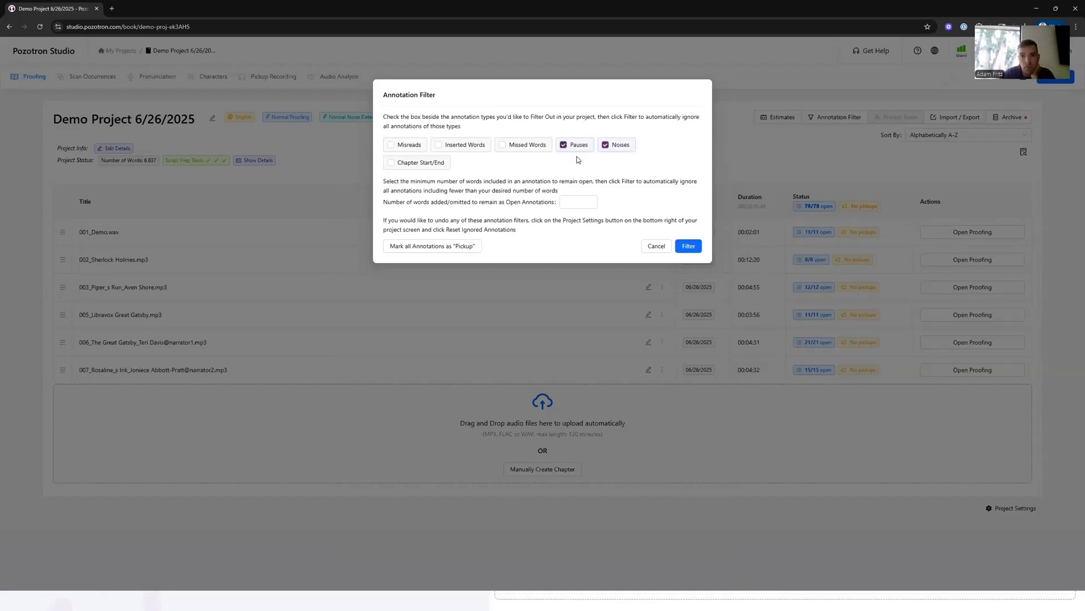
click(525, 145)
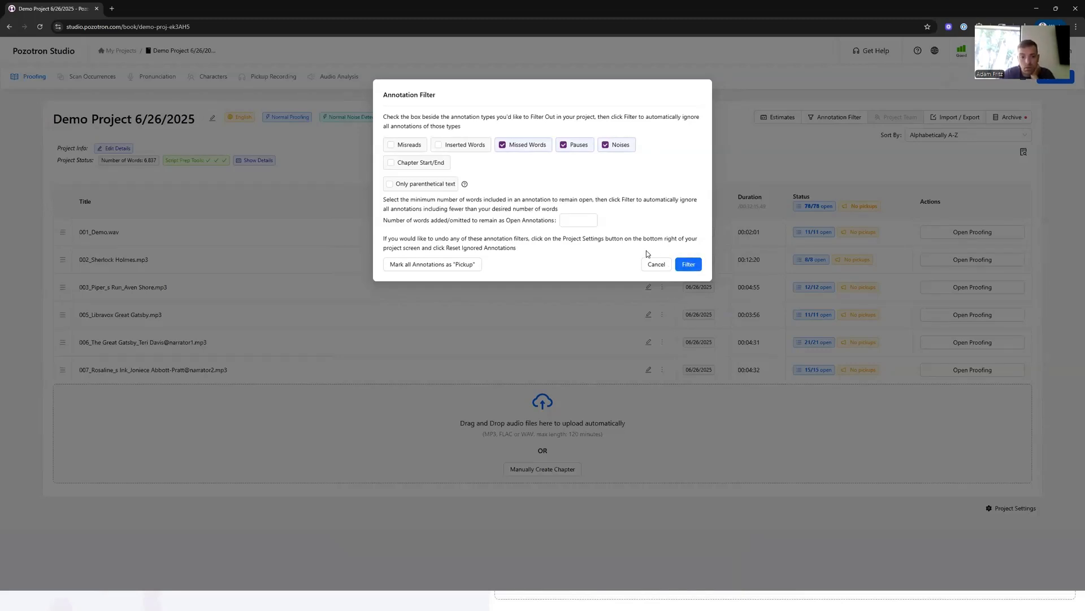
click(537, 147)
click(572, 145)
click(616, 146)
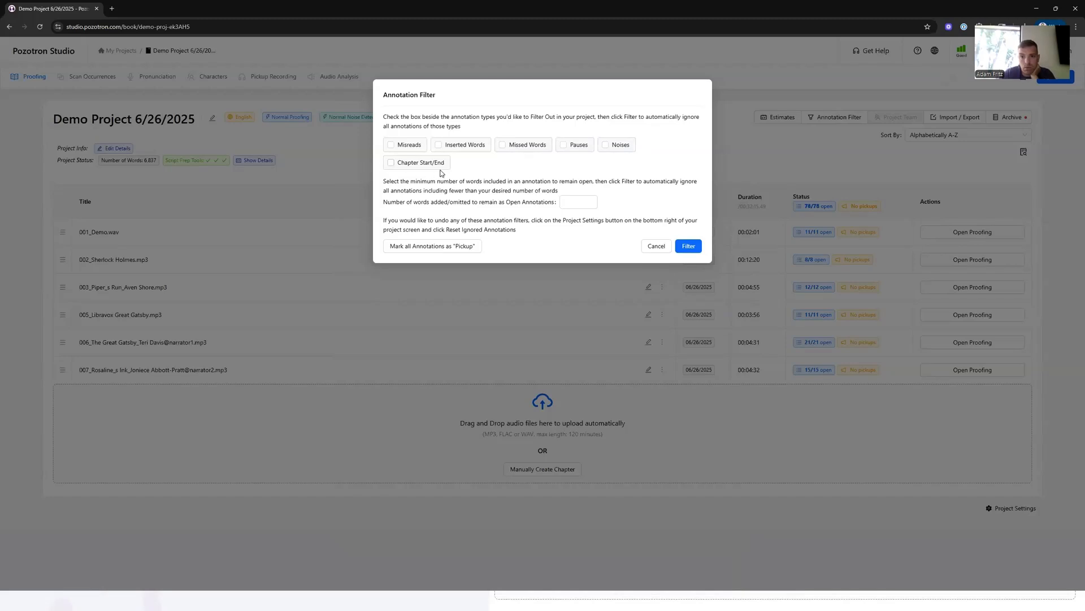
- Try the Misreads, Contractions Only, Missed Words, Only parenthetical text and Chapter Start/End filters, then cancel the Annotation Filter
click(409, 146)
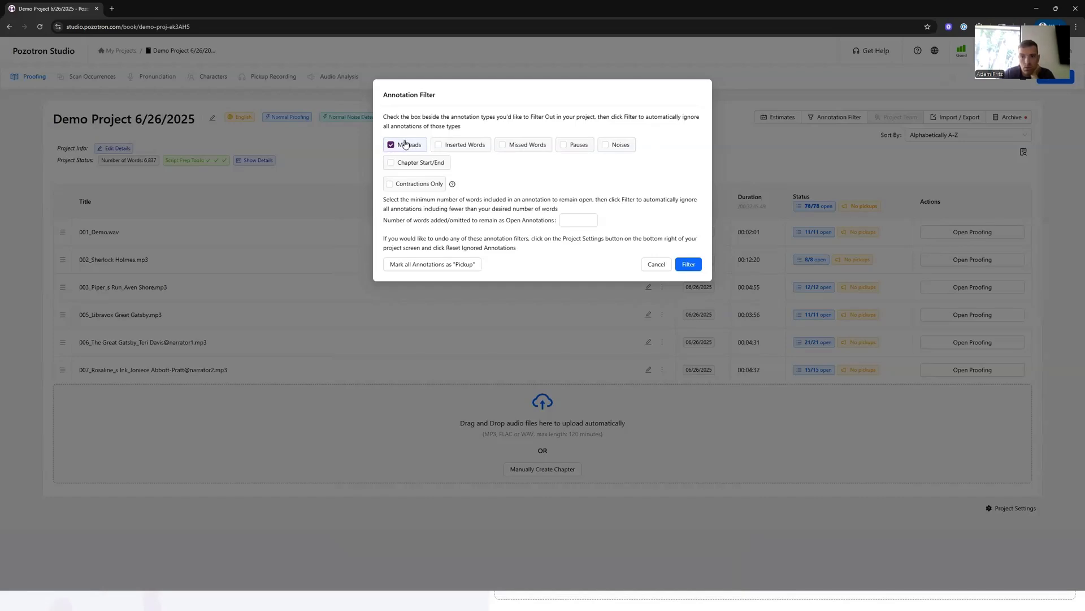
click(411, 187)
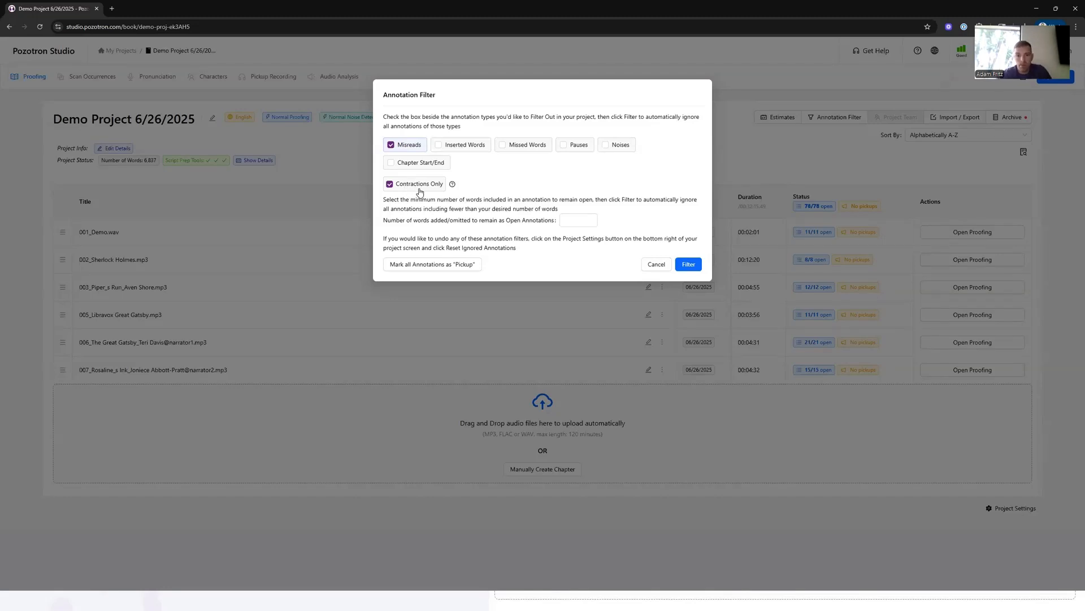
click(514, 148)
click(400, 145)
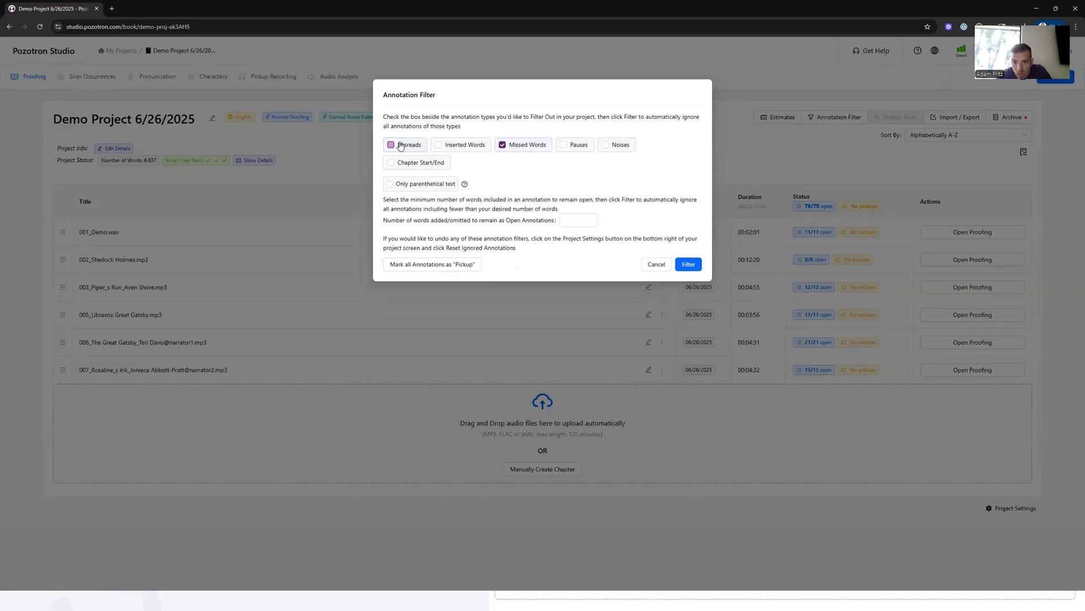
click(413, 188)
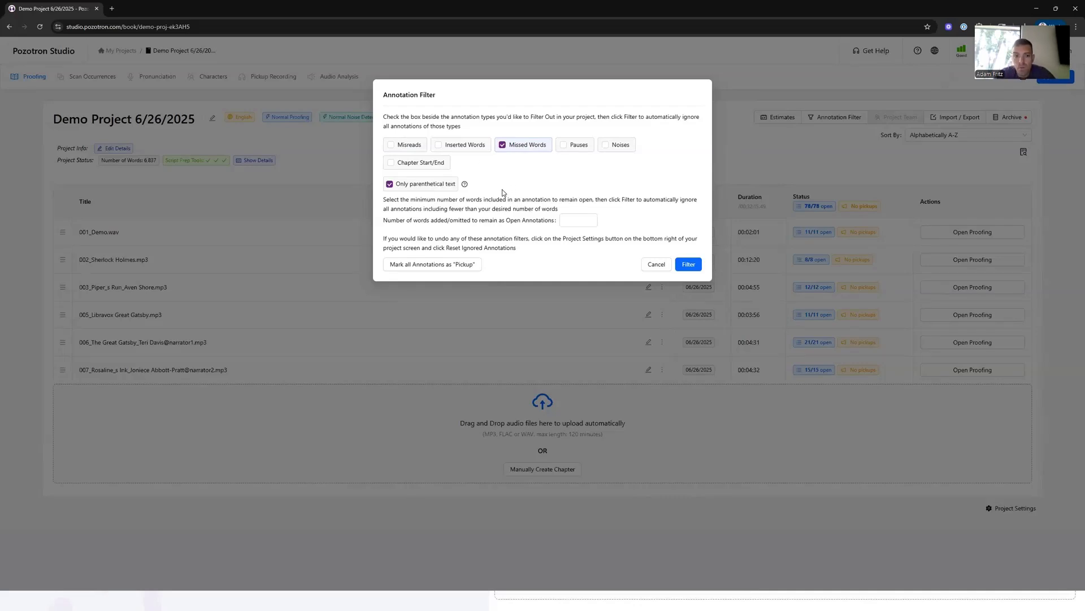
click(425, 185)
click(428, 169)
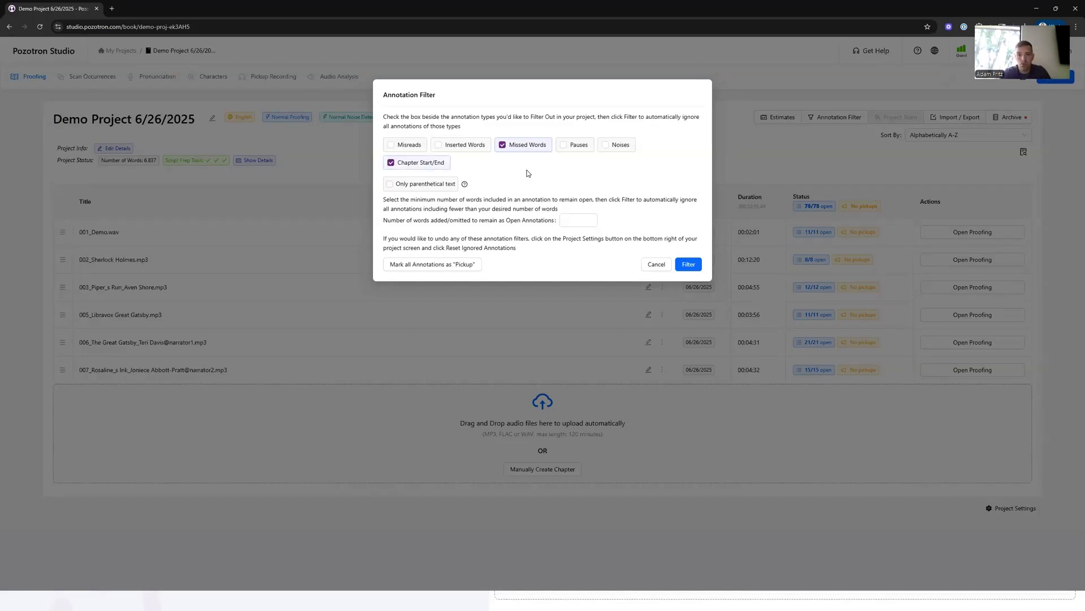
click(411, 166)
click(519, 149)
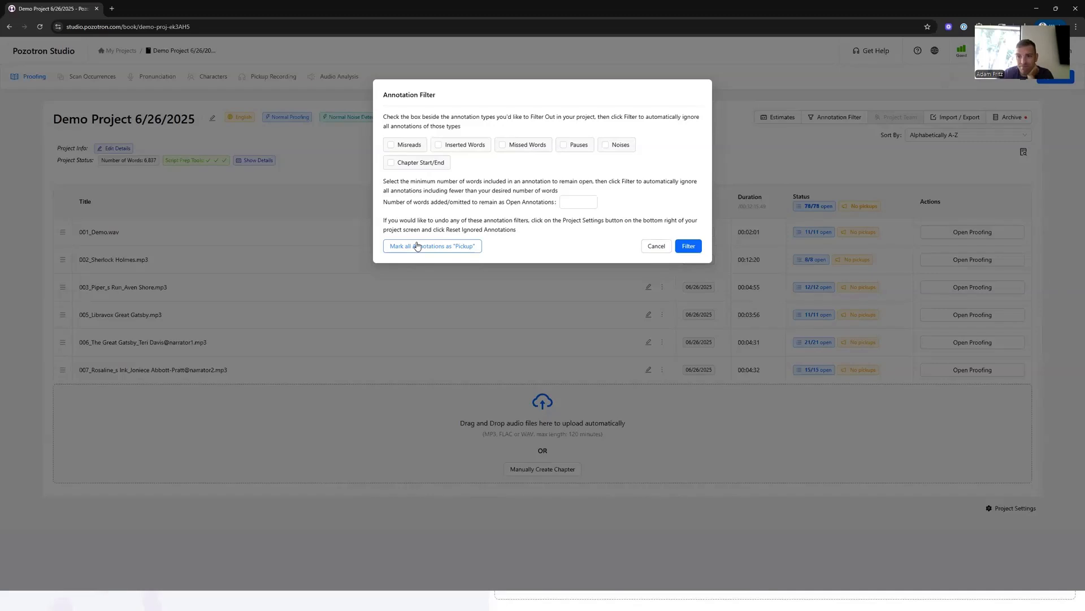
click(654, 246)
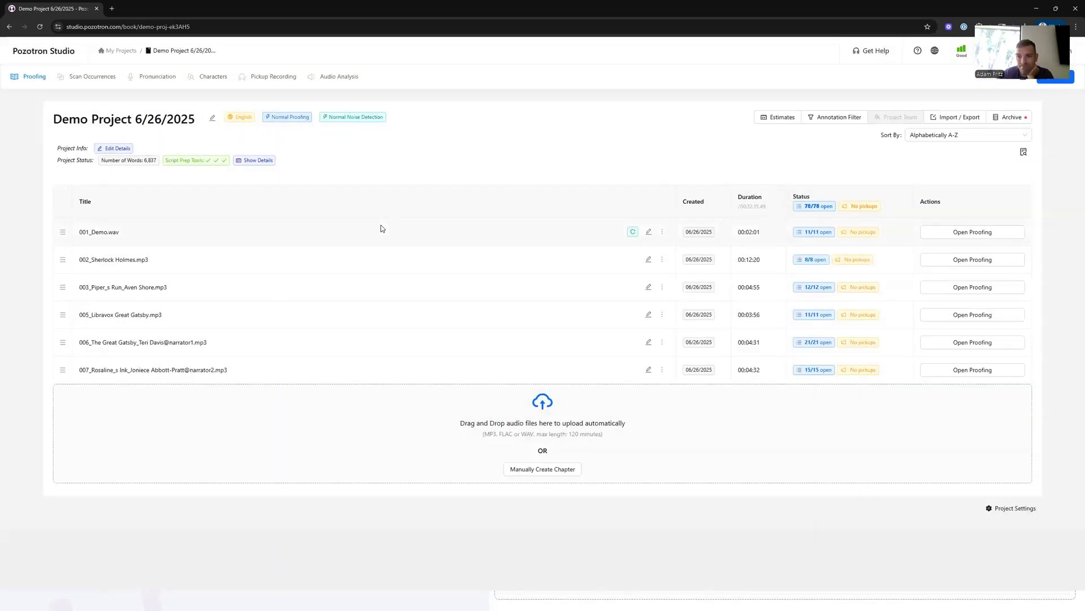
- Open Scan Occurrences and add Sherlock as a custom word to scan for in the audio
click(82, 78)
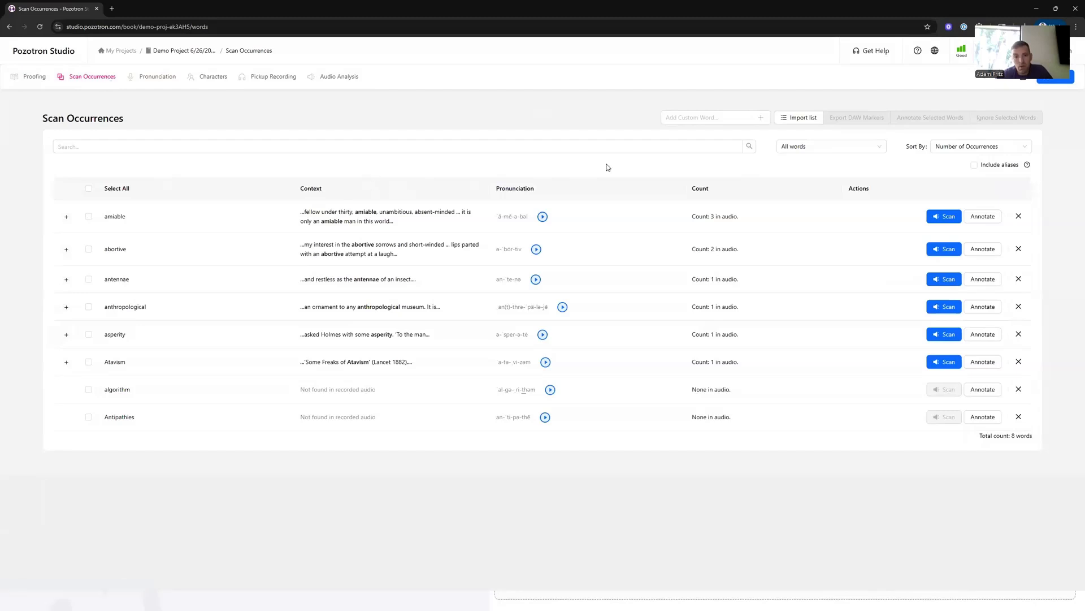
click(674, 120)
text(Sherlock)
key(Return)
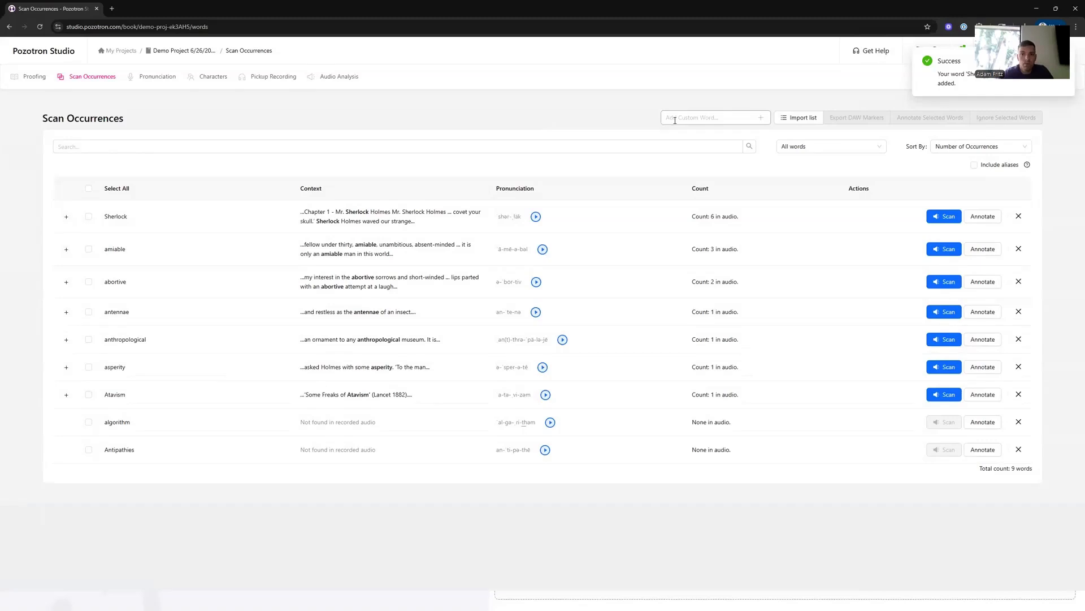
drag(693, 218, 744, 224)
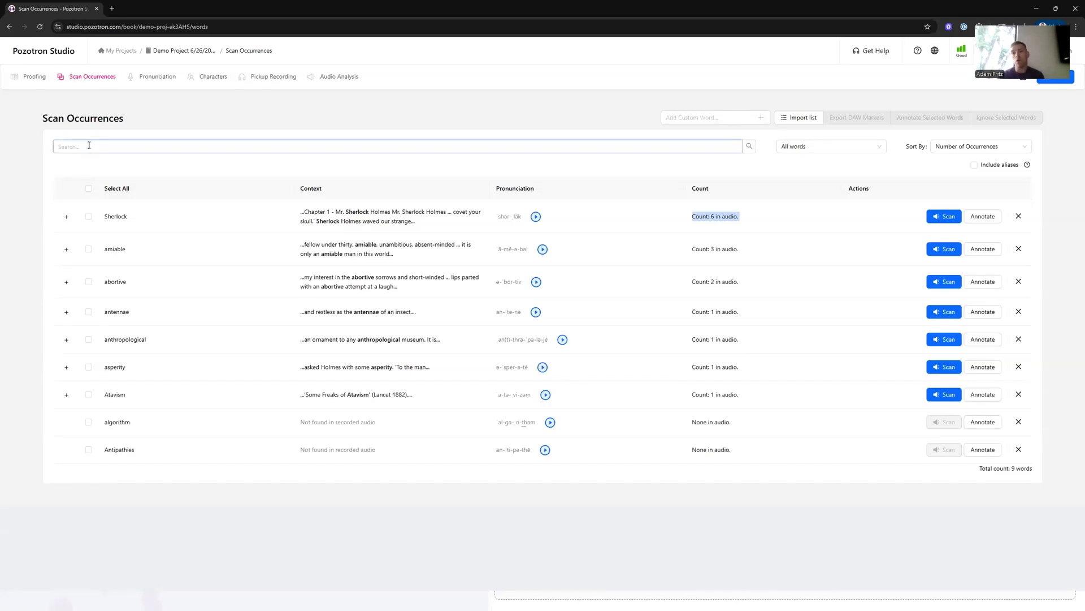
- Return to the project's chapter list and open the Pronunciation research page
click(27, 82)
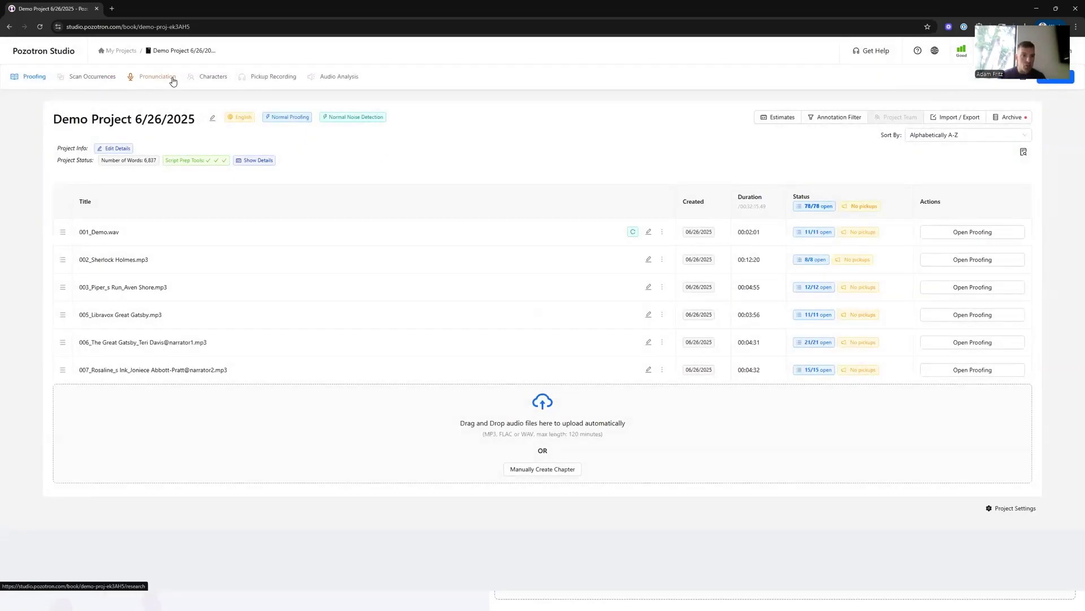
click(167, 79)
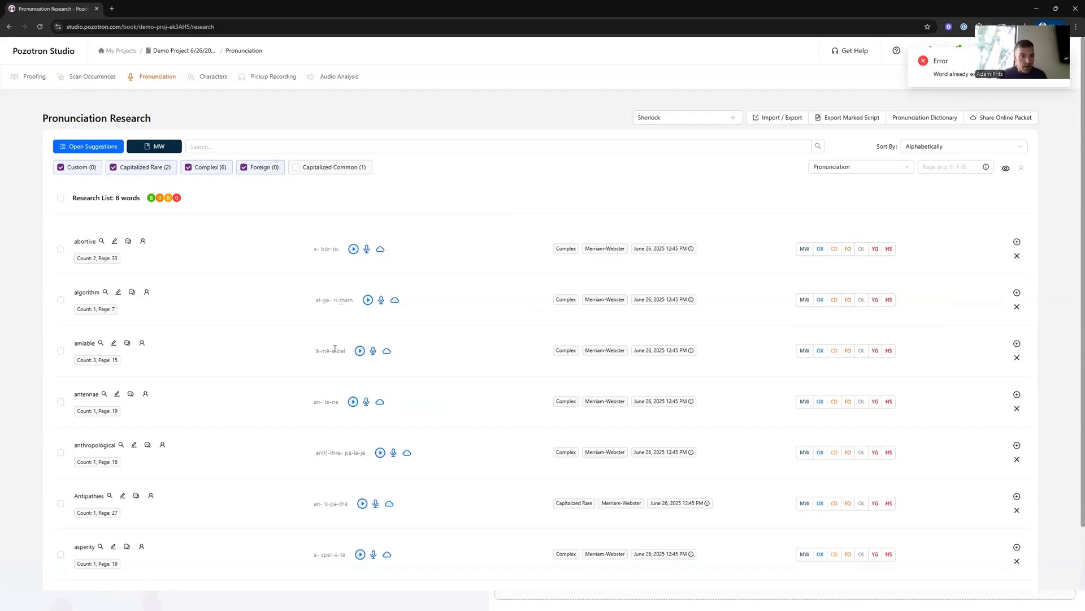
- Open the list of all occurrences of the word abortive in the research list
scroll(214, 443, down, 2)
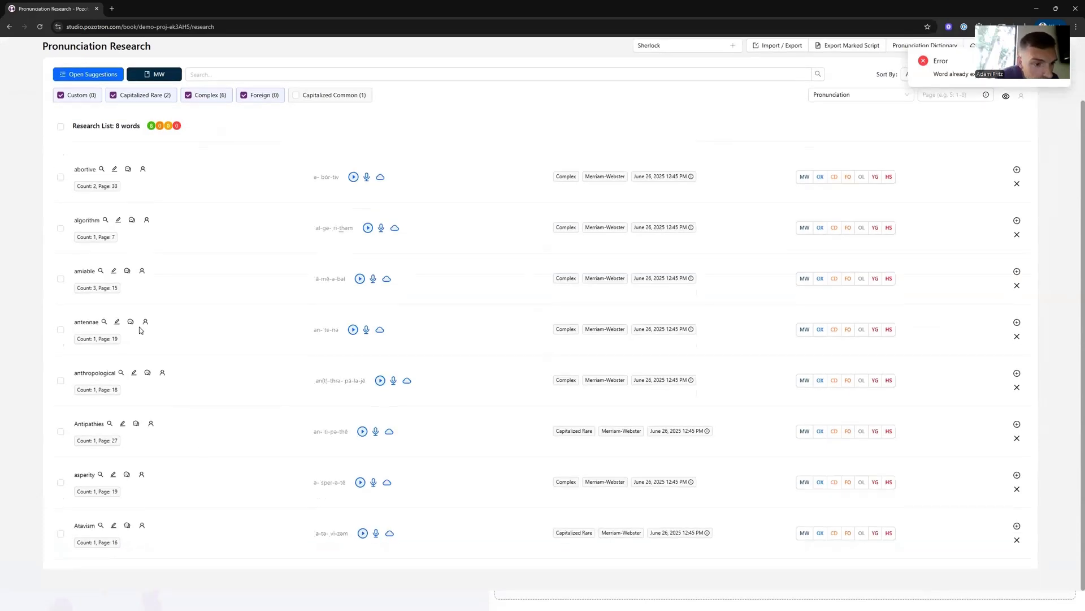
scroll(174, 365, up, 2)
scroll(170, 348, down, 2)
scroll(226, 317, up, 2)
click(90, 259)
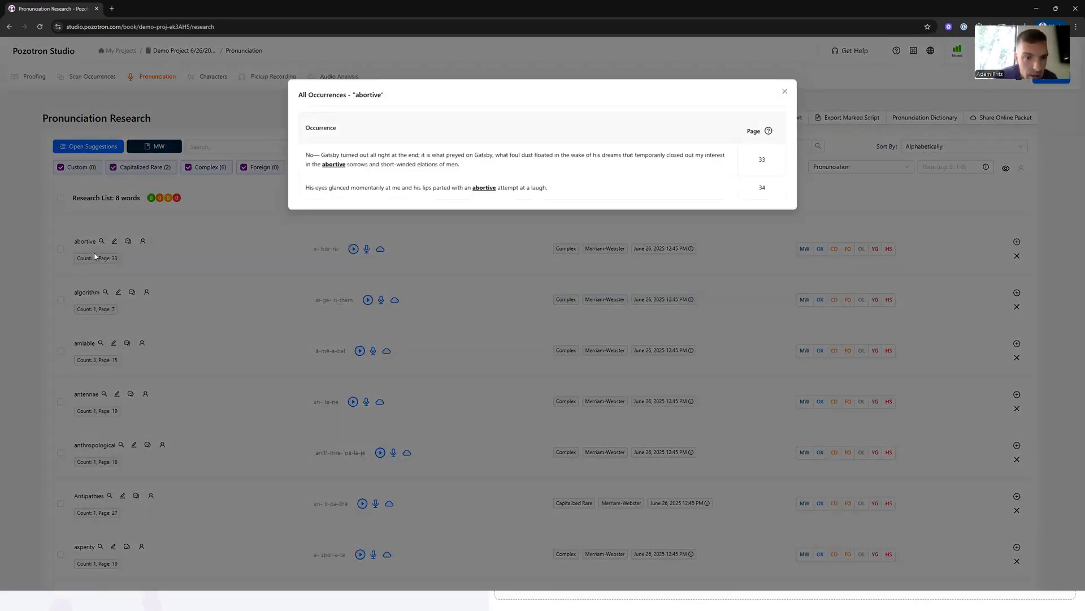
click(100, 260)
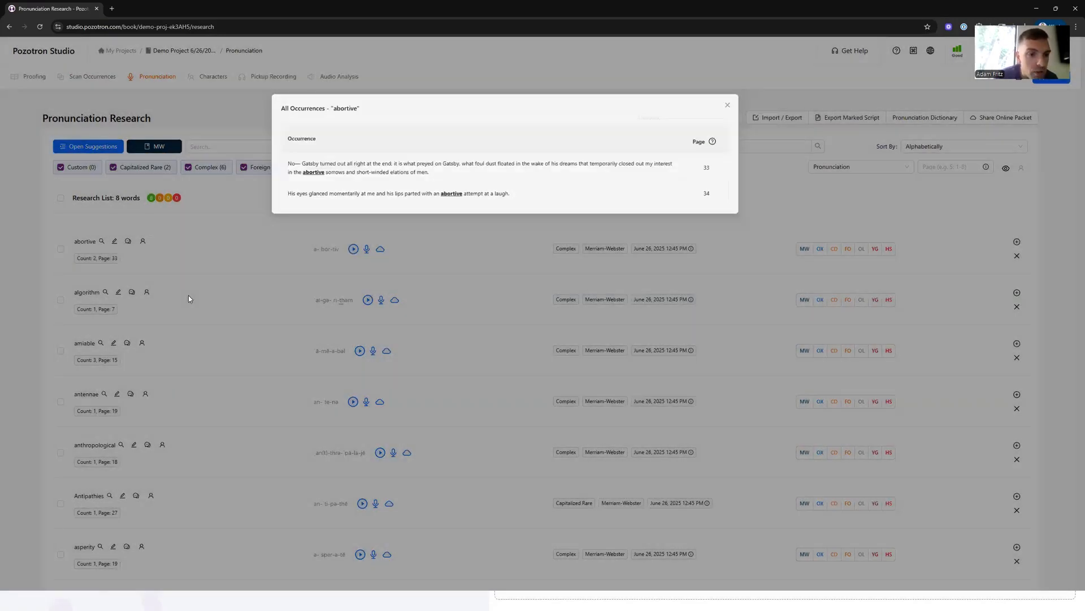
- Include Capitalized Common words in the research list and view all occurrences of Sherlock
click(299, 168)
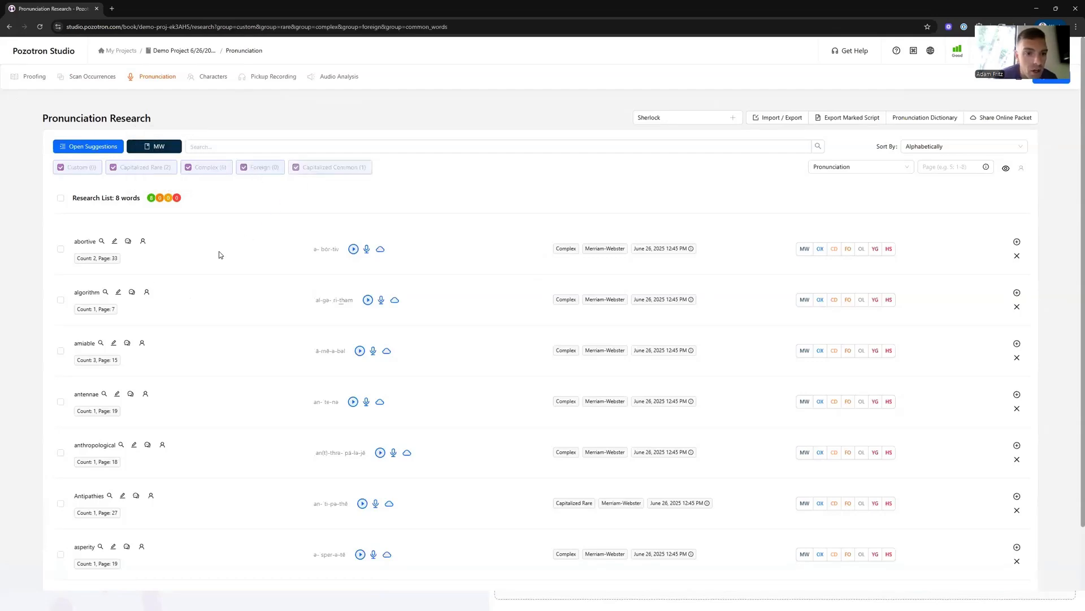
scroll(153, 396, down, 2)
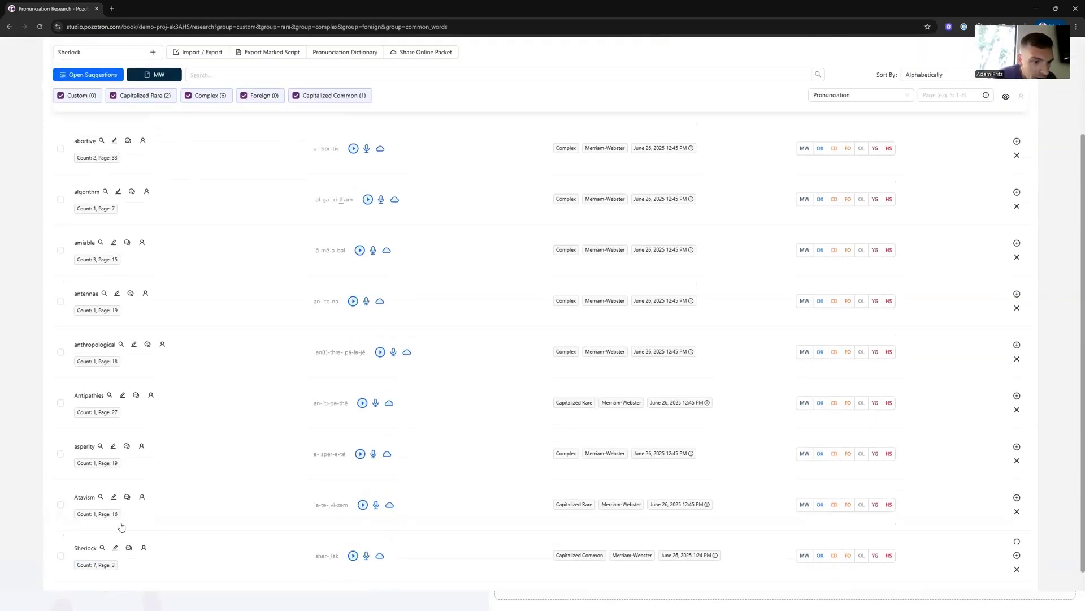
click(87, 566)
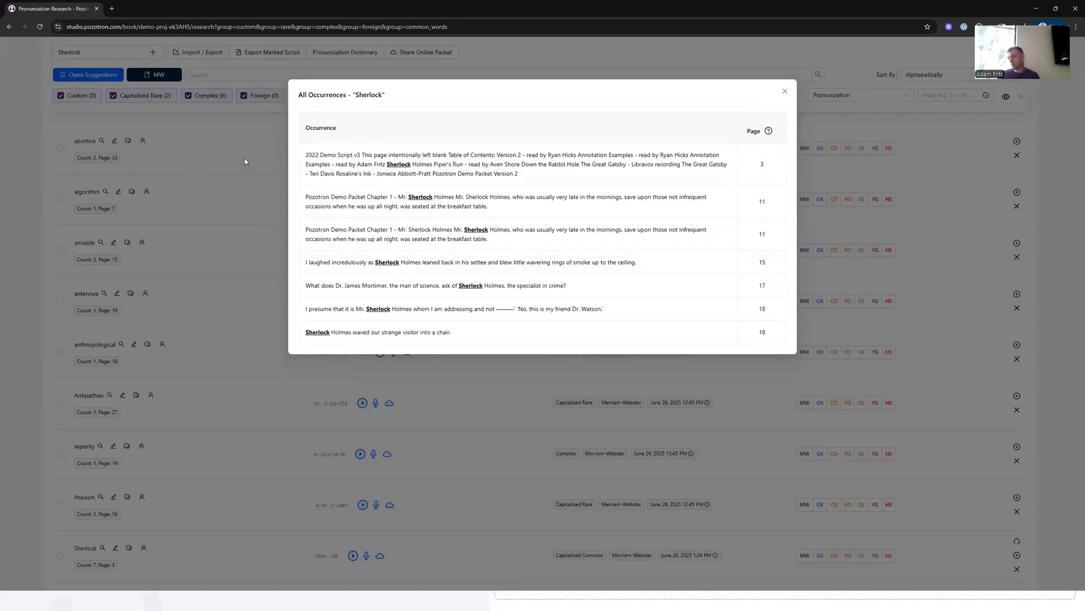
click(237, 139)
scroll(169, 294, up, 3)
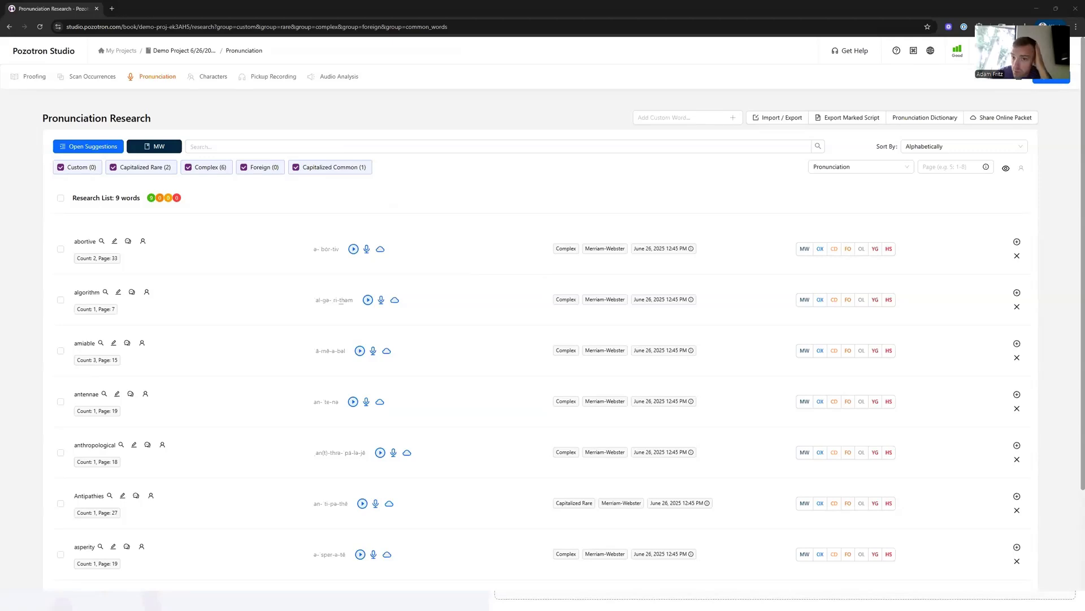
- Return to the project's Proofing page and enlarge the browser view
click(31, 78)
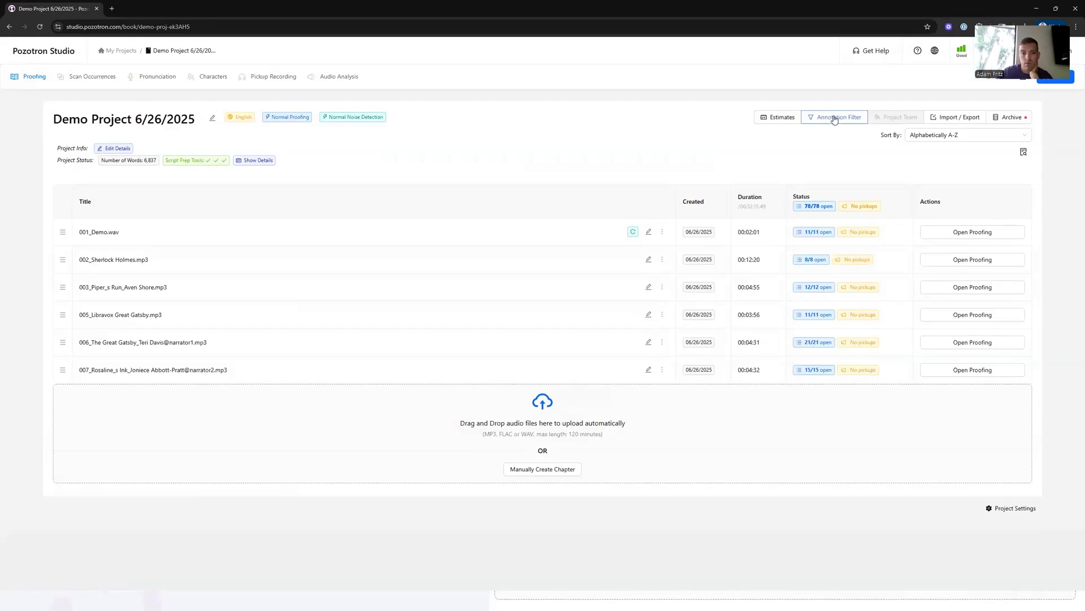
key(ctrl+plus)
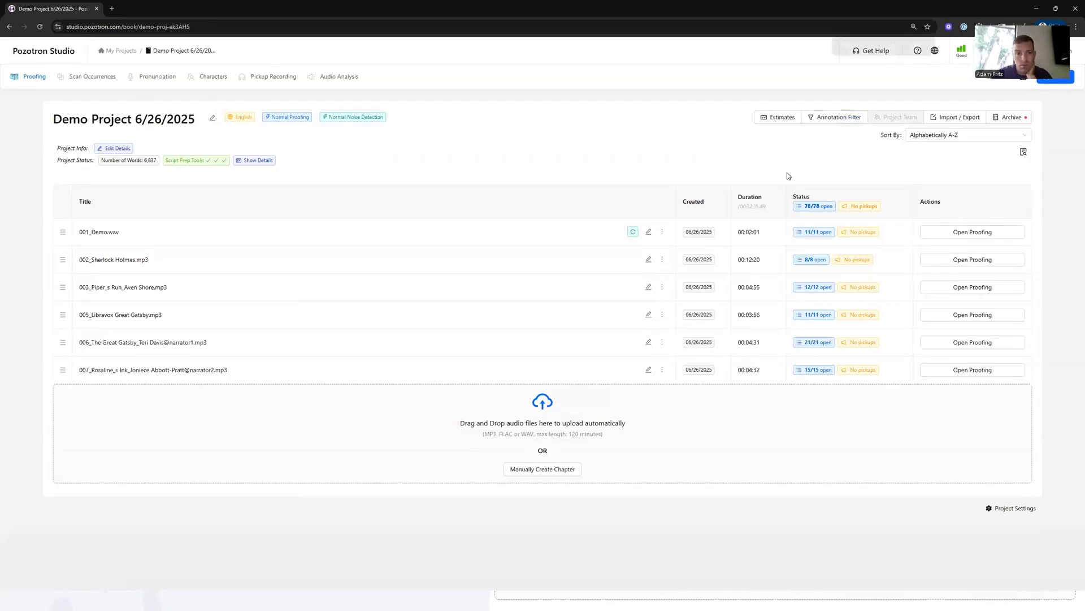
key(ctrl+plus)
key(ctrl+plus)
key(ctrl+plus)
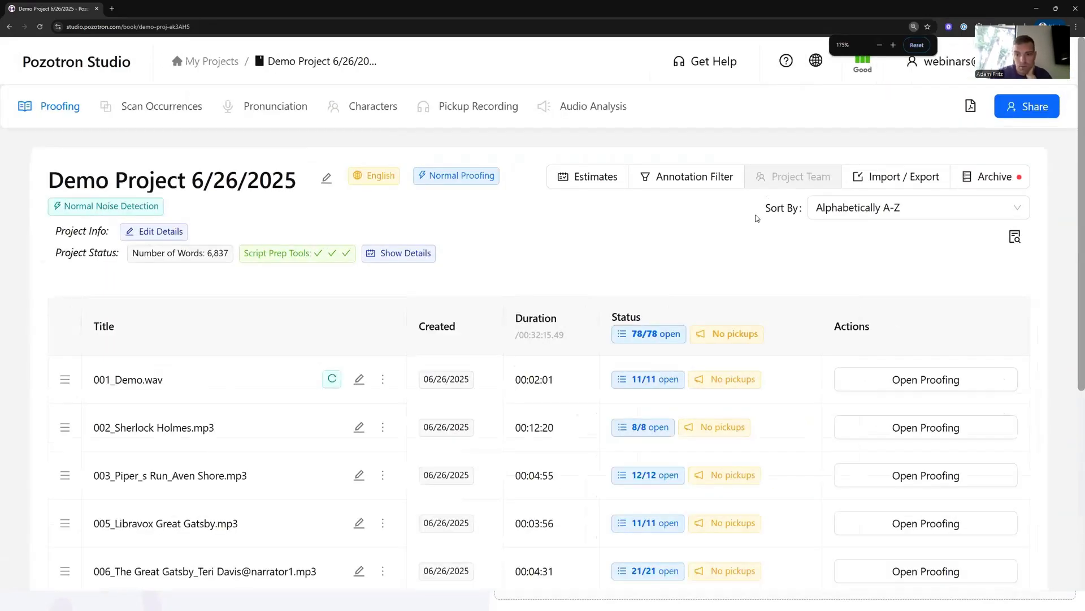
- Open the Project Settings menu to review its project options
mouse_move(768, 181)
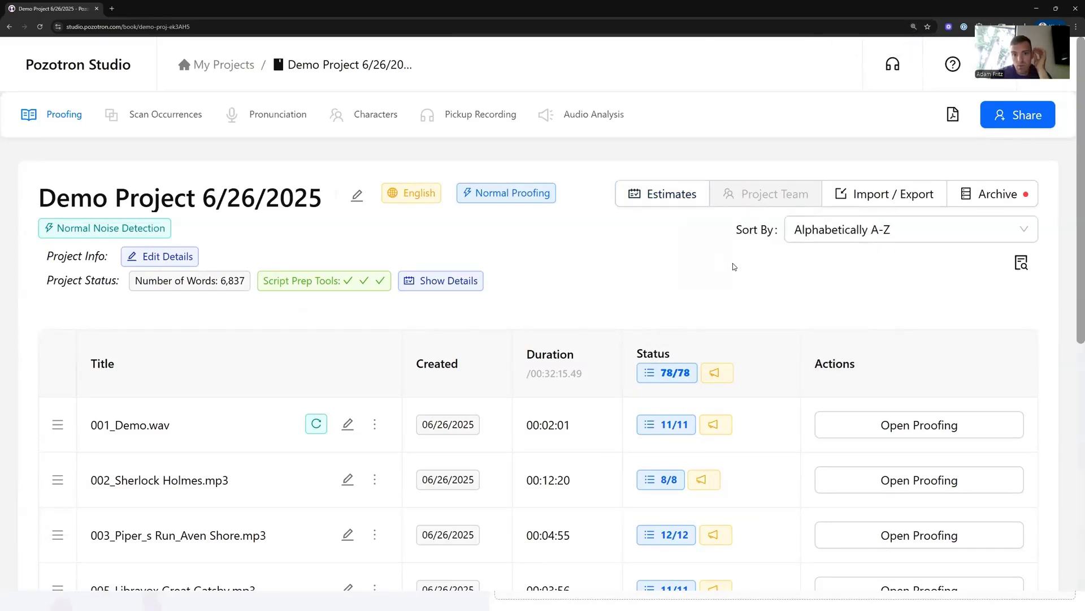
scroll(796, 382, down, 3)
scroll(796, 382, down, 2)
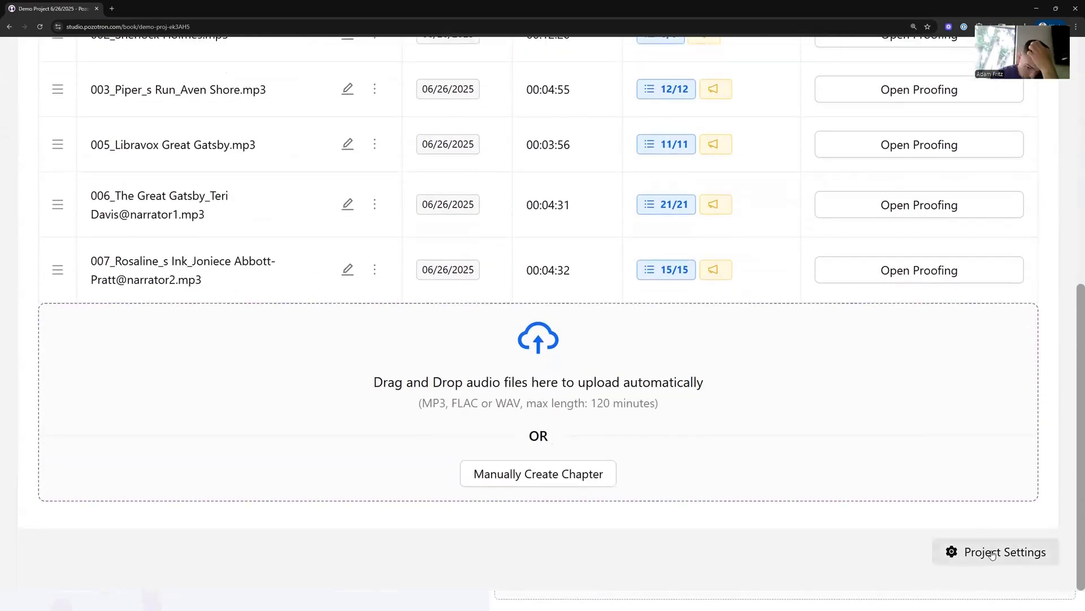
click(992, 552)
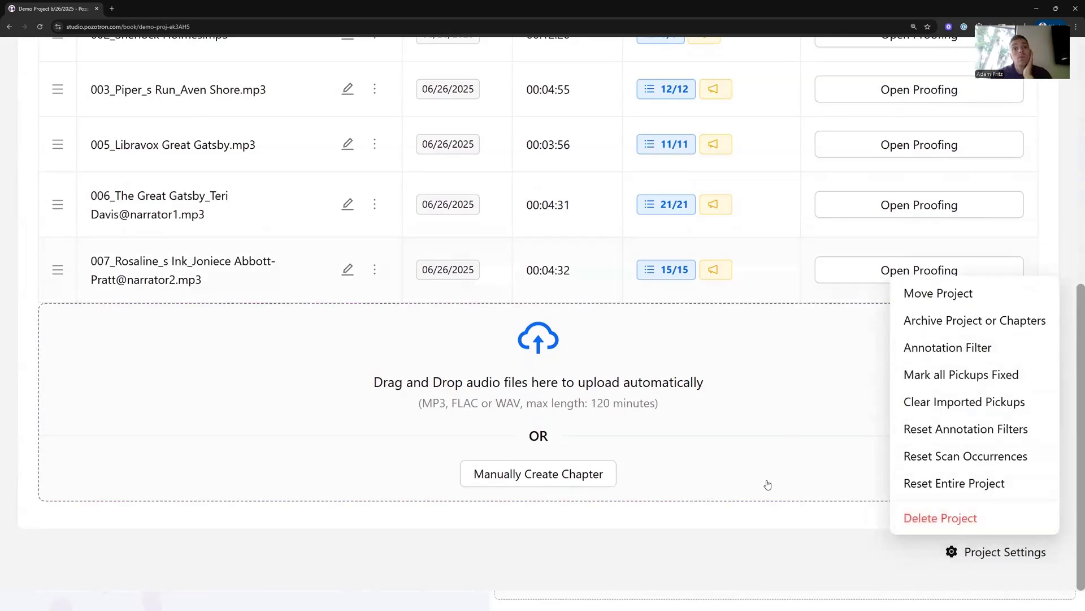
scroll(769, 509, up, 8)
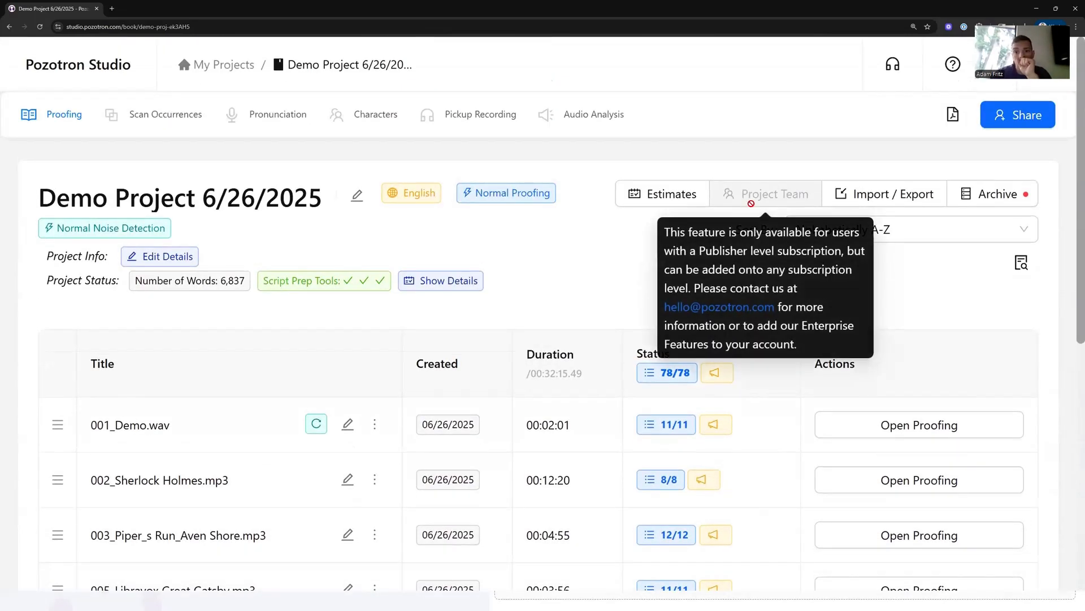
key(ctrl+minus)
key(ctrl+minus)
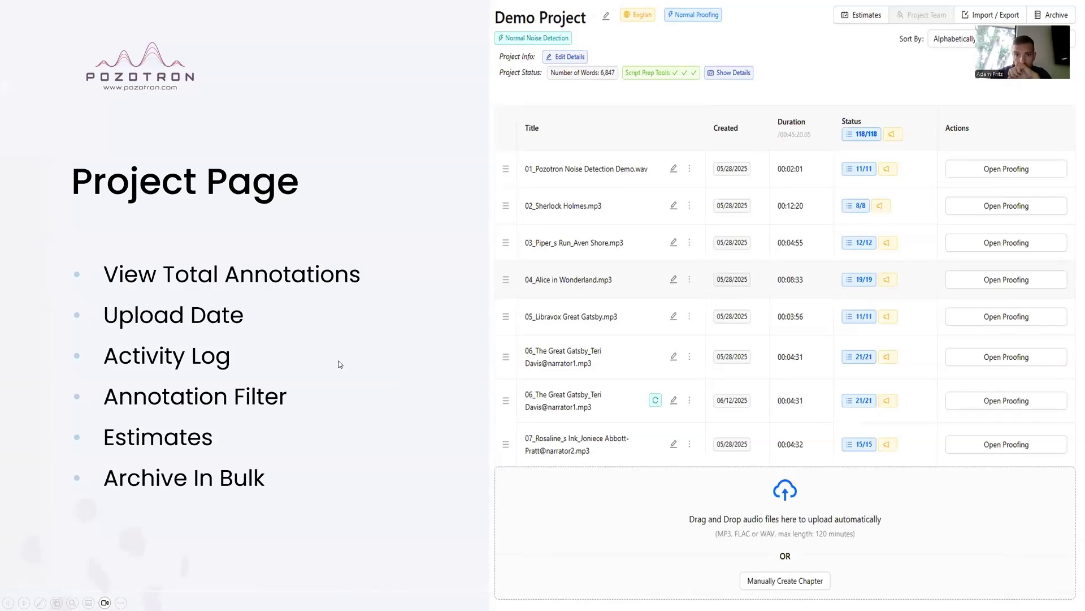
- Export the Missed Chapters Check report for the project
click(421, 325)
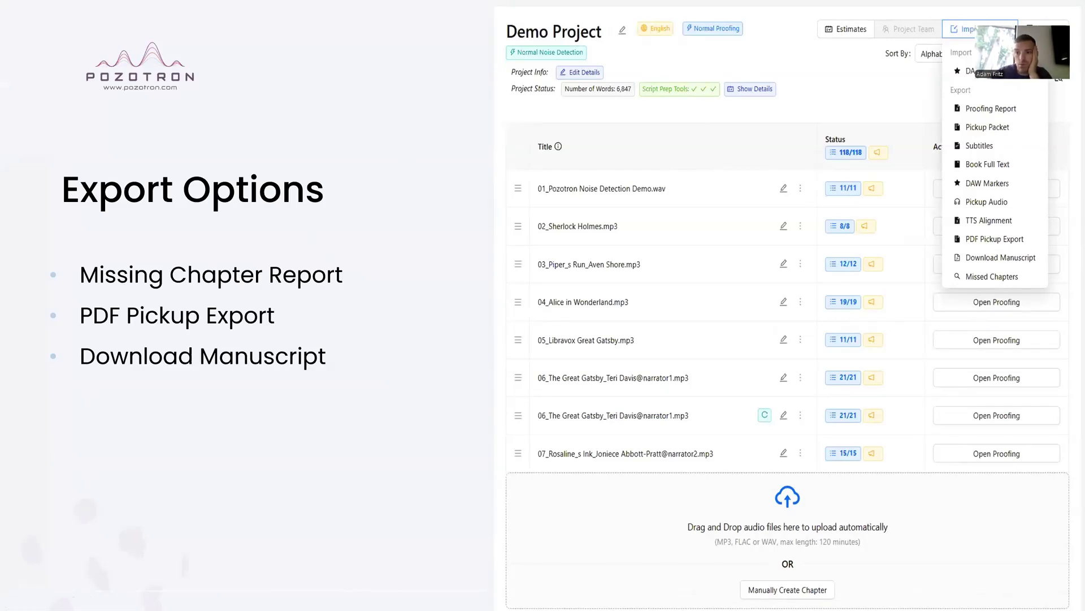
key(alt+Tab)
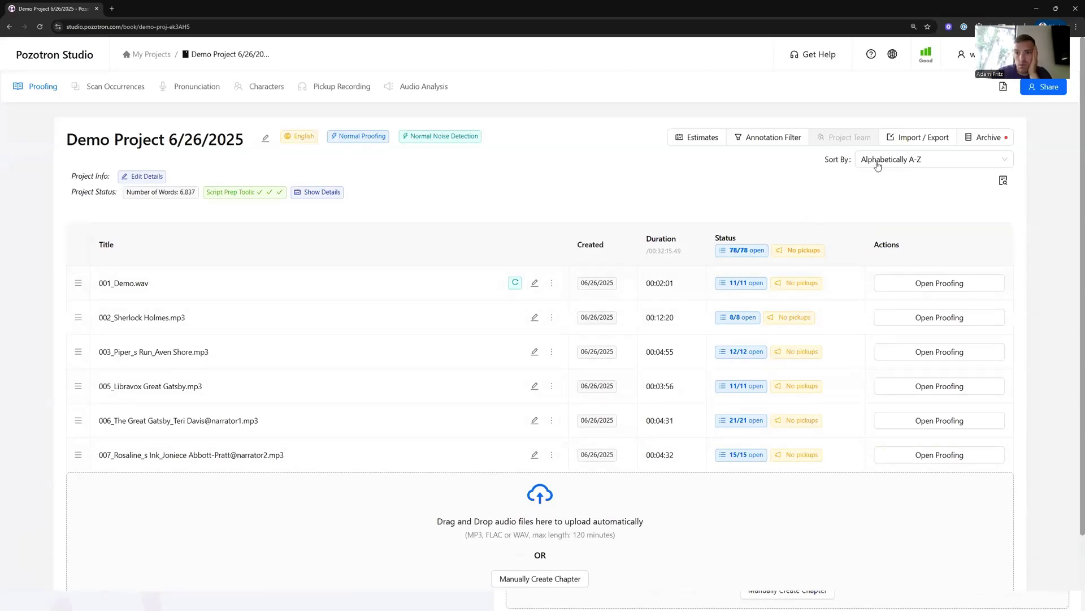
click(921, 138)
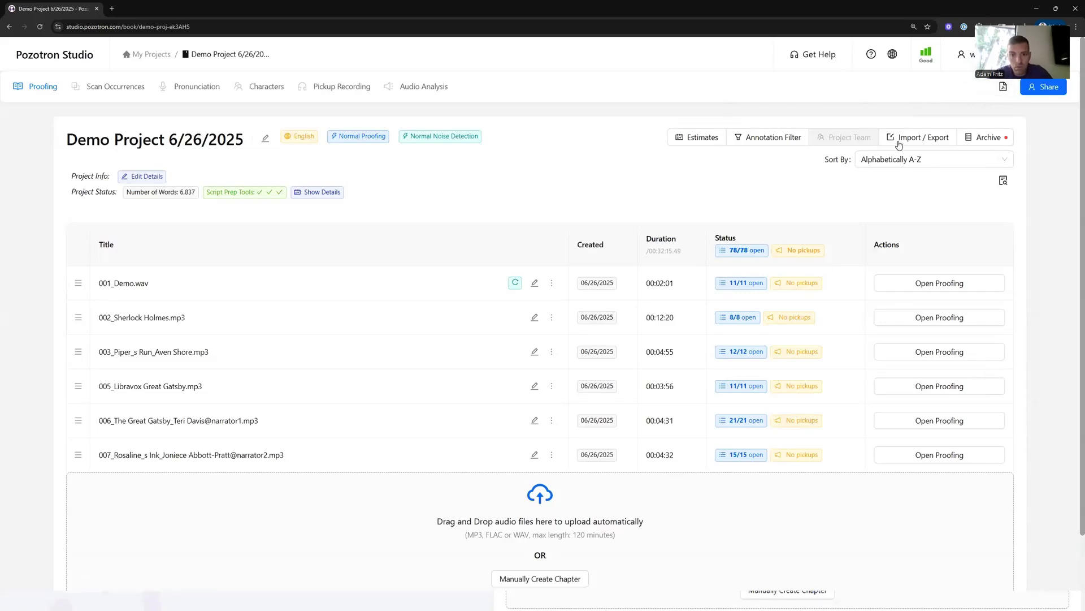
mouse_move(900, 139)
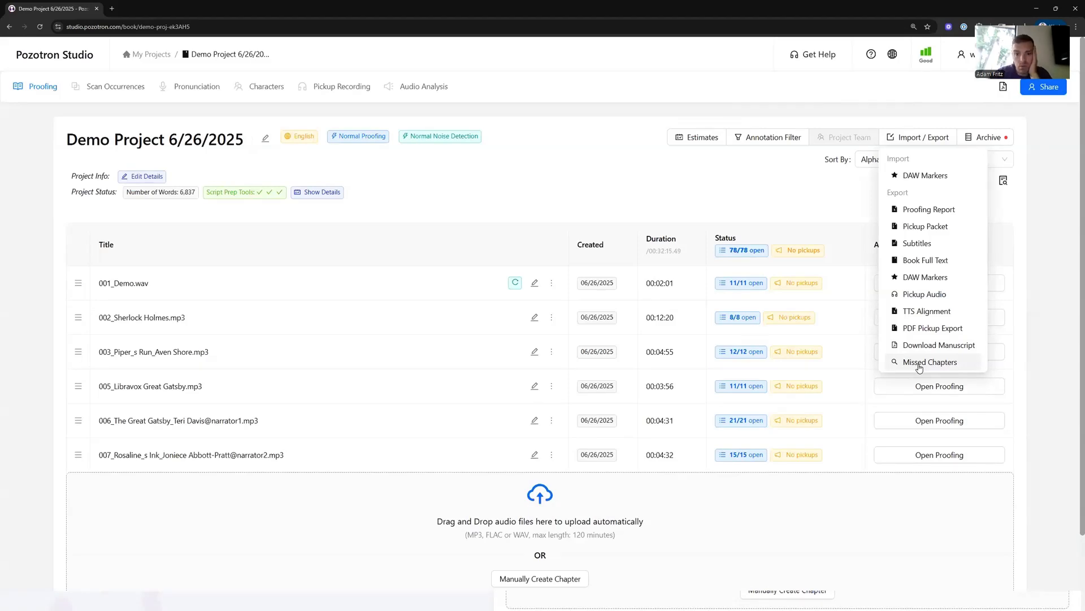
click(920, 365)
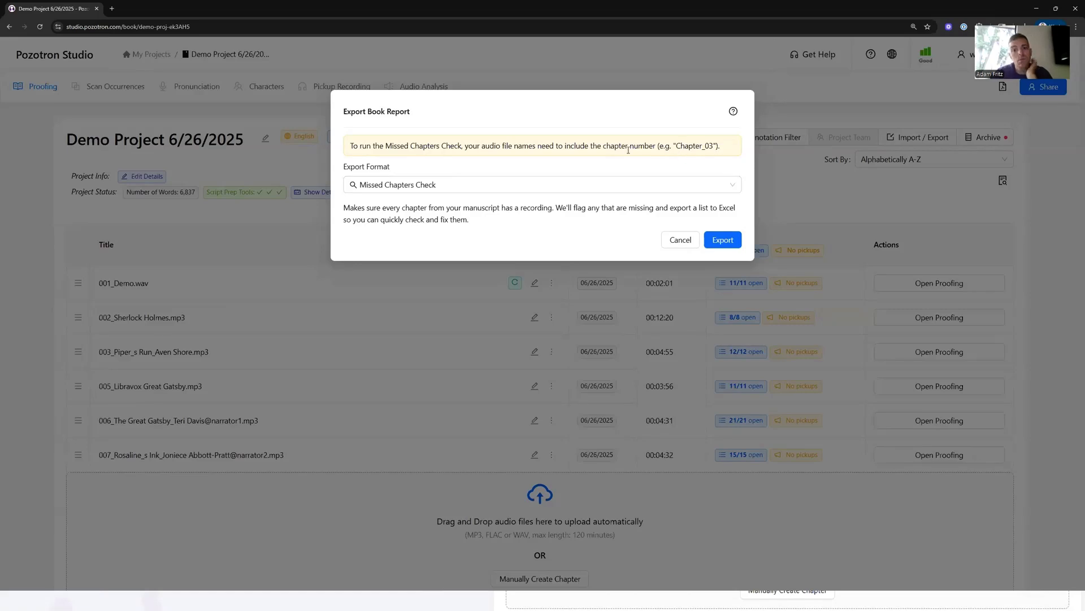
click(722, 240)
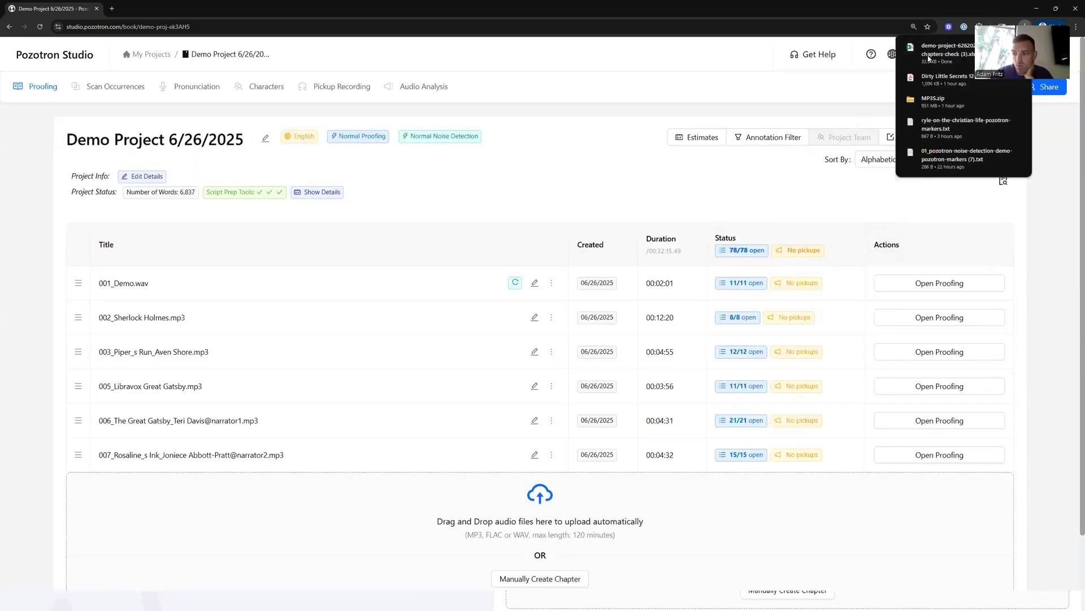
- Open the downloaded Missed Chapters Check spreadsheet and review the missing chapter entry
click(943, 54)
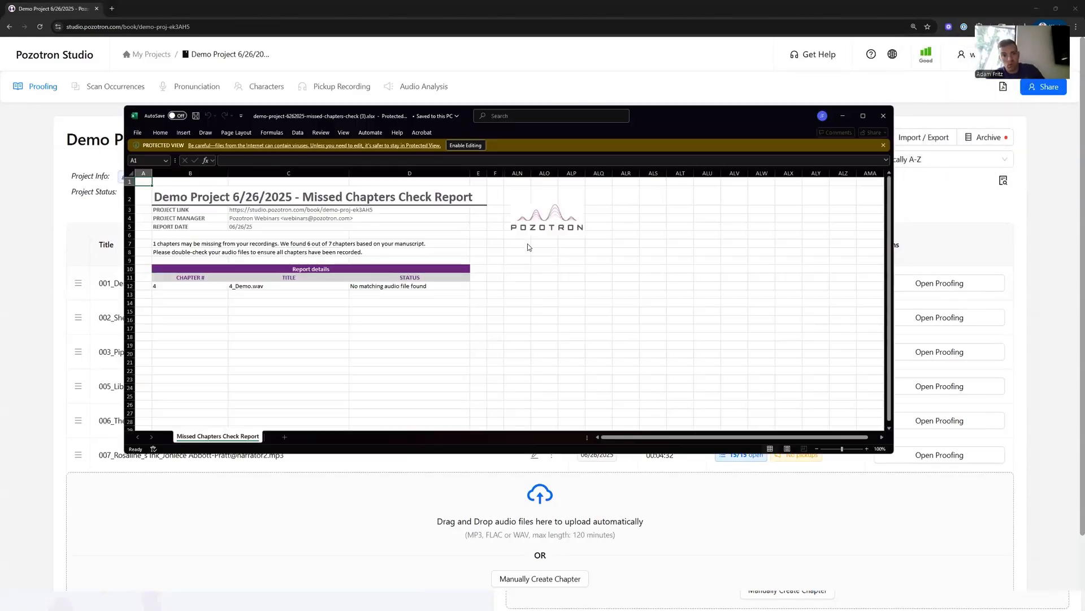
click(196, 289)
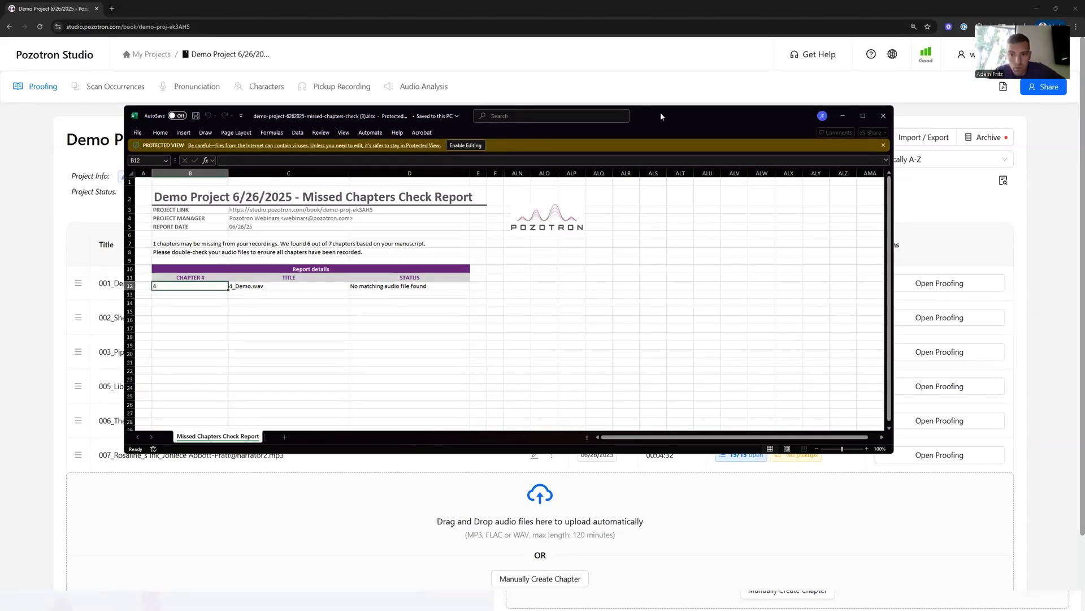
drag(661, 116, 819, 79)
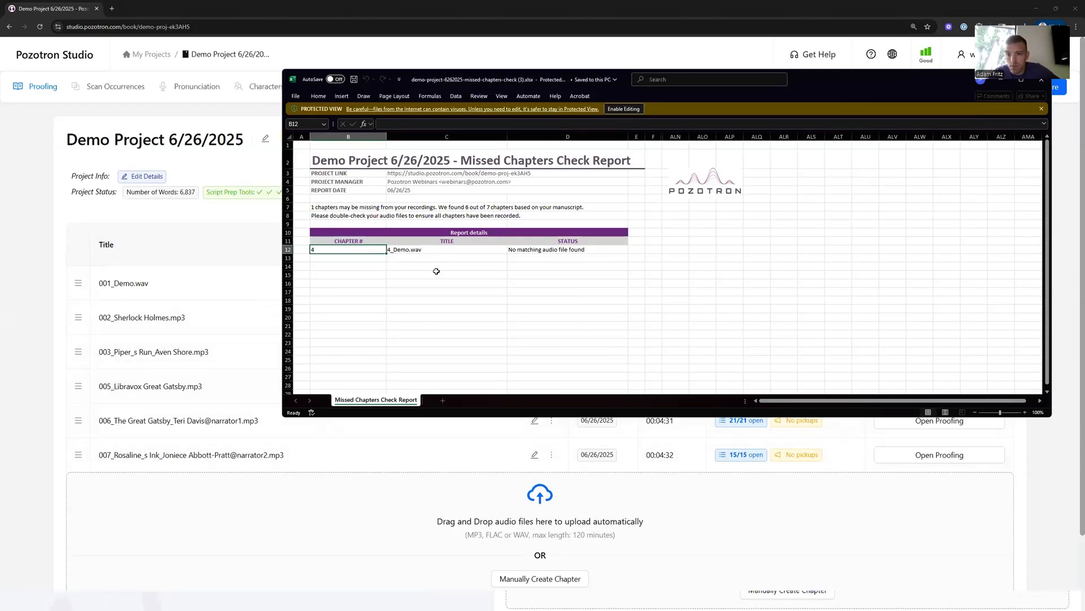
click(549, 250)
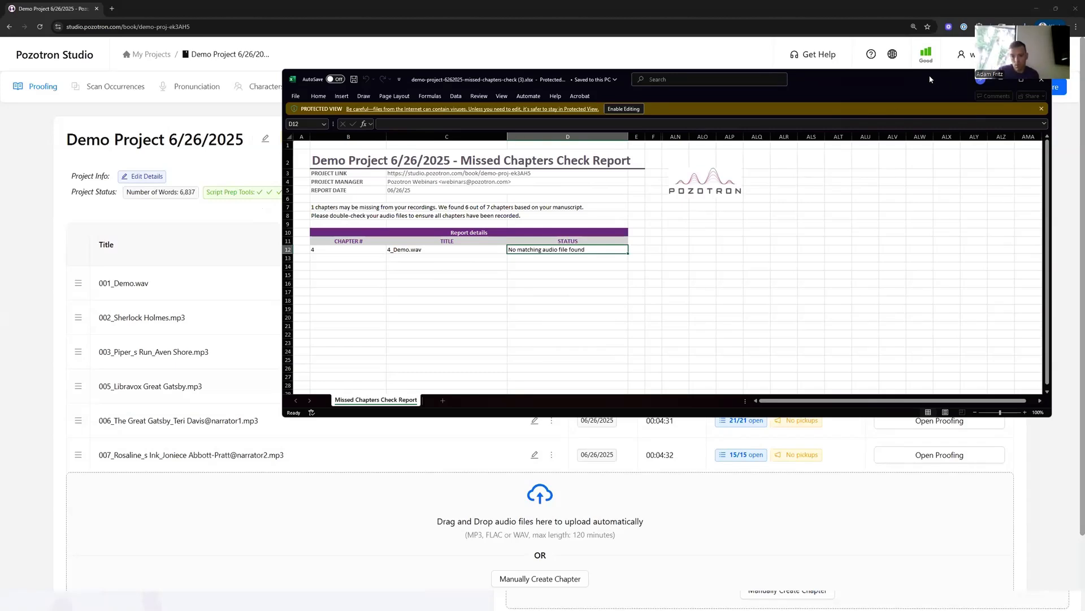
drag(948, 80, 761, 103)
click(860, 104)
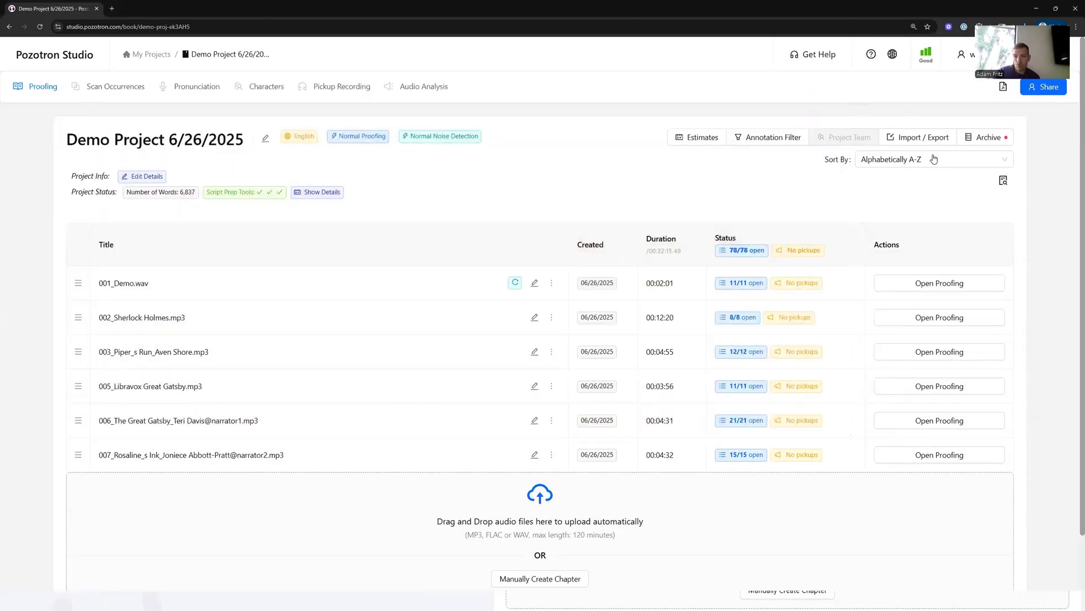
- Open the 002_Sherlock Holmes chapter in proofing and return to the project page
click(918, 137)
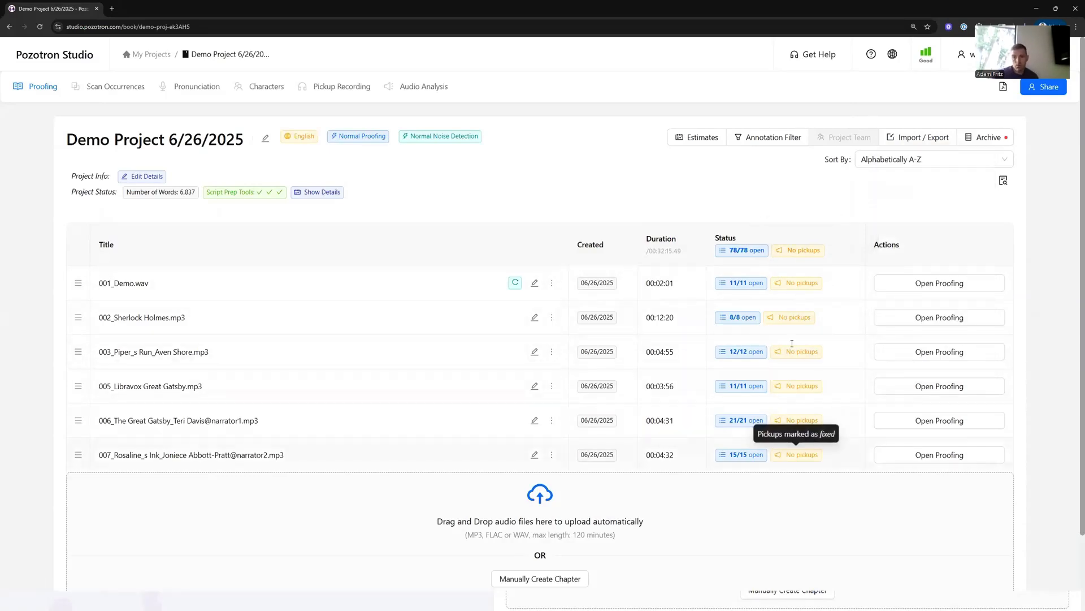
click(909, 138)
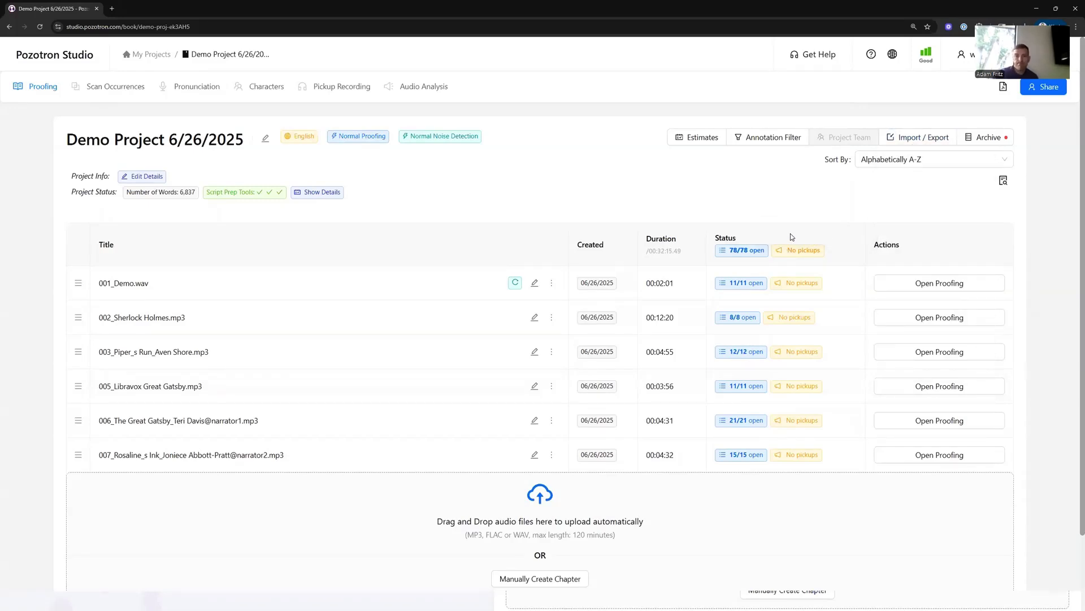
click(901, 318)
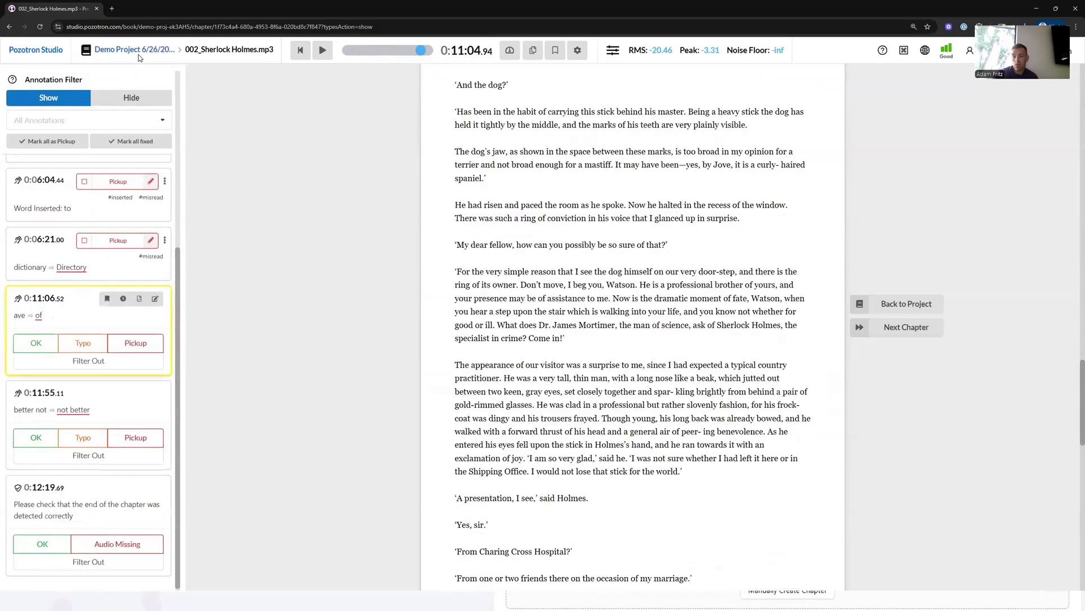
click(140, 51)
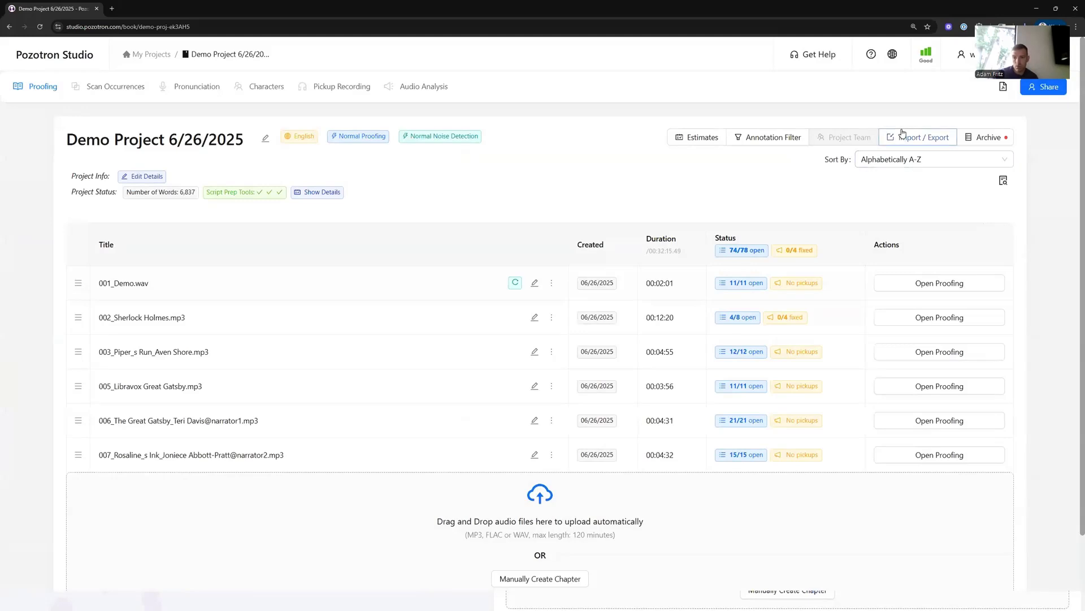
- Open the PDF Pickup Export report with Highlights markup and Annotation Only highlight context
click(918, 137)
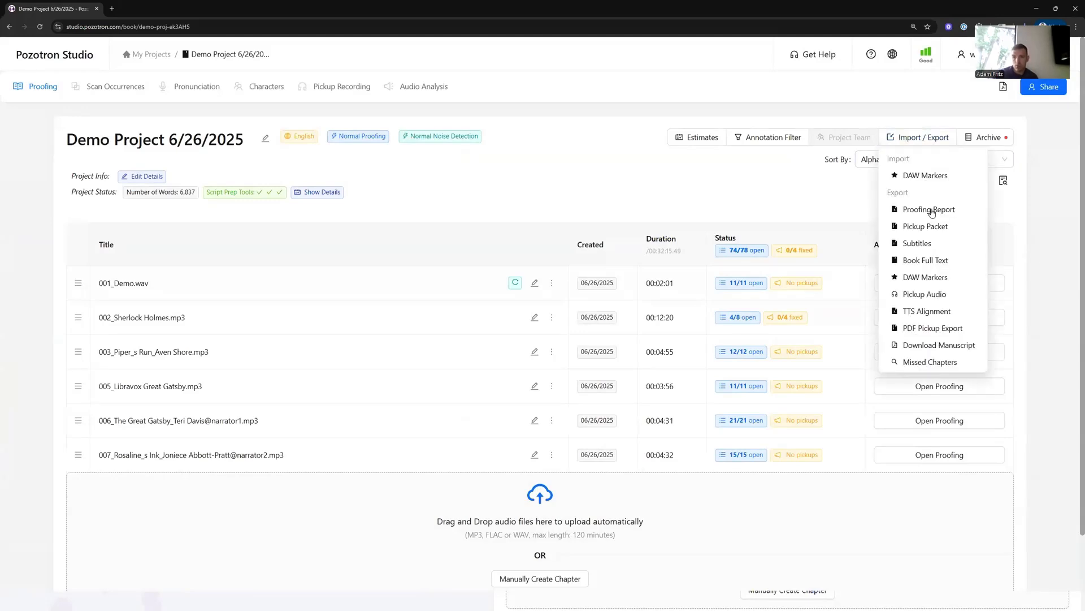
click(940, 328)
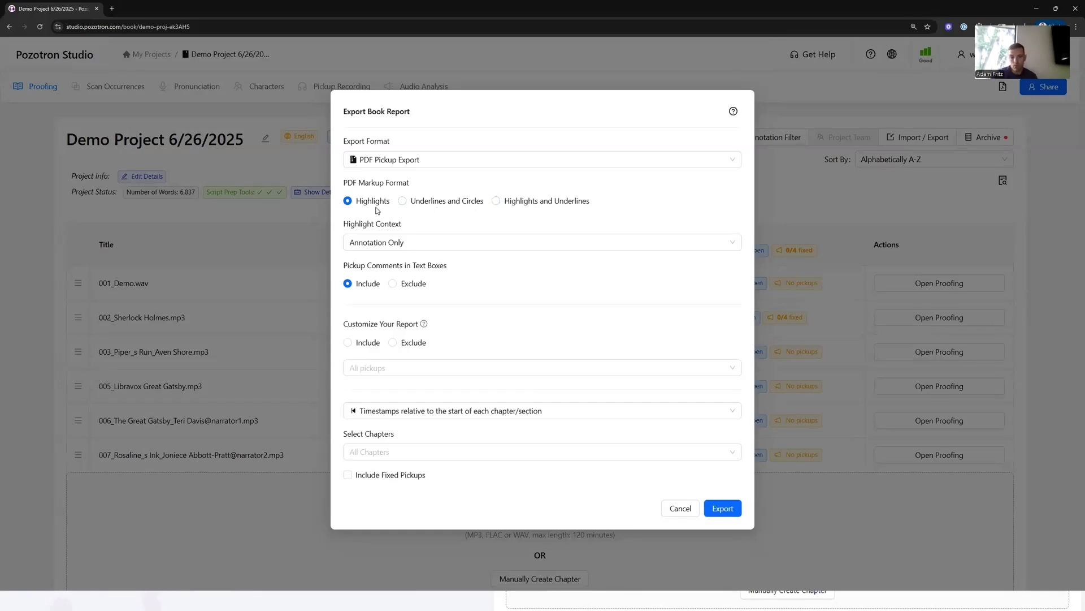
click(437, 205)
click(372, 204)
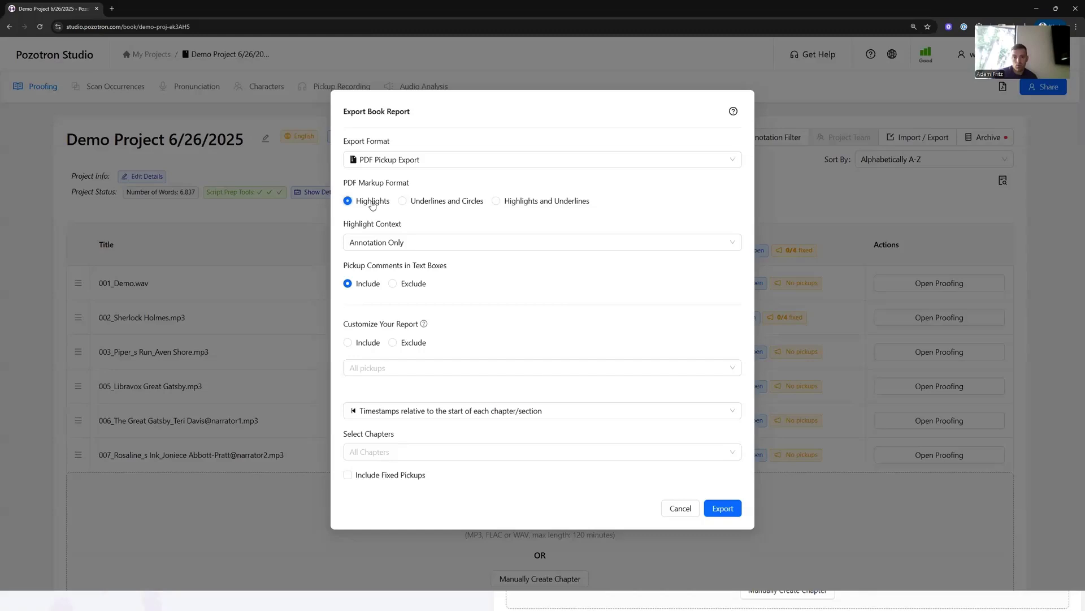
click(388, 242)
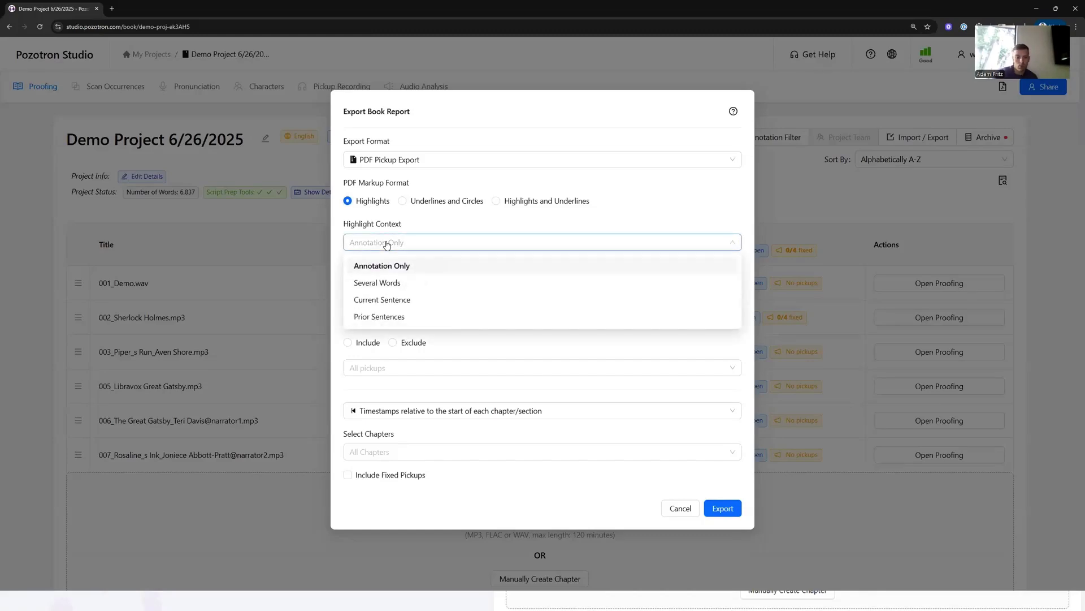
click(416, 268)
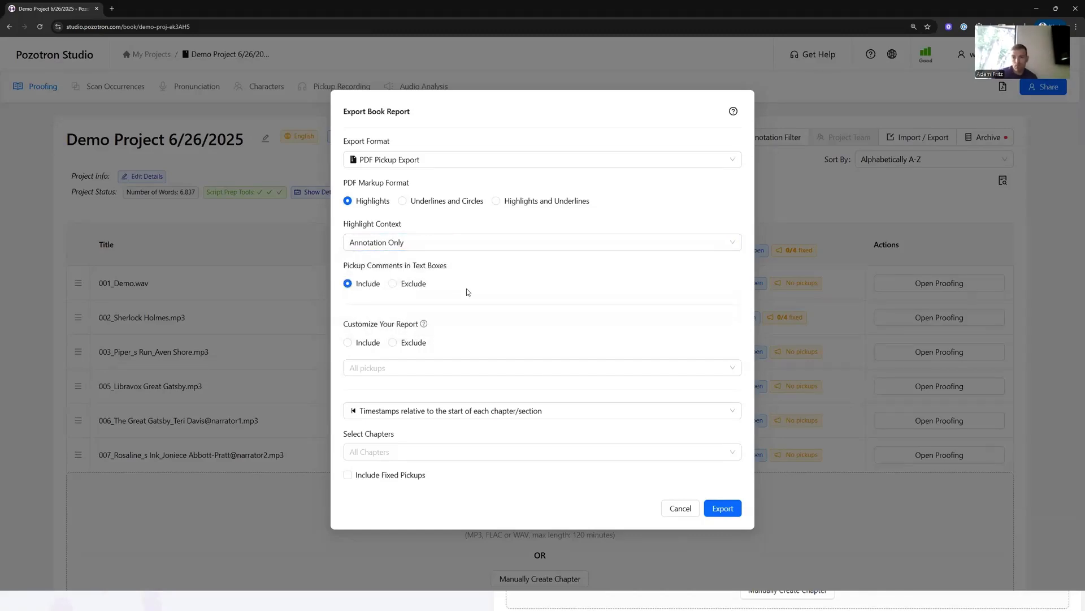
- Export the PDF Pickup Export report and open the downloaded packet's MP3 folder
click(724, 508)
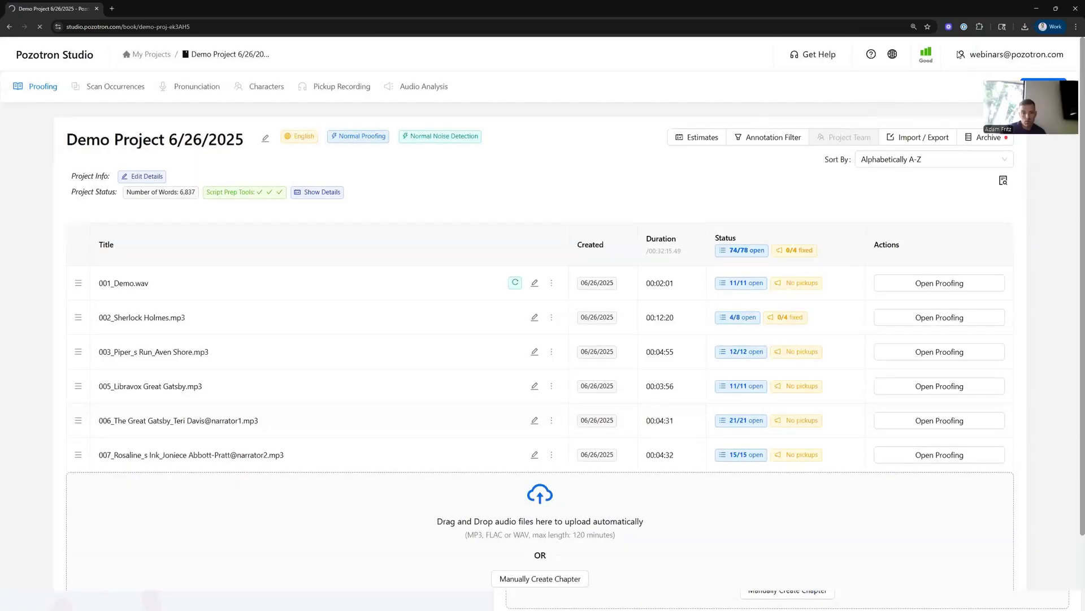
click(958, 52)
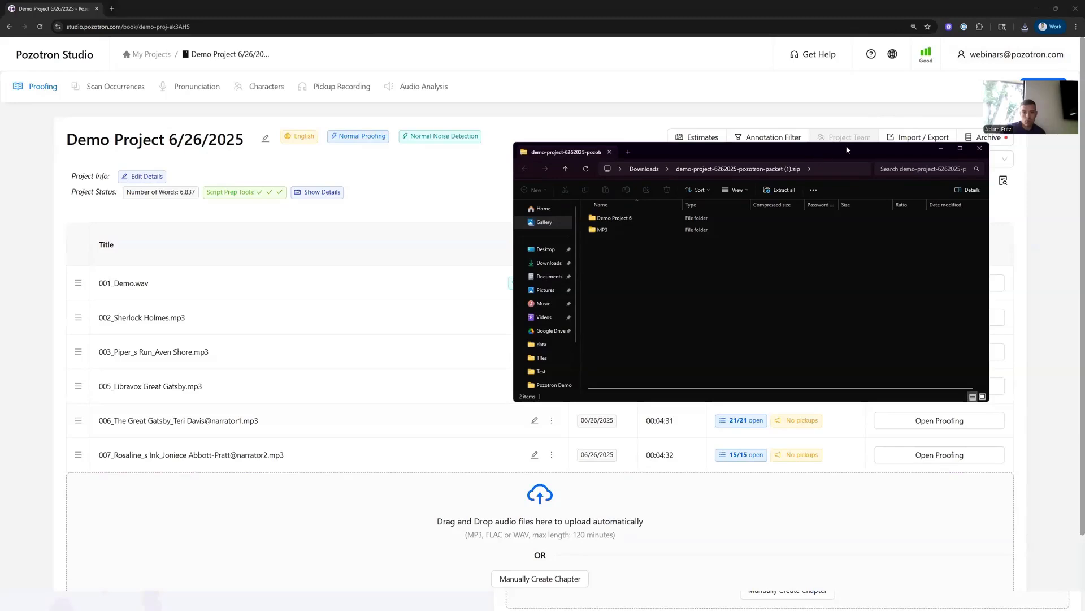
drag(837, 155, 612, 164)
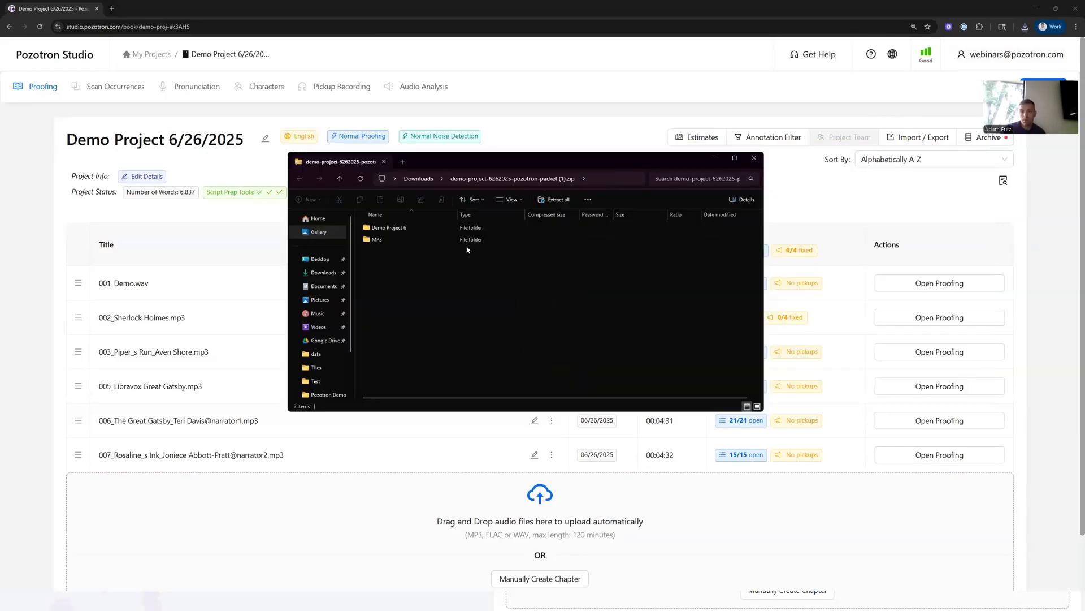
double_click(415, 238)
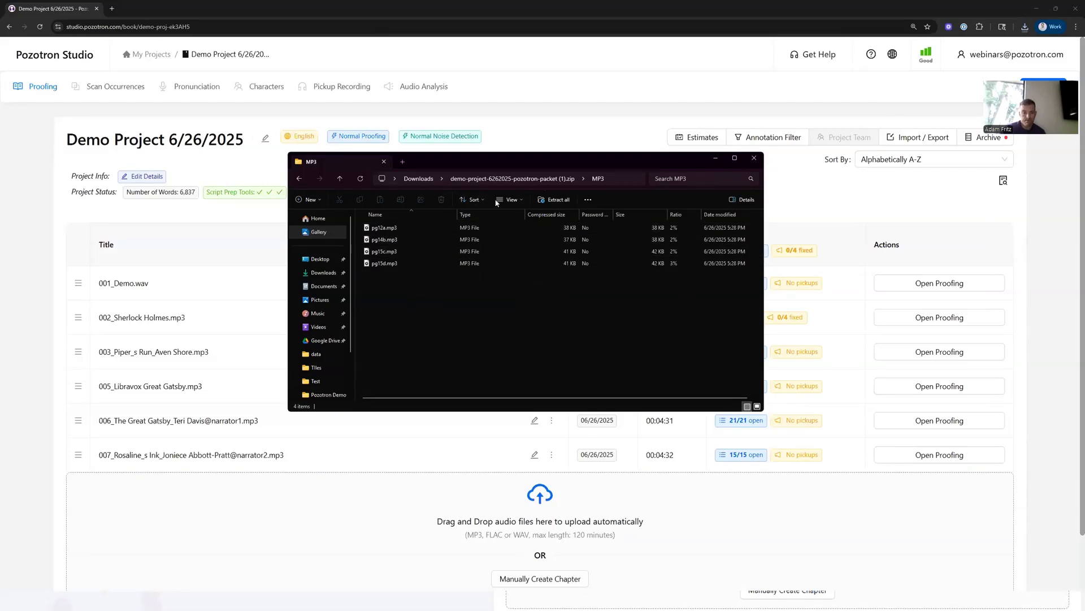
- Open 2025.pdf inside the packet's Demo Project 6 folder
click(497, 179)
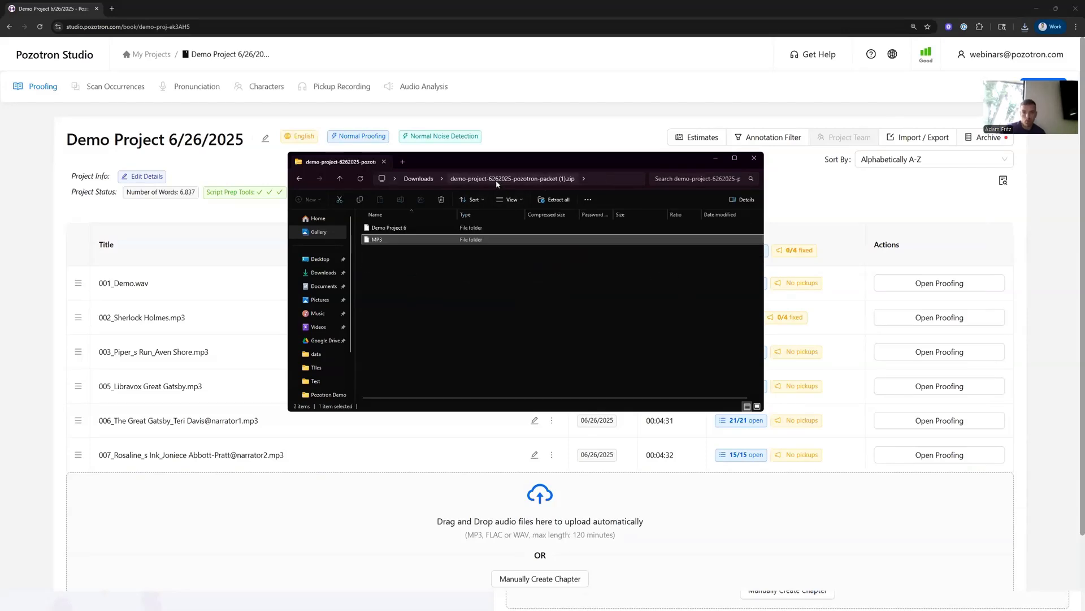
double_click(397, 229)
double_click(394, 229)
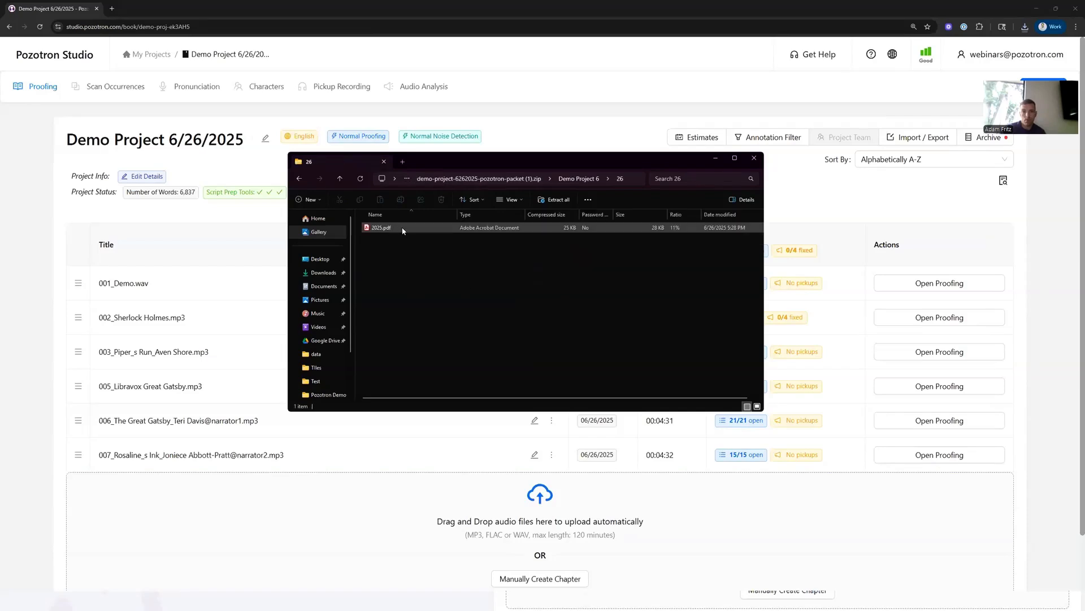
double_click(410, 228)
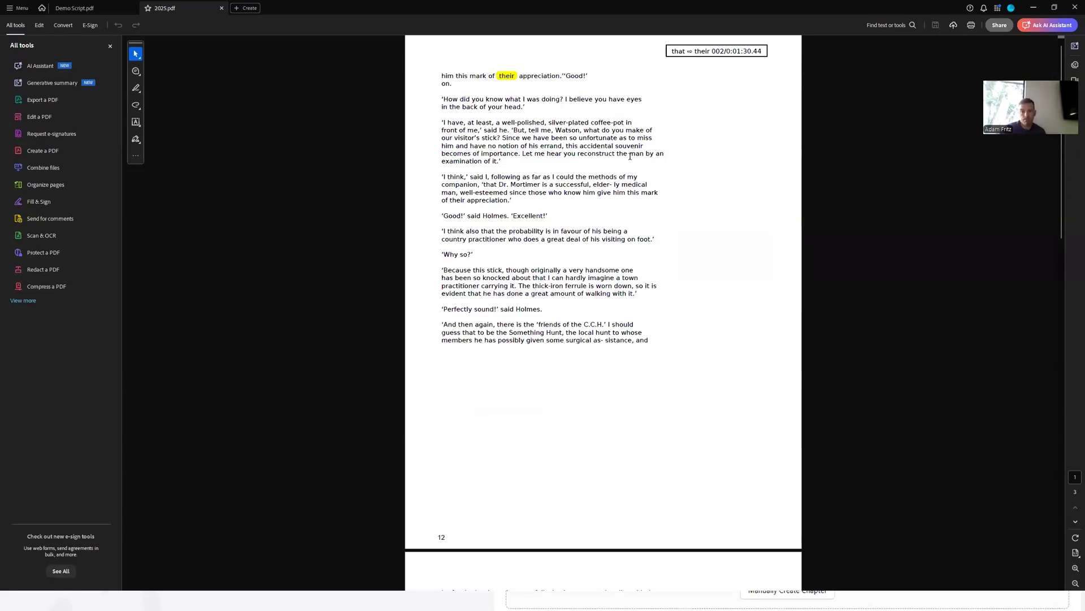
- Review the highlighted words and their annotation boxes in the exported PDF, then return to the project page
double_click(506, 76)
drag(671, 52, 710, 52)
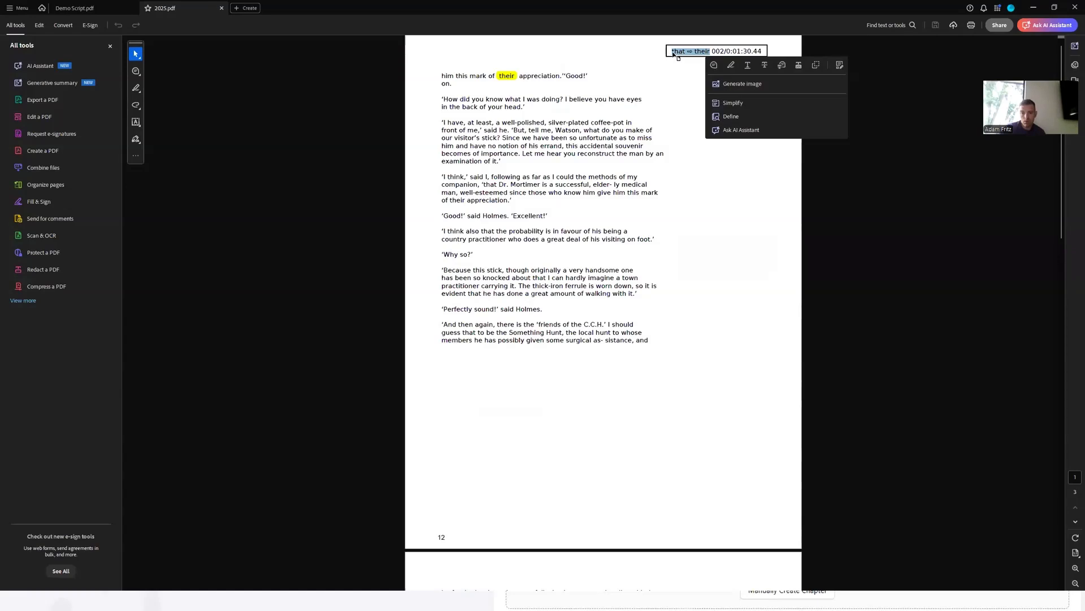
click(714, 51)
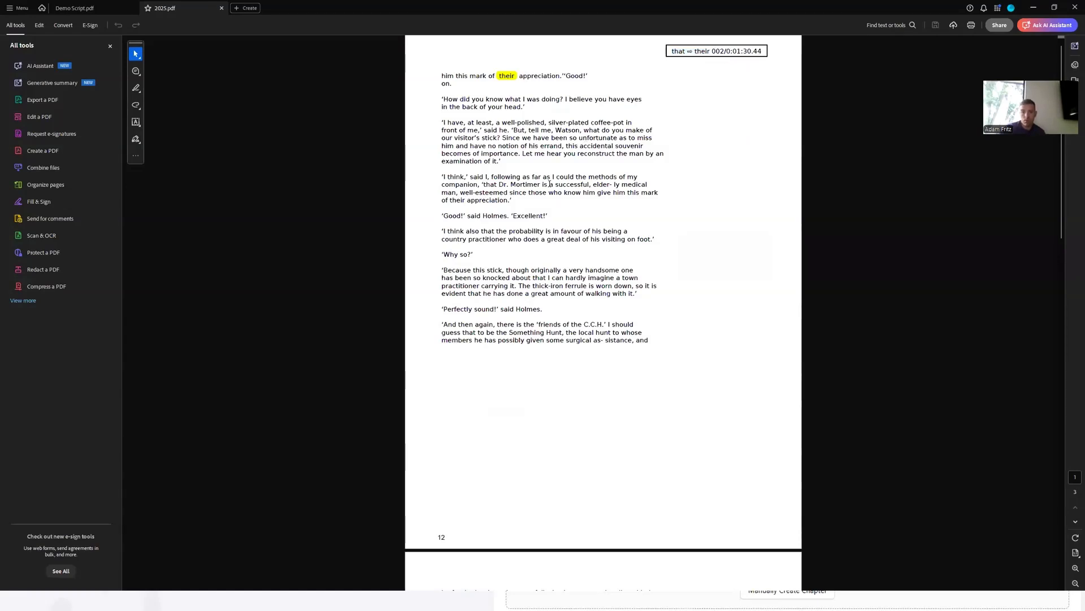
scroll(560, 244, down, 5)
scroll(559, 244, down, 3)
scroll(560, 236, down, 1)
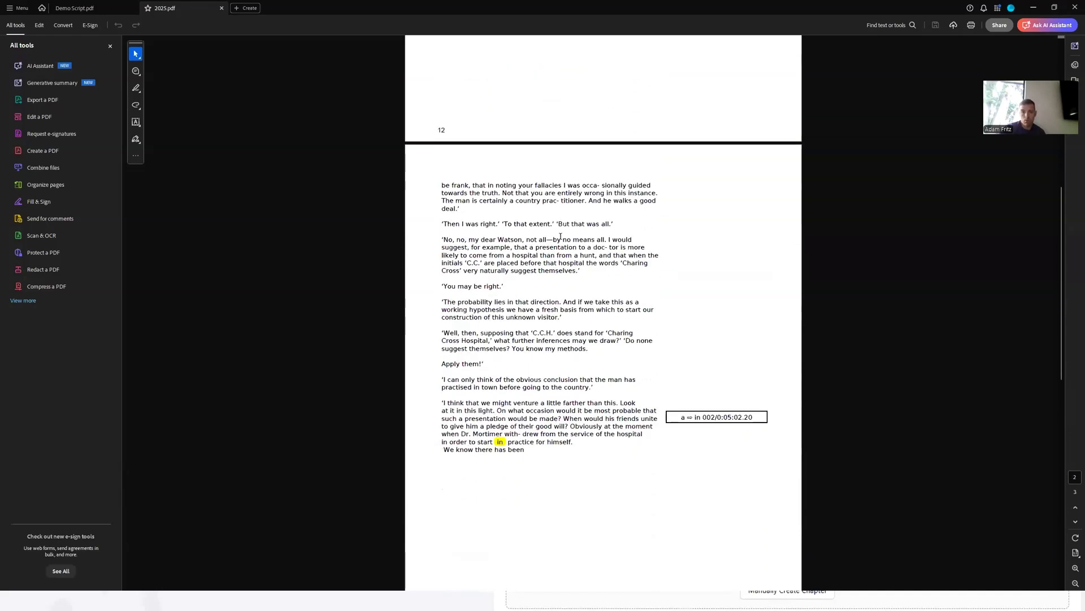
scroll(560, 236, down, 1)
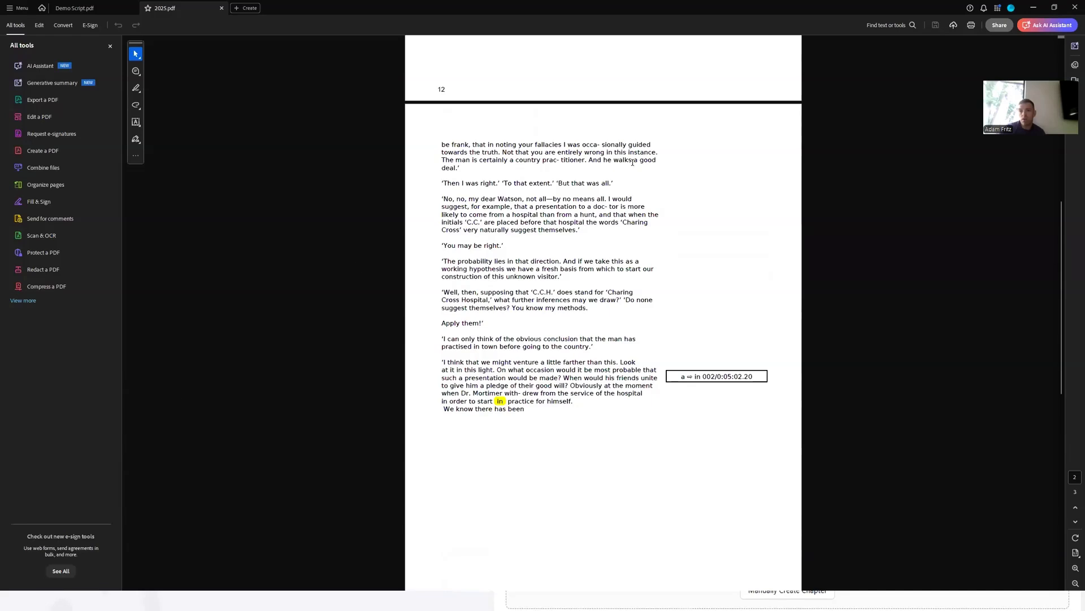
click(1034, 7)
click(714, 160)
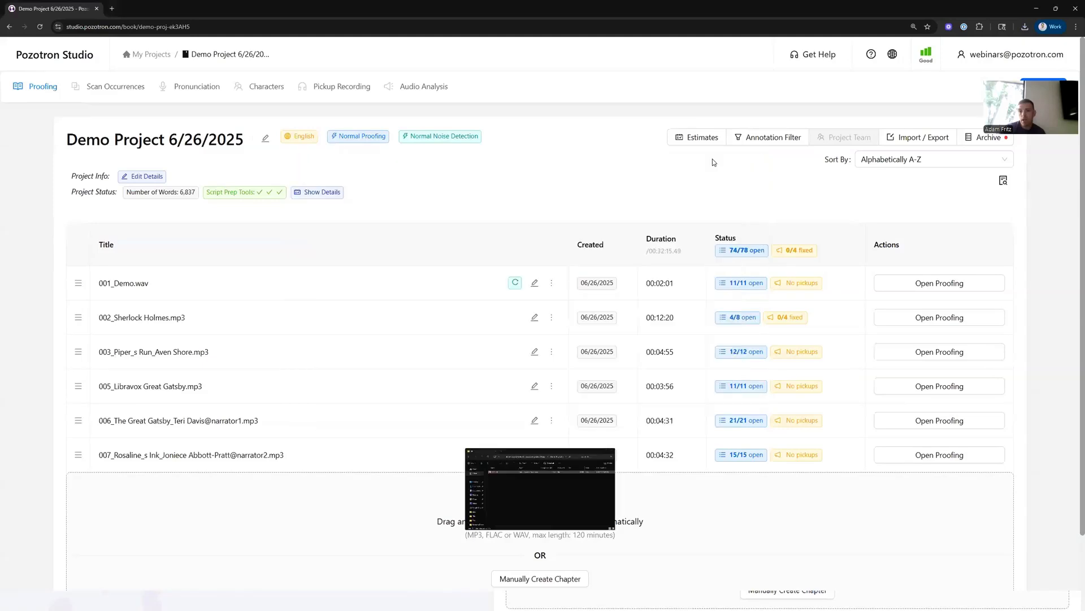
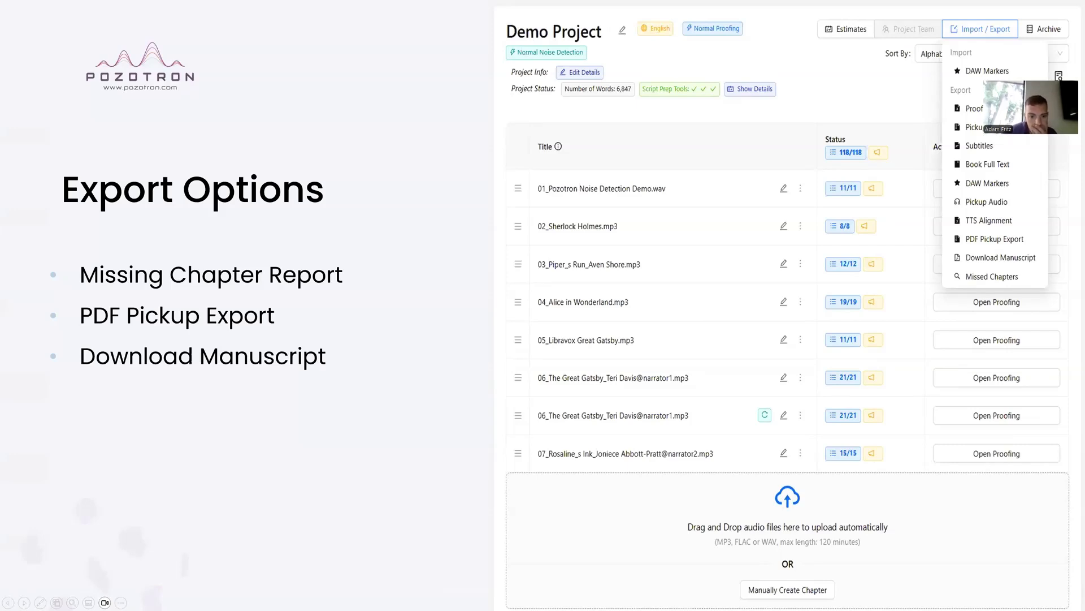
- Switch to the browser and open proofing for 001_Demo.wav
click(565, 357)
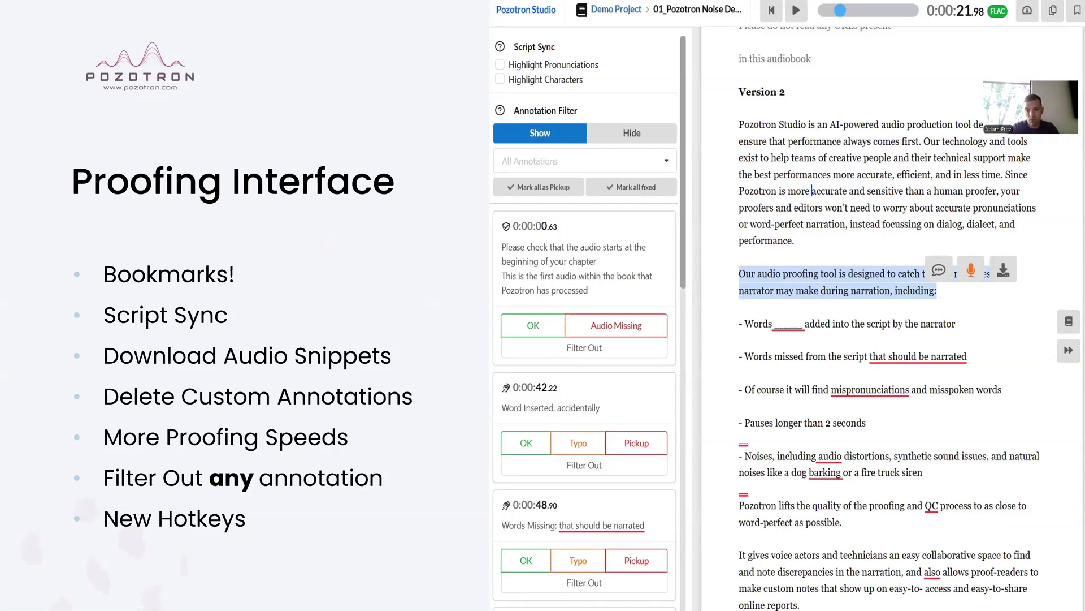
key(alt+Tab)
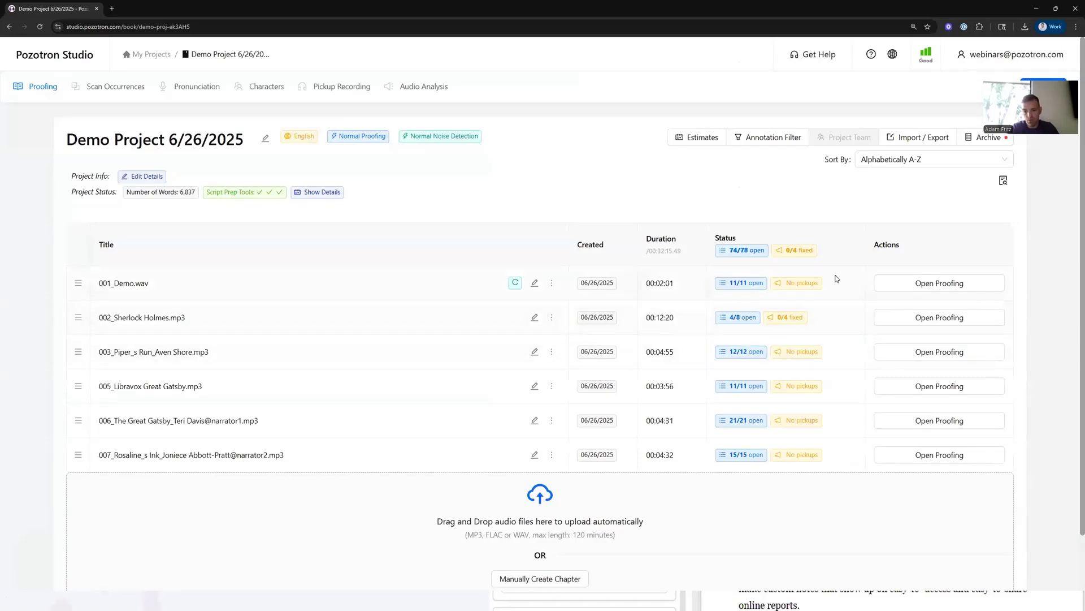
click(901, 286)
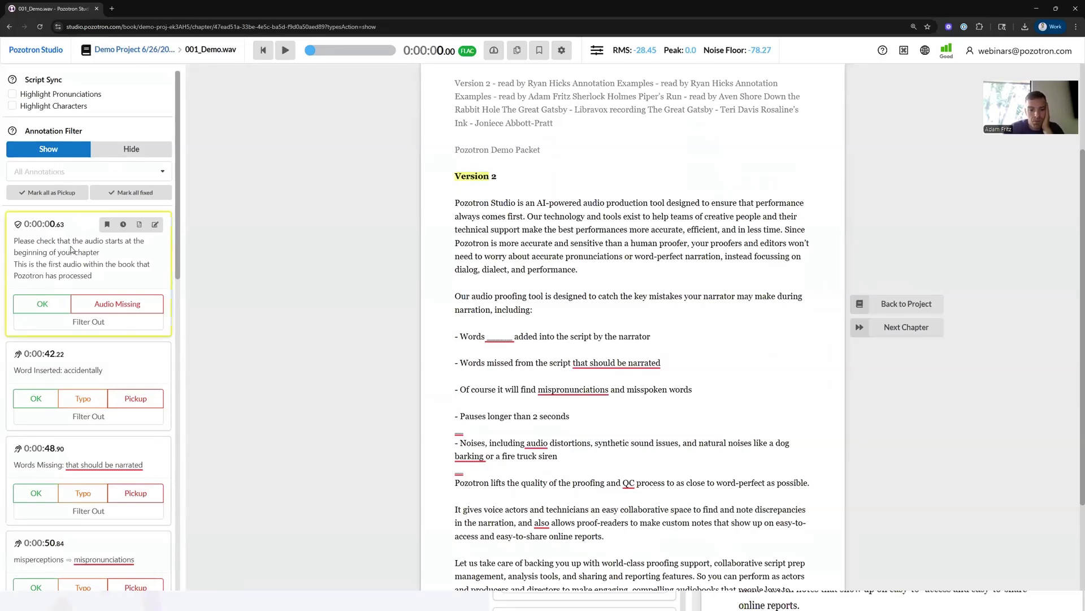
- Mark the first four annotations as OK, Pickup, OK and Pickup in turn
click(45, 304)
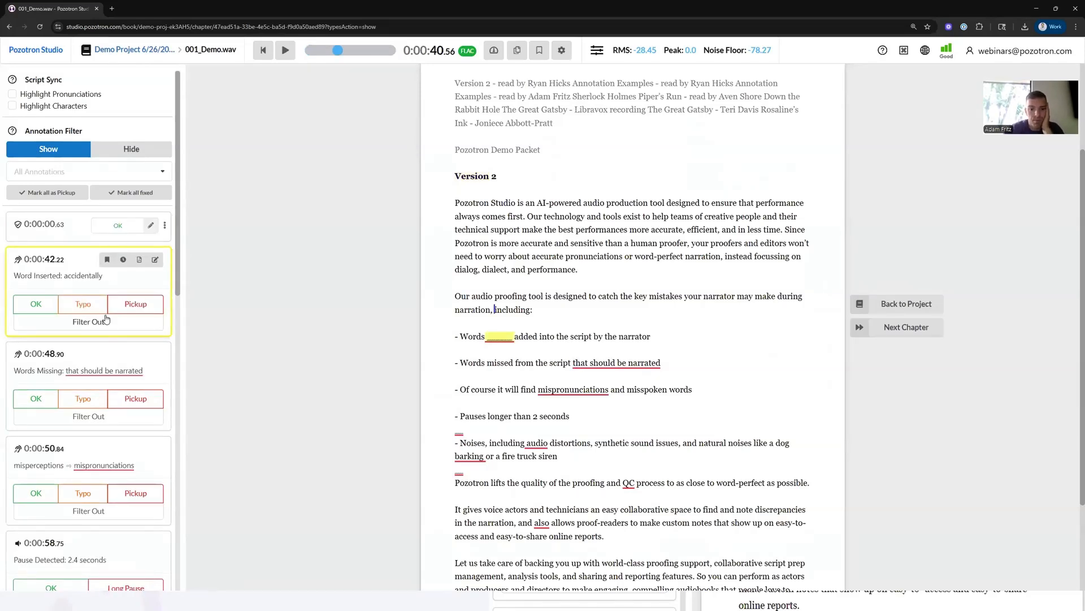
click(129, 305)
click(40, 343)
click(127, 343)
scroll(523, 322, down, 2)
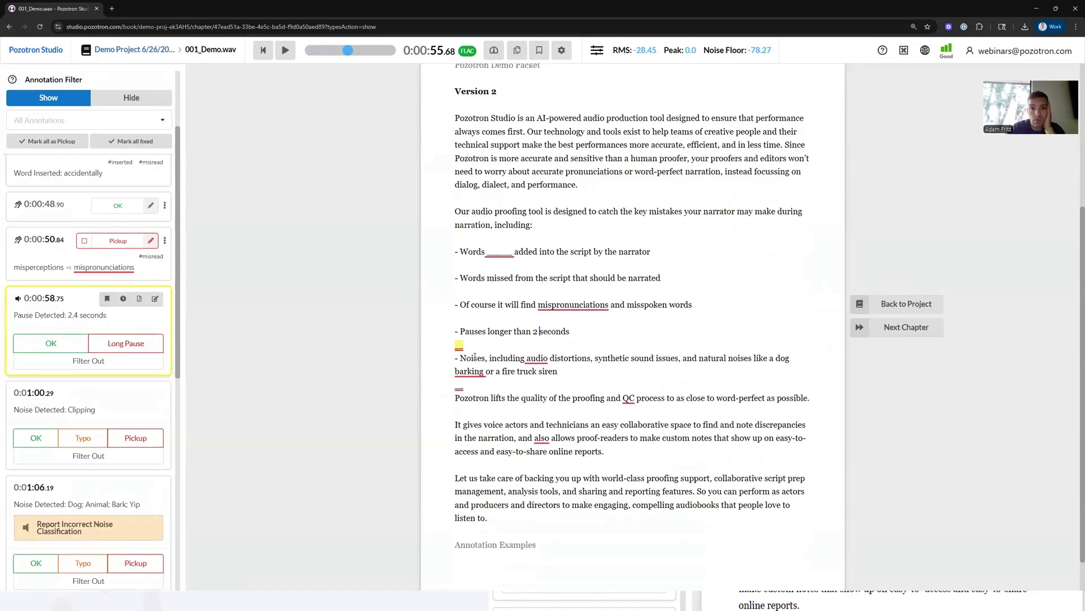
- Add a bookmark at the line beginning "Noises, including audio distortions"
click(454, 359)
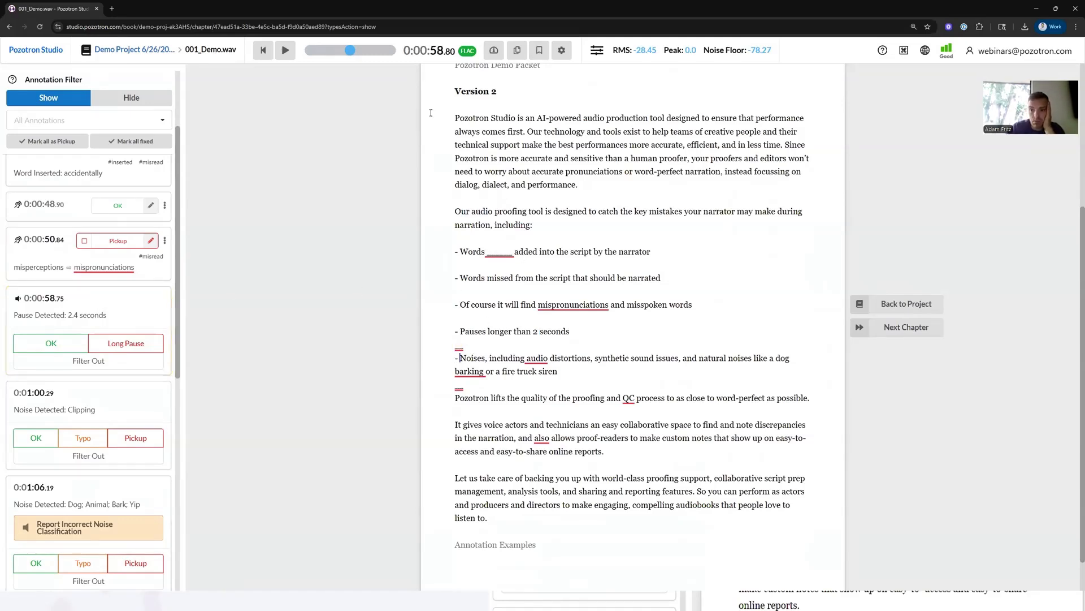
click(538, 51)
scroll(432, 311, down, 1)
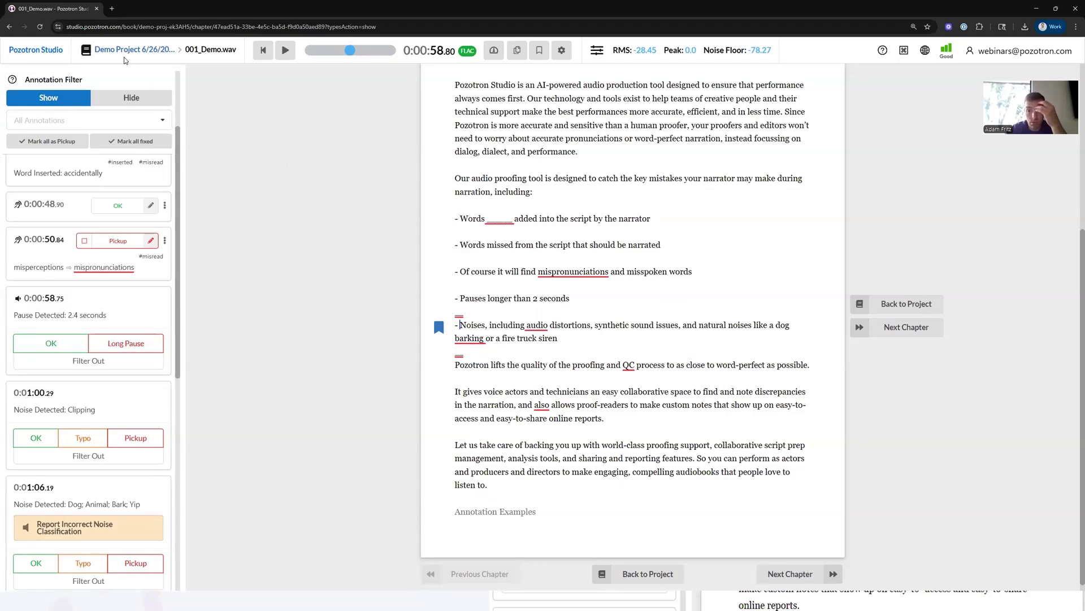
- Return to the project page and resume proofing 001_Demo.wav from its bookmark
click(139, 51)
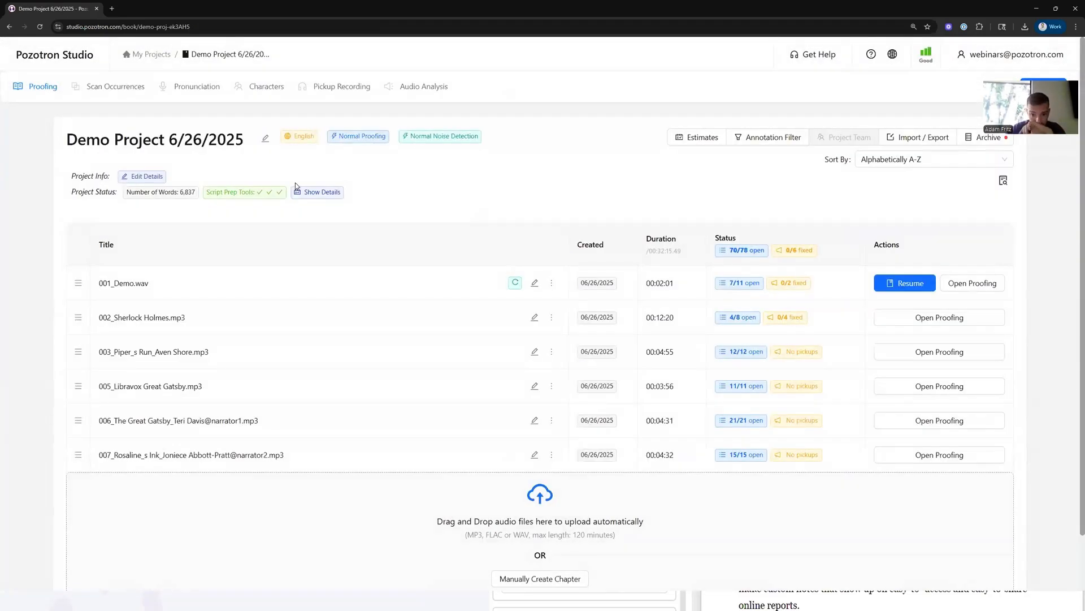
click(911, 281)
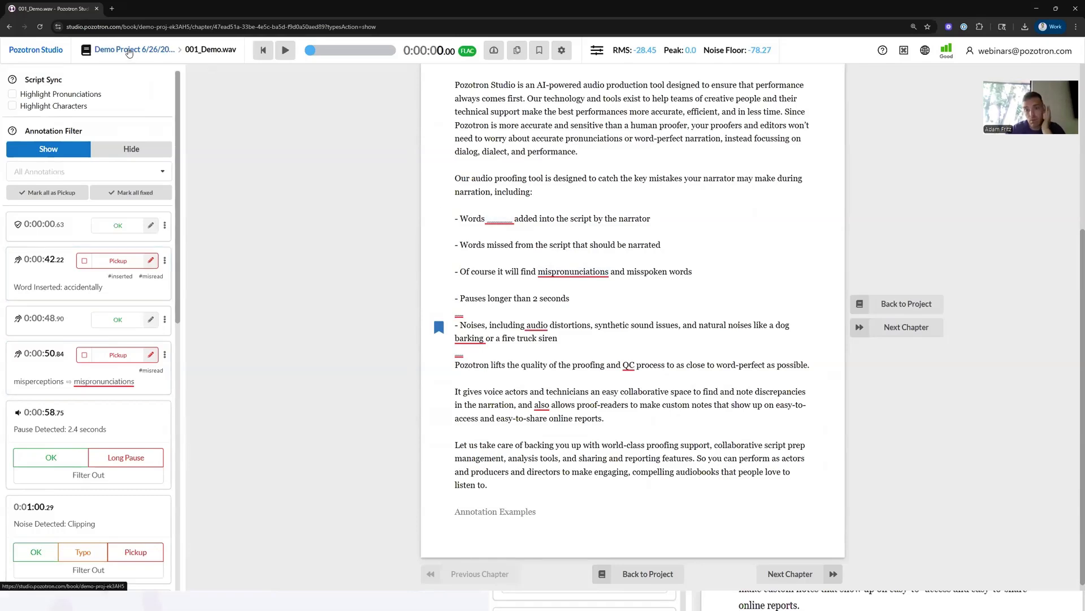
- Add Sherlock as a character in the Characters voice guide
click(130, 50)
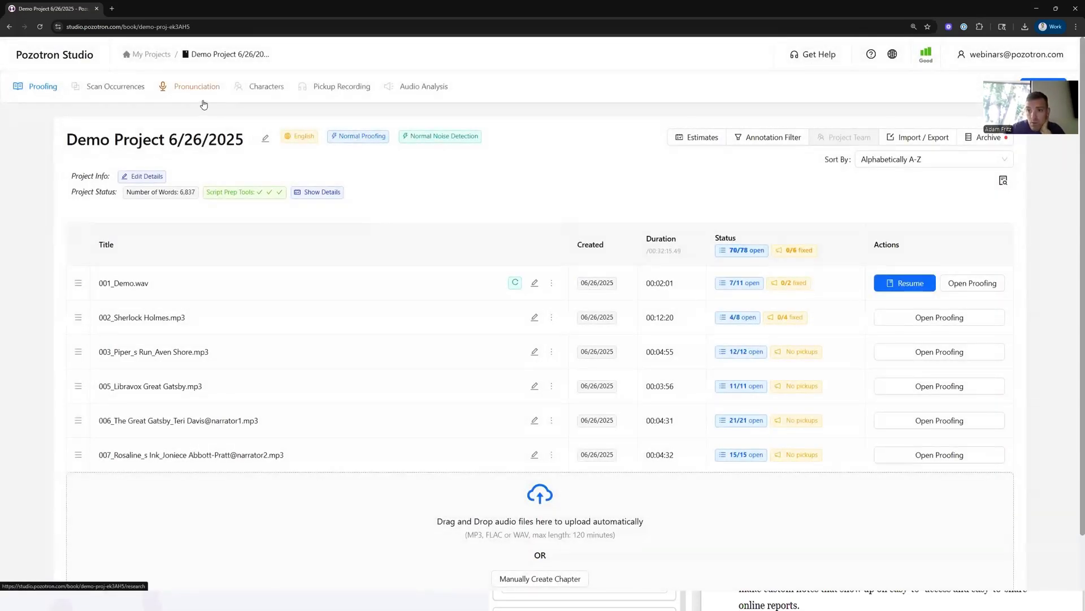
click(273, 88)
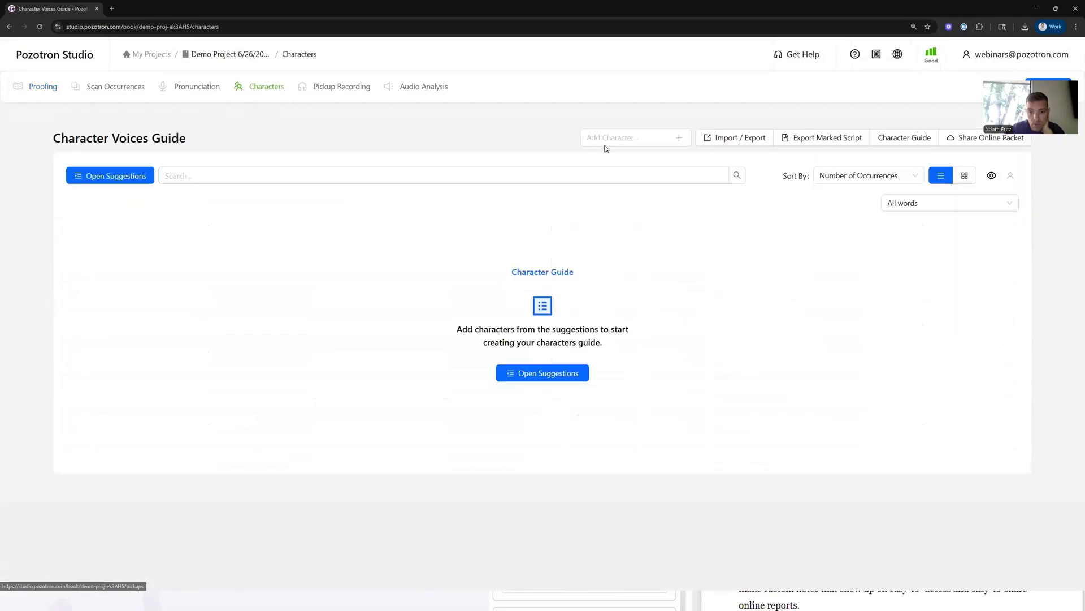
text(Sherlock)
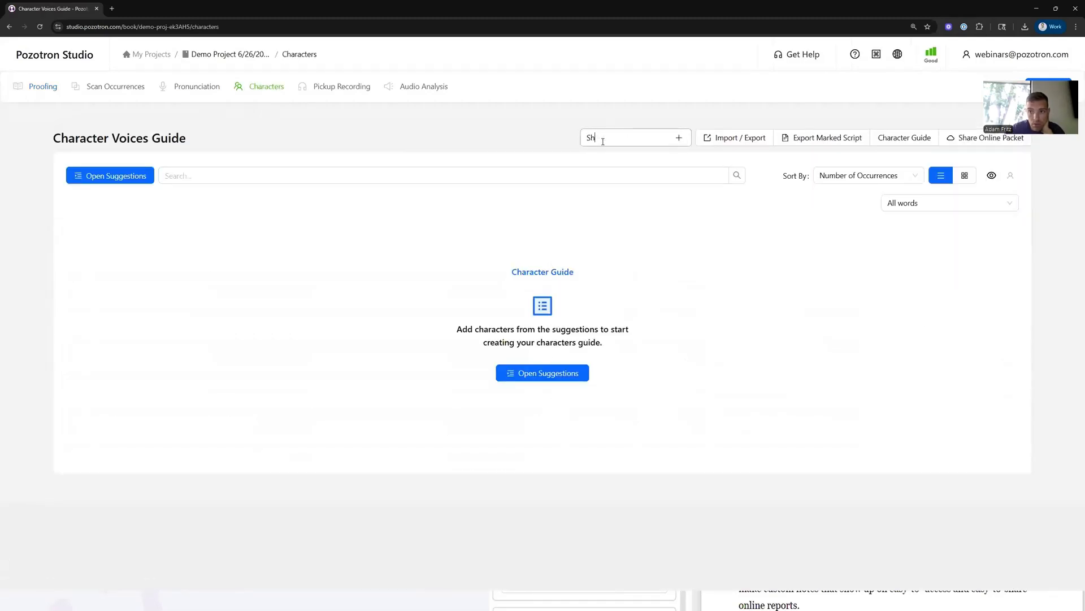
key(Return)
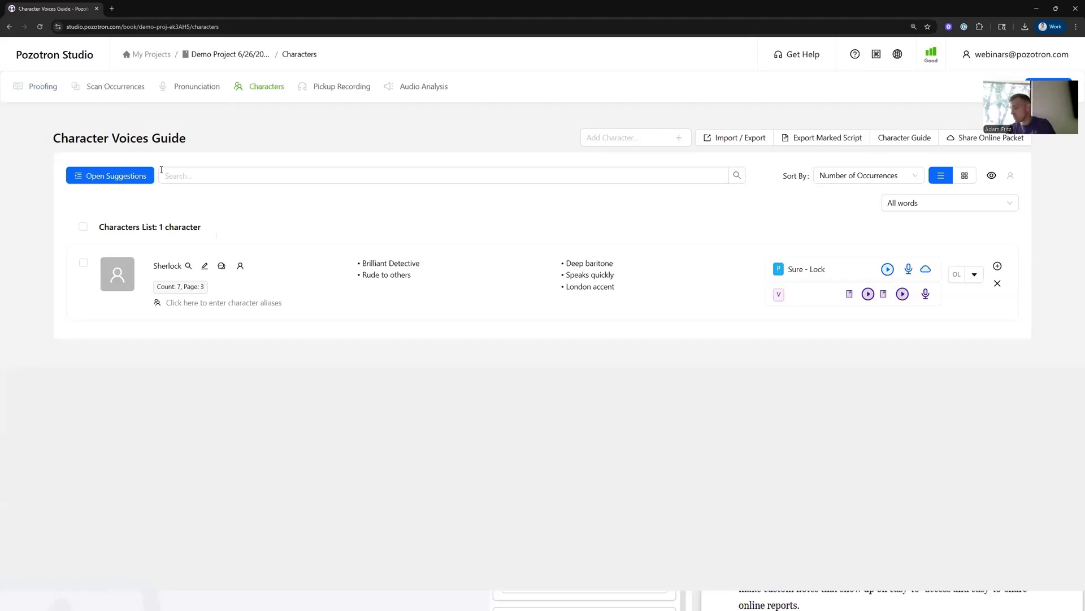
- Browse the Pronunciation Research word list
click(194, 88)
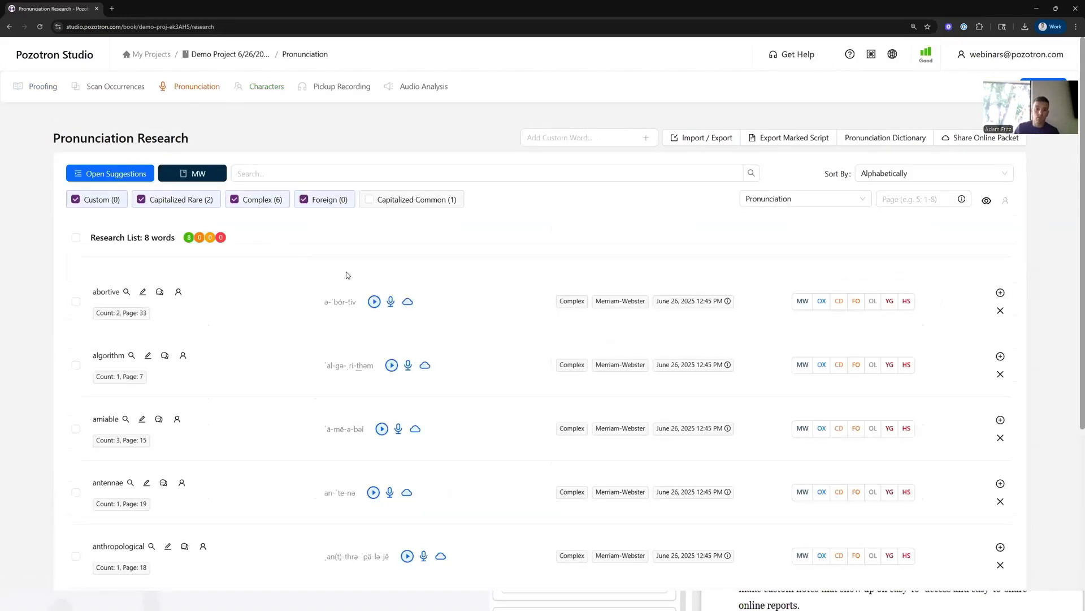
scroll(346, 274, down, 2)
scroll(289, 213, up, 1)
scroll(286, 296, up, 1)
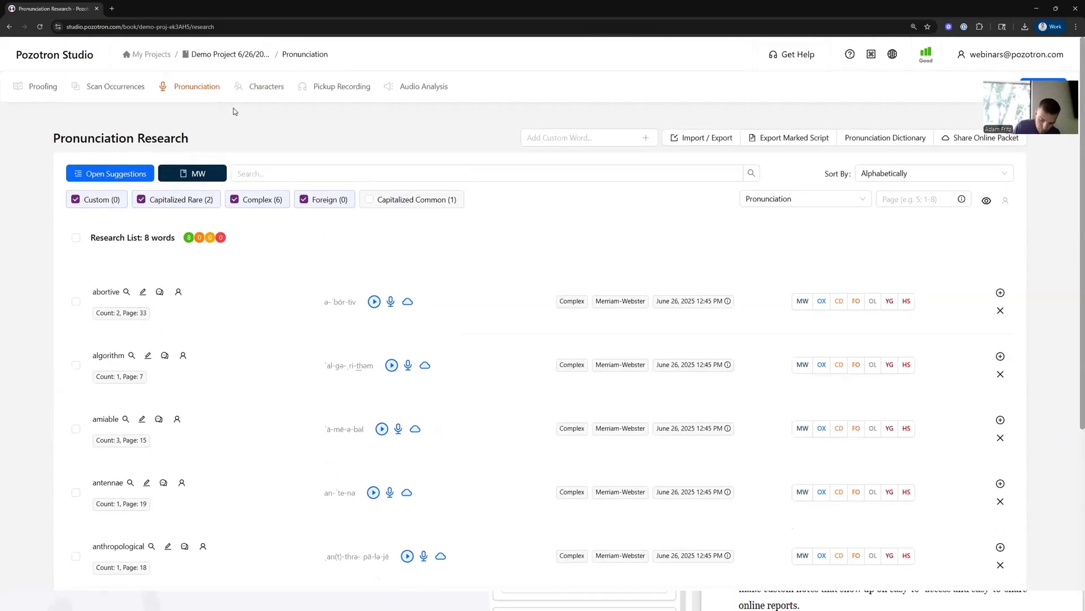
- Open proofing for 002_Sherlock Holmes.mp3 and turn on Highlight Pronunciations and Highlight Characters
click(35, 86)
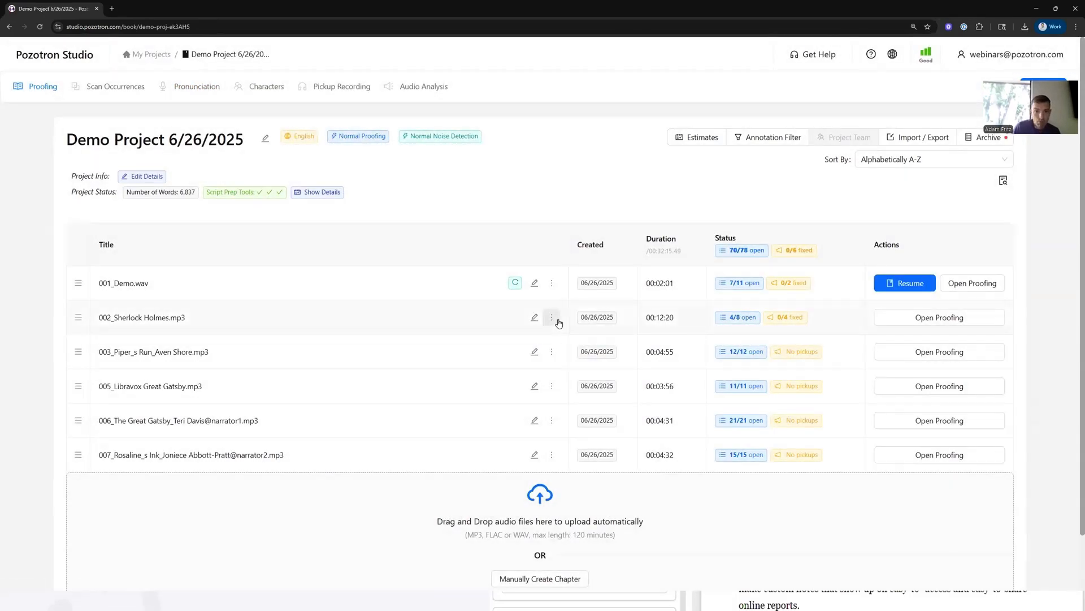
click(943, 317)
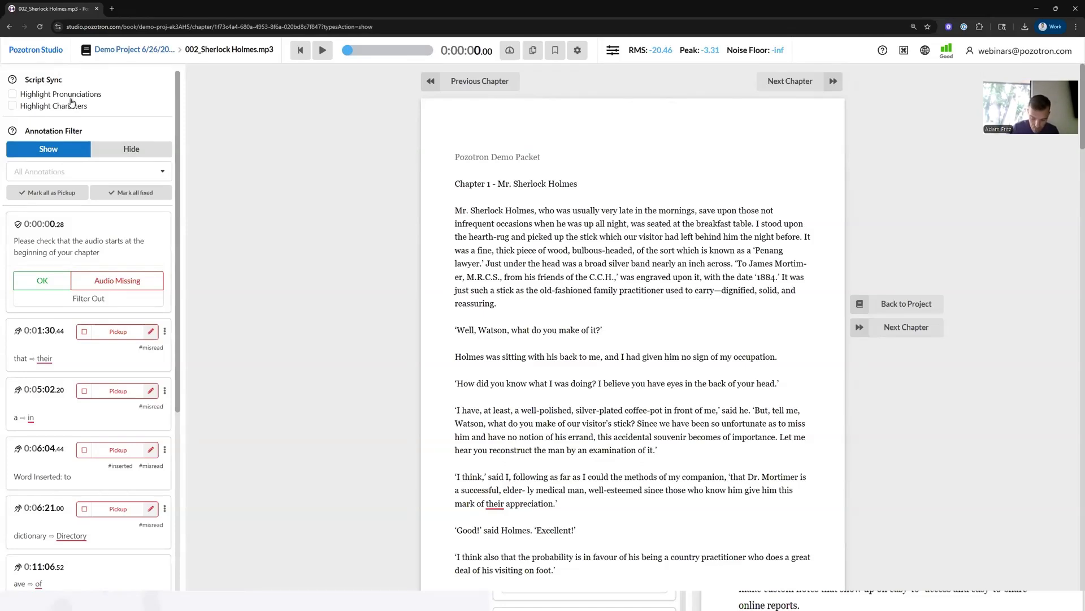
click(45, 96)
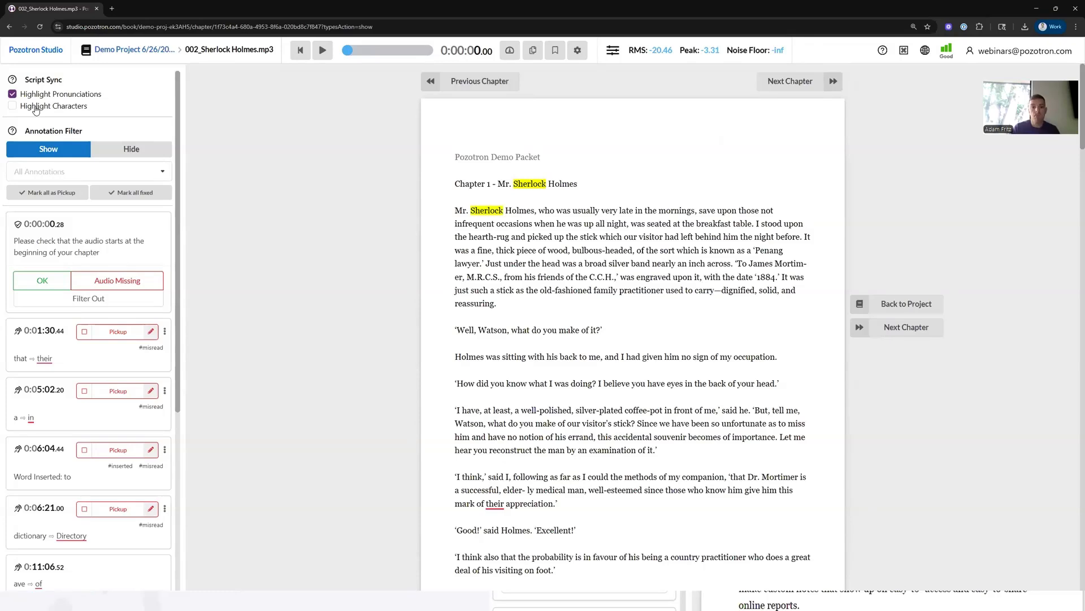
click(37, 108)
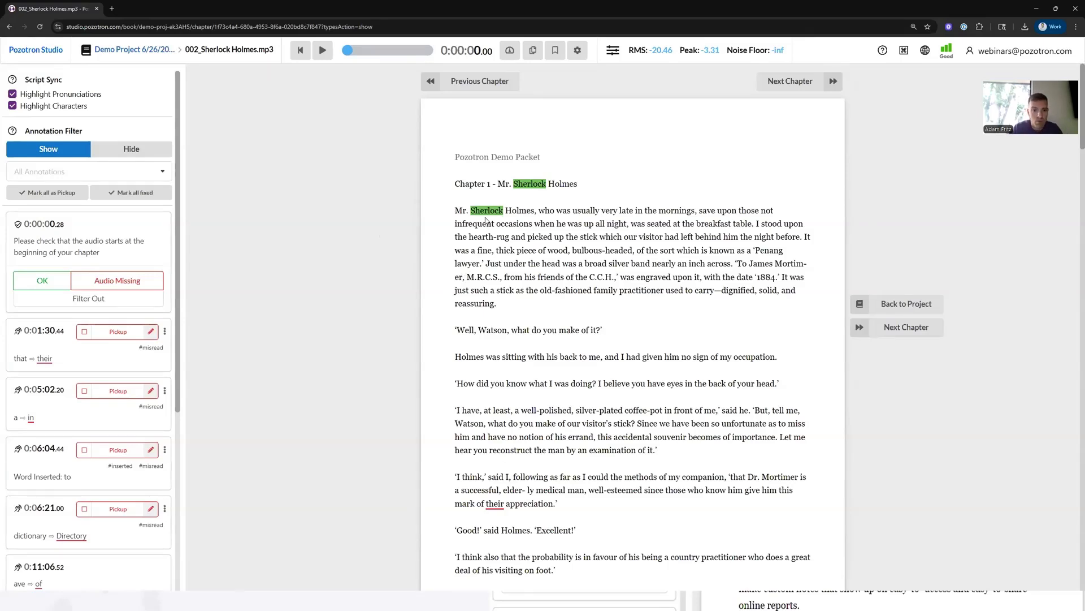
- Open and close the Sherlock character card from the highlighted name in the script
click(483, 214)
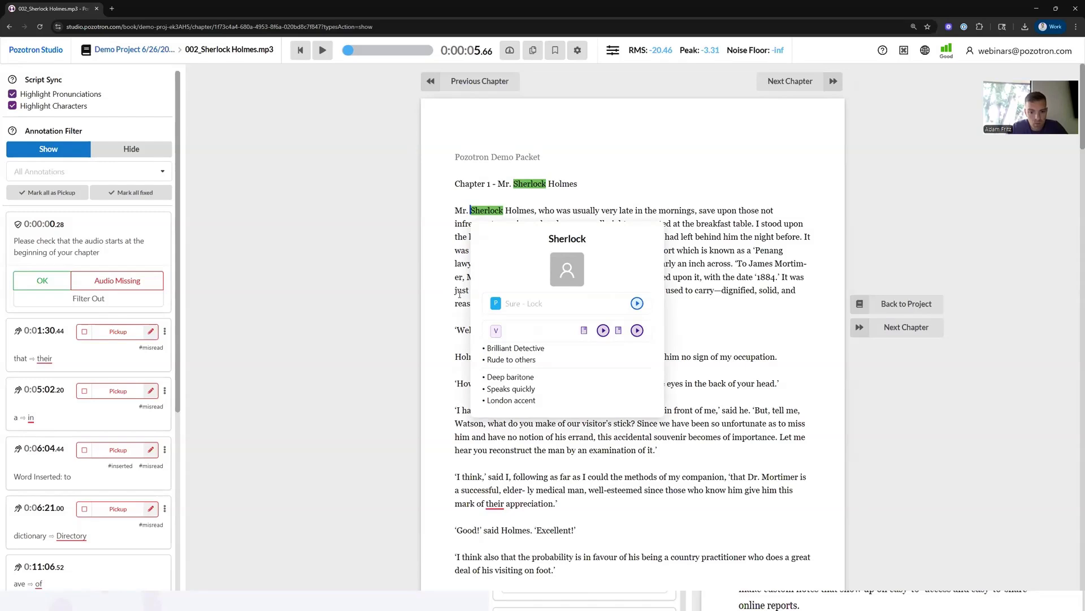
click(458, 329)
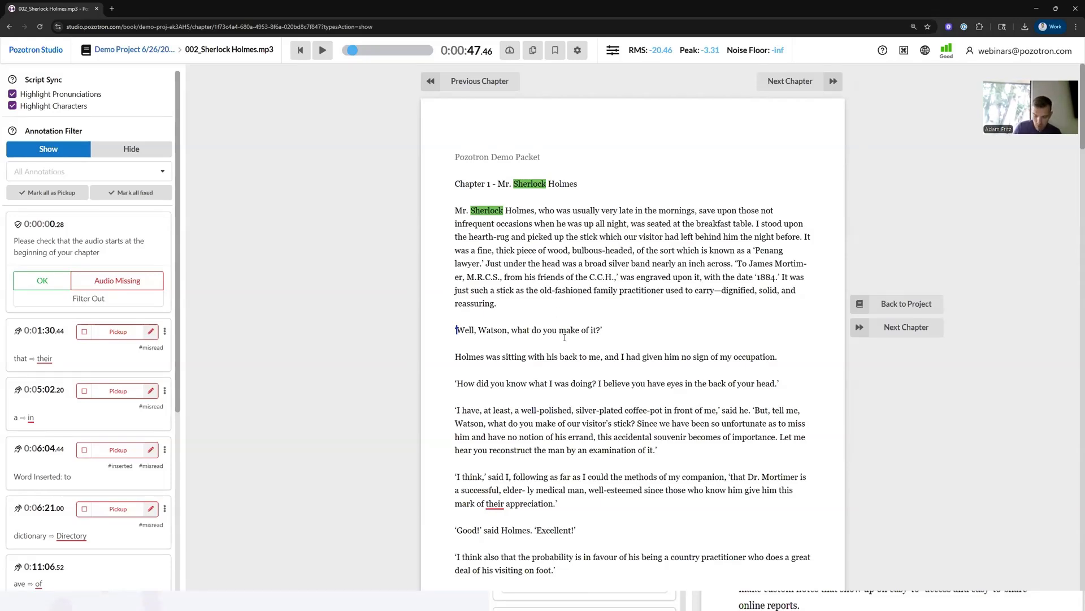
- Add the line "'Well, Watson, what do you make of it?'" as a voice sample for Sherlock
drag(458, 331, 589, 336)
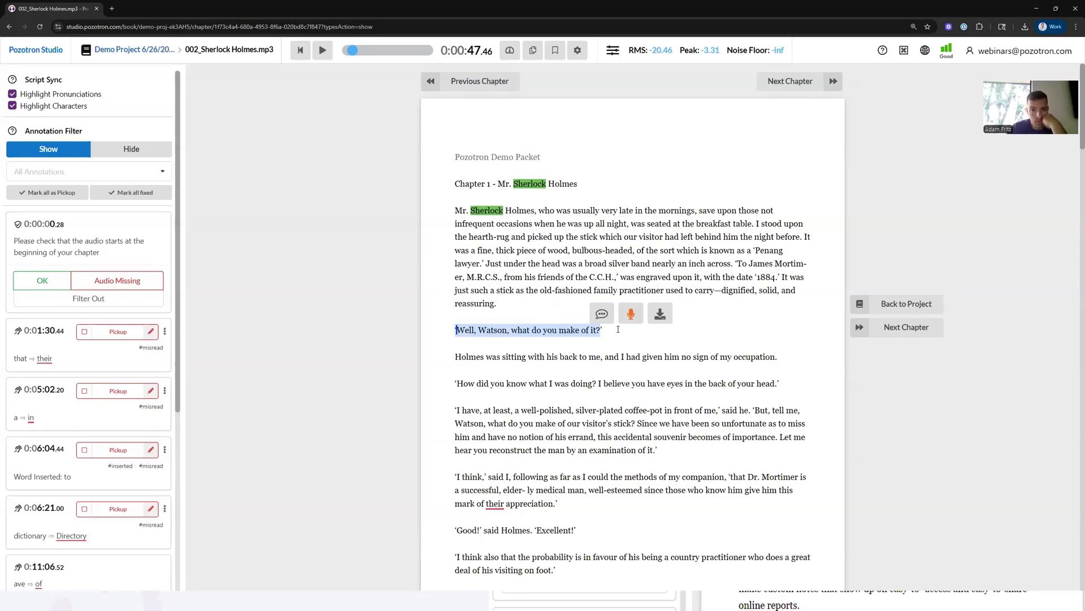
click(632, 317)
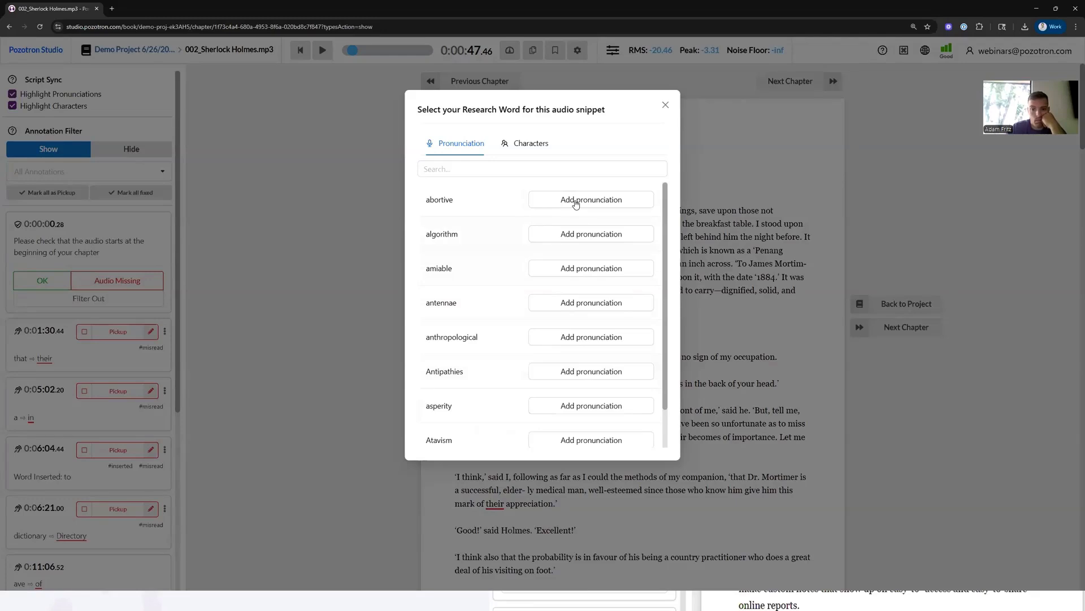
click(531, 144)
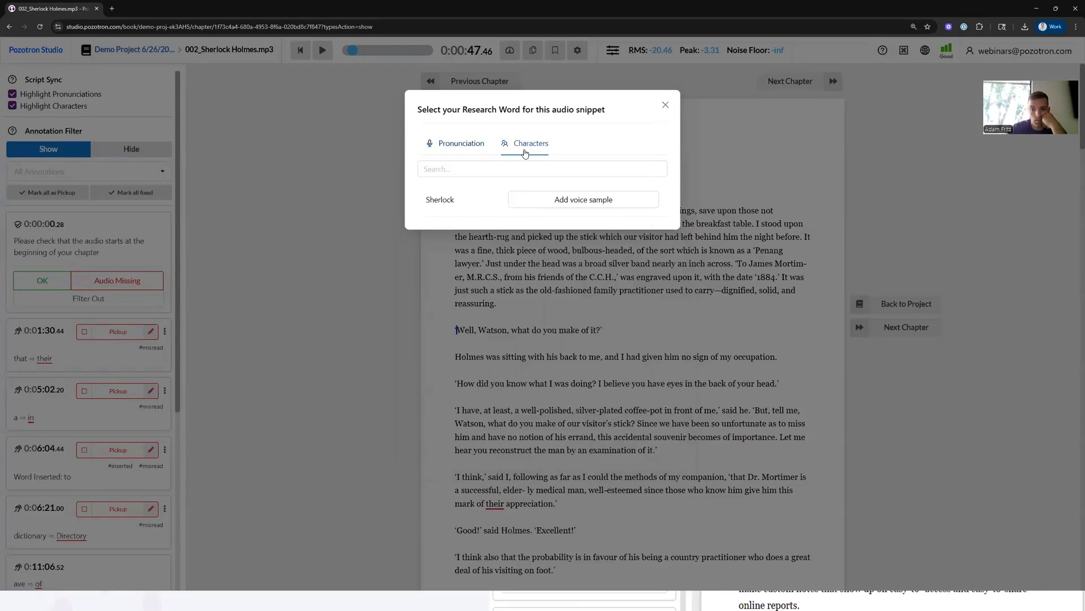
click(567, 200)
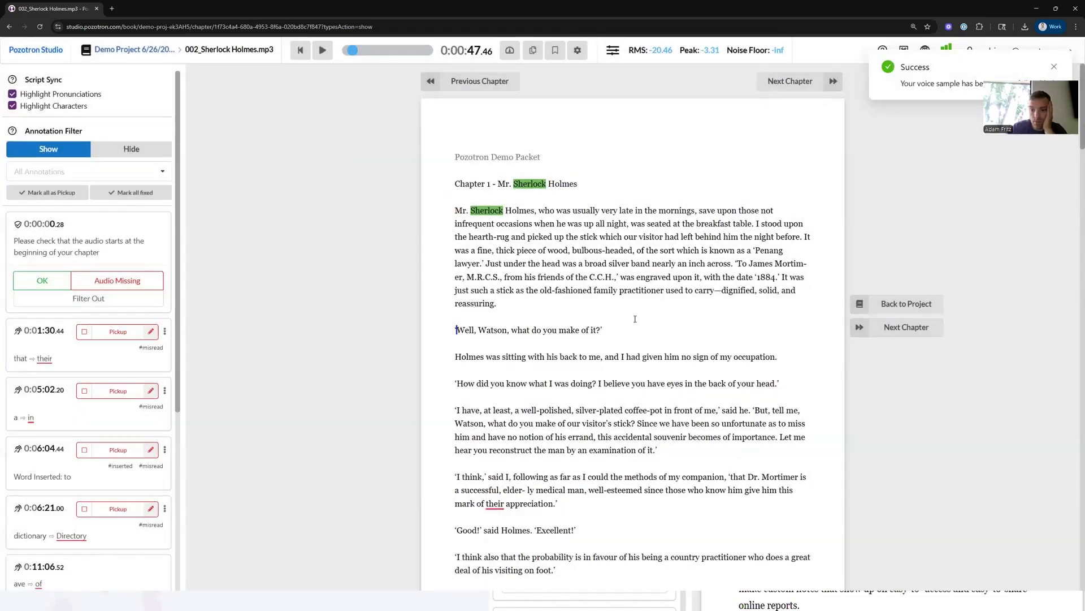
- Download the audio snippet for the line "'How did you know what I was doing?...'"
scroll(542, 352, down, 1)
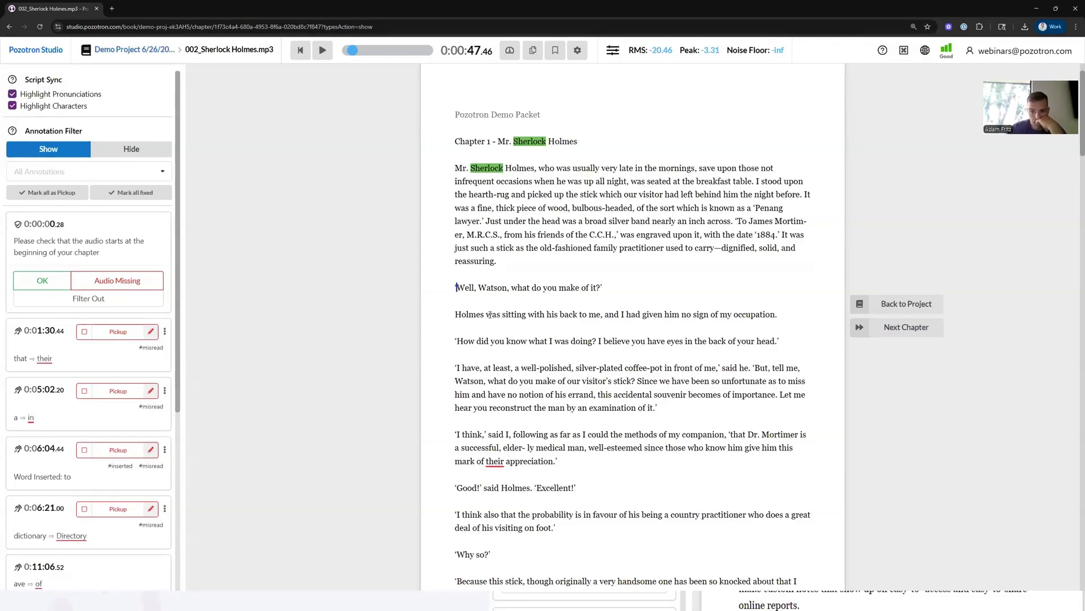
drag(456, 287, 600, 290)
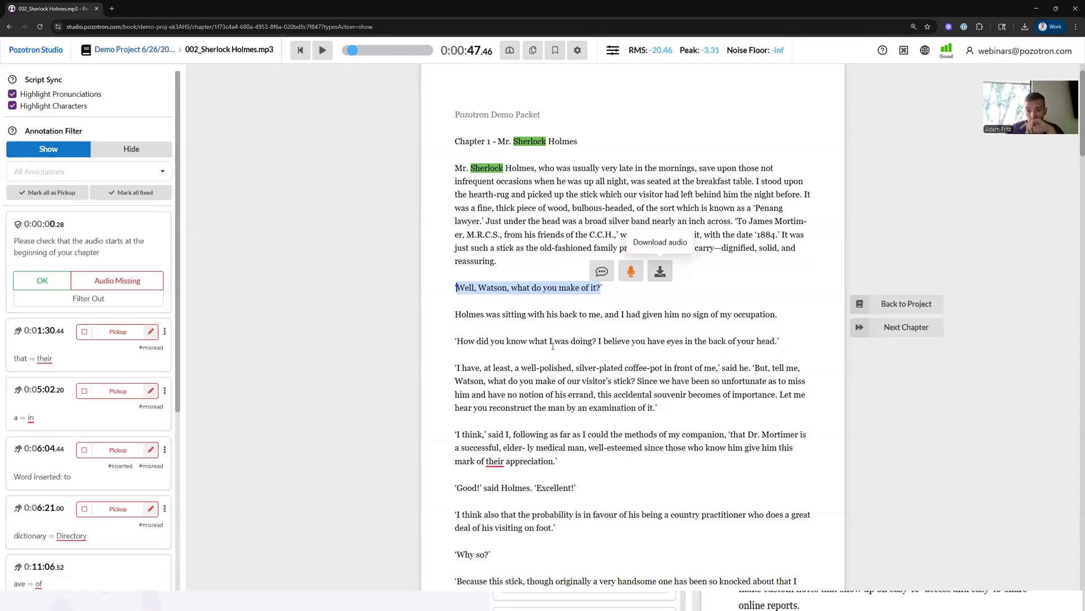
drag(459, 343, 794, 337)
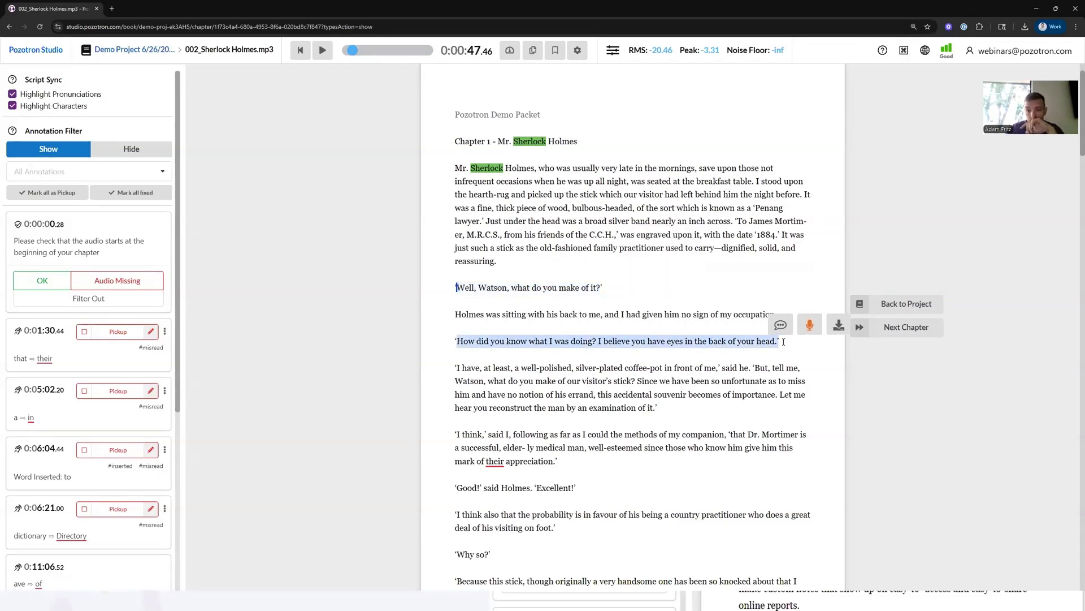
click(839, 326)
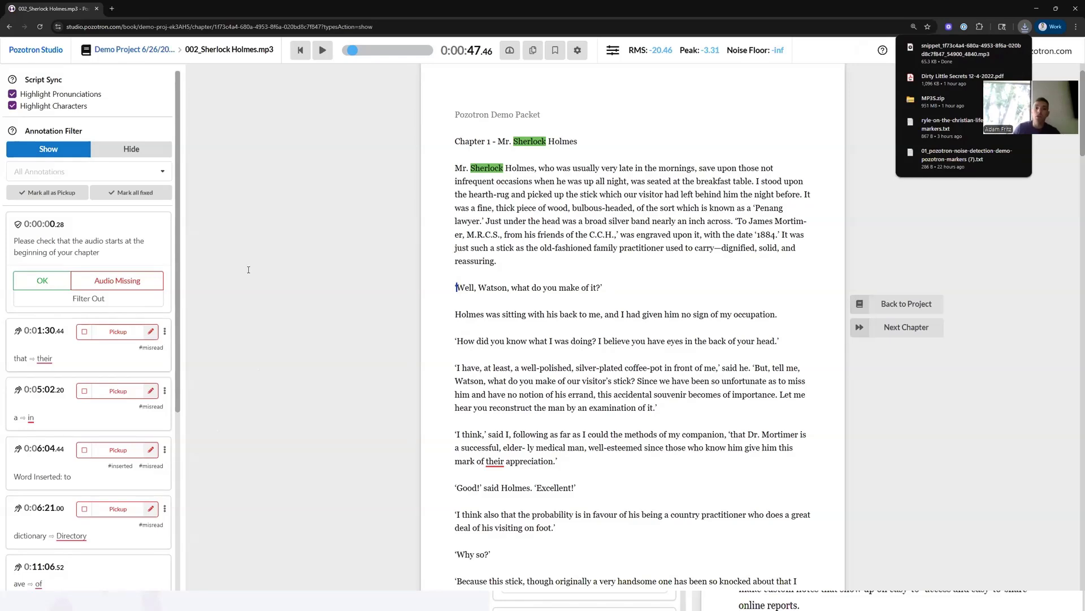
- Open the Characters guide to check Sherlock's voice samples
click(124, 55)
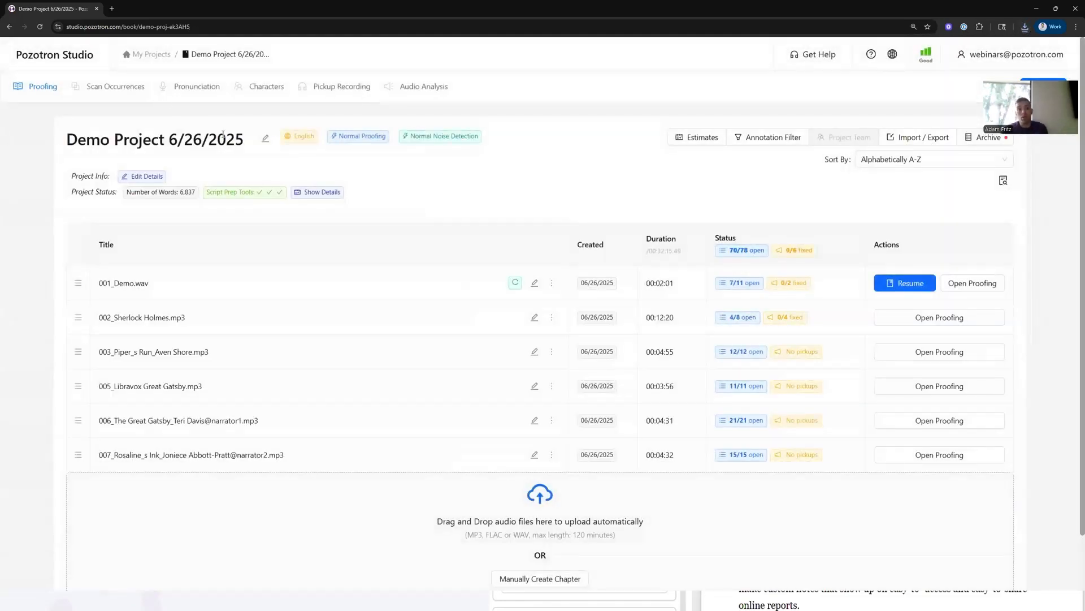
click(207, 92)
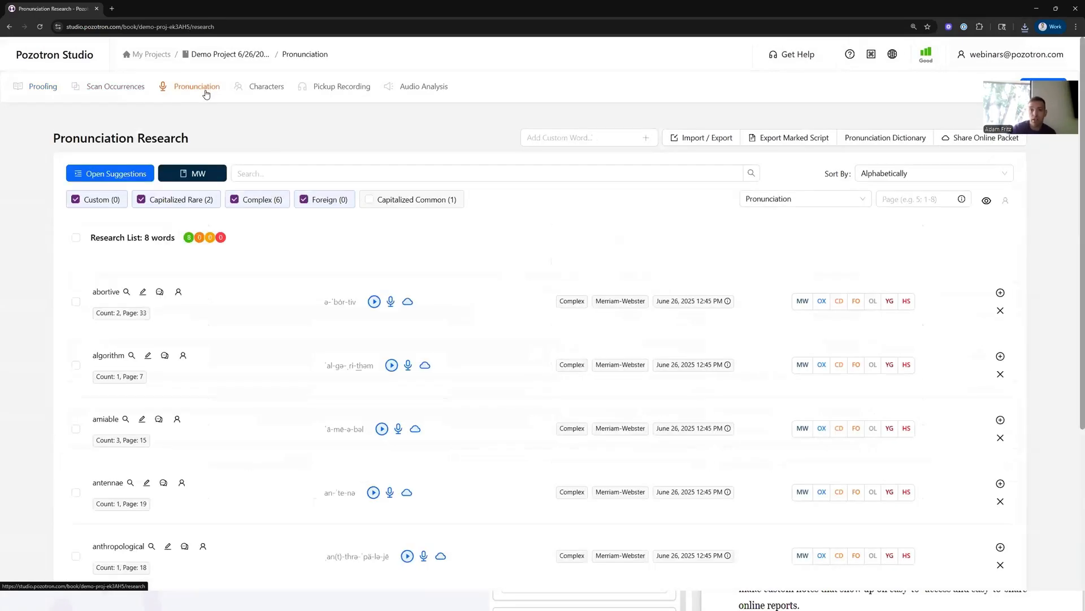
click(266, 93)
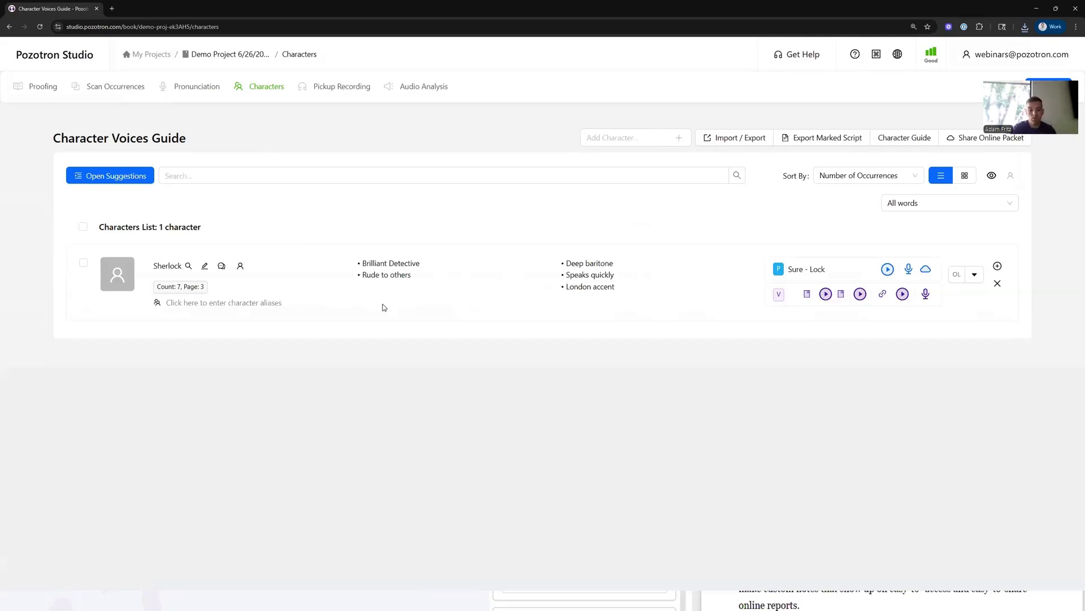
- Return to the project page and resume proofing 001_Demo.wav
click(715, 139)
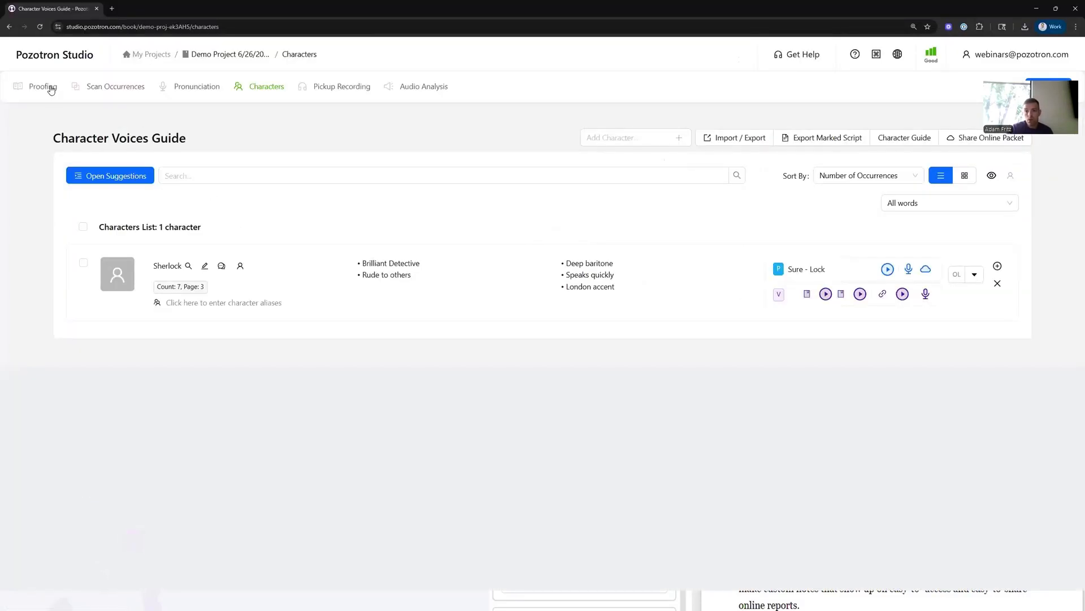
click(49, 87)
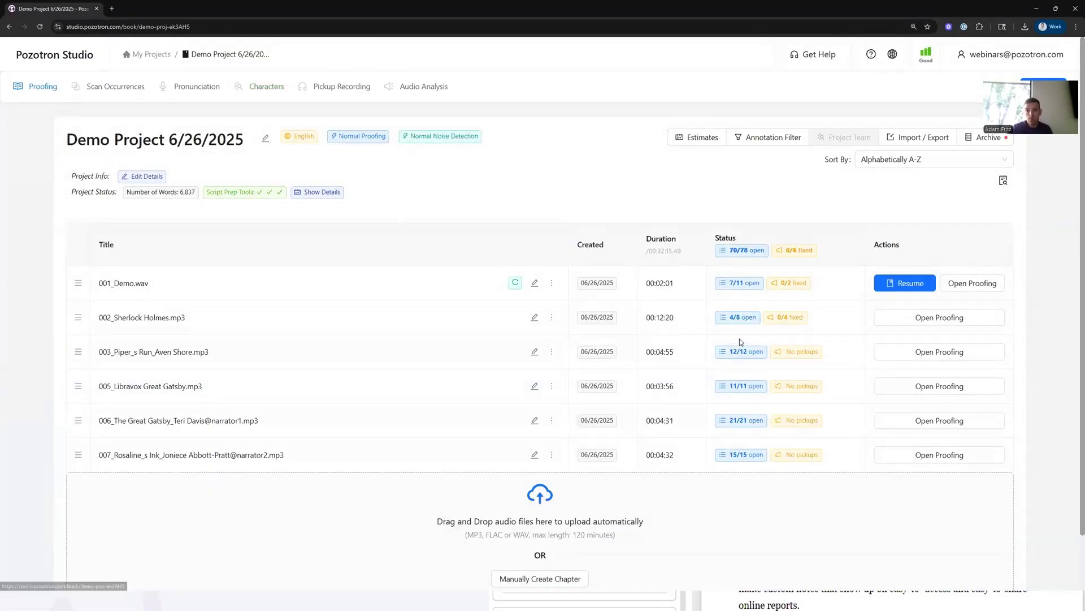
click(888, 282)
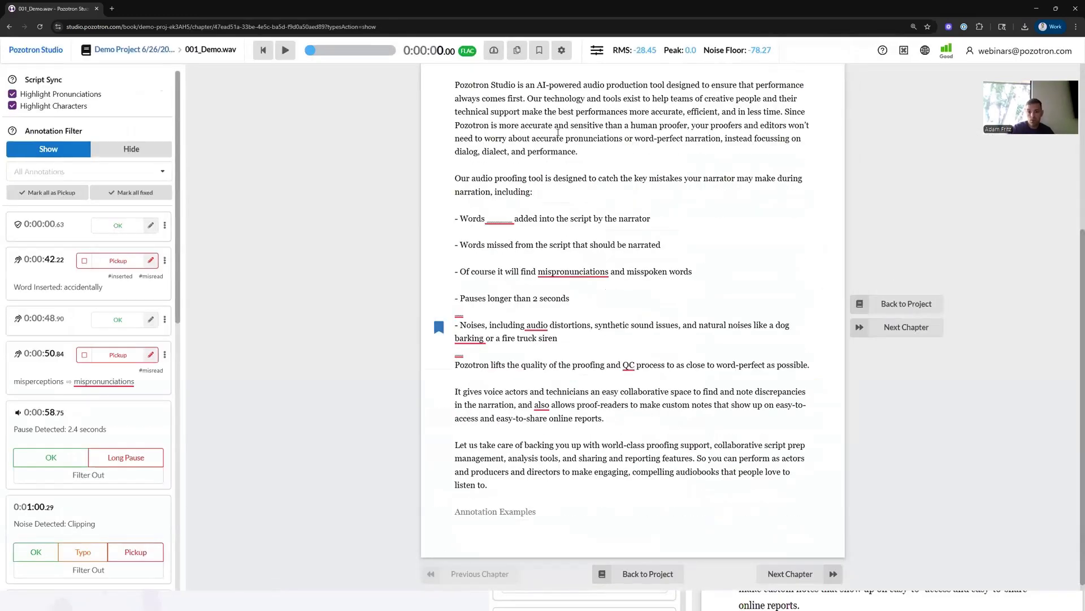
- Open the list of keyboard hotkeys for the proofing page and close it again
click(493, 51)
scroll(460, 258, up, 2)
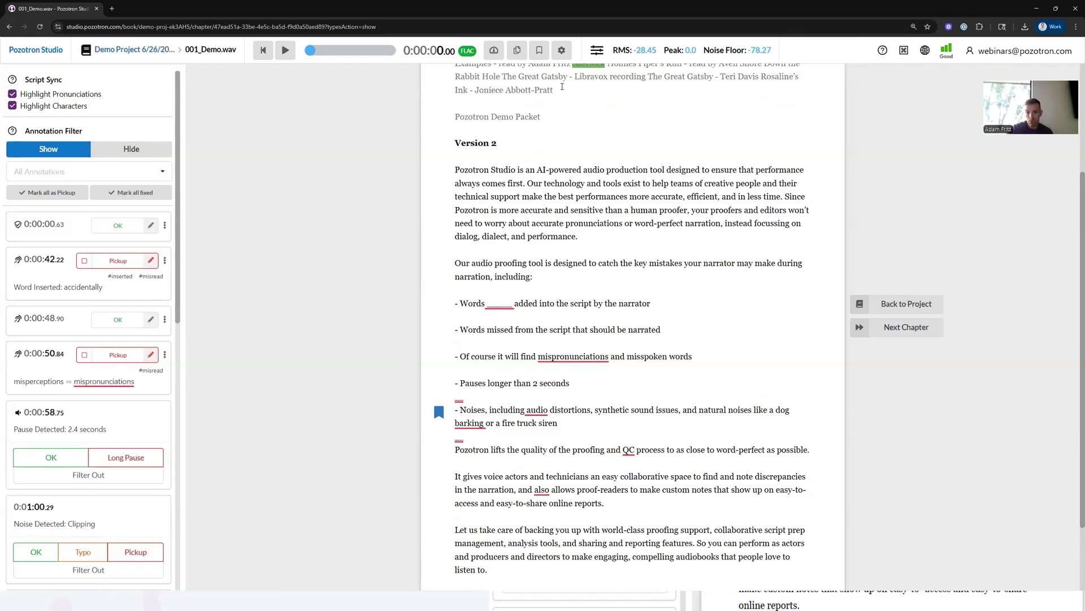
click(904, 50)
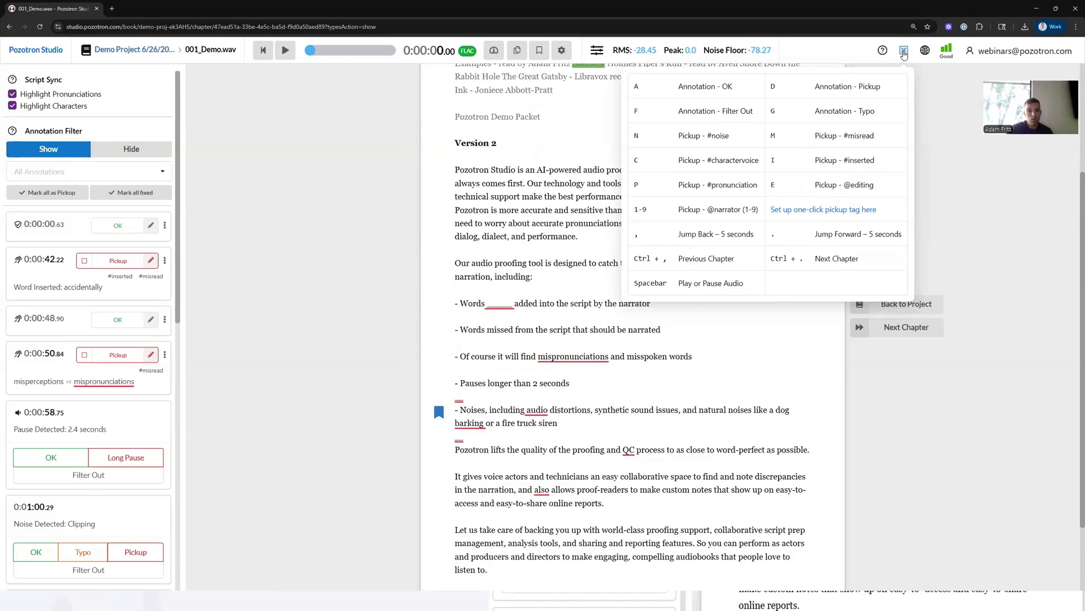
click(903, 53)
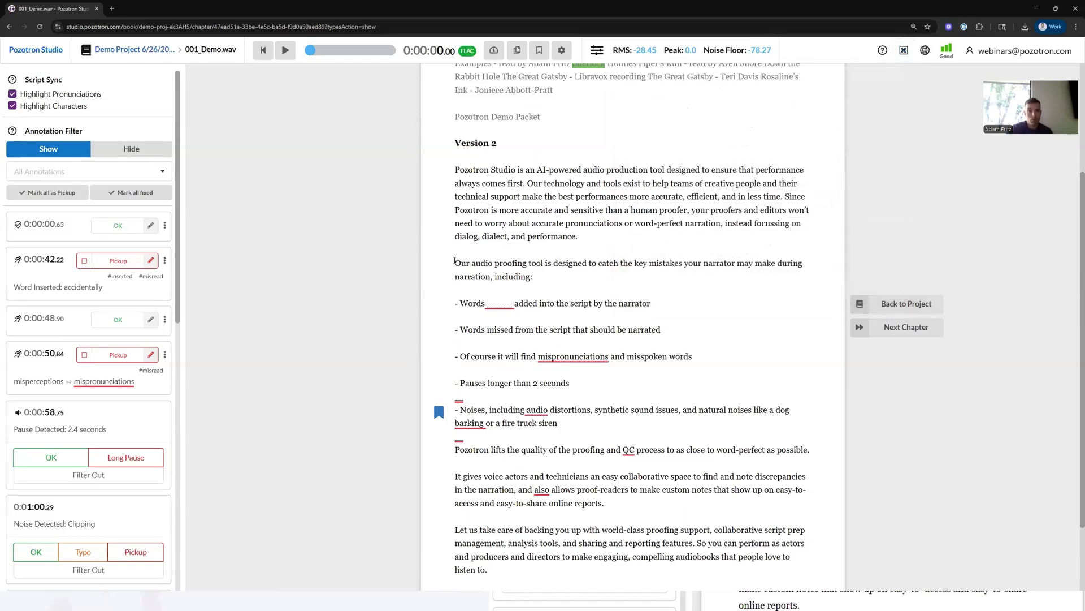
- Create a pickup annotation on the paragraph "Our audio proofing tool is designed..." with the note "Add more emotion"
drag(455, 261, 540, 277)
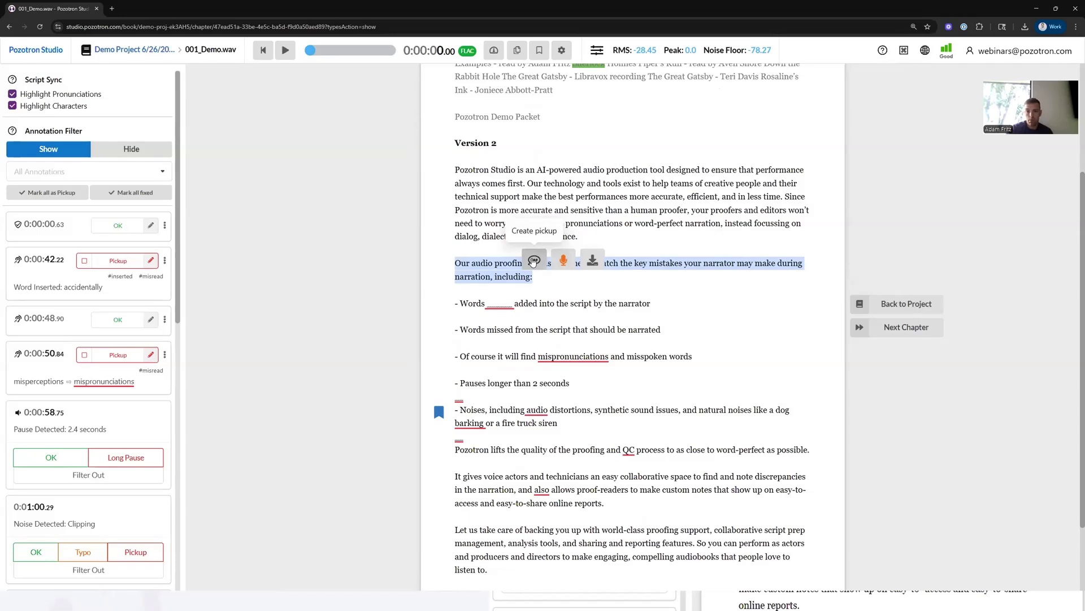
click(531, 266)
click(159, 412)
drag(148, 323, 10, 301)
text(Add m)
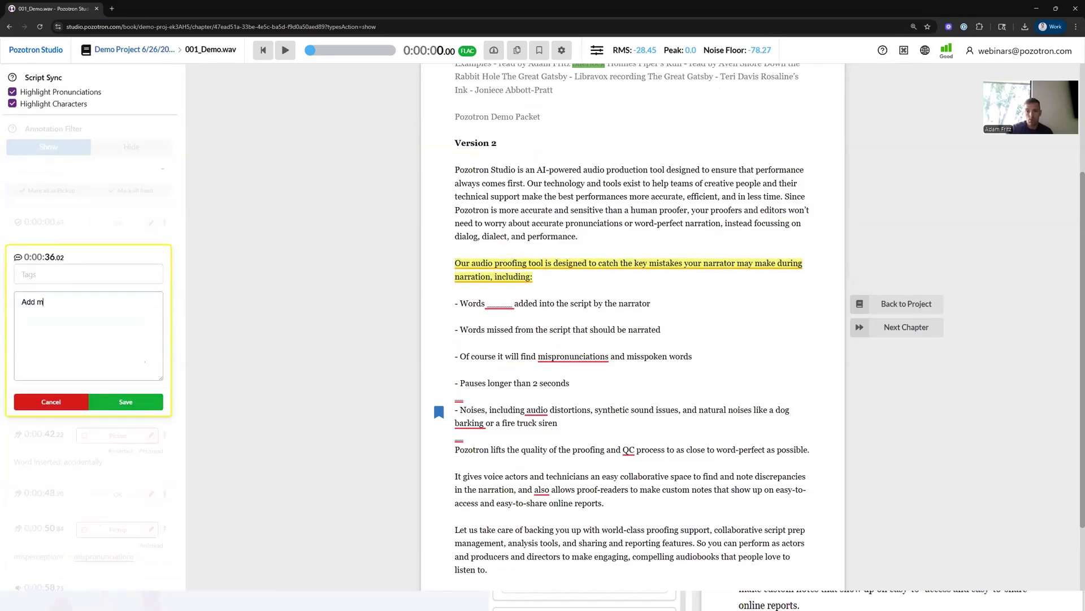
text(ore meemoti)
click(126, 402)
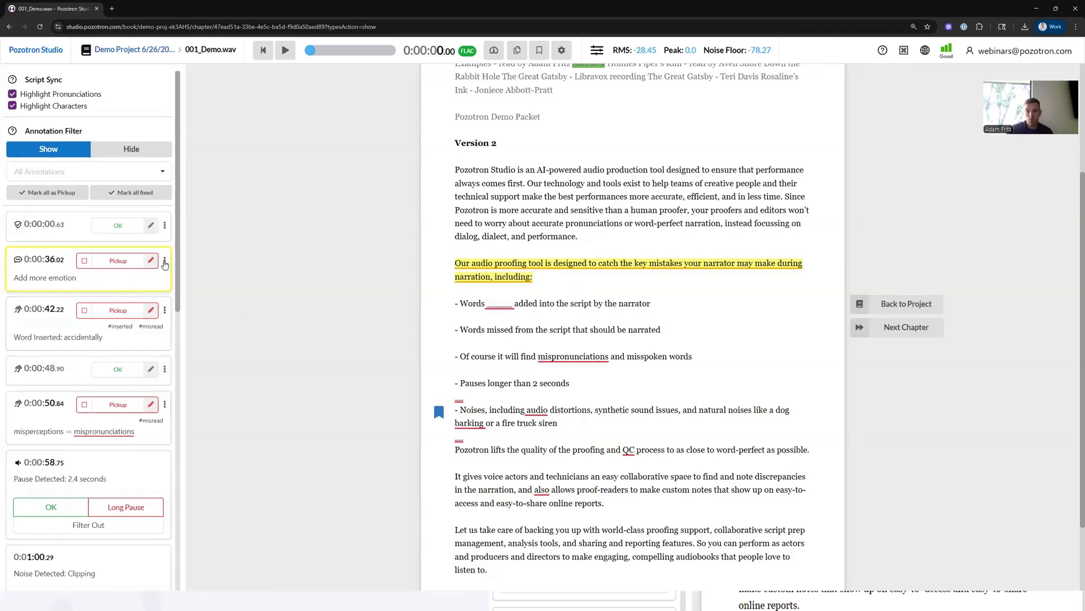
- Delete the custom "Add more emotion" annotation at 0:00:36
click(165, 262)
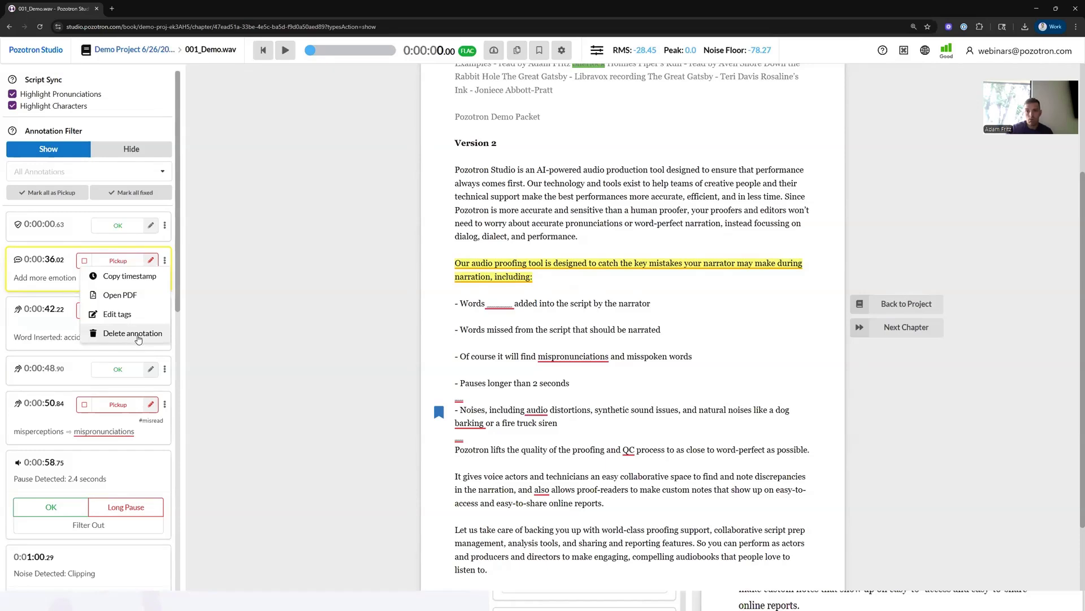
click(134, 334)
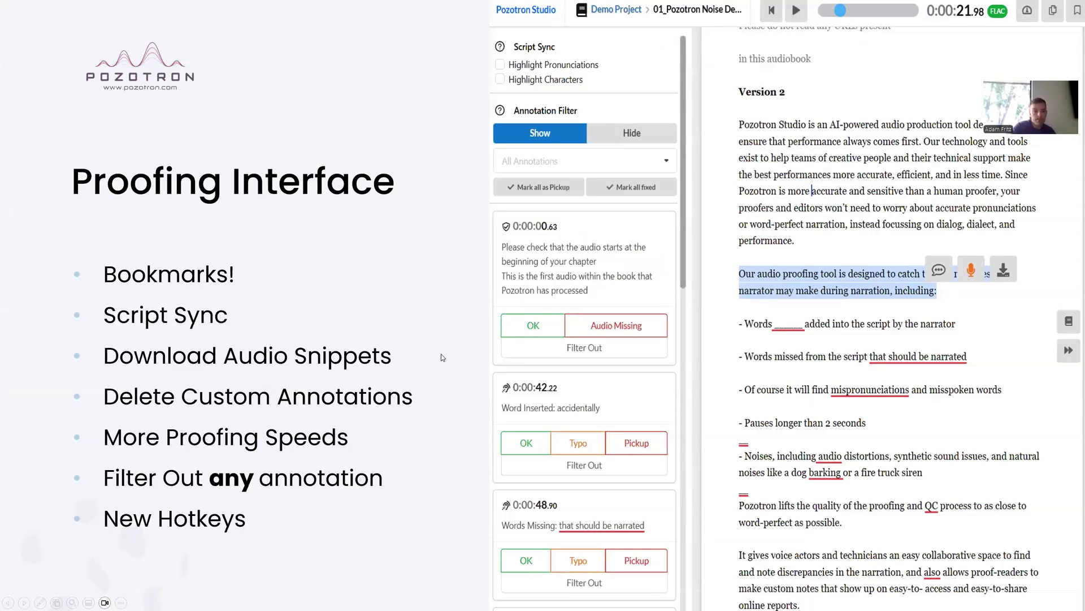
- Go from the proofing page to the project's Pronunciation research list
click(515, 310)
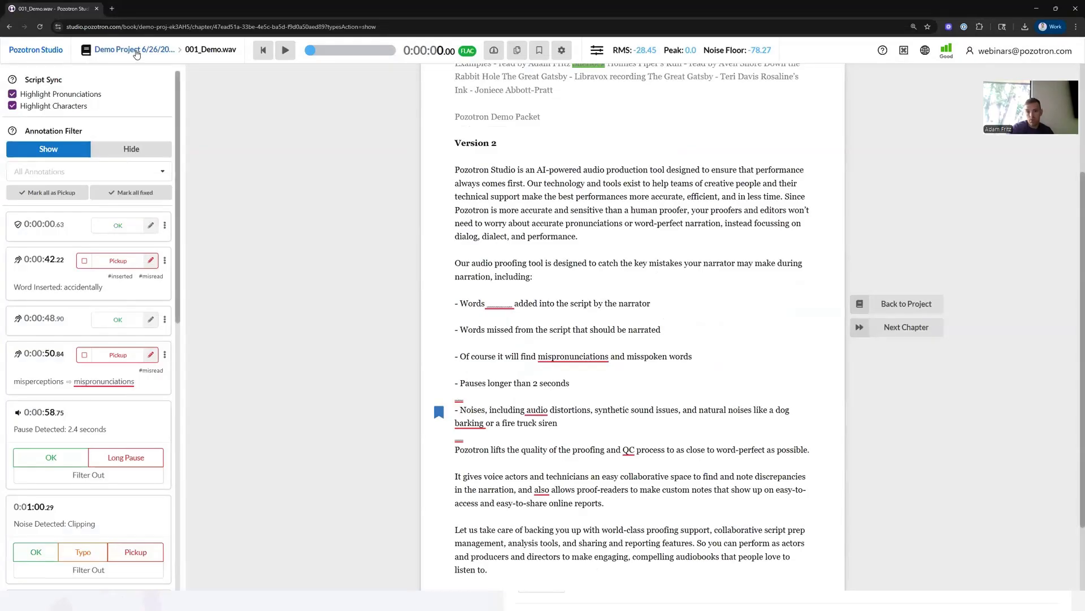
click(136, 52)
click(194, 92)
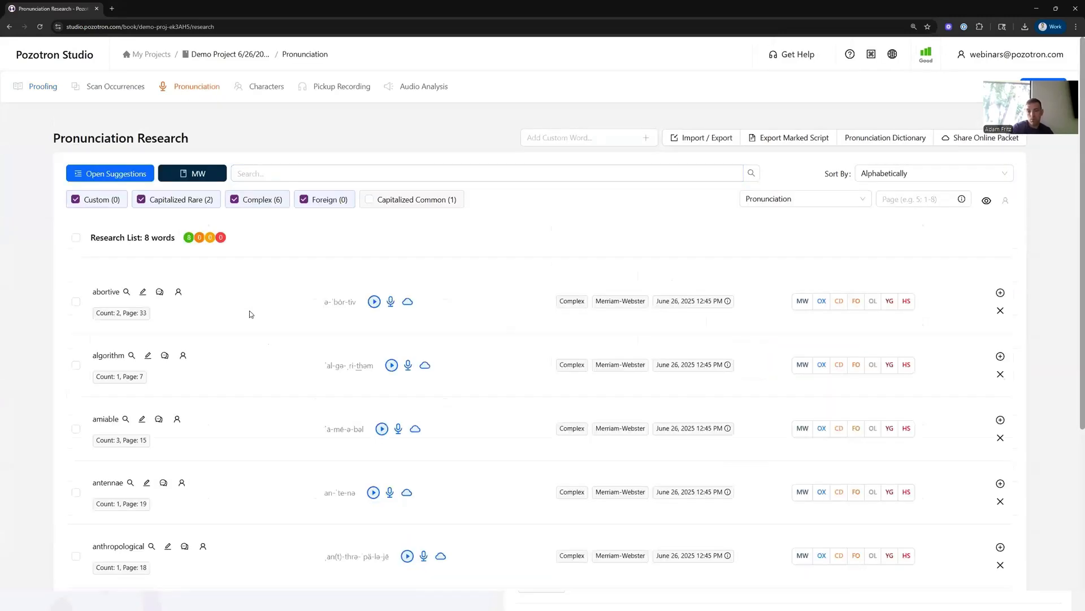
- Assign the account's user as responsible for the pronunciation entry of the word "abortive"
scroll(250, 315, down, 1)
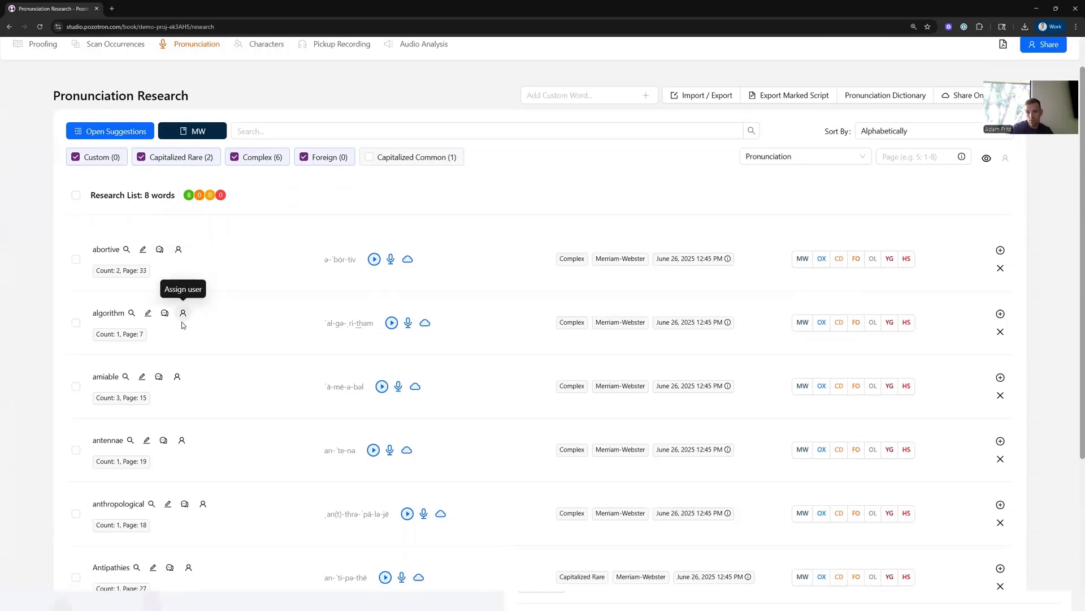
click(179, 251)
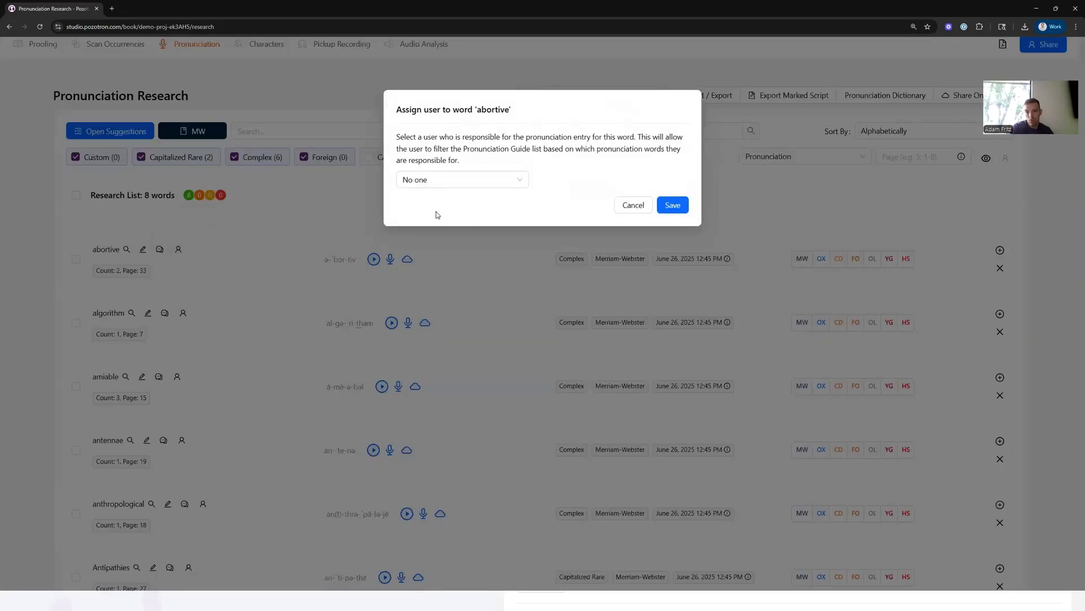
click(474, 182)
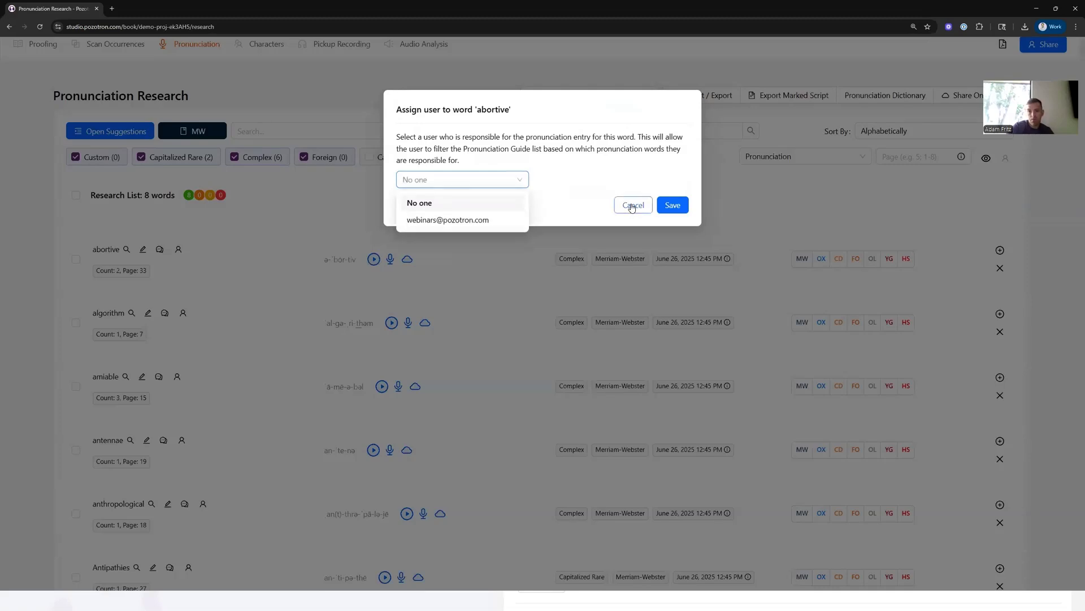
click(454, 258)
click(178, 250)
click(446, 179)
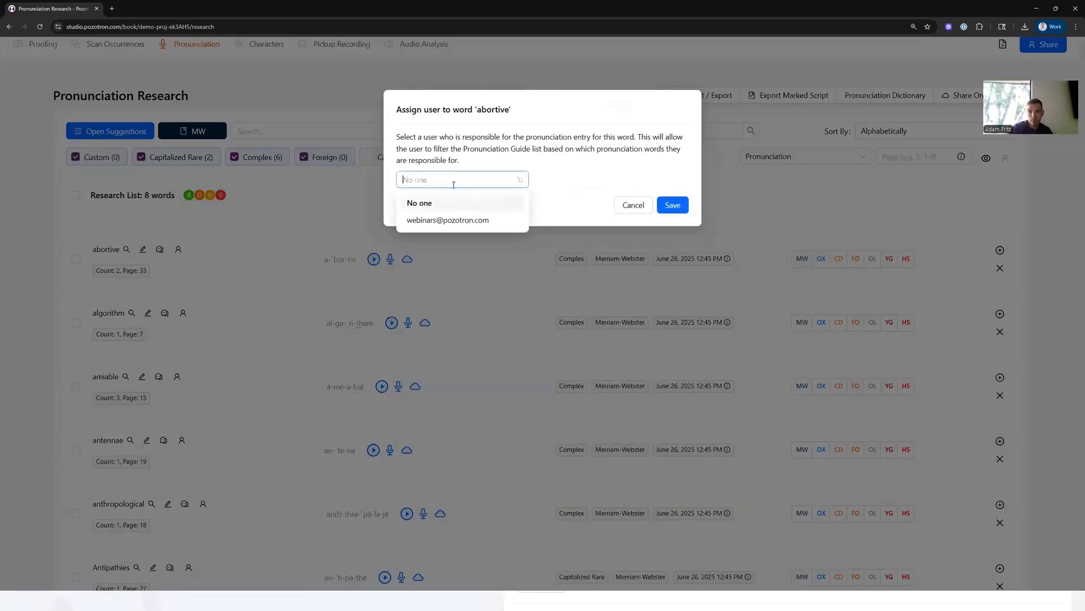
click(443, 221)
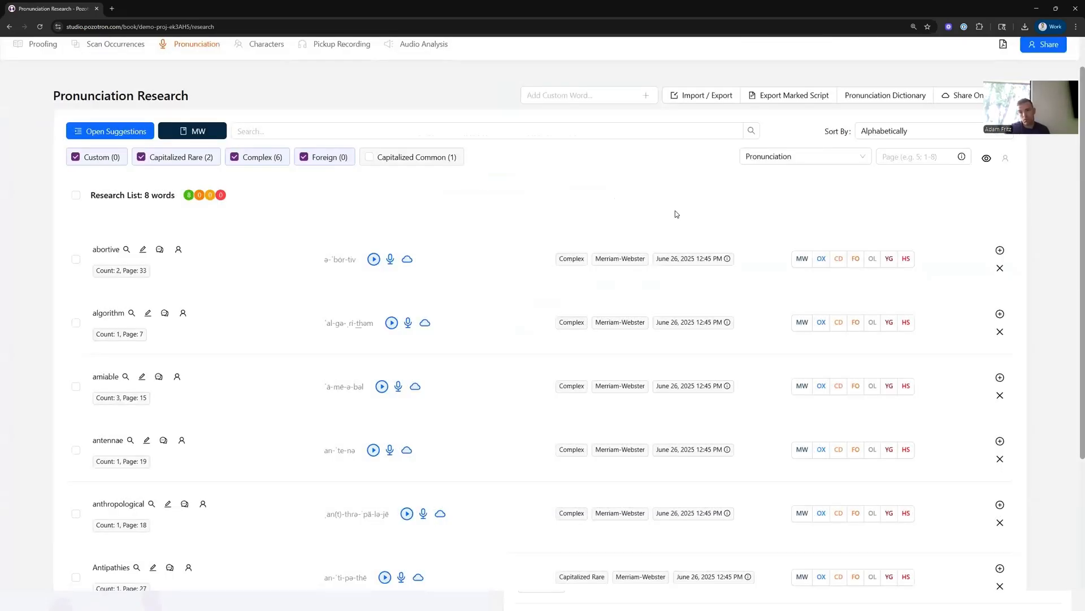
click(673, 206)
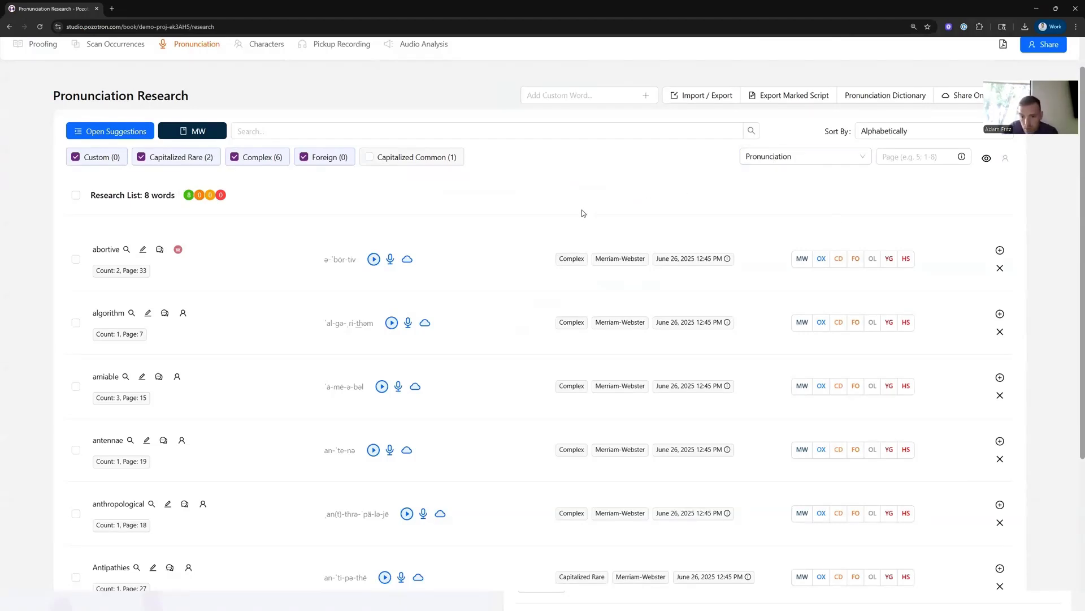
- Filter the research list to words assigned to me, then switch the filter back to Pronunciation
scroll(582, 214, up, 1)
click(760, 203)
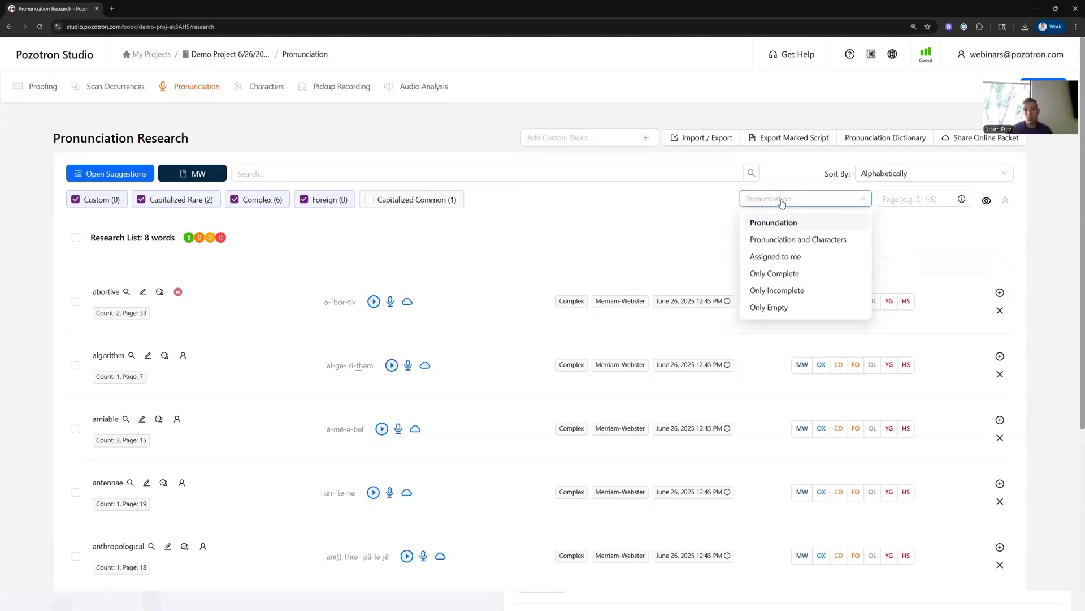
click(777, 260)
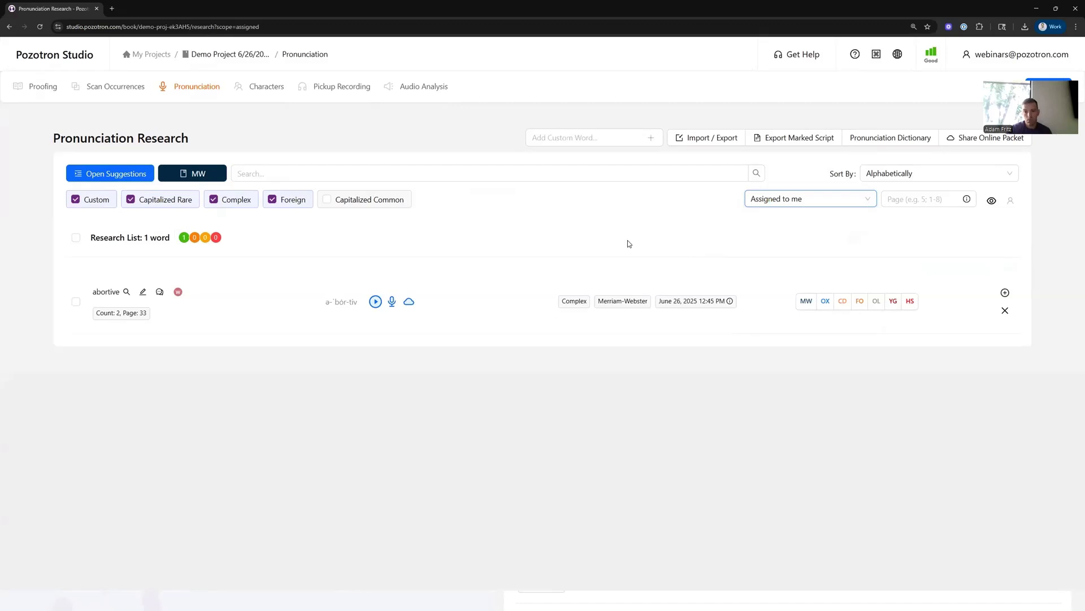
click(782, 211)
click(781, 224)
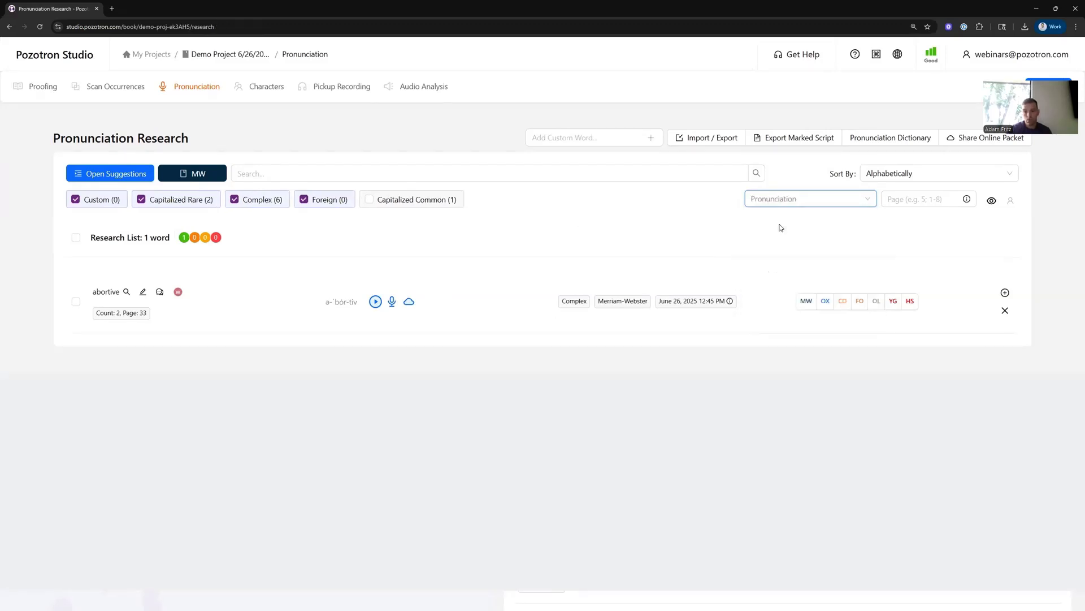
- Check algorithm, amiable, antennae and anthropological, and assign the account's user to the word "amiable"
scroll(283, 300, down, 1)
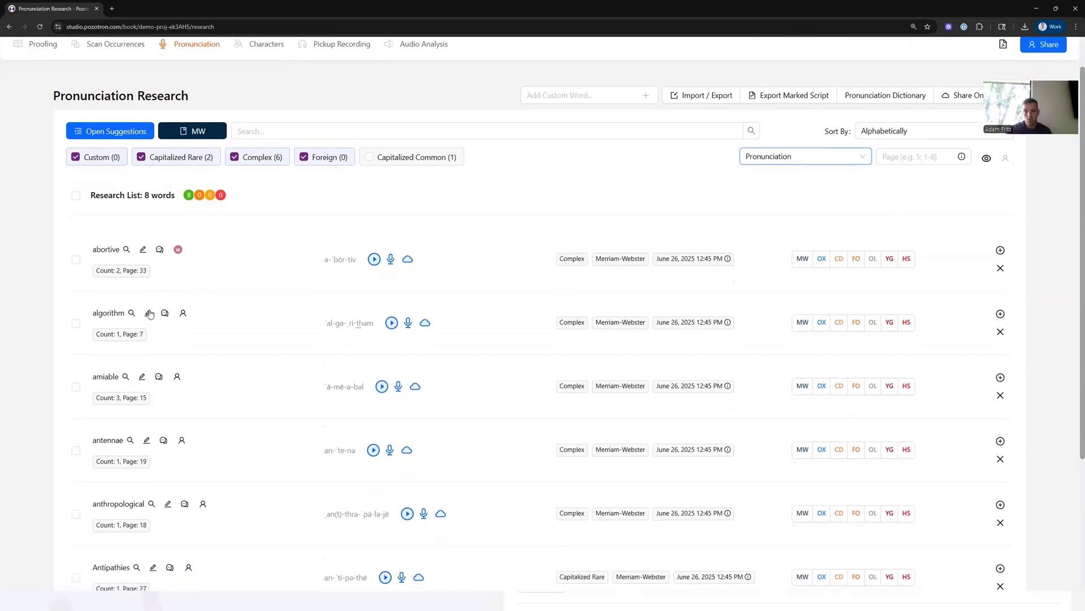
click(75, 322)
click(76, 386)
click(76, 450)
click(76, 513)
click(176, 377)
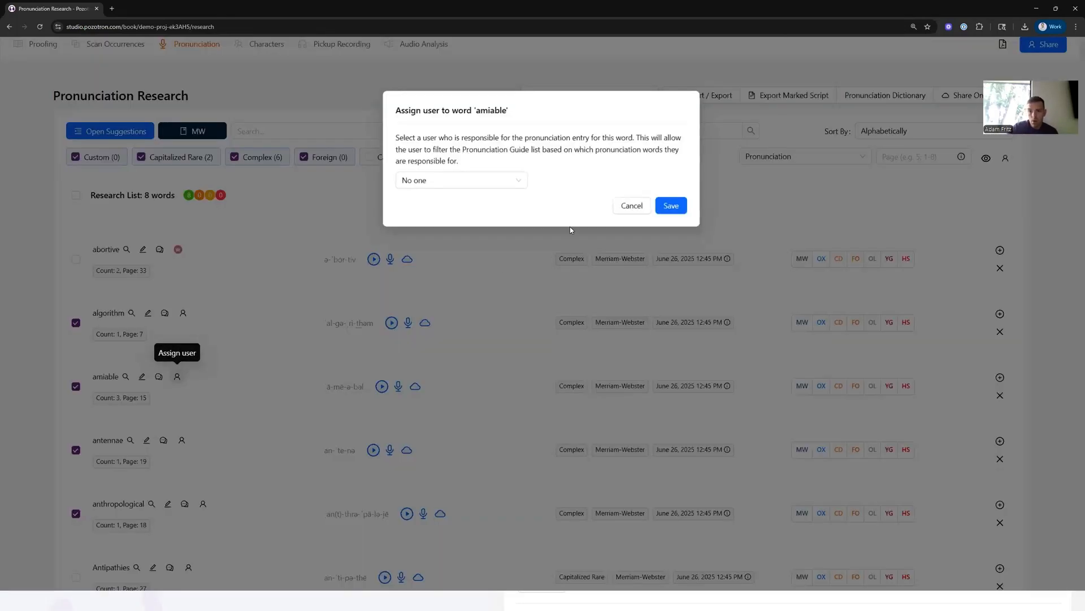
click(484, 181)
click(475, 220)
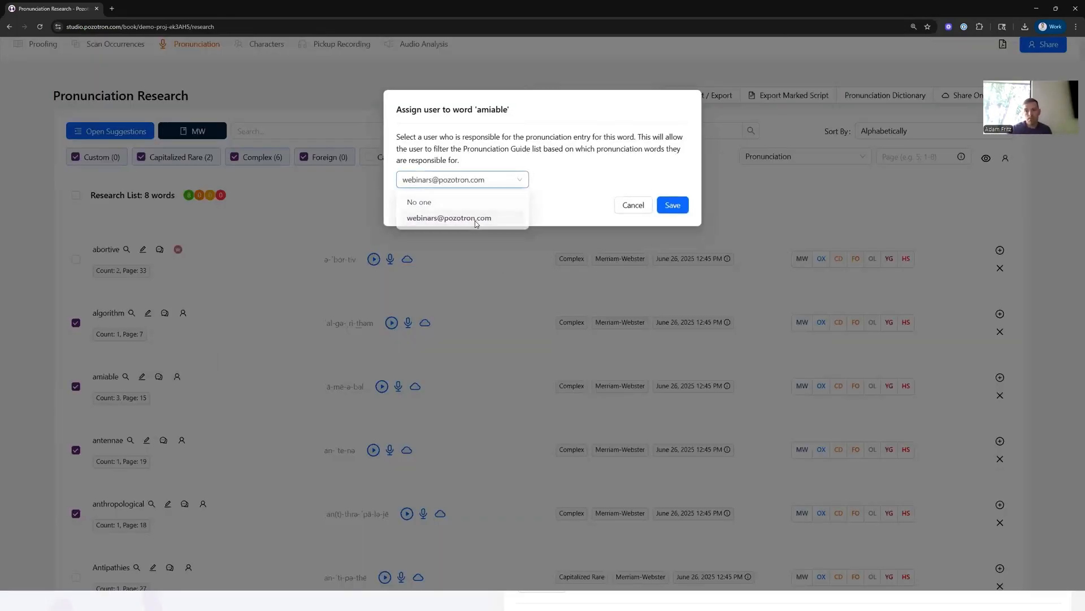
click(660, 203)
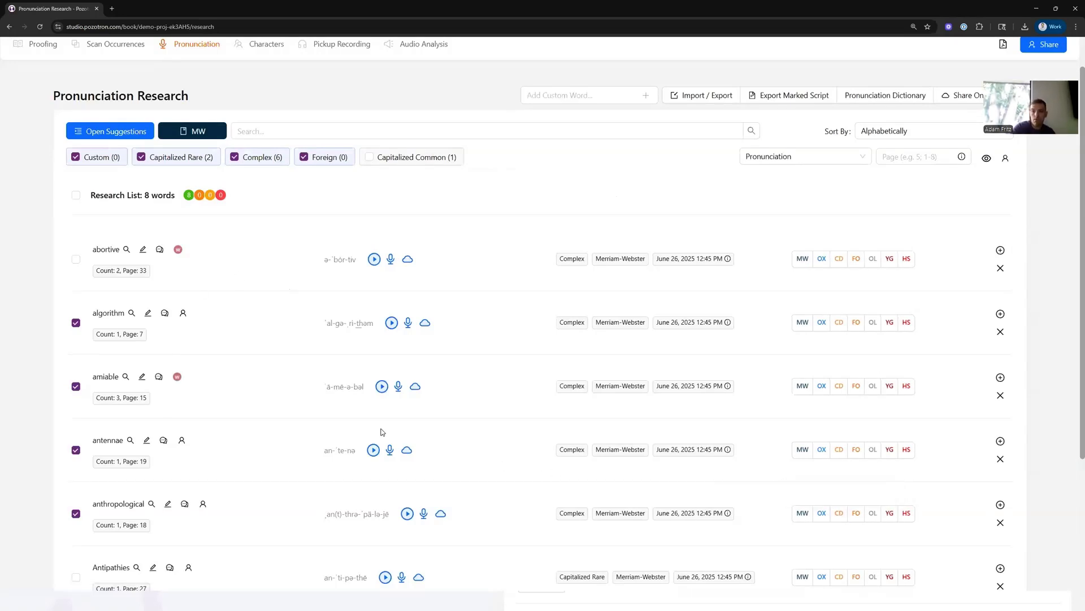
- Bulk-assign the account's user to all the checked words
click(1006, 157)
click(444, 180)
click(446, 220)
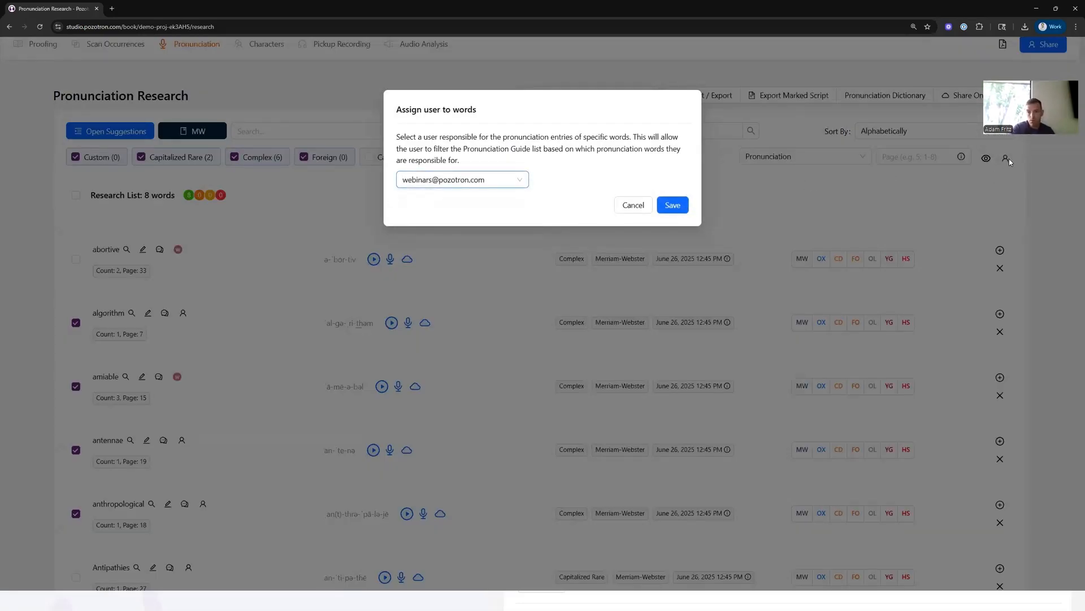
click(678, 204)
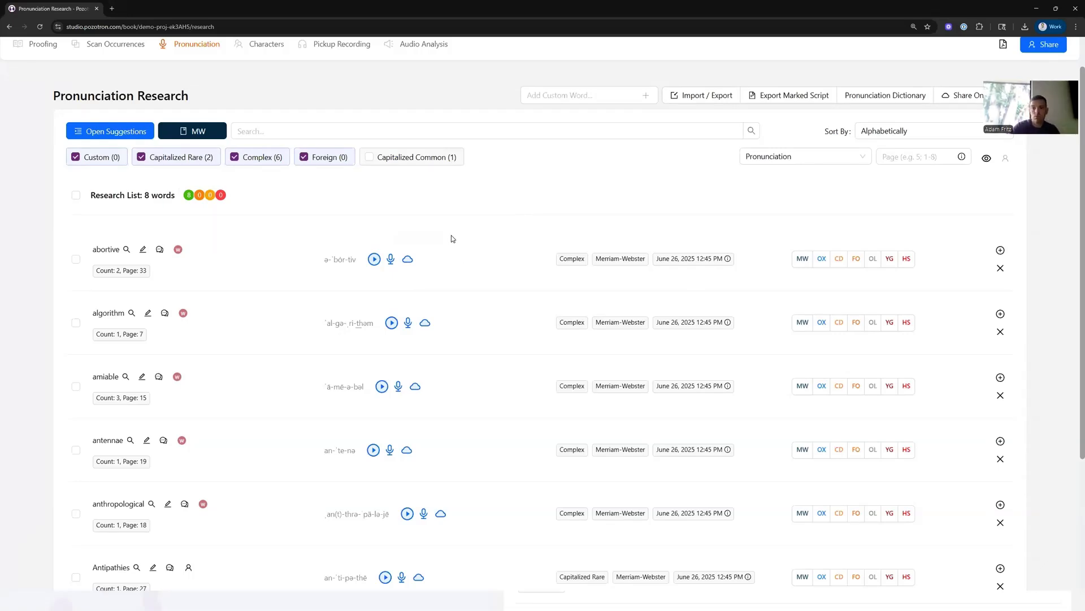
- Open the activity log for "abortive" and replace its research data with the dictionary entry
click(697, 259)
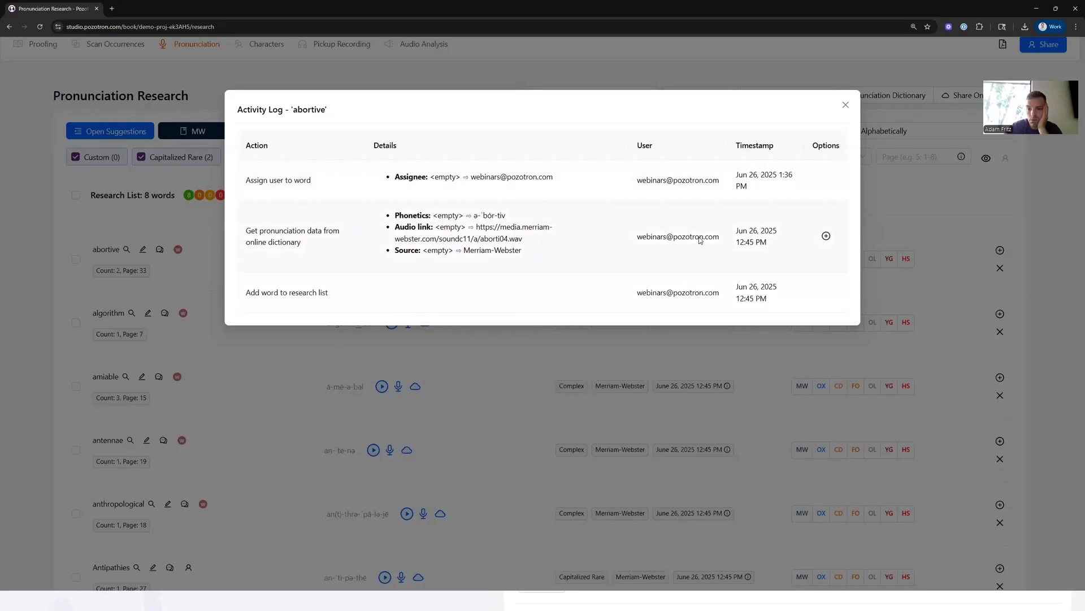
click(826, 236)
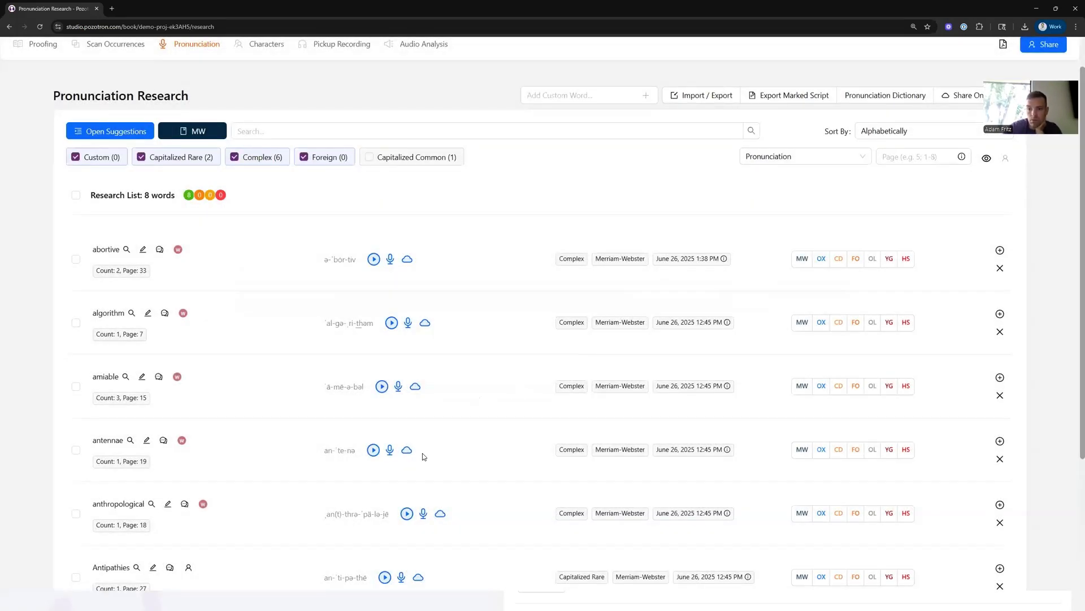
- Record a new user pronunciation for "abortive" and save it
click(390, 259)
click(500, 139)
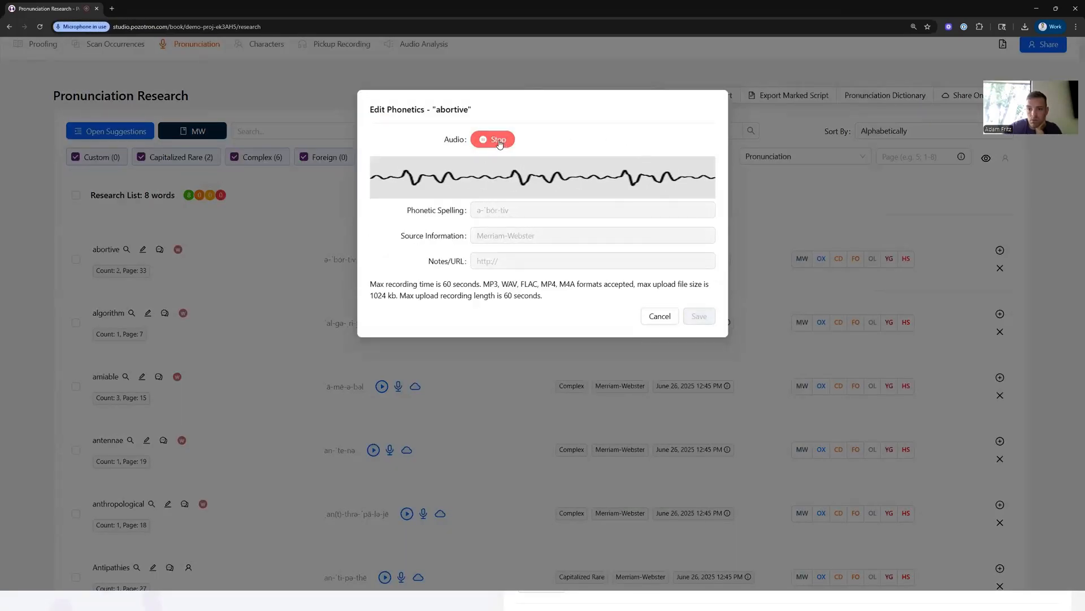
click(499, 140)
click(698, 271)
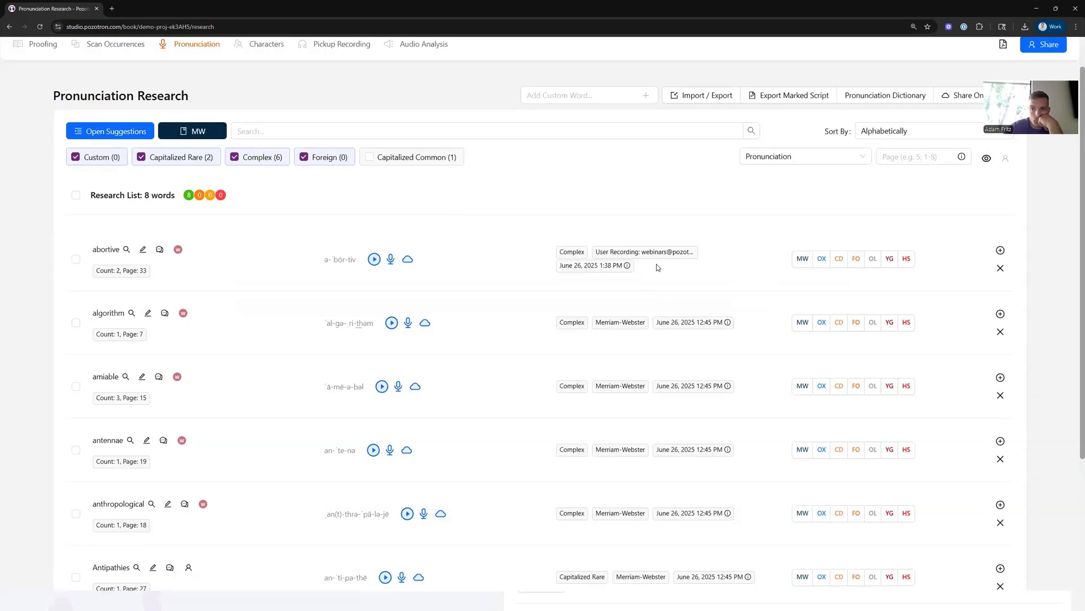
- Restore the Merriam-Webster pronunciation for "abortive" from its activity log and play it
click(622, 270)
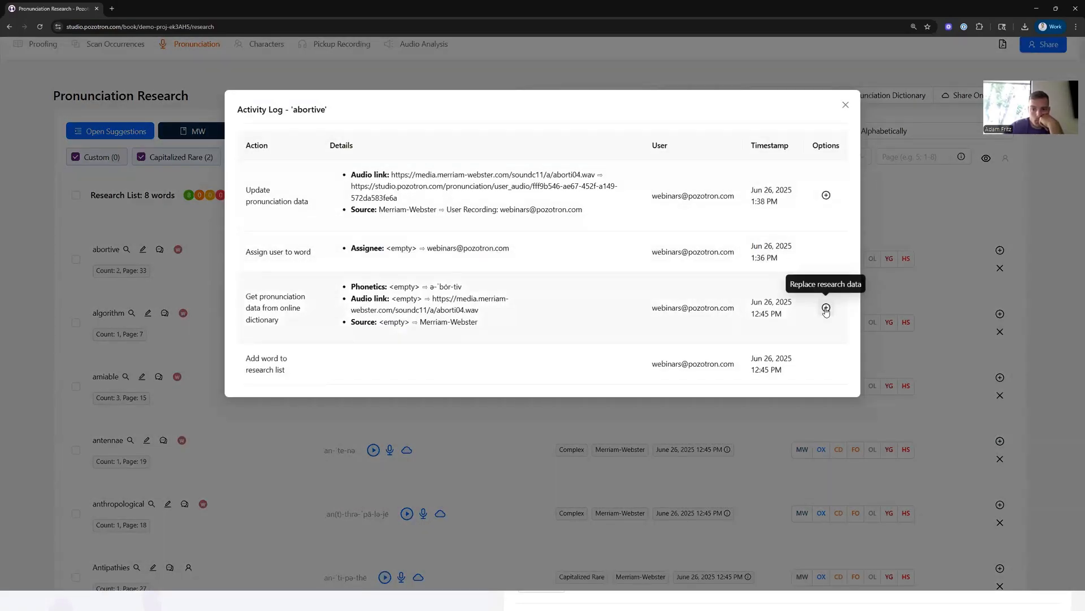
click(825, 309)
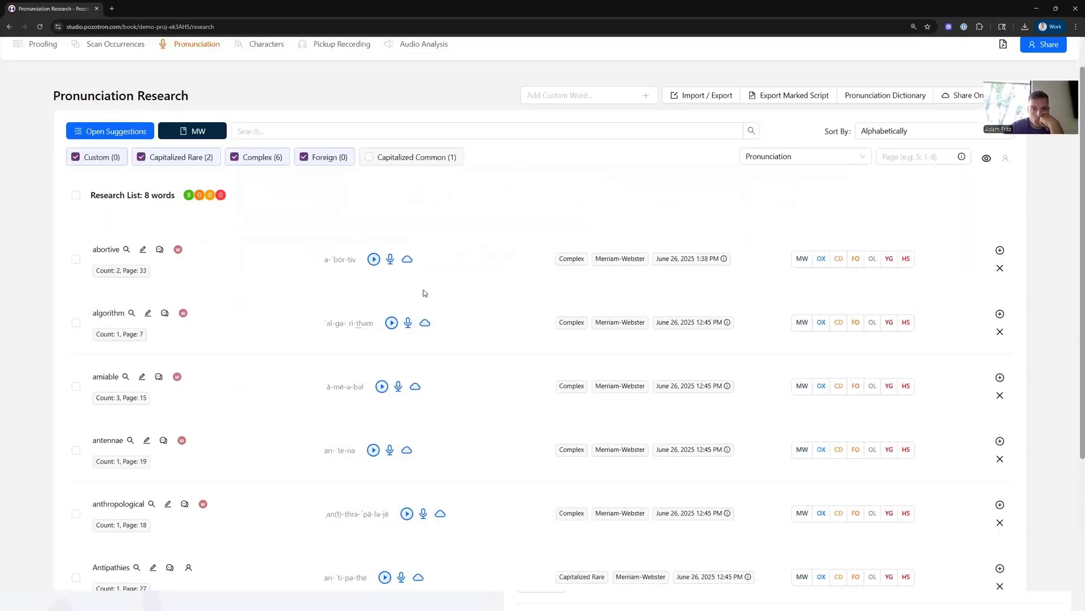
click(374, 259)
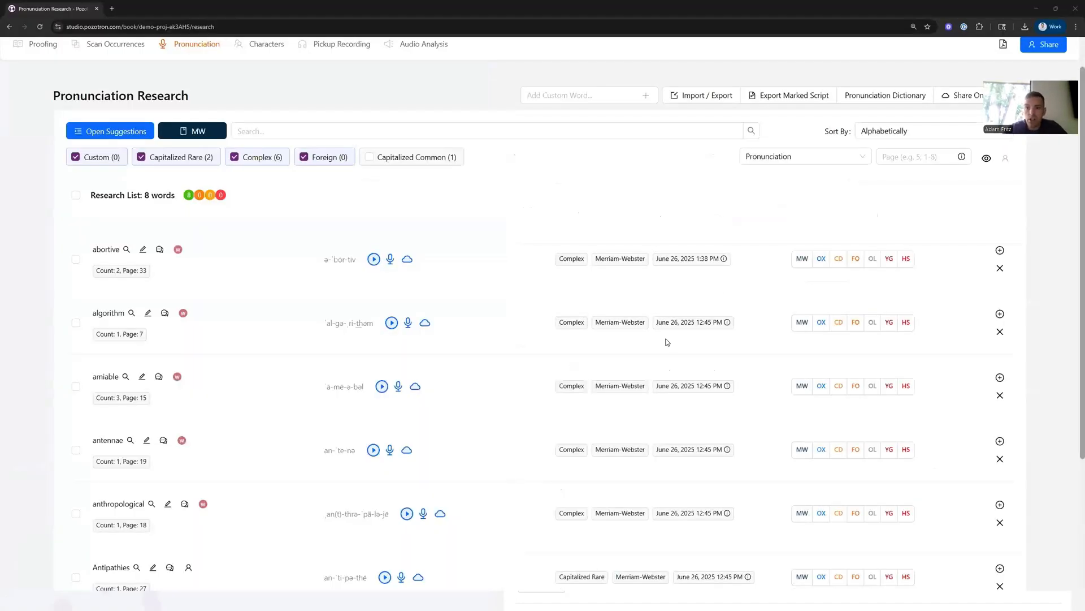
- Open the project's sharing settings, review the participant role options, and close the dialog
scroll(667, 342, up, 1)
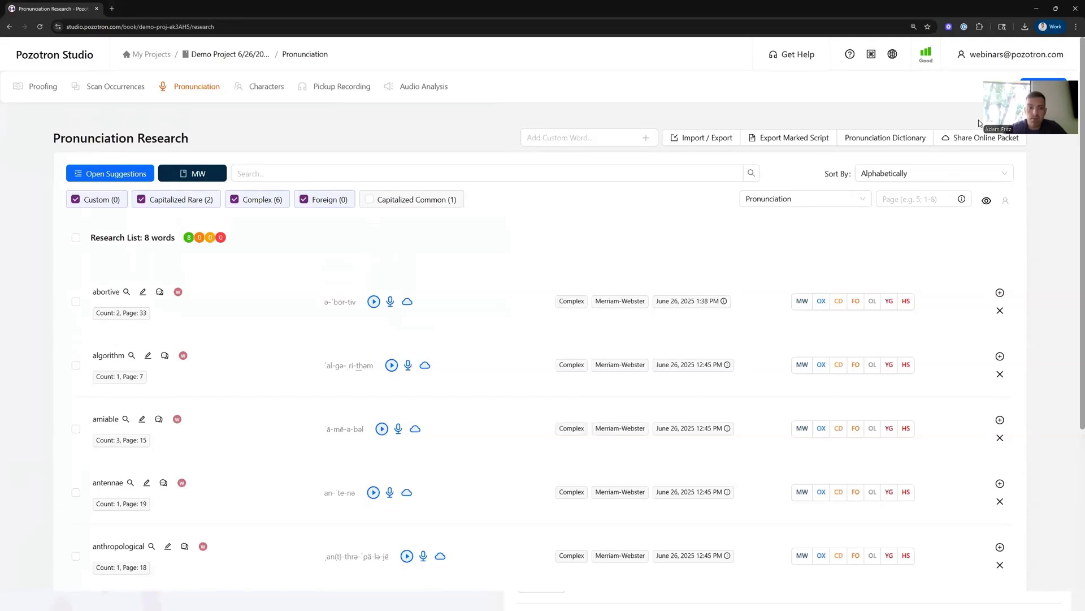
click(1043, 87)
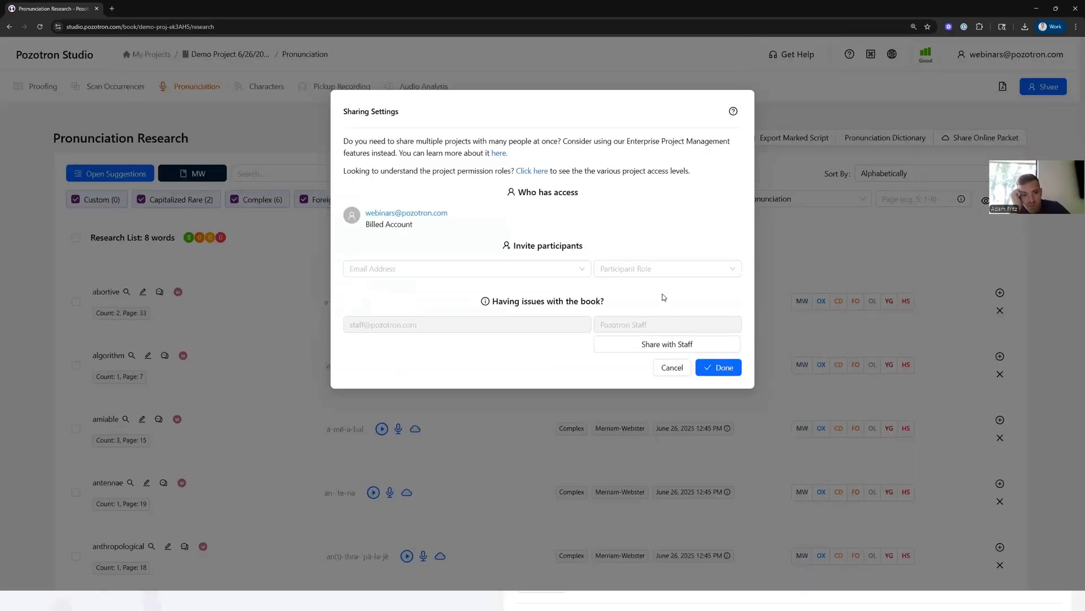
click(654, 269)
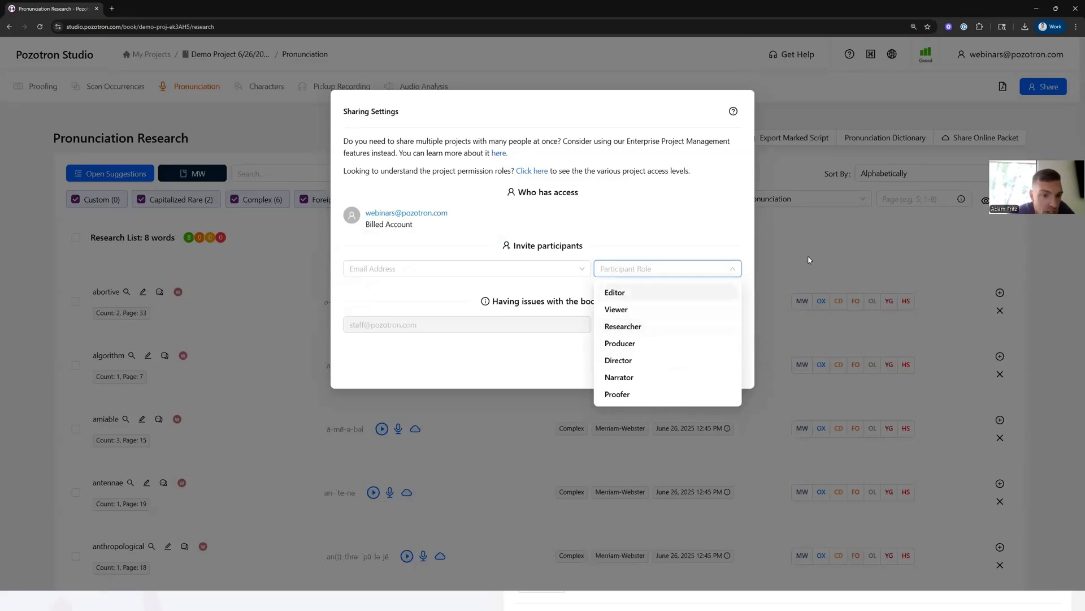
click(631, 183)
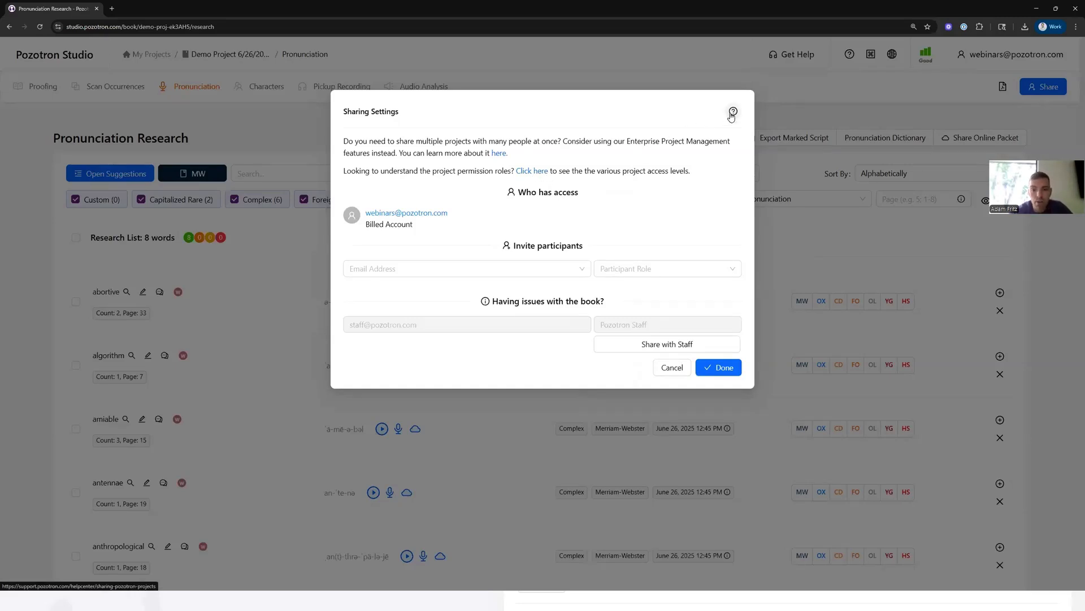
click(816, 249)
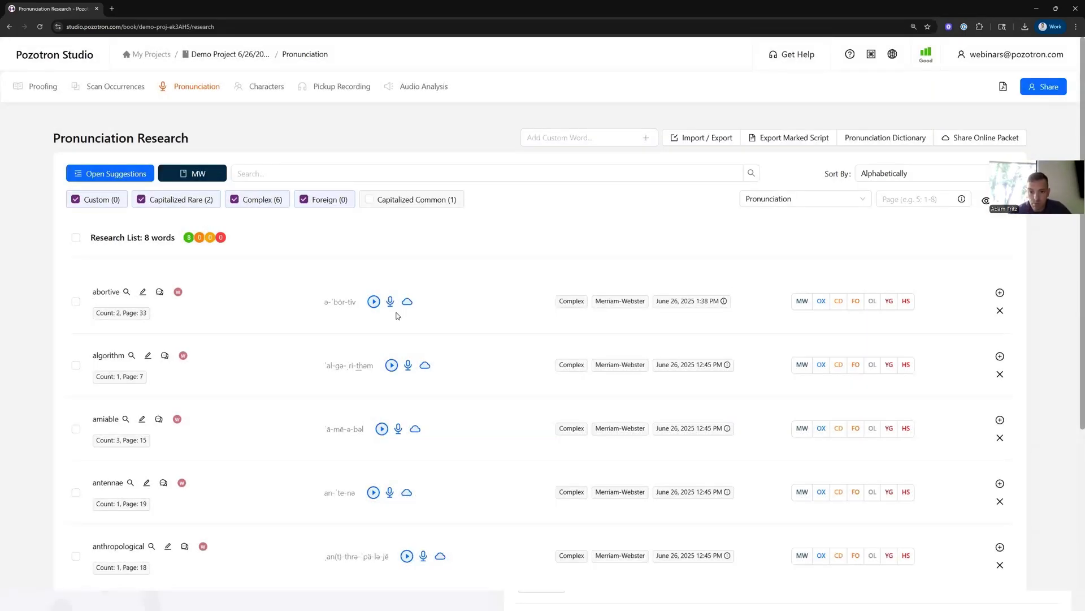
- Open the pronunciation suggestions, view the hotkey list, and toggle the word context for 'Aven'
click(130, 180)
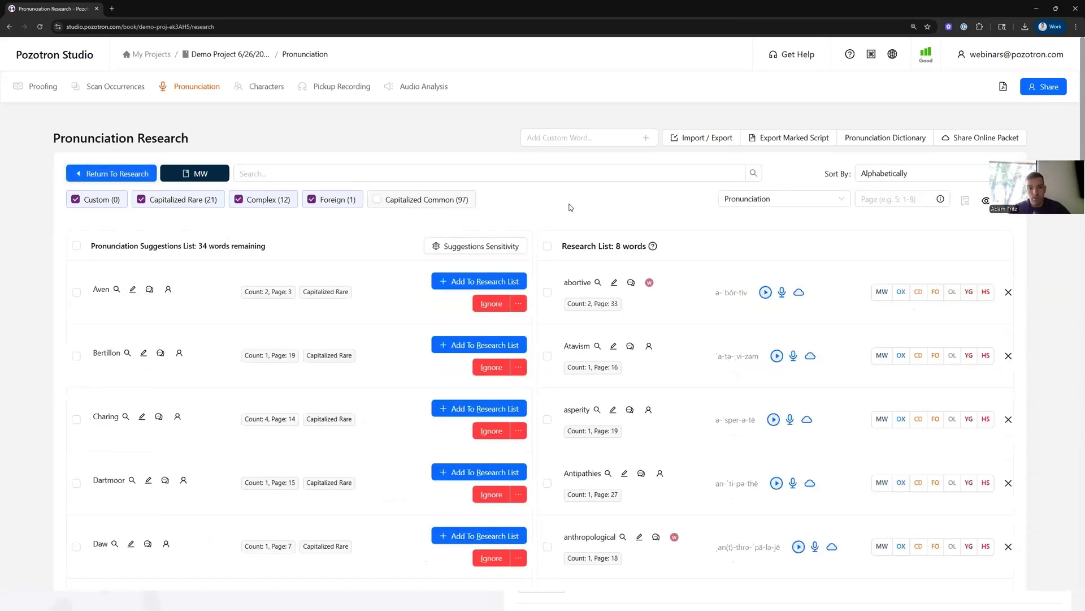
click(871, 57)
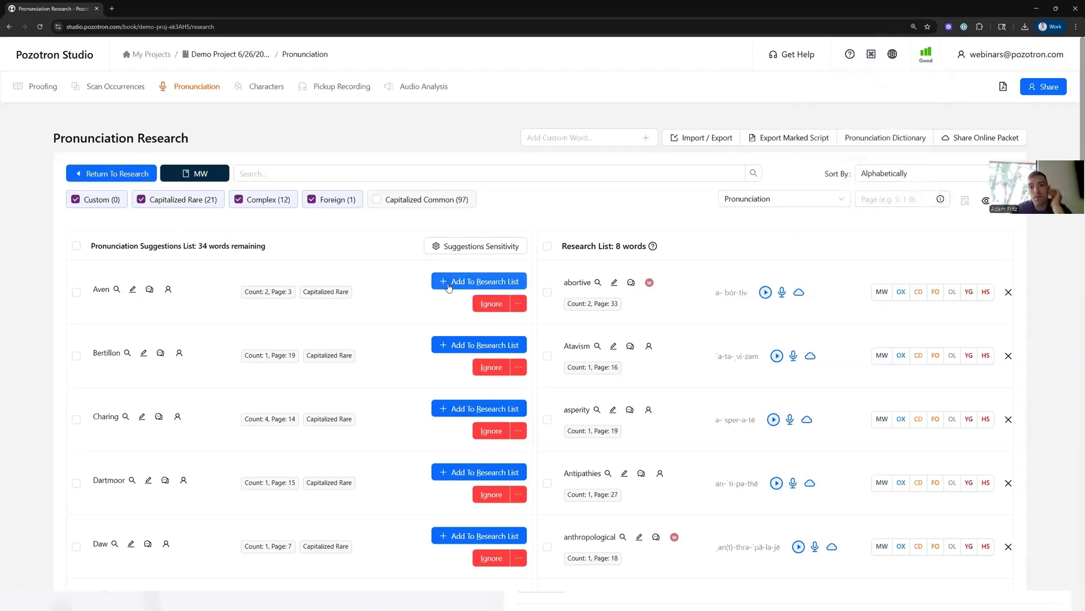
click(871, 57)
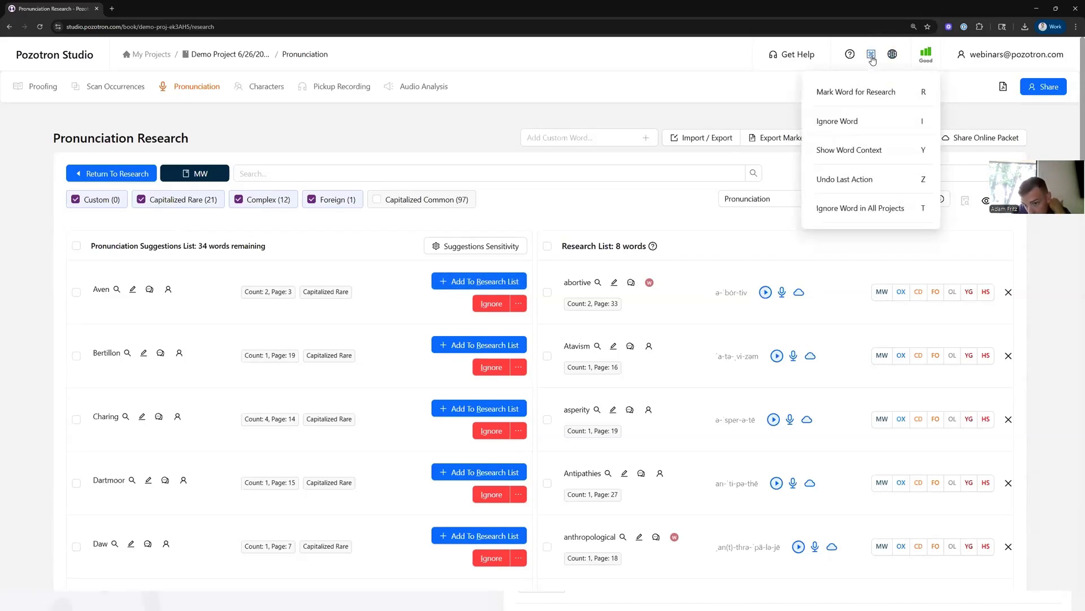
mouse_move(871, 57)
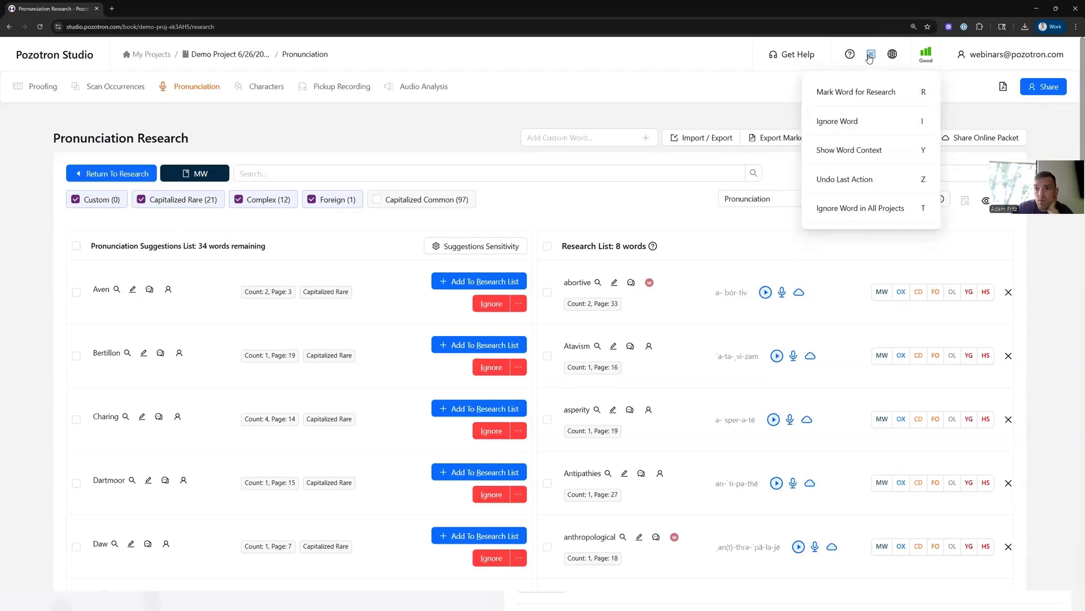
key(y)
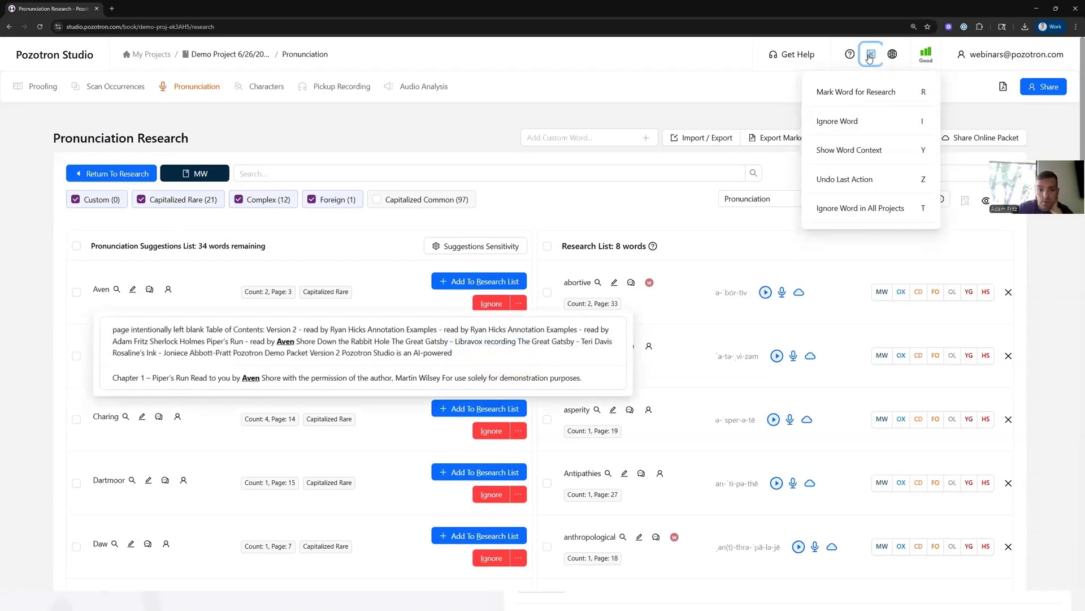
key(y)
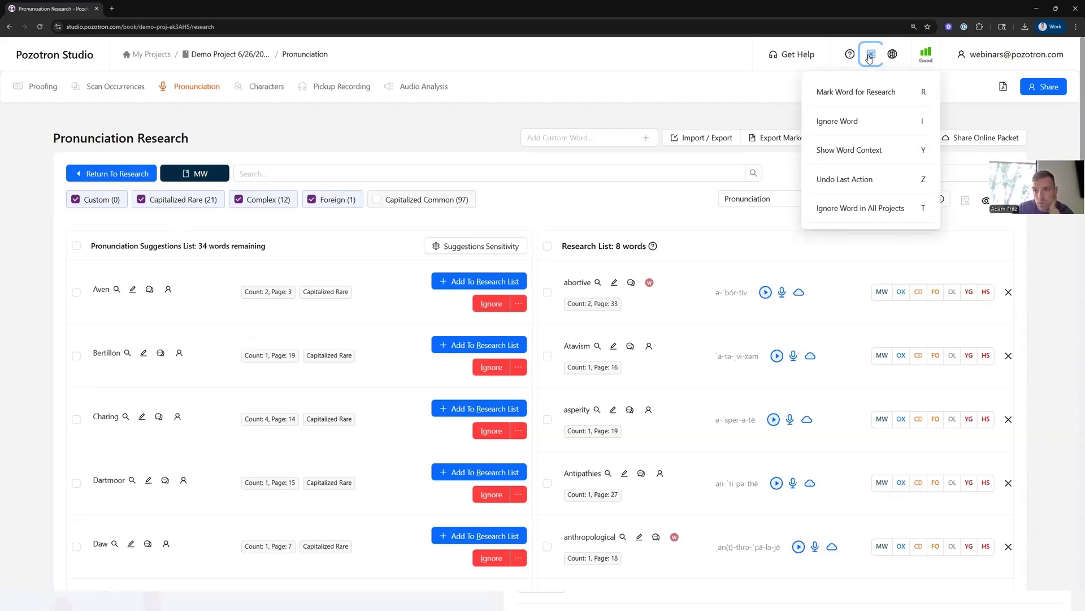
- Ignore 'Aven' and undo the ignore
click(491, 305)
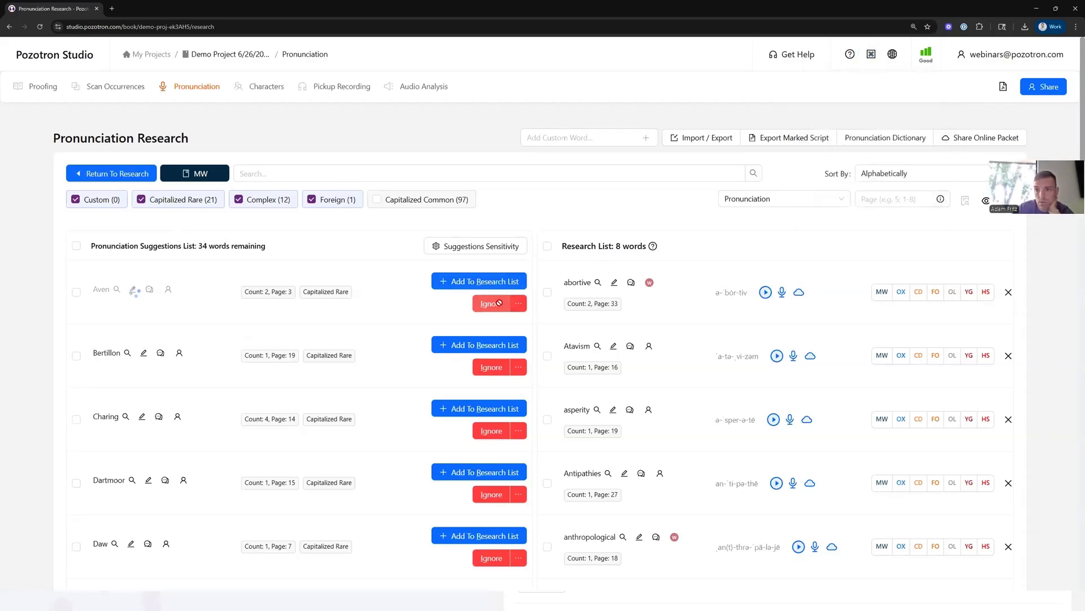
key(ctrl+z)
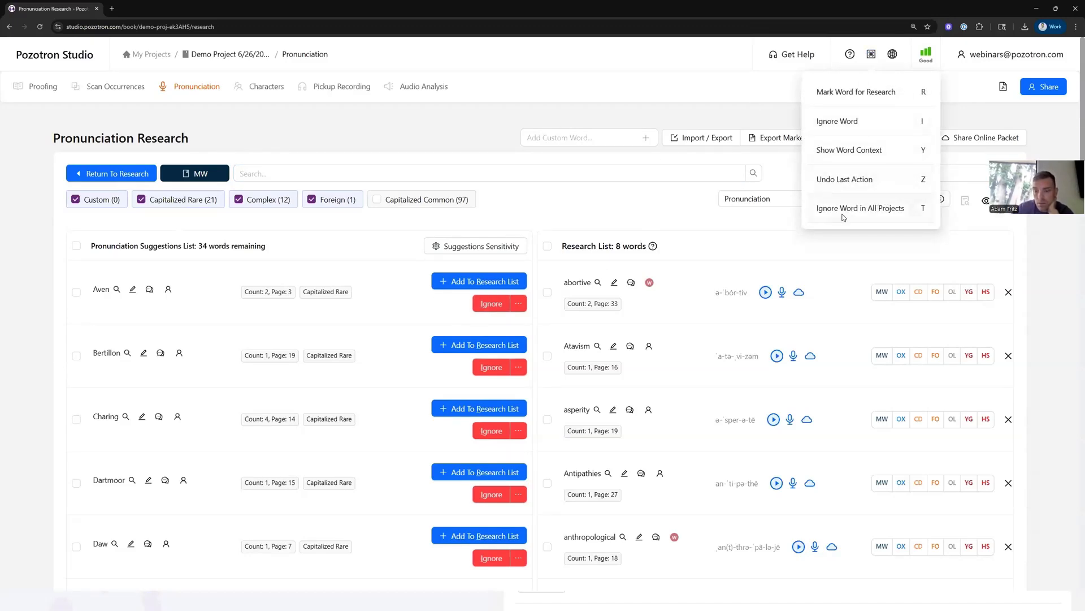
- Ignore 'Aven' through the ignore options menu
click(519, 308)
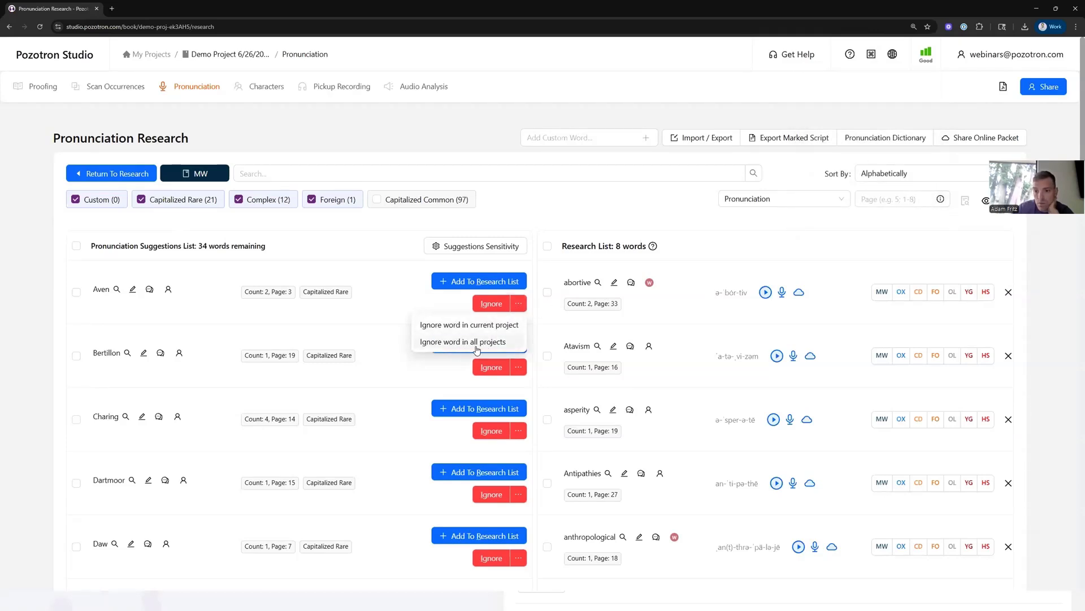
click(534, 221)
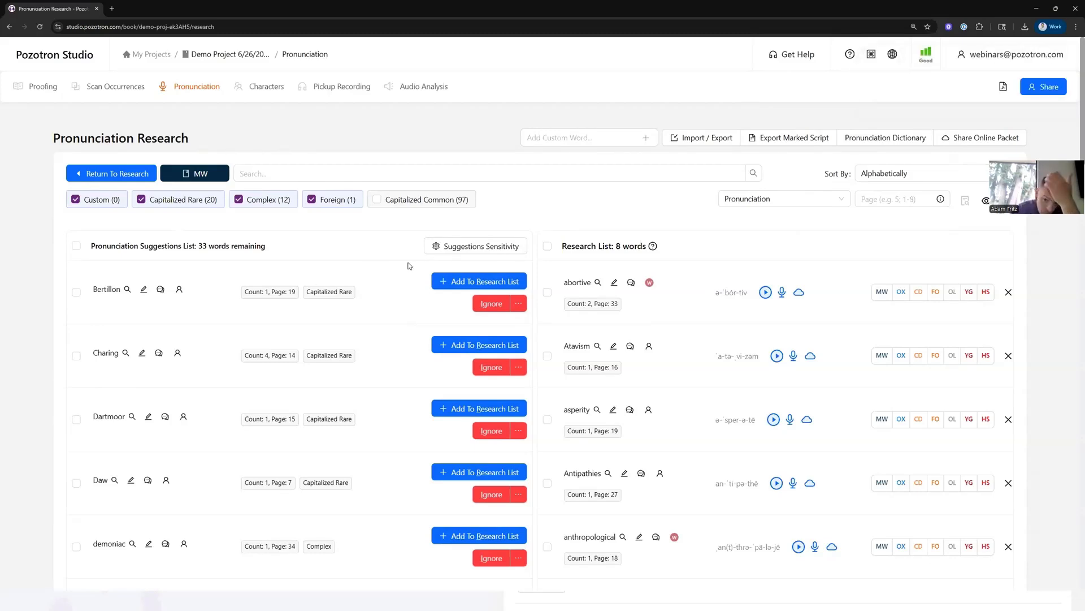
click(869, 55)
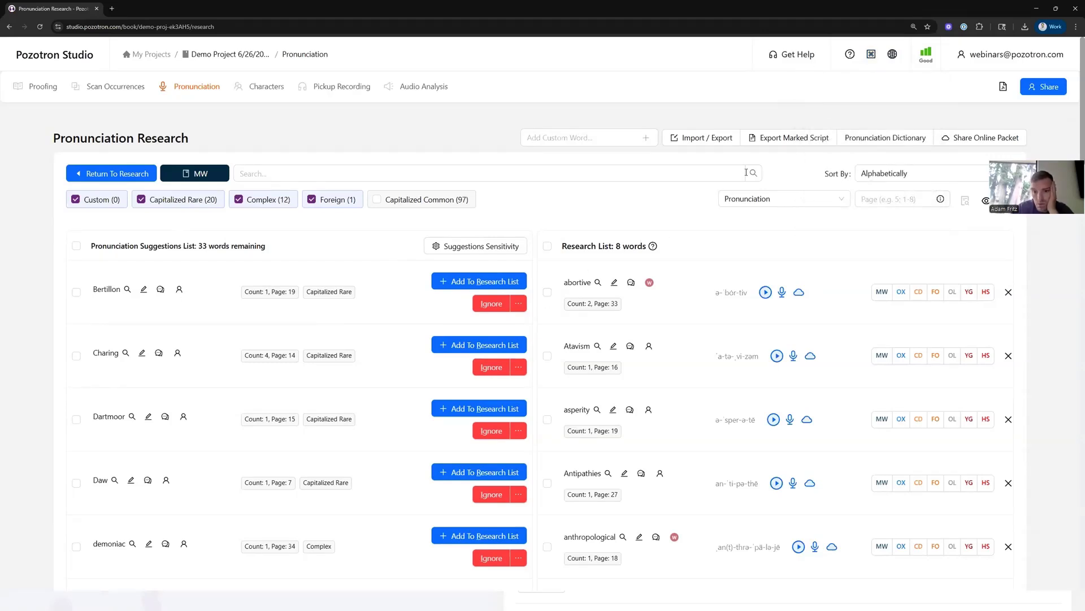
- Return to the research list and switch 'antennae' to the Oxford Dictionaries [GB] alternative pronunciation after playing it
mouse_move(872, 61)
click(139, 176)
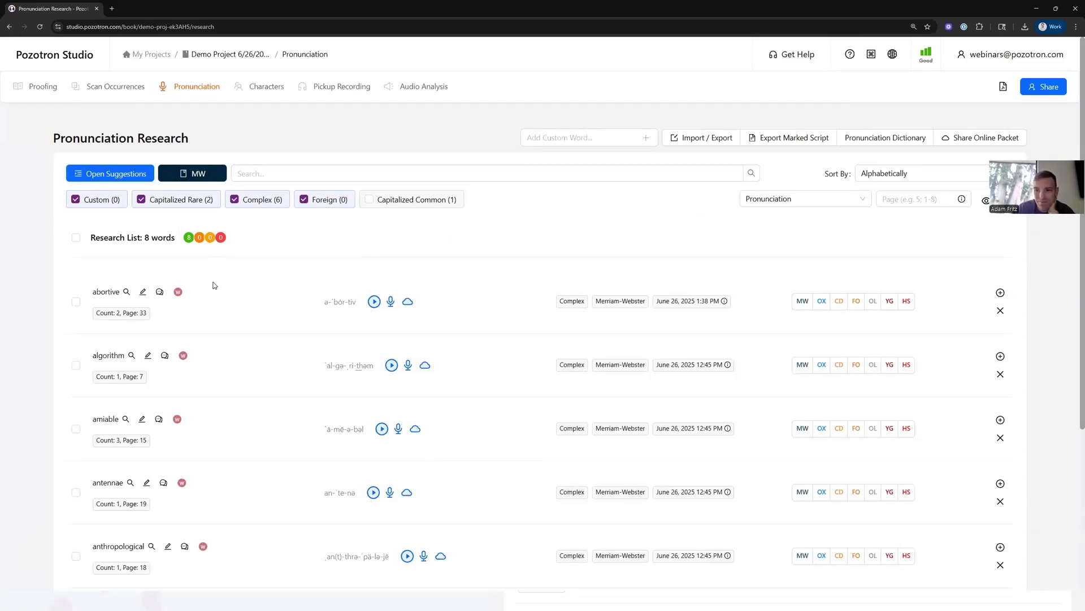
scroll(408, 359, down, 2)
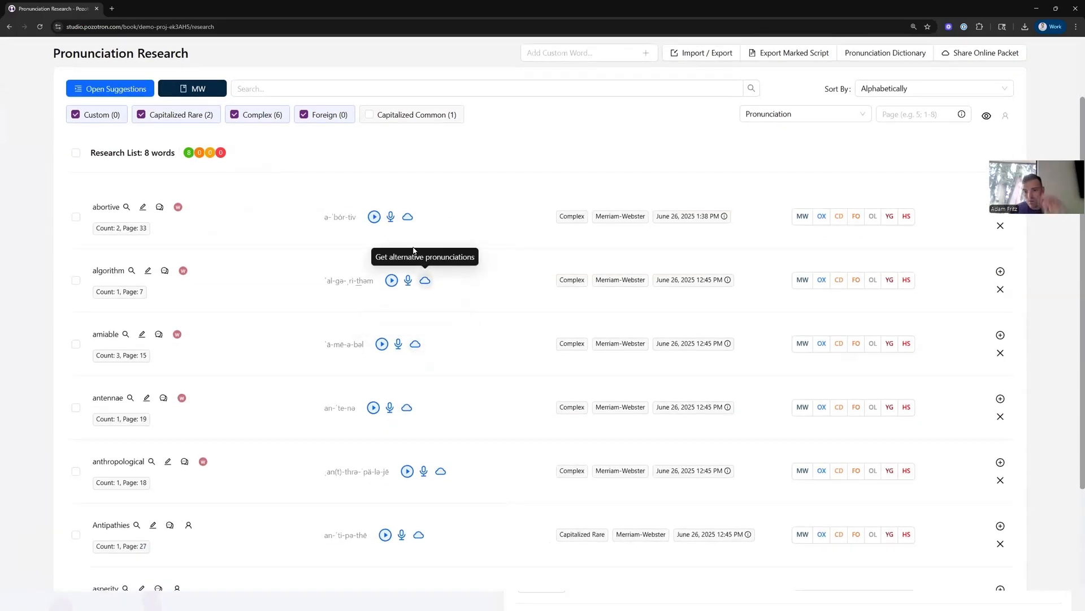
click(407, 409)
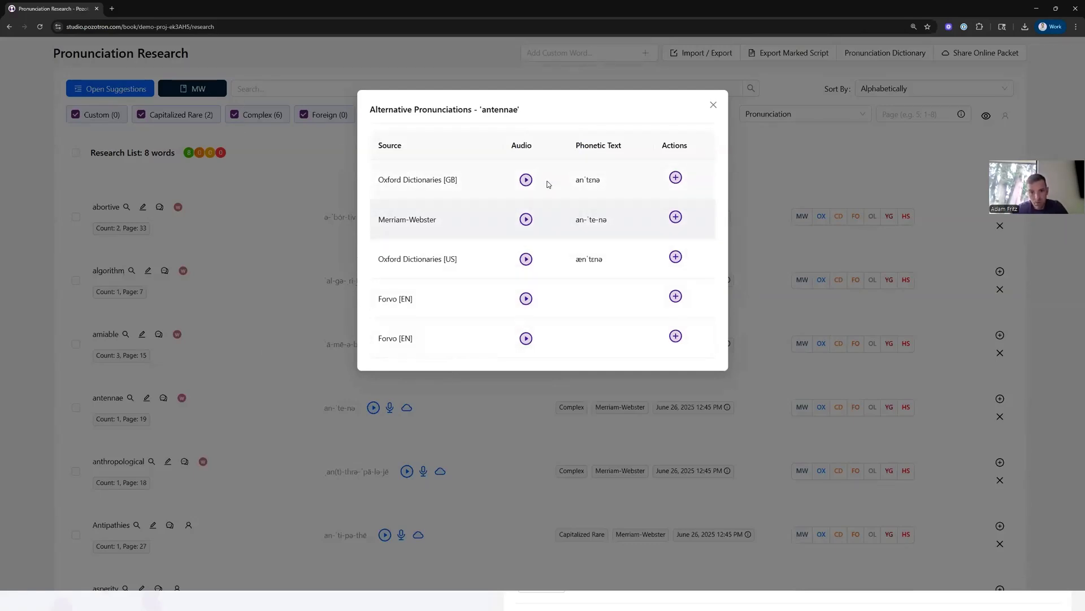
click(526, 179)
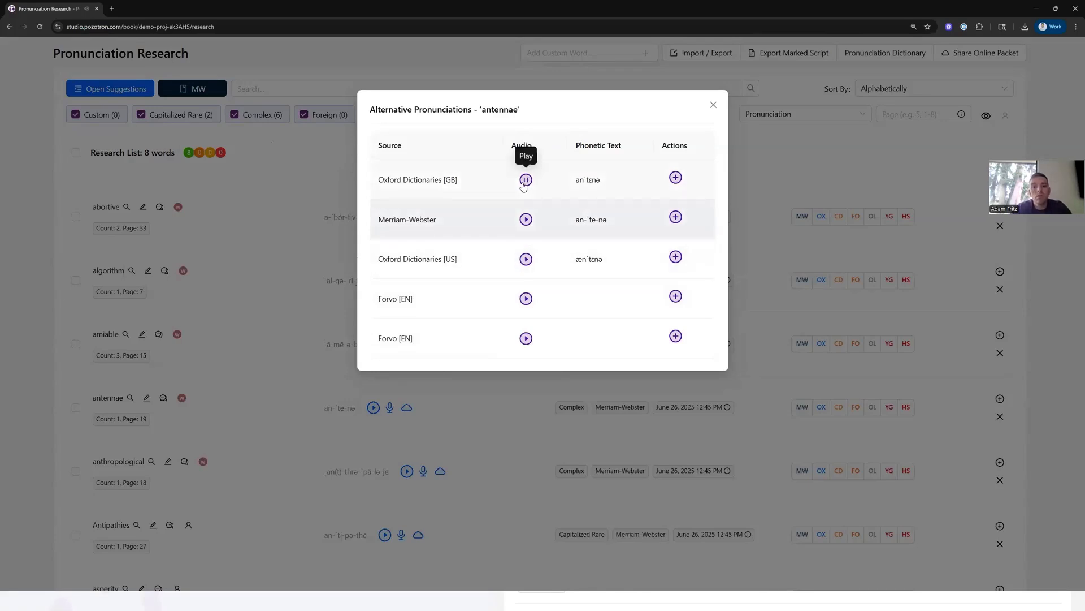
click(675, 178)
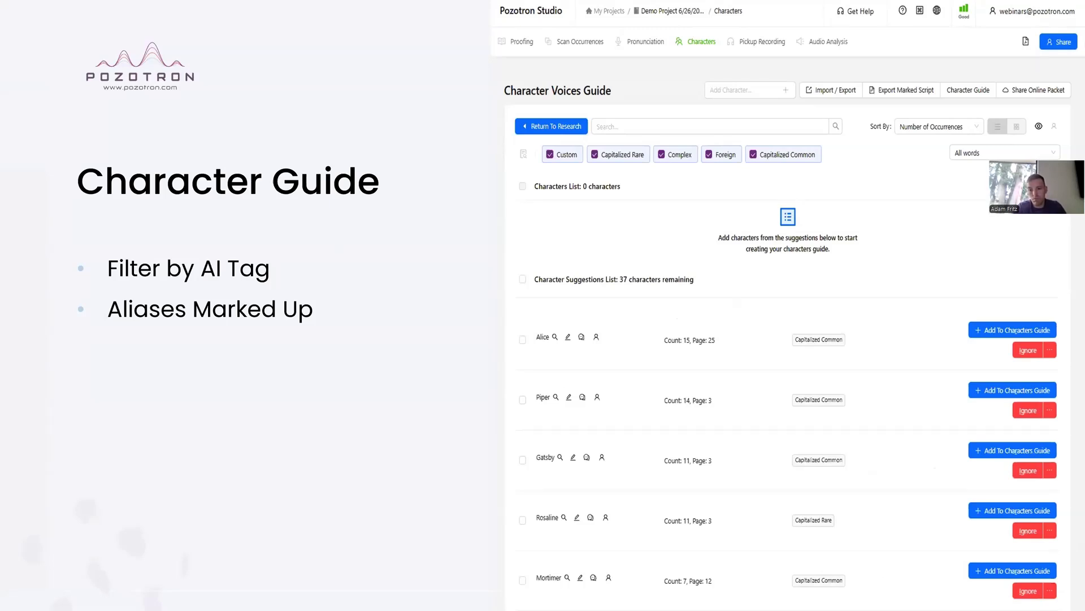
- Open the default pronunciation dictionary chooser and dismiss it with Later
key(alt+Tab)
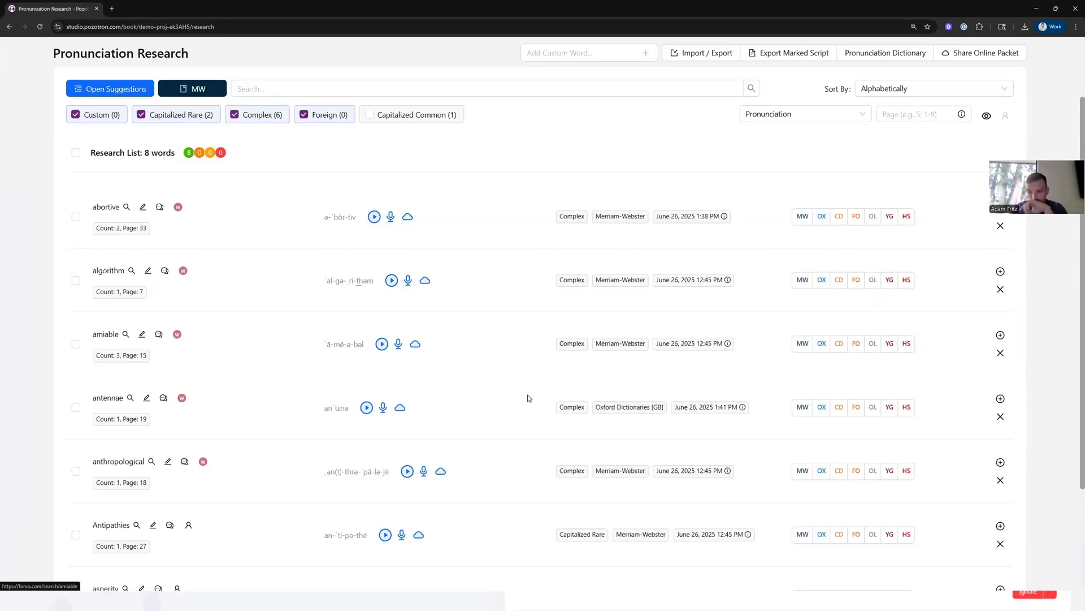
click(415, 343)
click(324, 258)
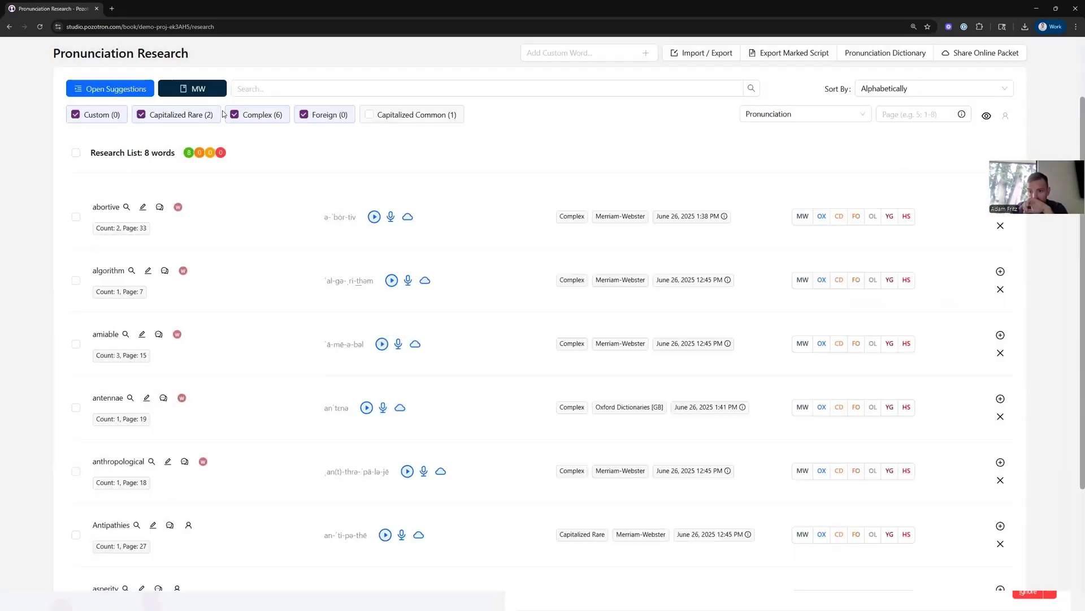
click(194, 89)
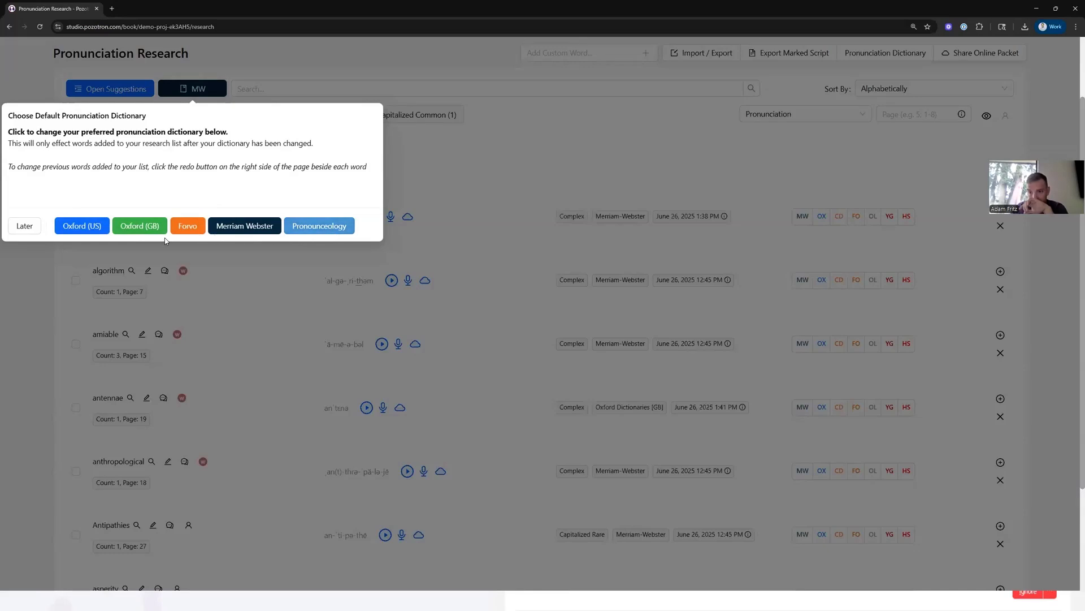
click(24, 225)
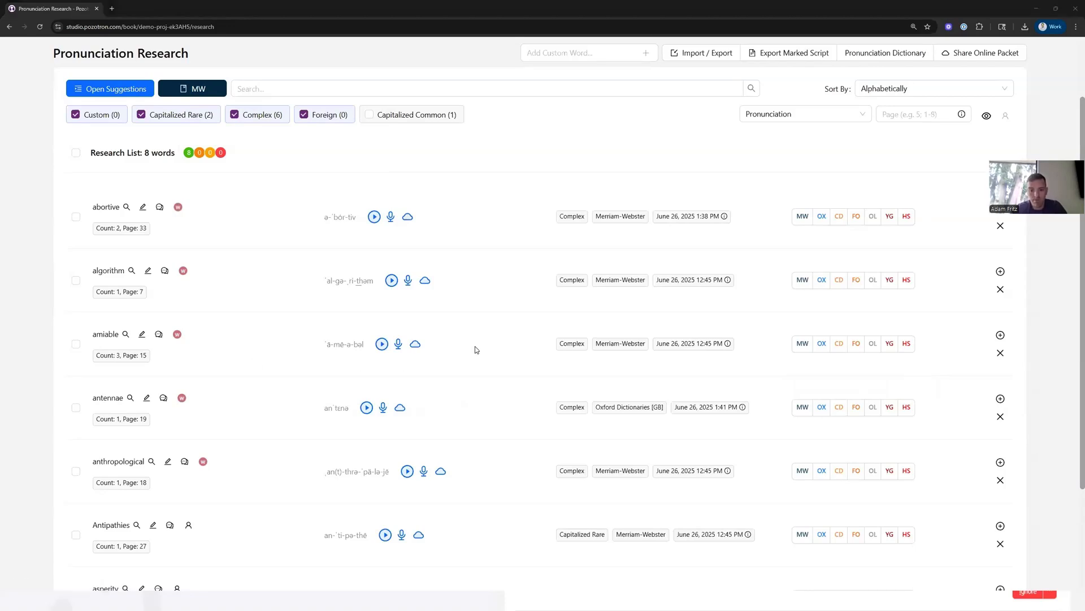
- Switch to the Characters page and open its character suggestions
scroll(285, 273, up, 2)
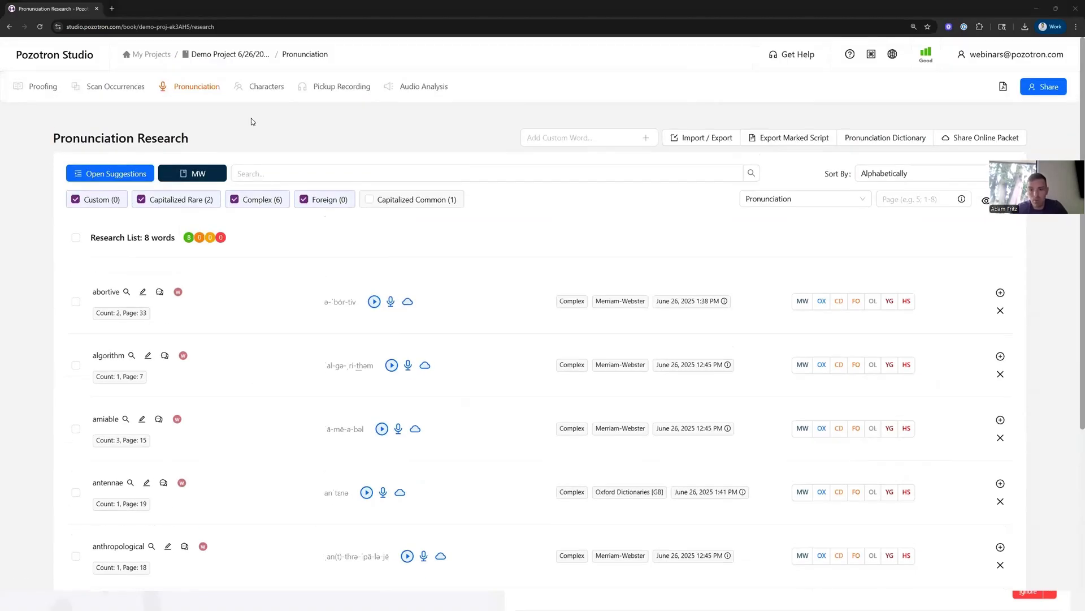
click(262, 91)
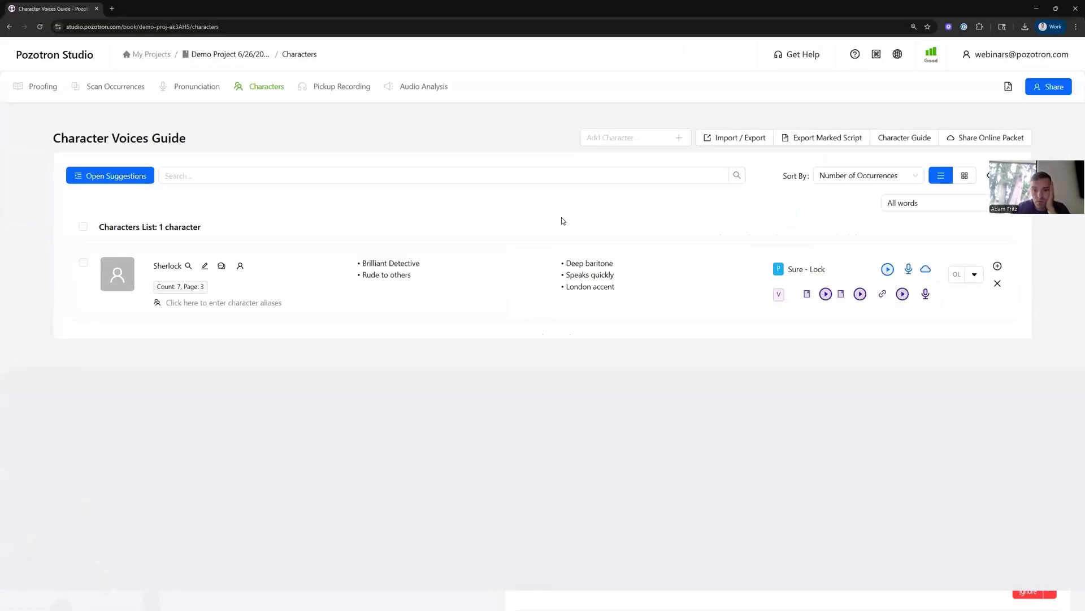
click(116, 176)
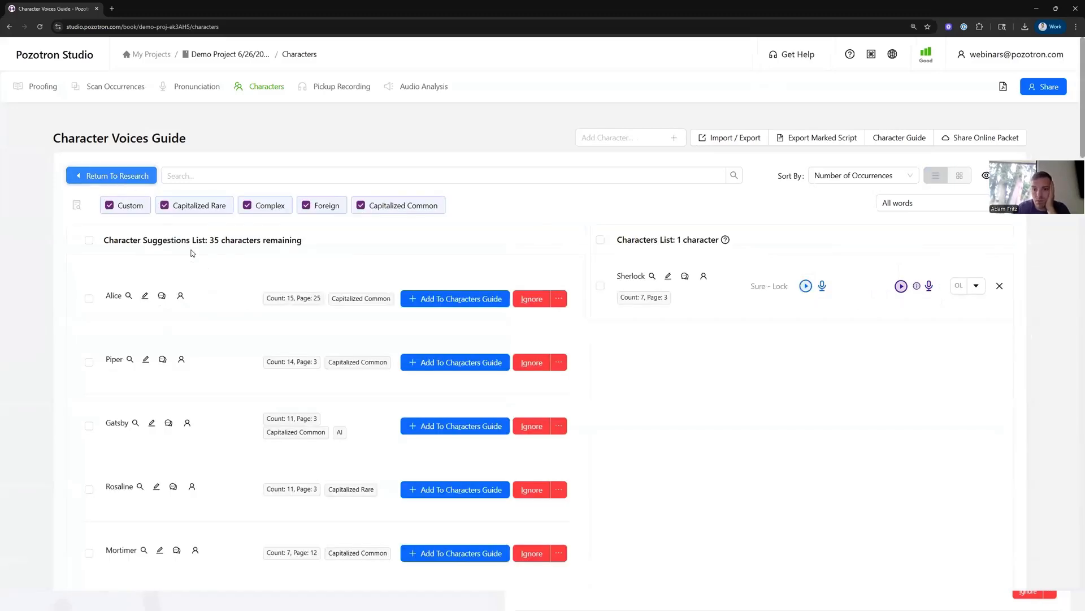
- Add 'Alice' to the characters guide
scroll(339, 362, down, 2)
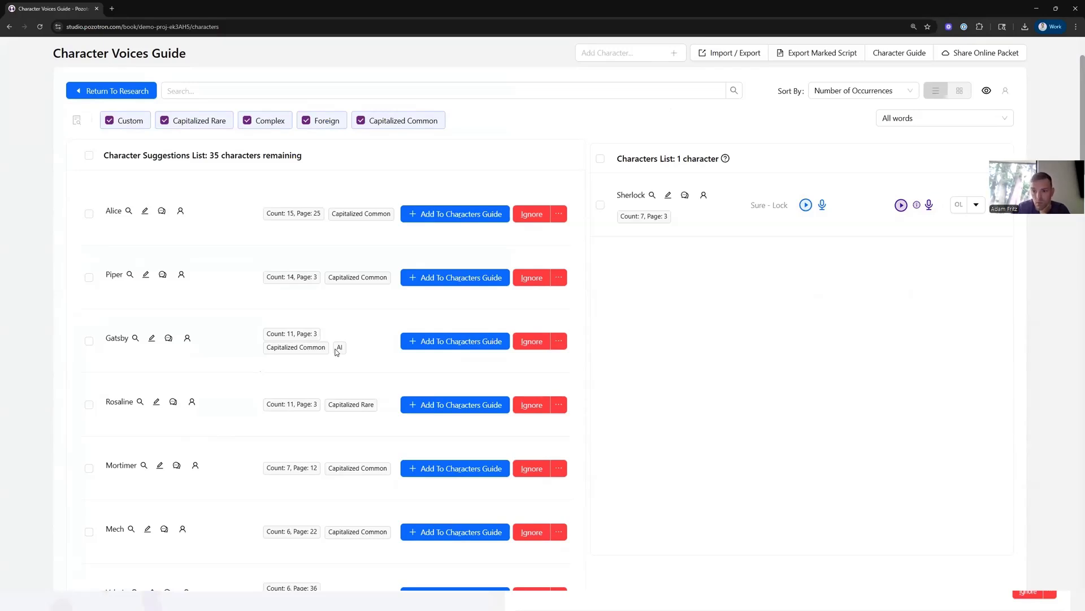
scroll(344, 351, down, 1)
scroll(346, 505, down, 2)
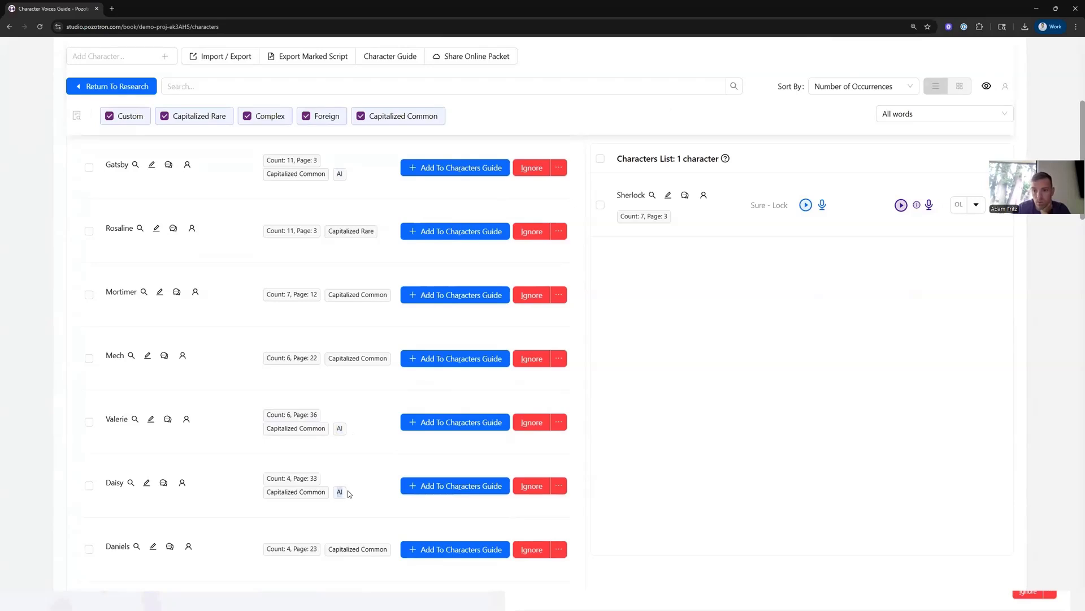
scroll(347, 491, up, 3)
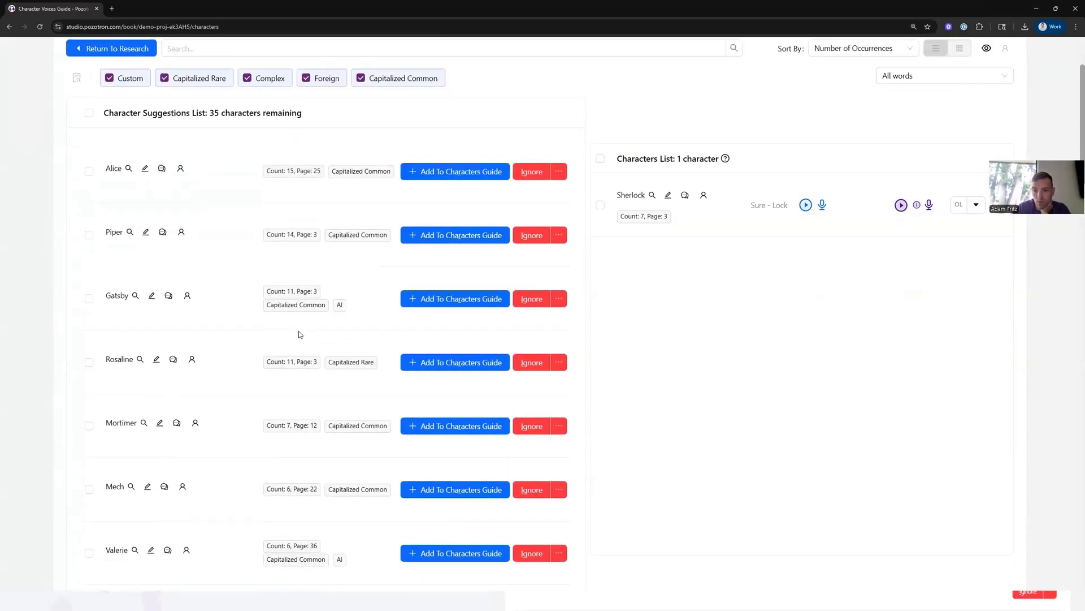
scroll(257, 261, up, 2)
click(442, 253)
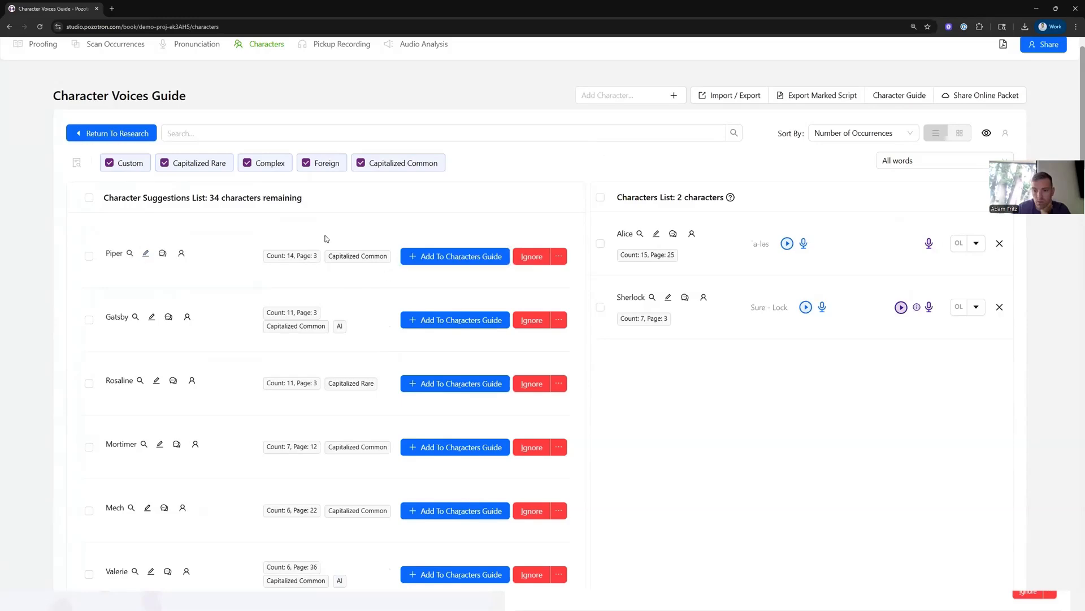
- Review the characters list, reopen the suggestions, and add 'Gatsby' to the characters guide
click(126, 133)
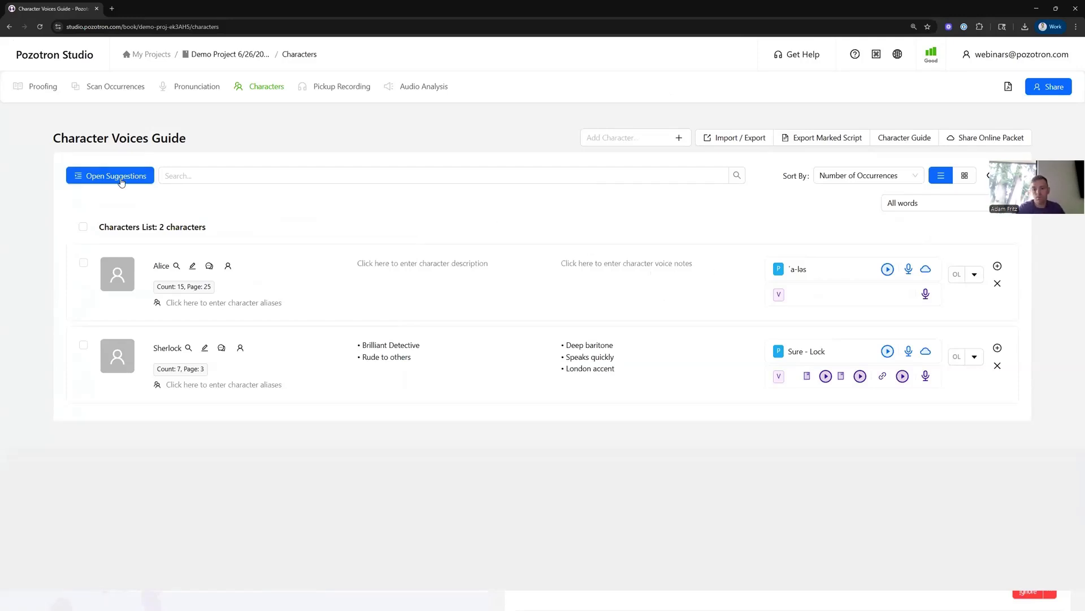
click(117, 176)
scroll(343, 337, down, 1)
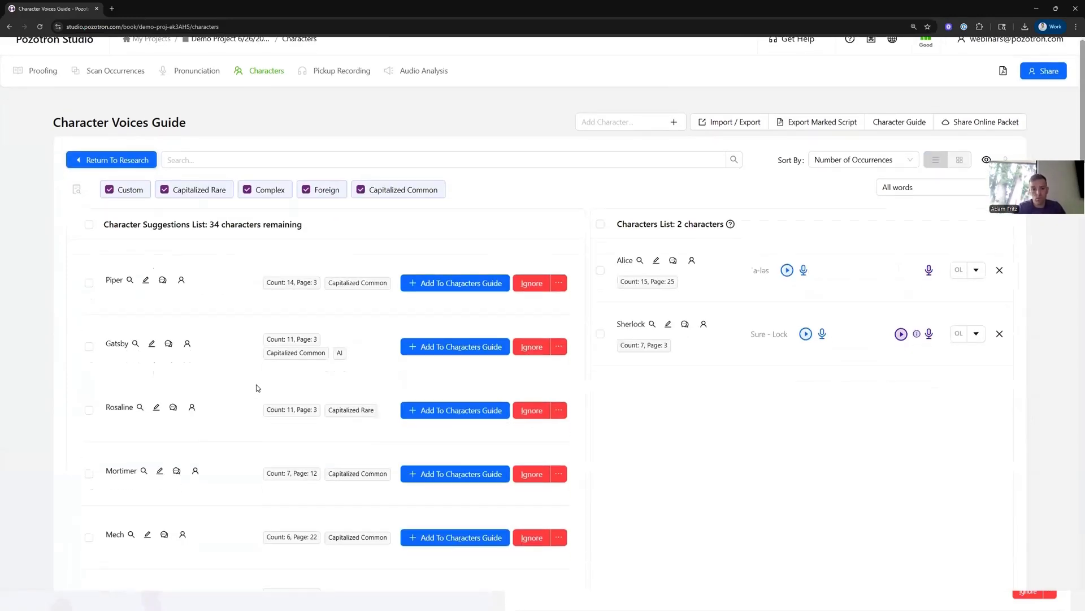
click(455, 319)
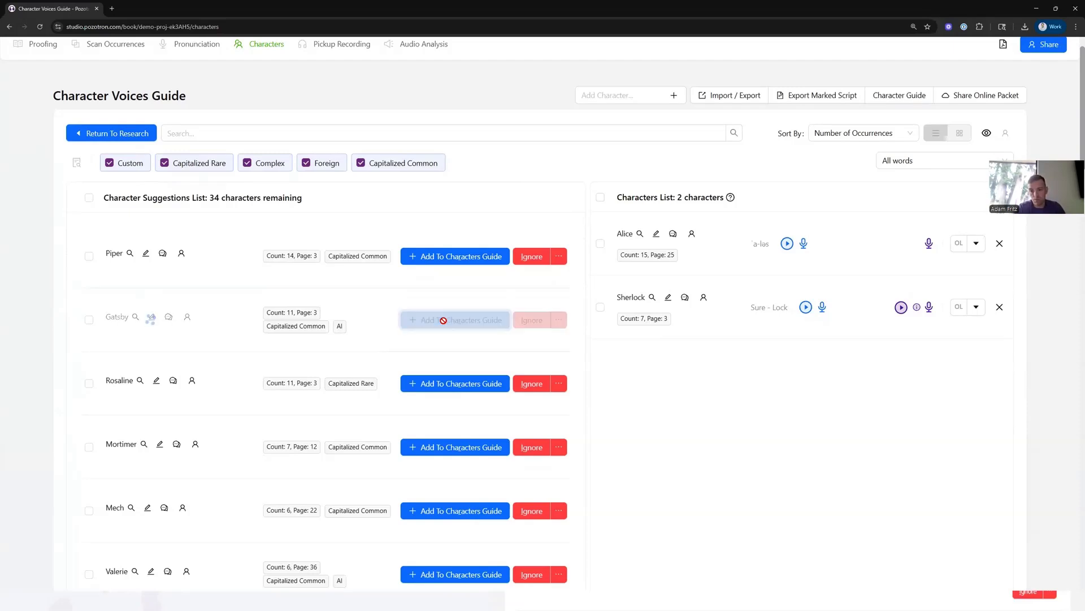
- Add Valerie and Daisy from the suggestions to the characters guide
scroll(373, 424, down, 1)
click(455, 468)
scroll(363, 436, down, 2)
click(455, 419)
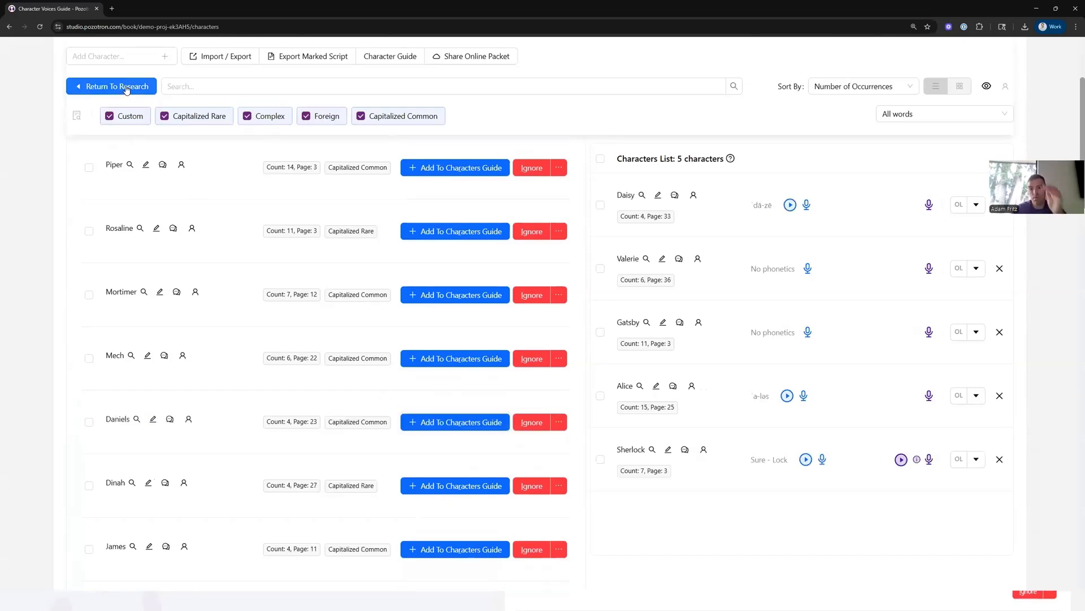
- Return to the characters list, reopen the suggestions, and filter them to AI-Generated names
click(124, 88)
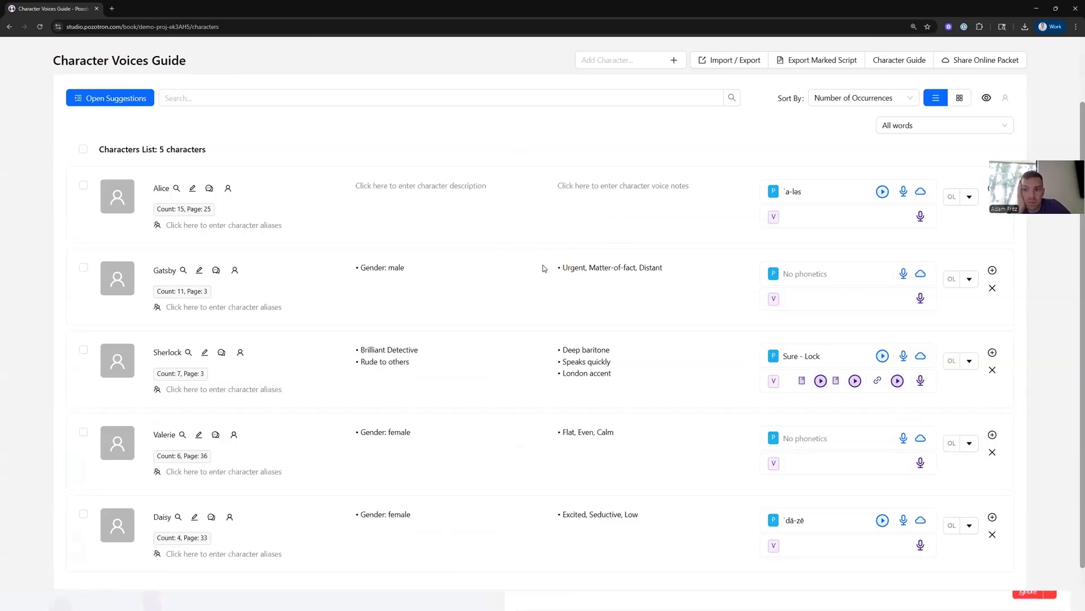
click(116, 99)
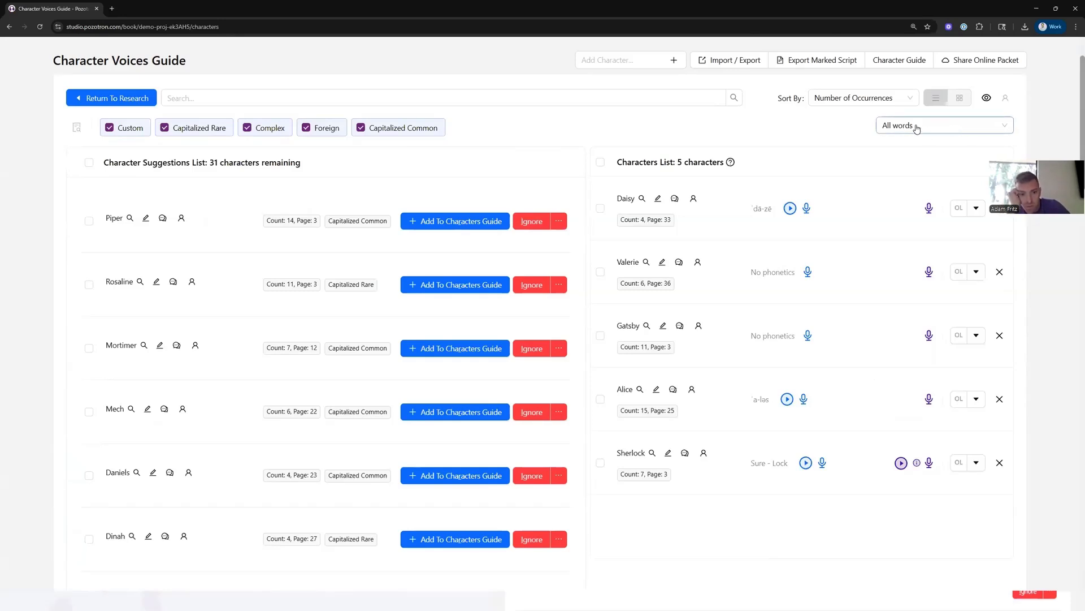
click(942, 127)
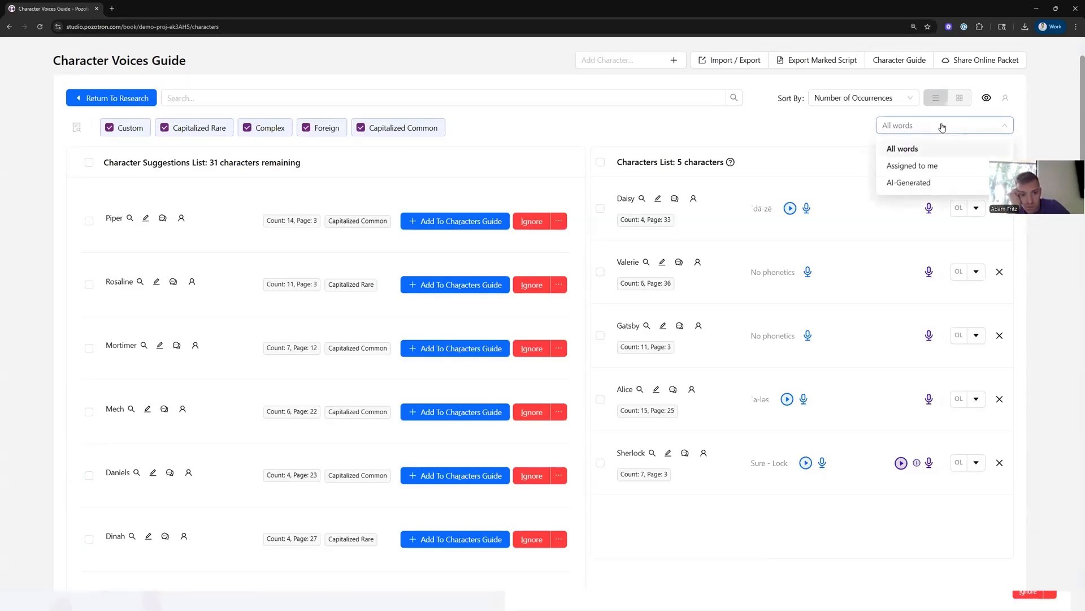
click(916, 184)
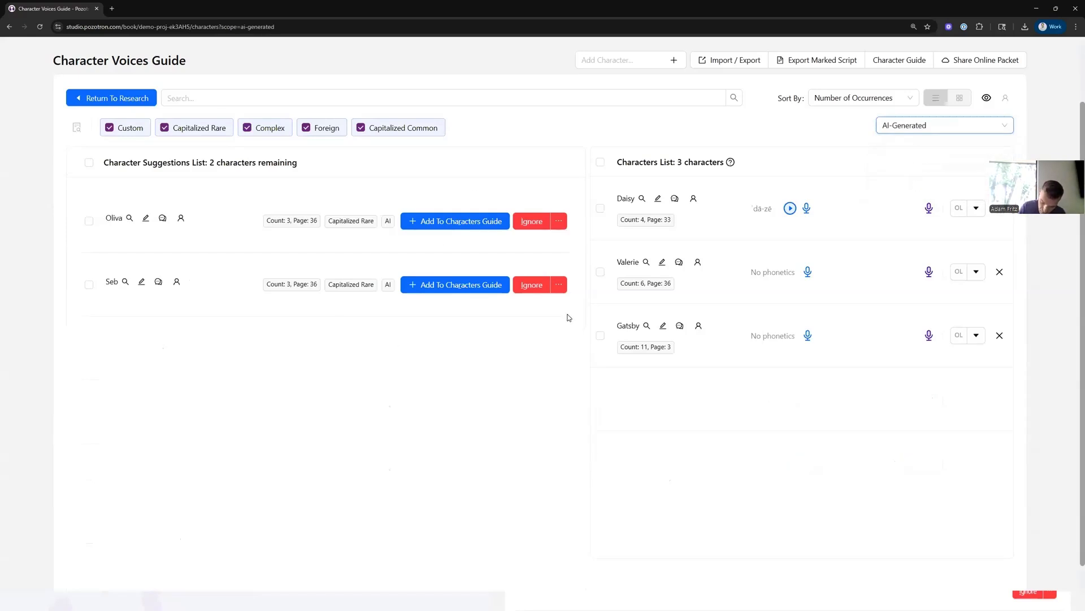
double_click(388, 221)
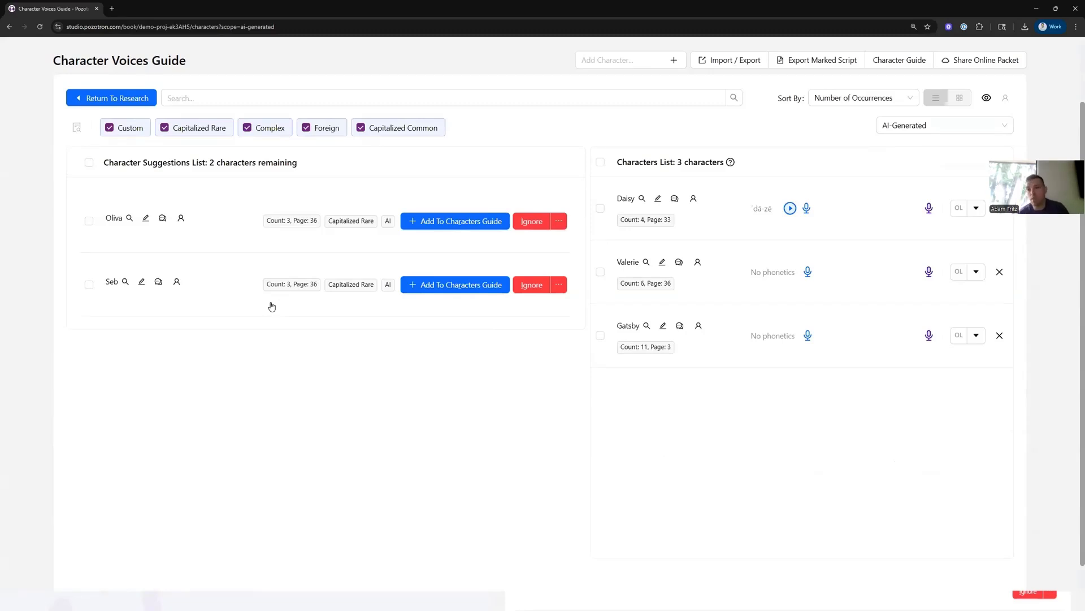
scroll(237, 141, up, 2)
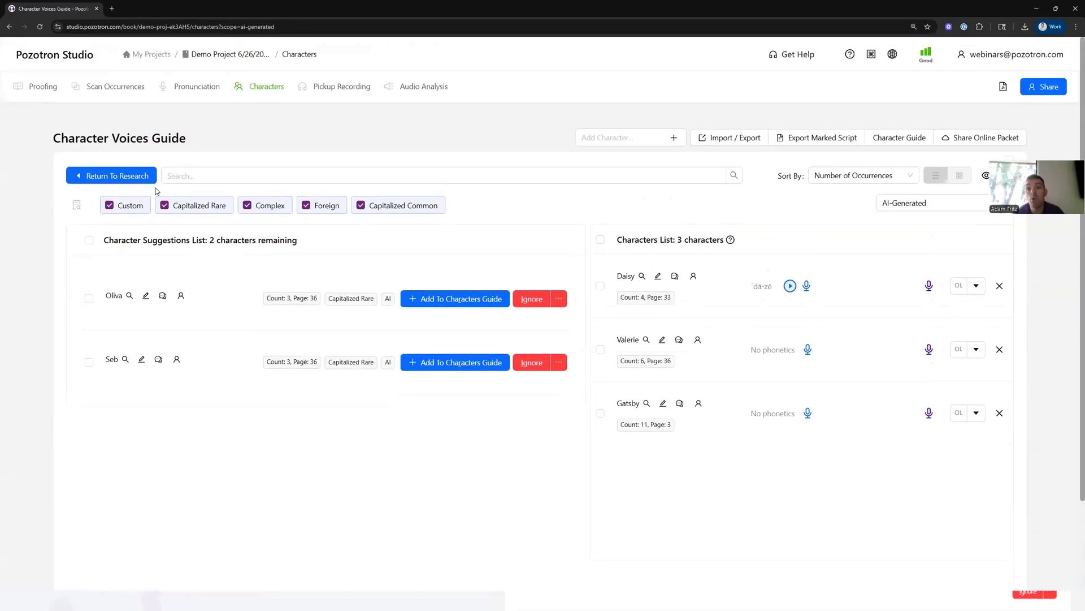
- Open proofing for chapter 003_Piper_s Run_Aven Shore.mp3 and filter out the inserted-word annotation at 0:00:22.37
click(37, 88)
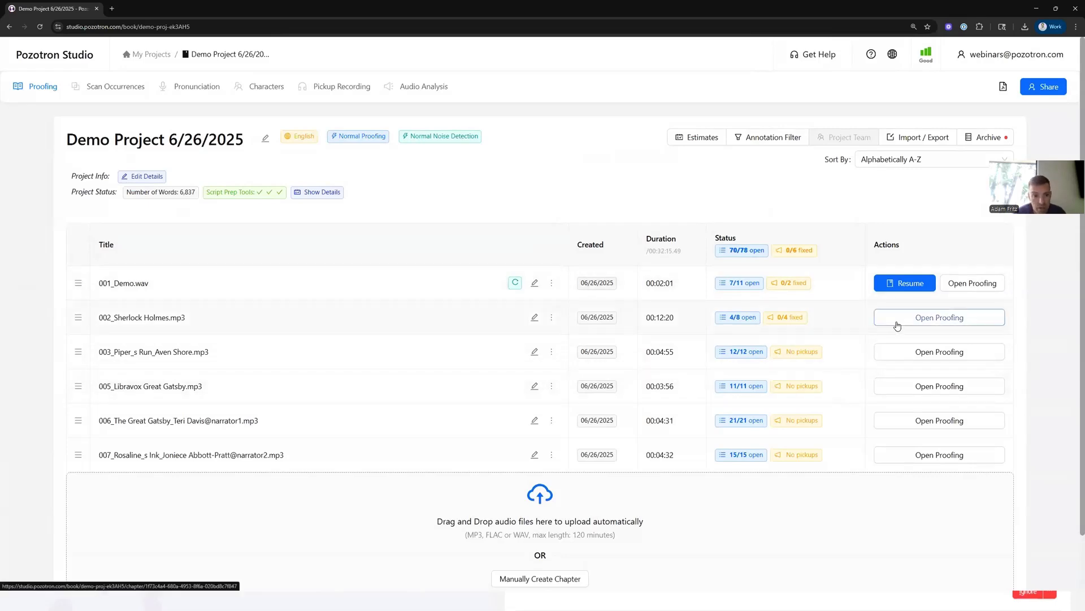
click(902, 356)
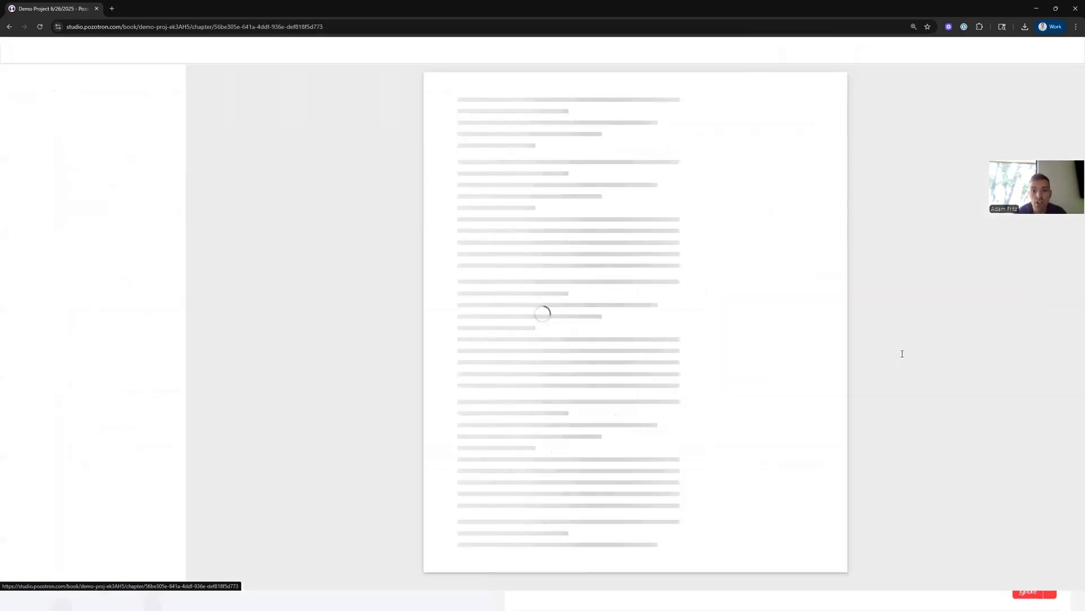
scroll(117, 358, down, 1)
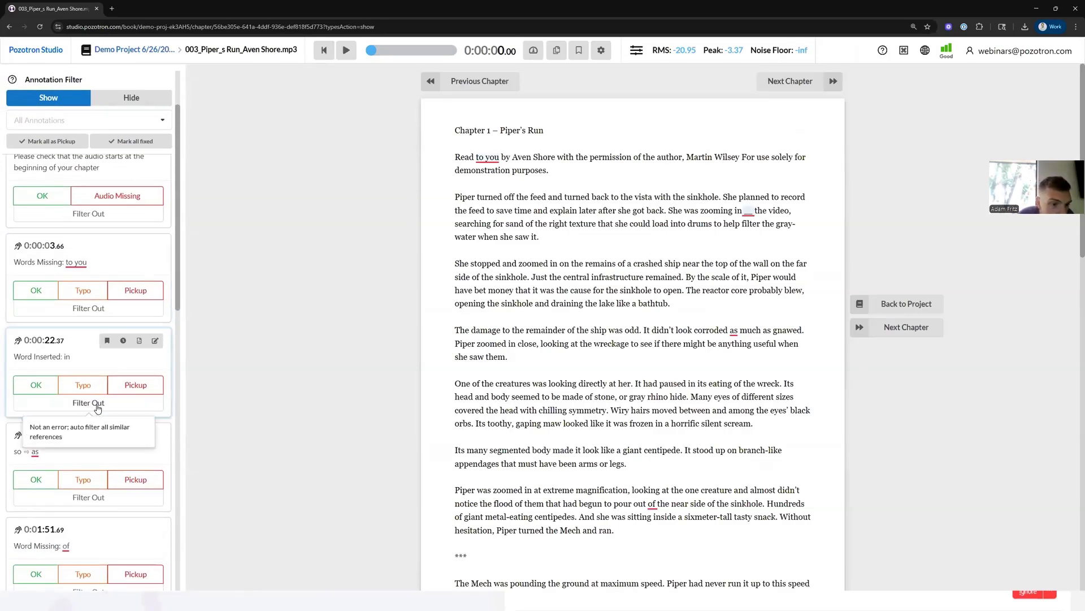
scroll(95, 410, down, 1)
scroll(95, 410, down, 2)
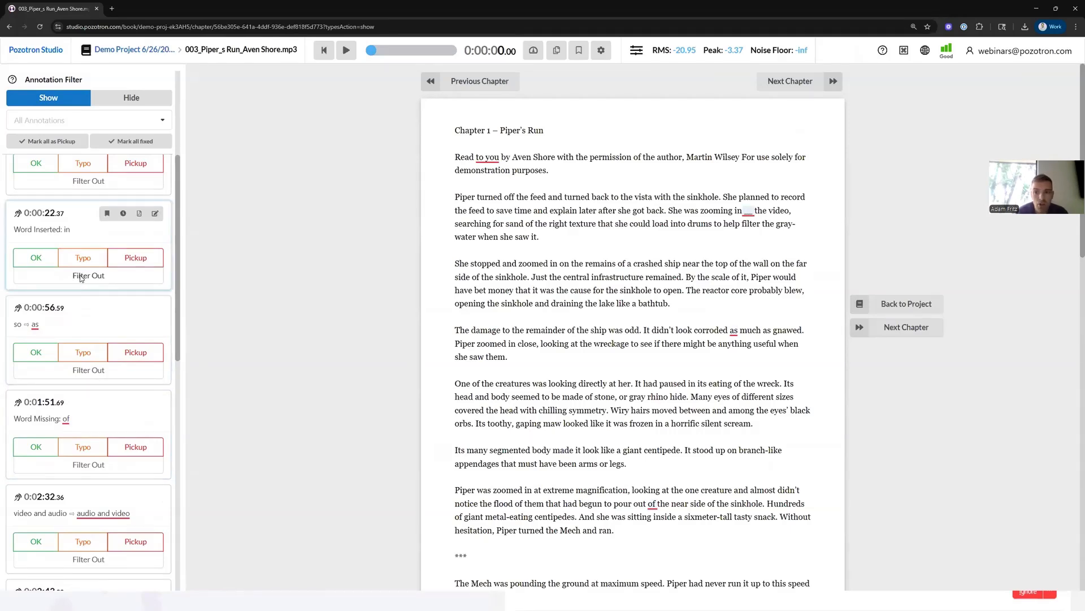
click(81, 276)
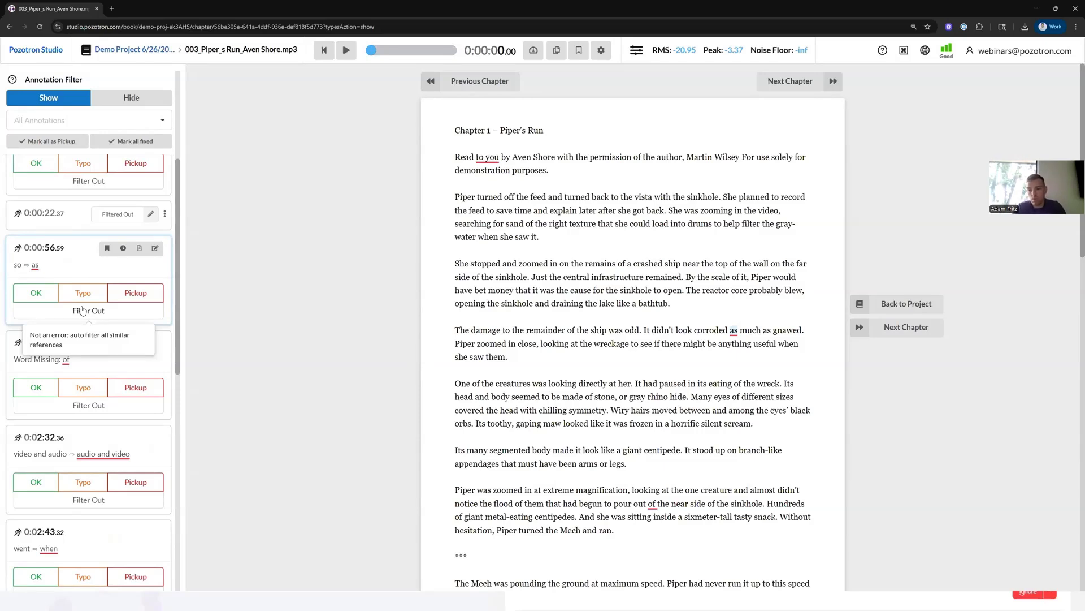
- Go back to the project and switch to the Characters page
scroll(76, 370, up, 3)
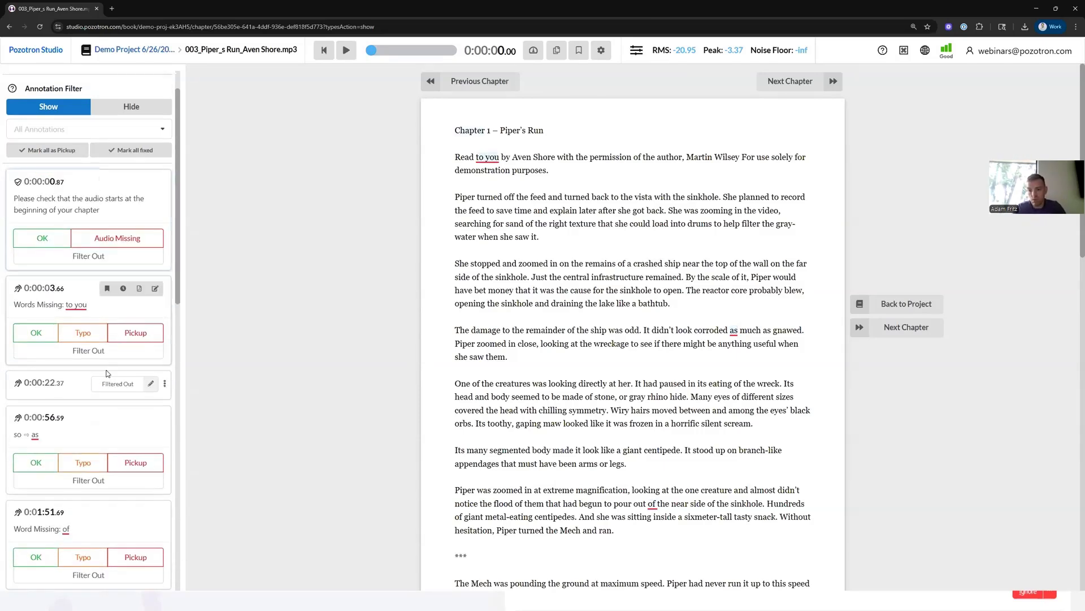
scroll(70, 359, up, 2)
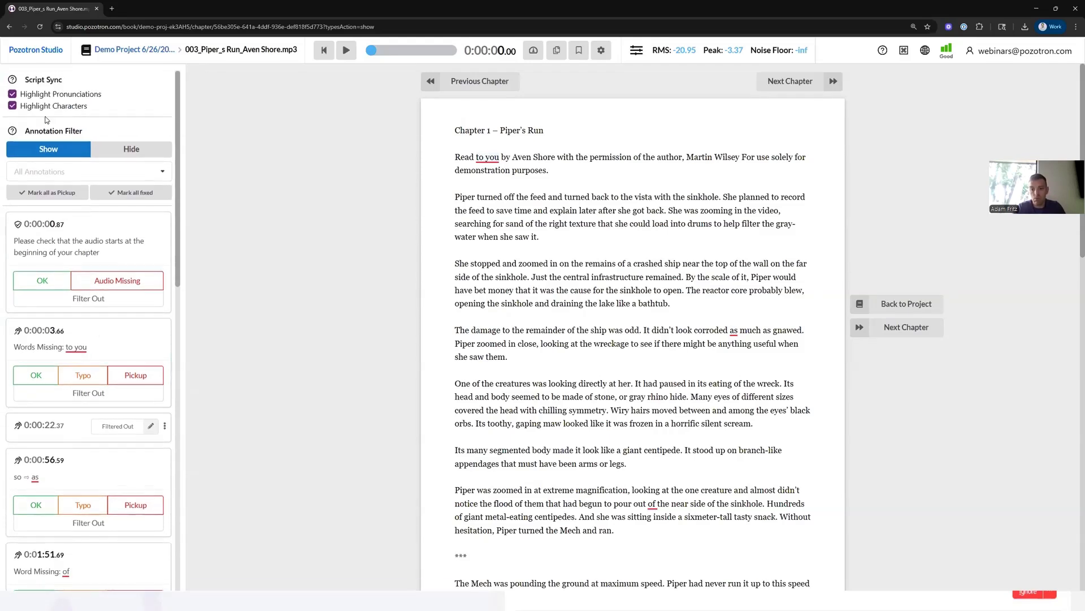
click(116, 50)
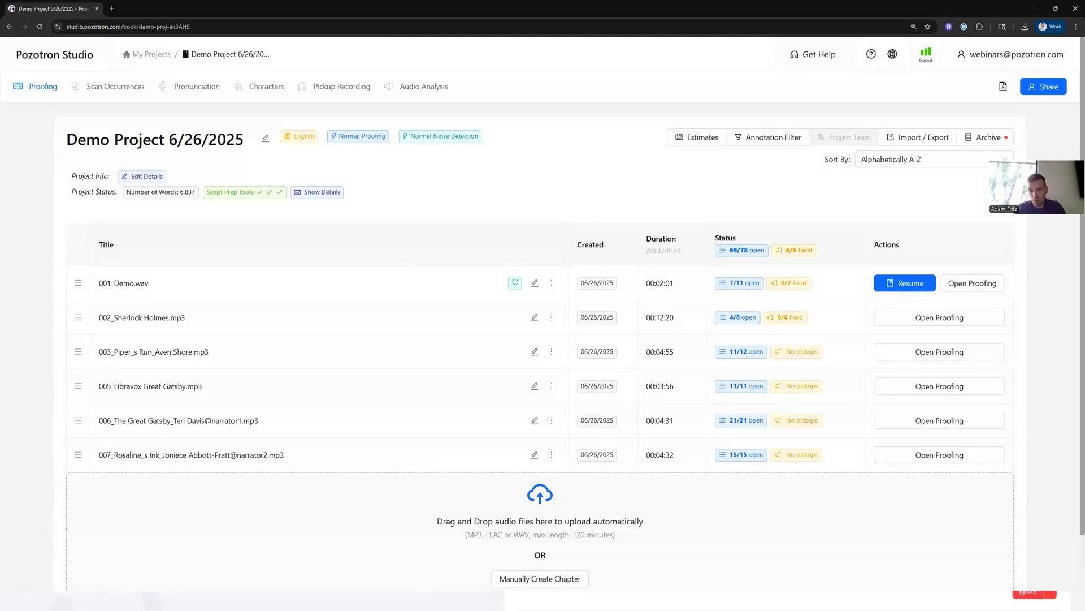
click(266, 86)
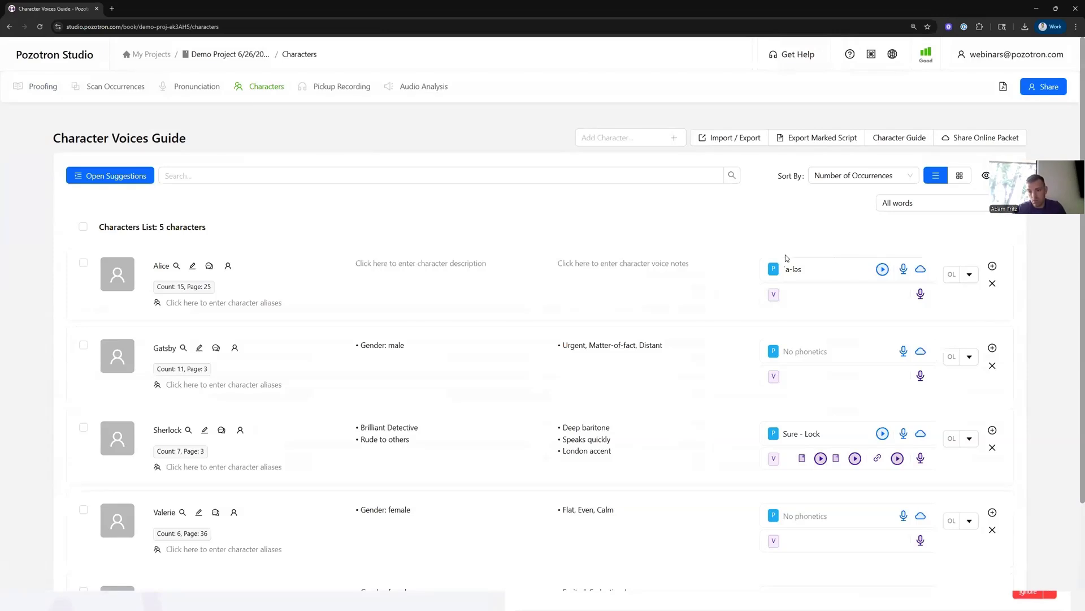
- Open the character suggestions and filter them to AI-Generated names
scroll(273, 229, down, 2)
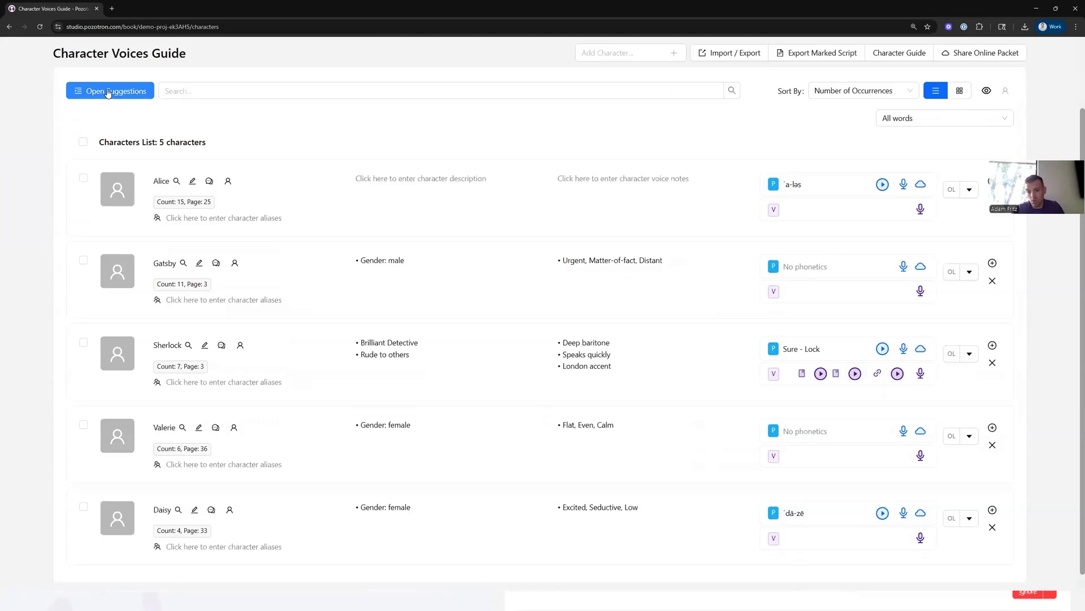
click(108, 92)
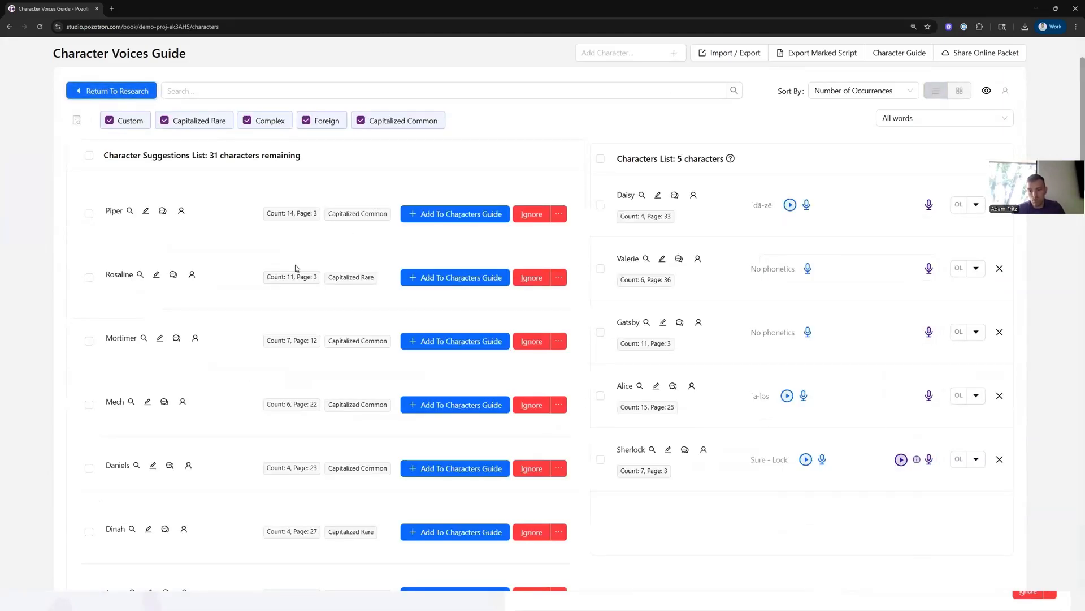
click(114, 92)
click(116, 90)
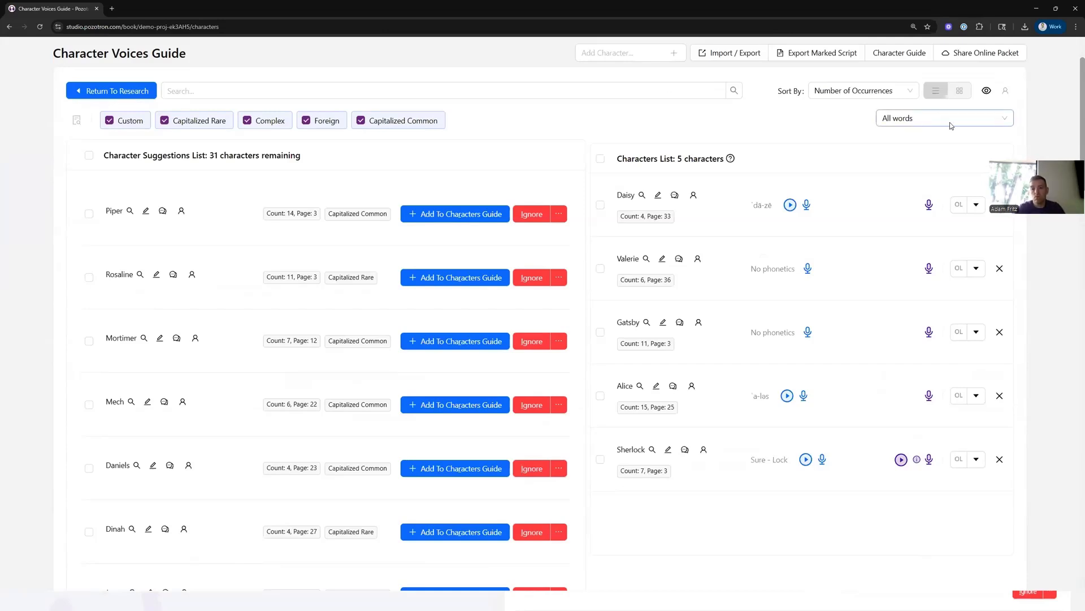
click(928, 122)
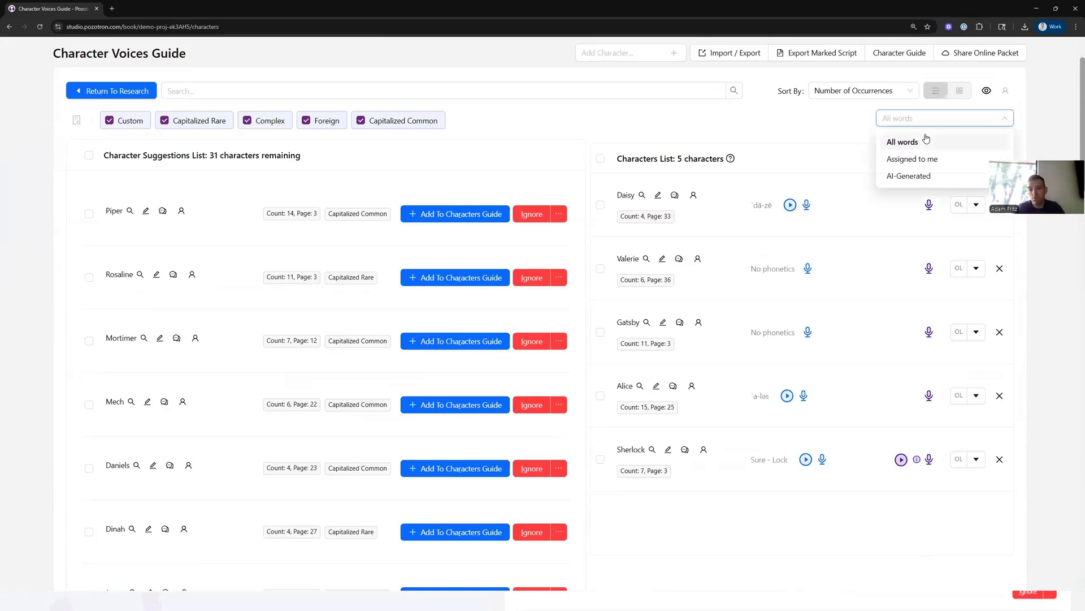
click(911, 176)
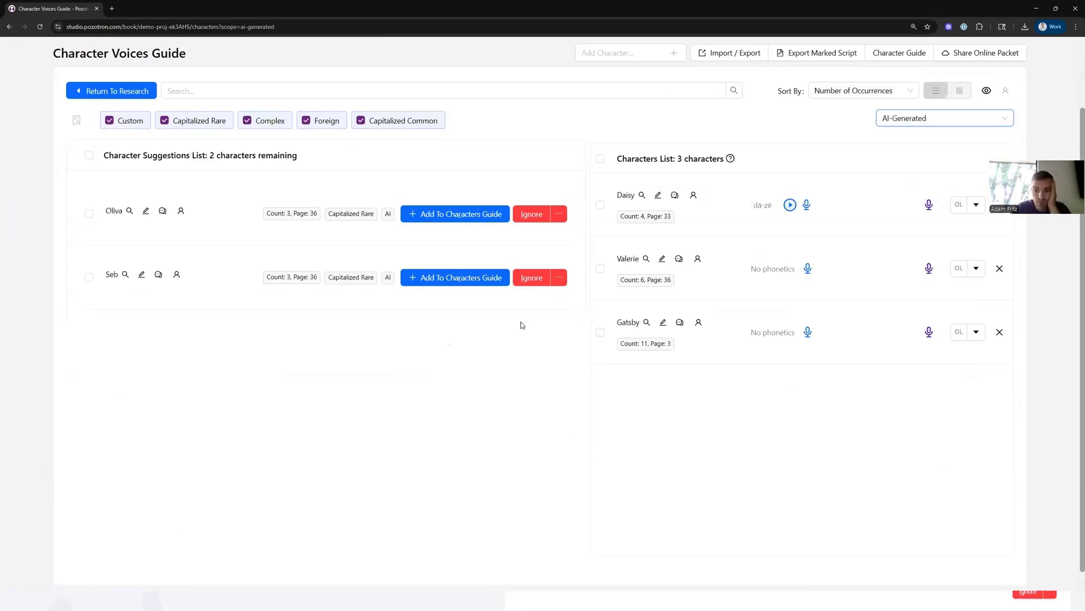
- Add the AI-generated suggestions Oliva and Seb to the characters guide
click(388, 214)
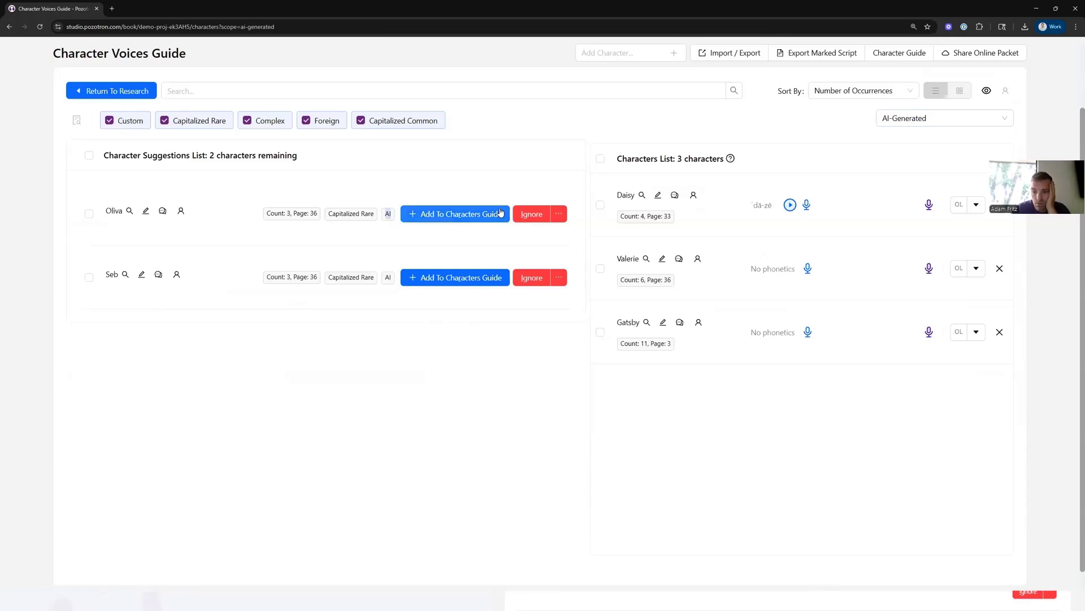
click(450, 214)
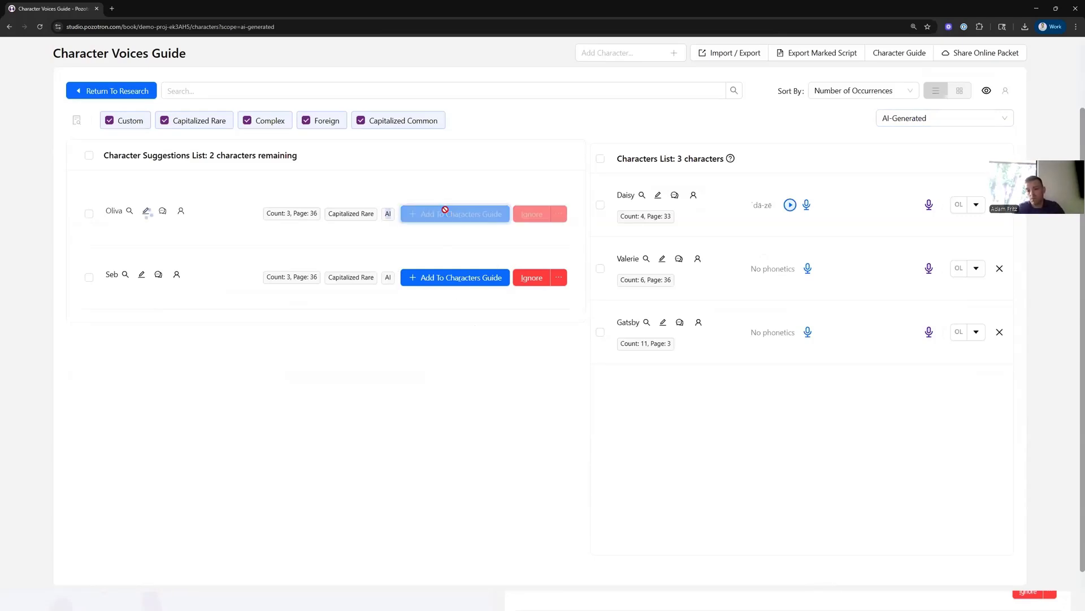
click(451, 215)
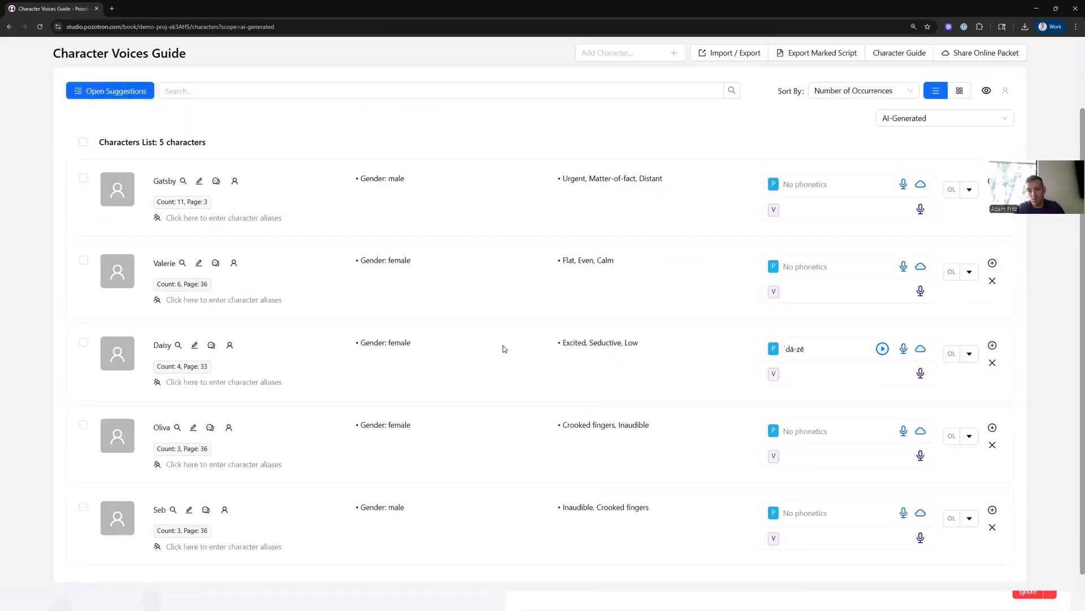
scroll(477, 366, up, 2)
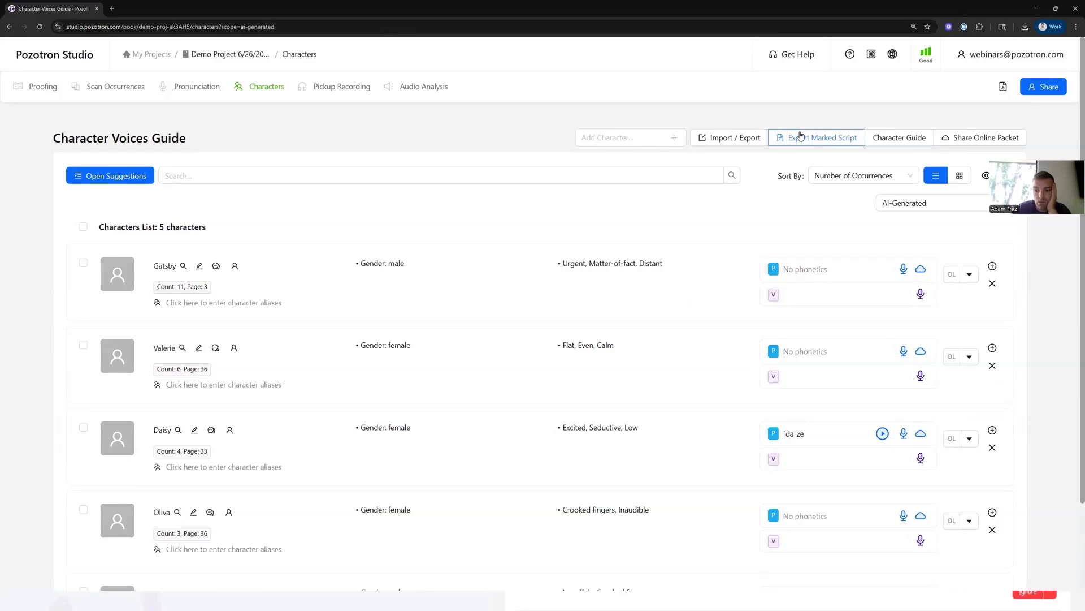
drag(556, 264, 668, 266)
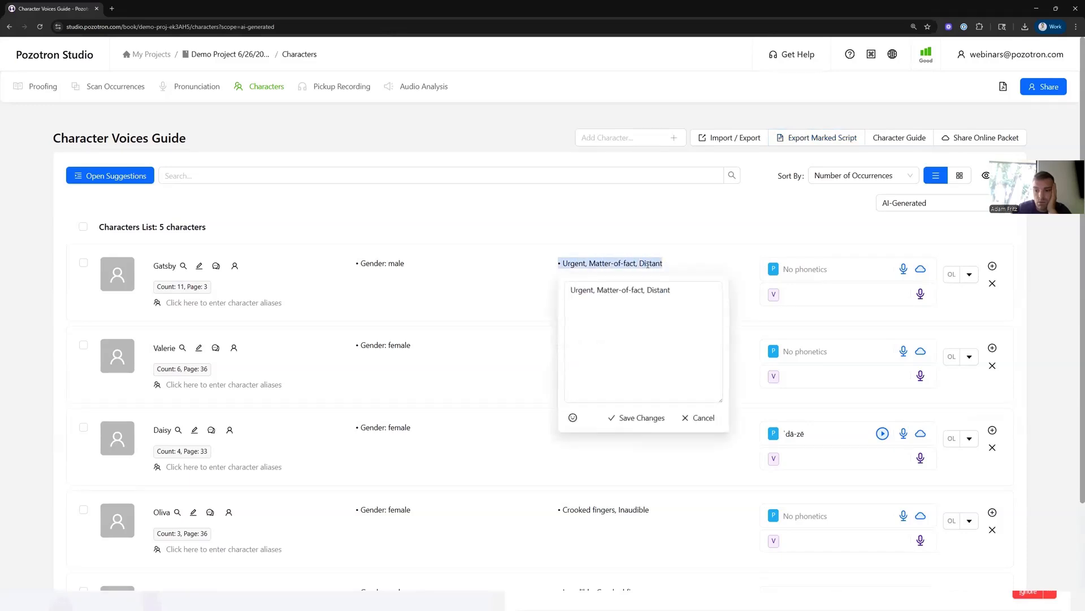
click(788, 158)
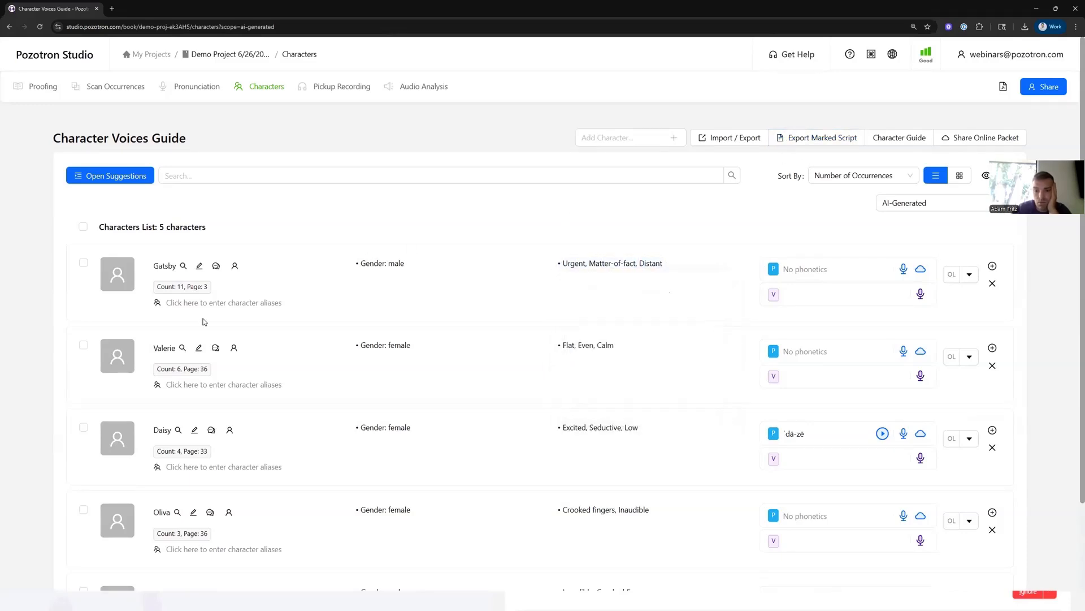
- Add the alias 'Adam' to Gatsby's character entry
click(235, 305)
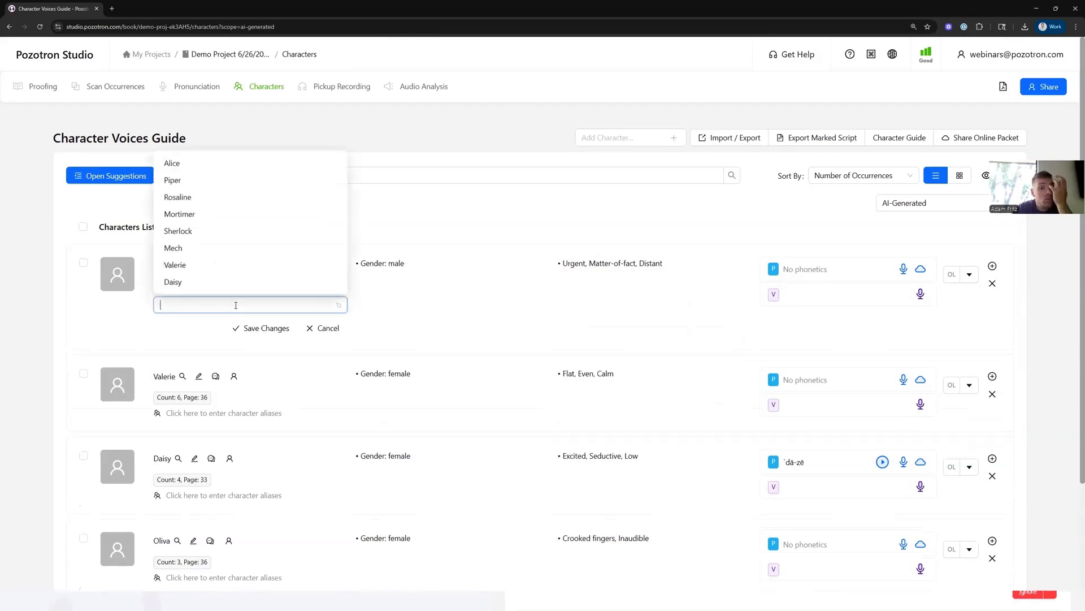
text(Adam)
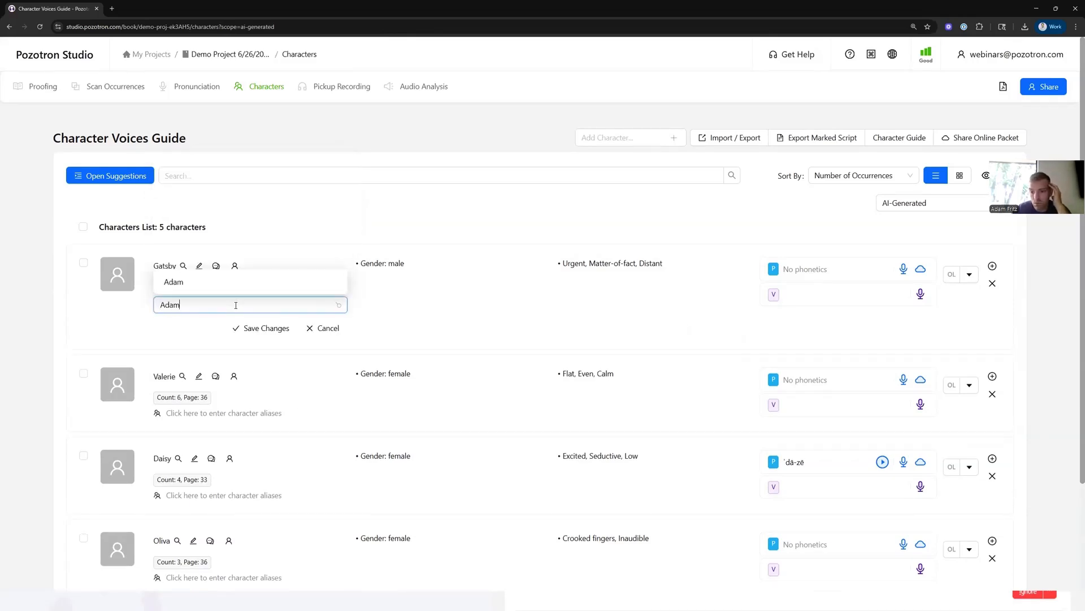
key(Return)
click(465, 199)
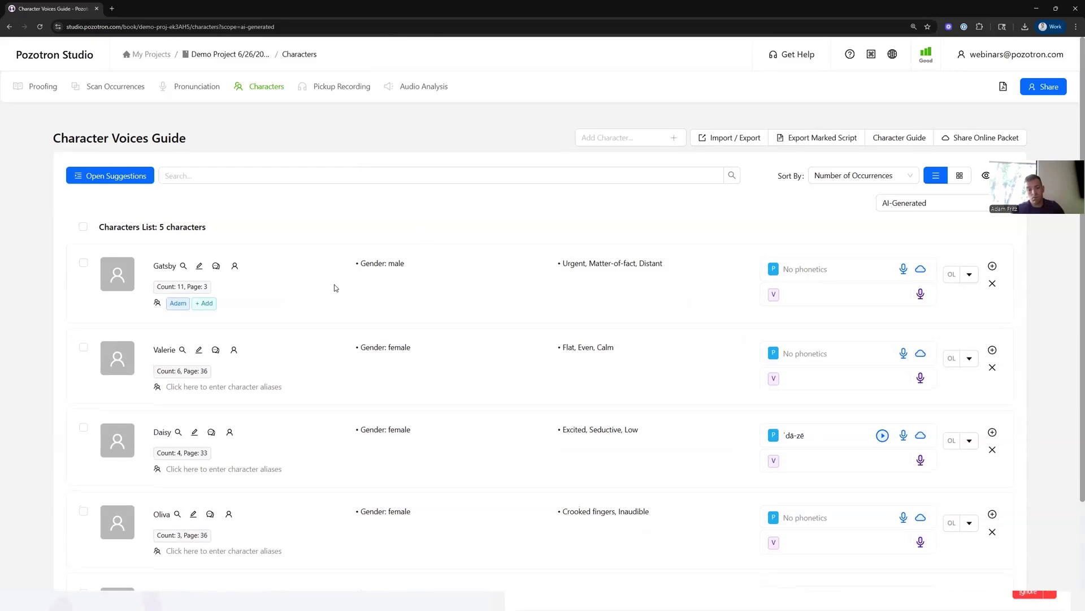
click(176, 304)
click(498, 214)
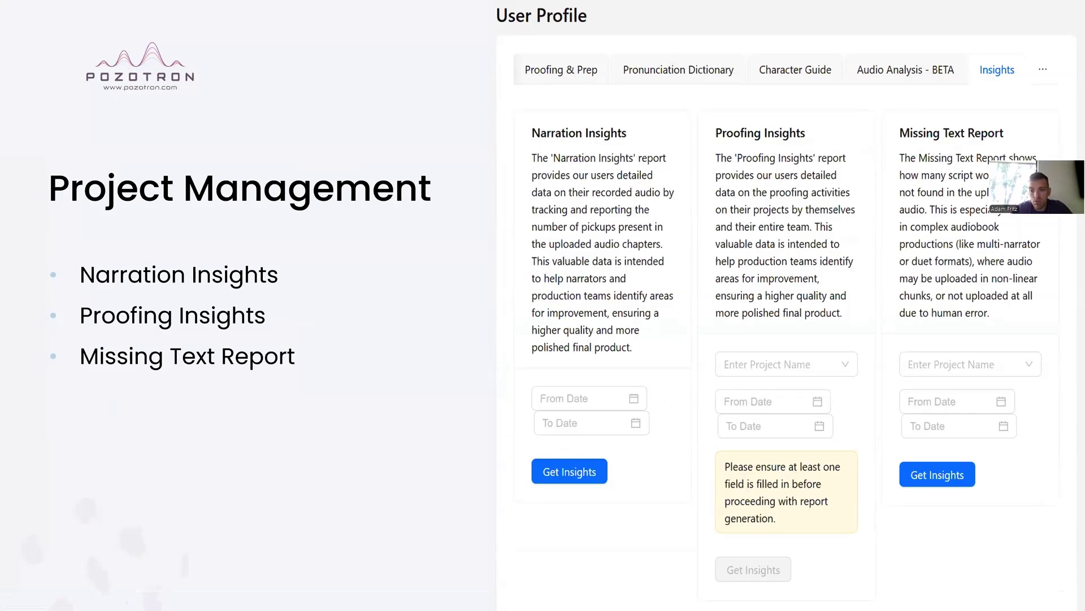
- Switch back to the browser, open the user profile's Insights page, and examine the Missing Text Report section
key(alt+Tab)
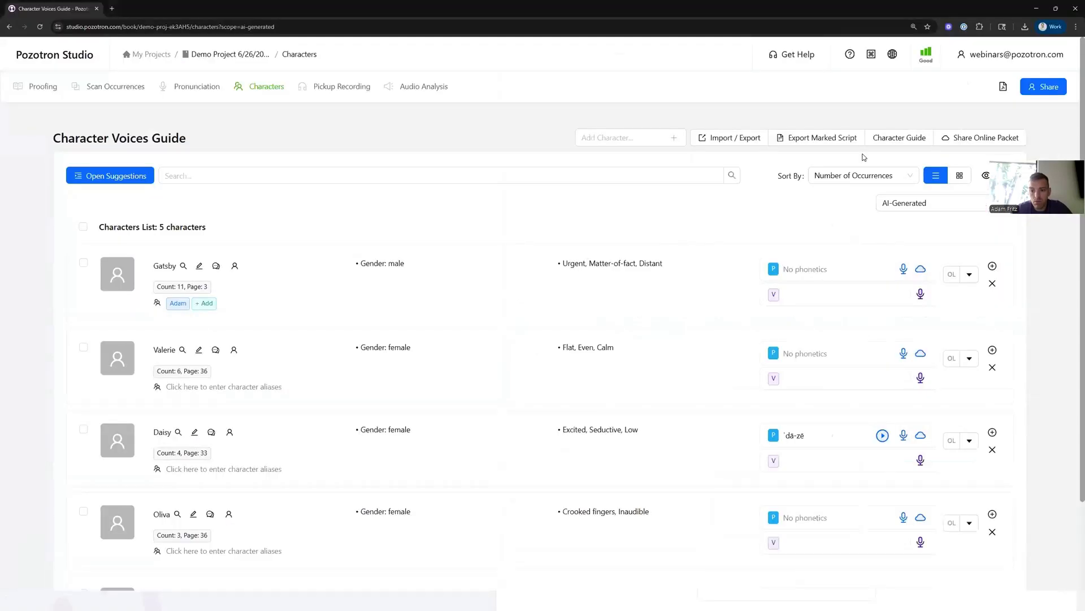
click(987, 78)
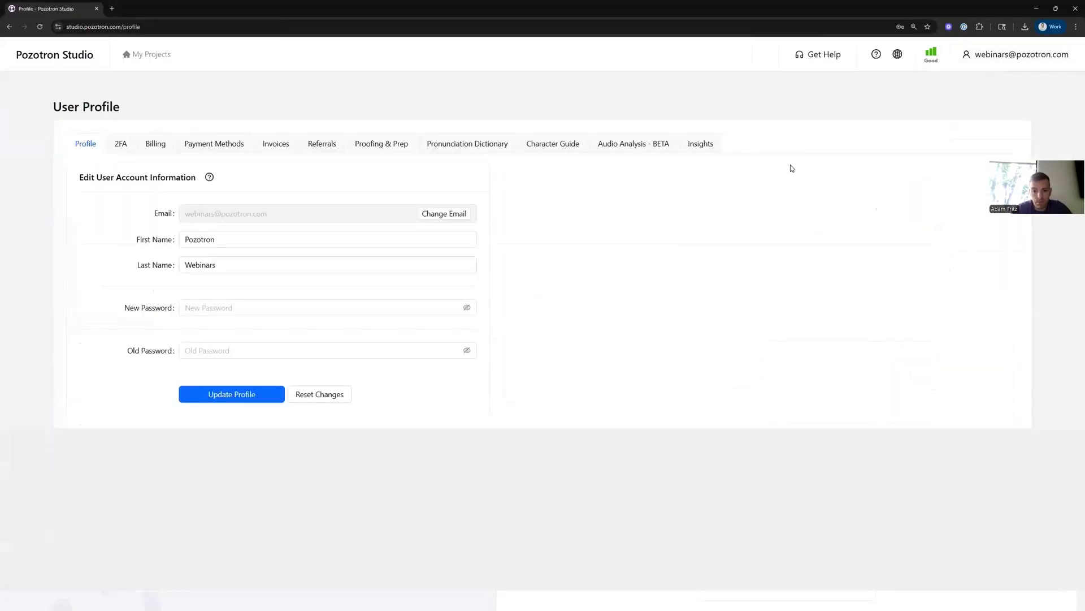
click(701, 146)
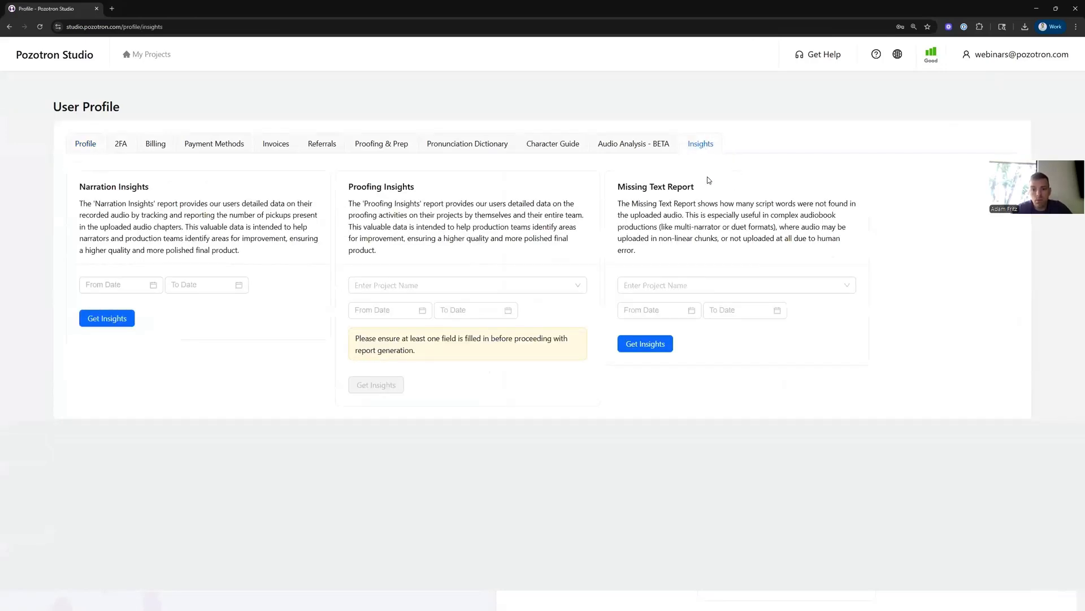
drag(617, 186, 702, 193)
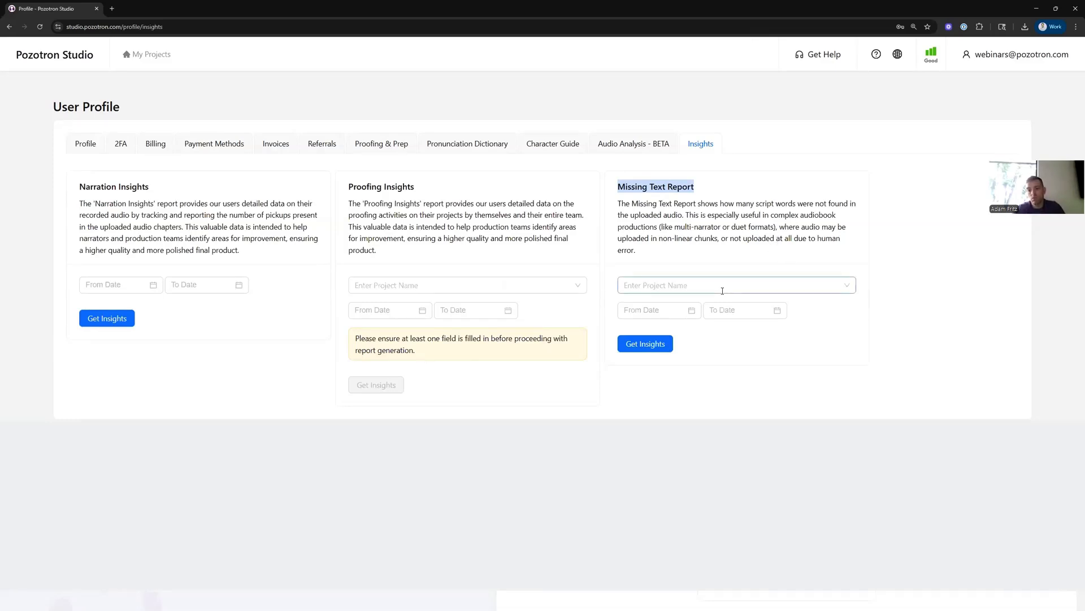
- Generate a Missing Text Report for the project Demo Project 6/26/2025
click(692, 289)
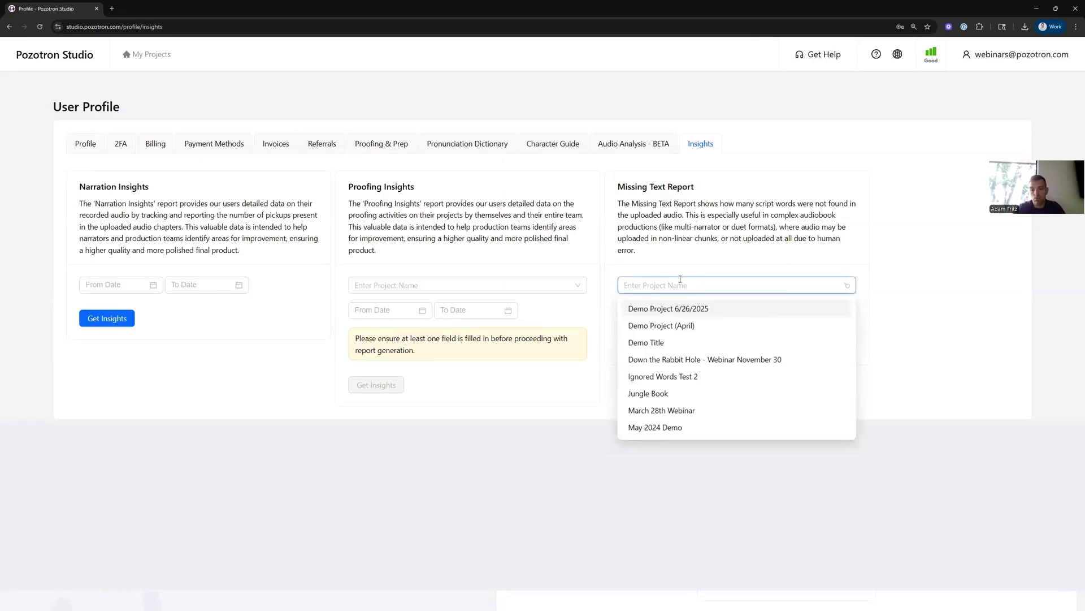
click(678, 308)
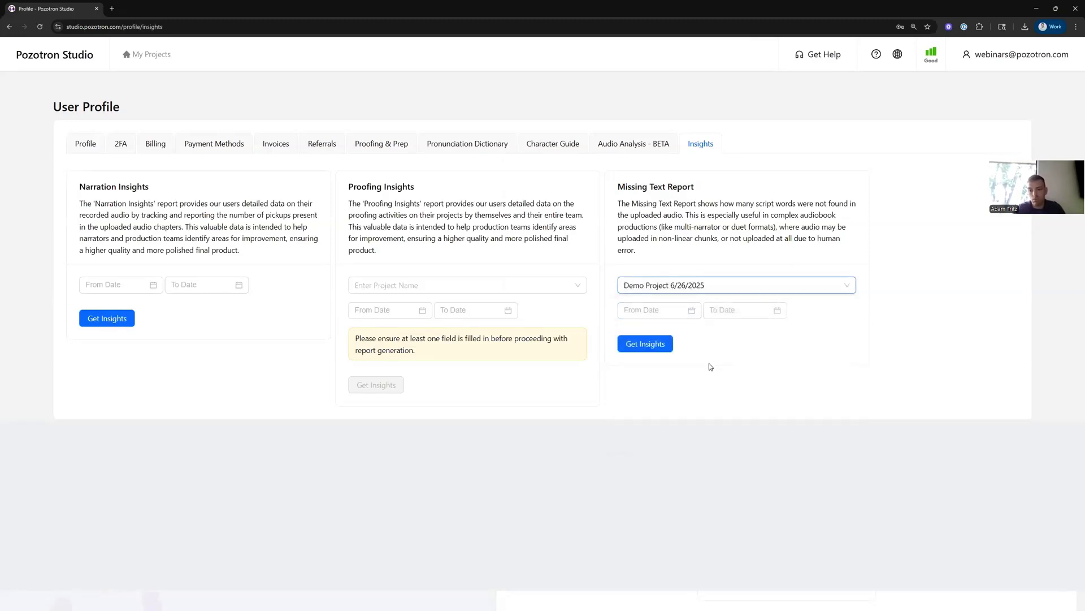
click(652, 347)
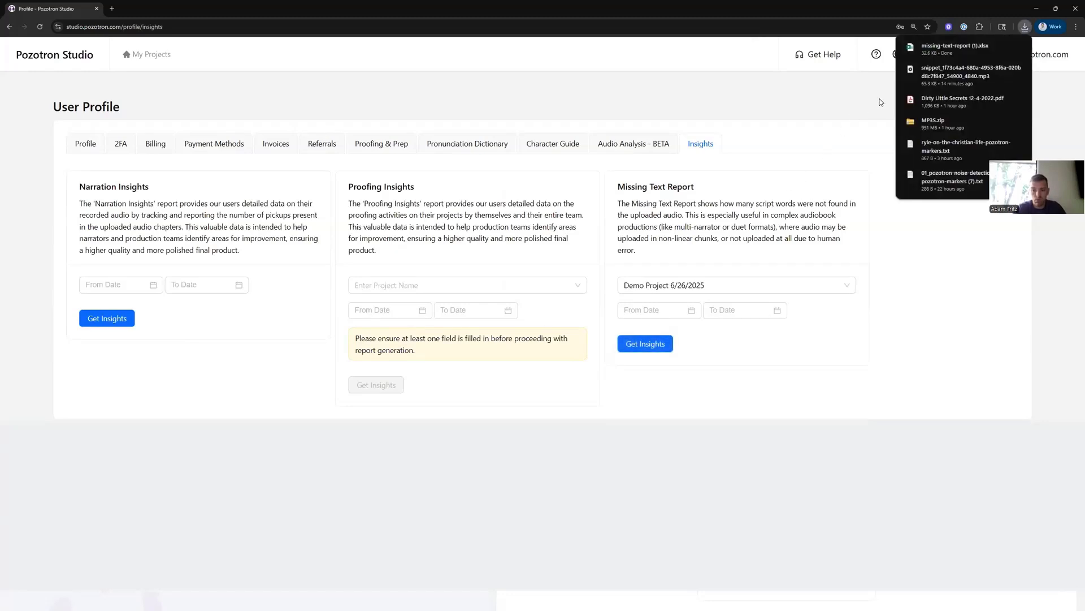
- Open the downloaded missing-text-report spreadsheet and examine its script, audio and missed word count columns
click(964, 49)
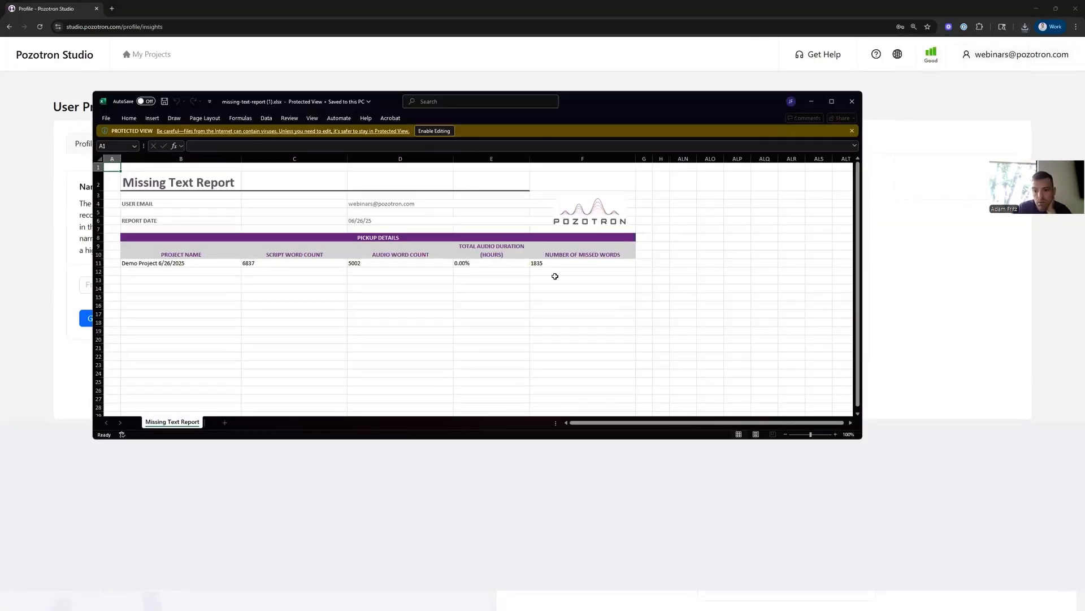
click(252, 265)
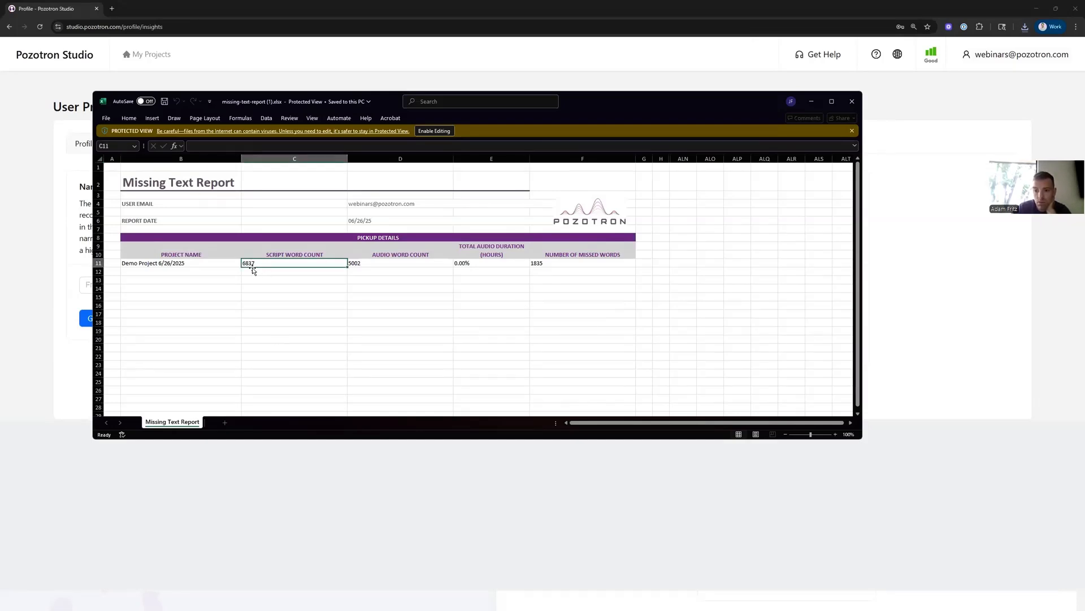
click(366, 265)
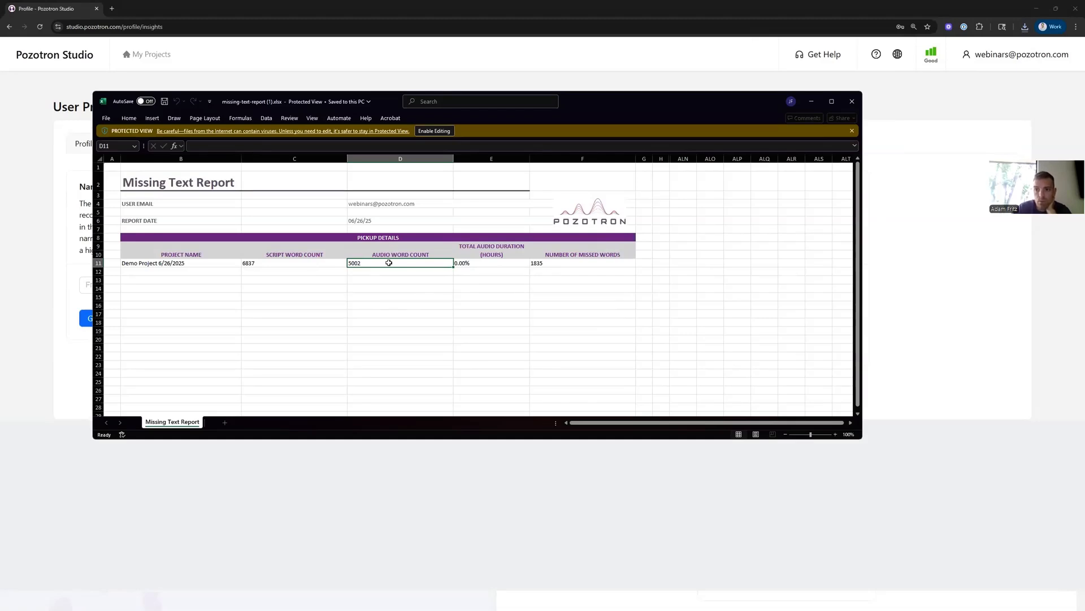
click(568, 264)
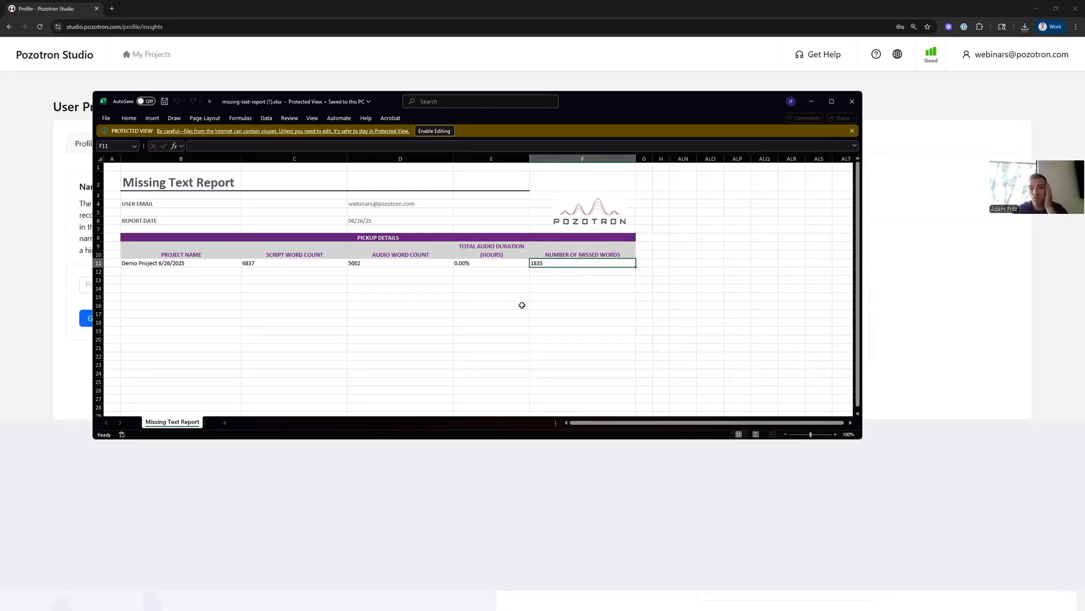
- Close the spreadsheet and return to the My Projects page in Pozotron Studio
click(852, 101)
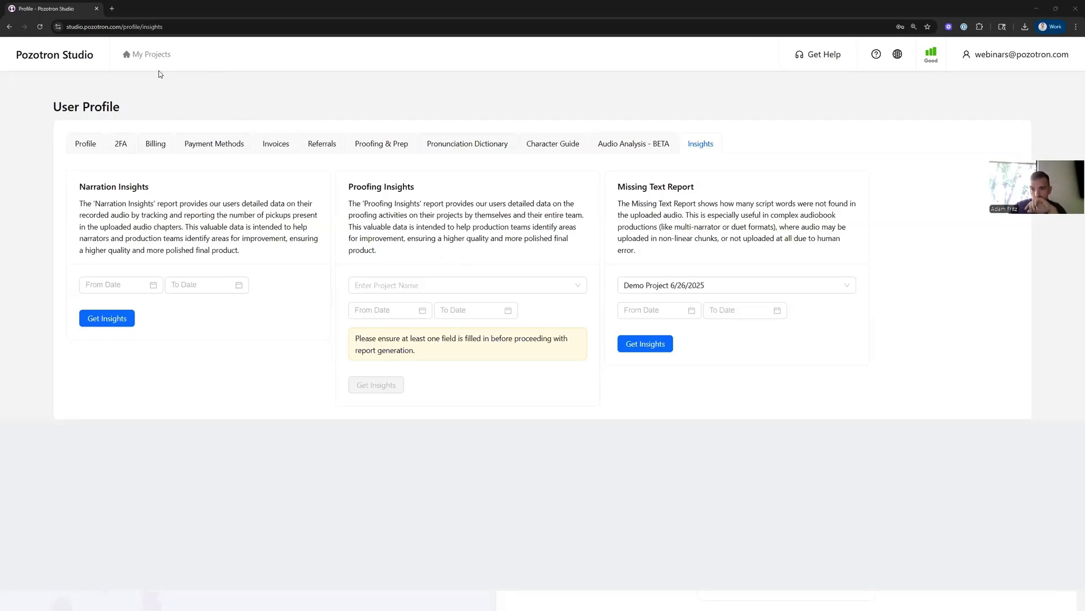
click(153, 54)
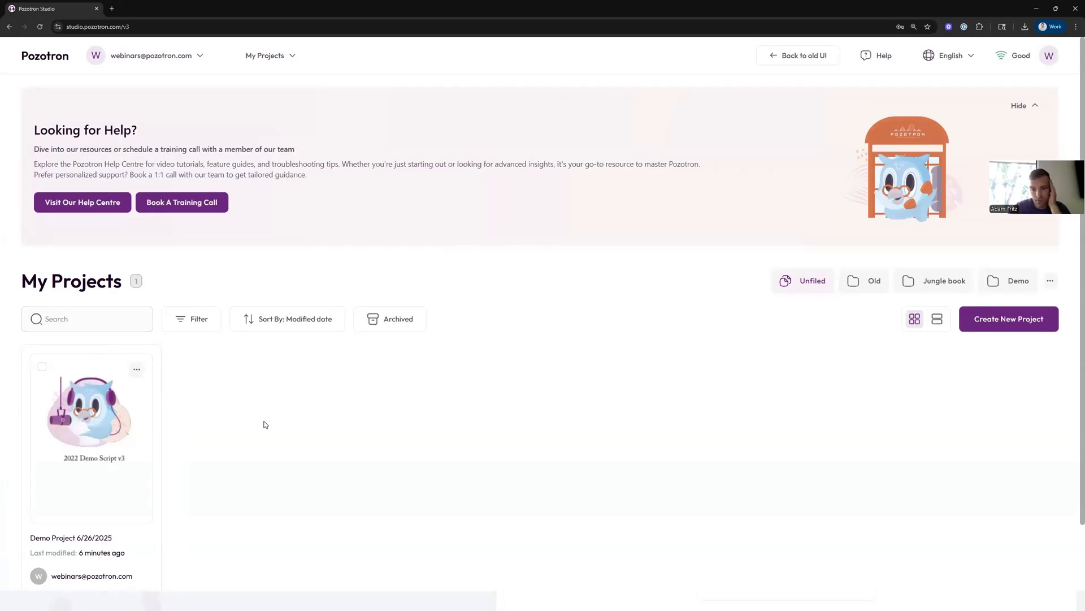
scroll(264, 424, down, 1)
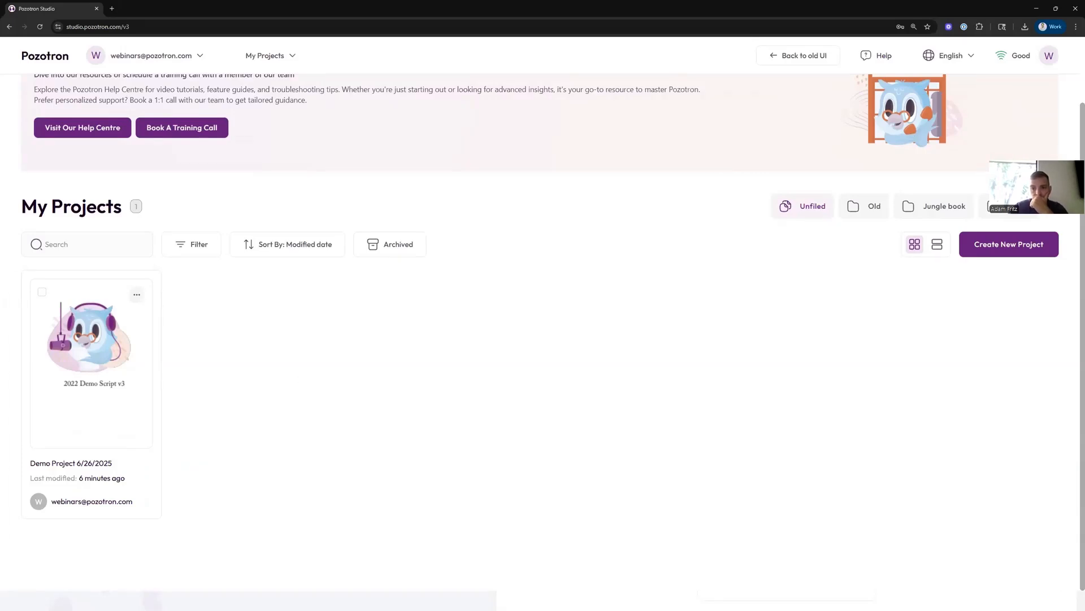
- Switch to the slide presentation and advance to the next slide
key(alt+Tab)
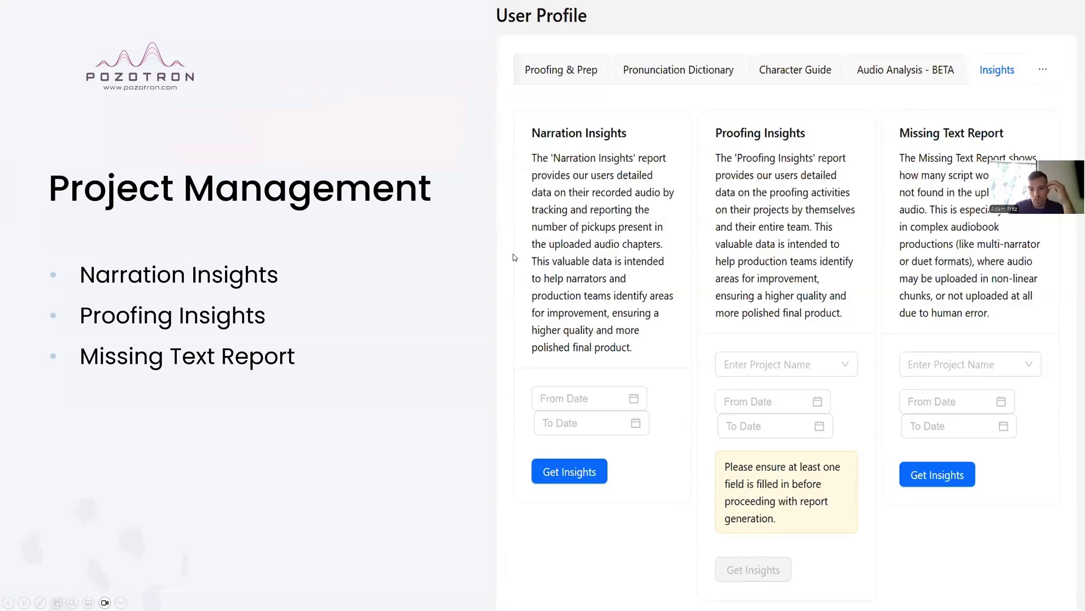
key(Right)
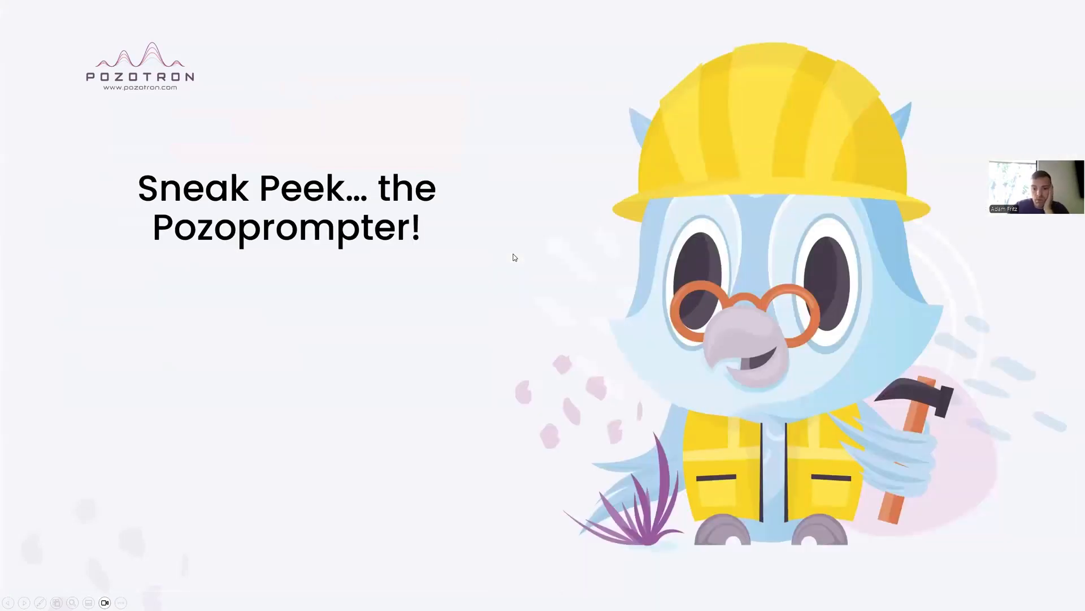
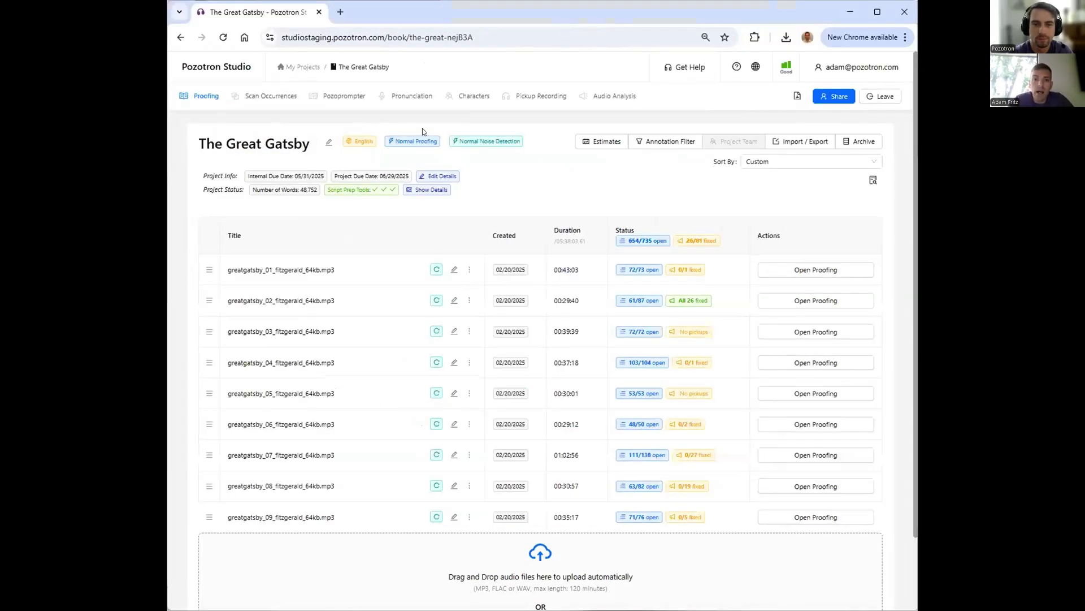
- Open The Great Gatsby project in Pozo Prompter
click(351, 99)
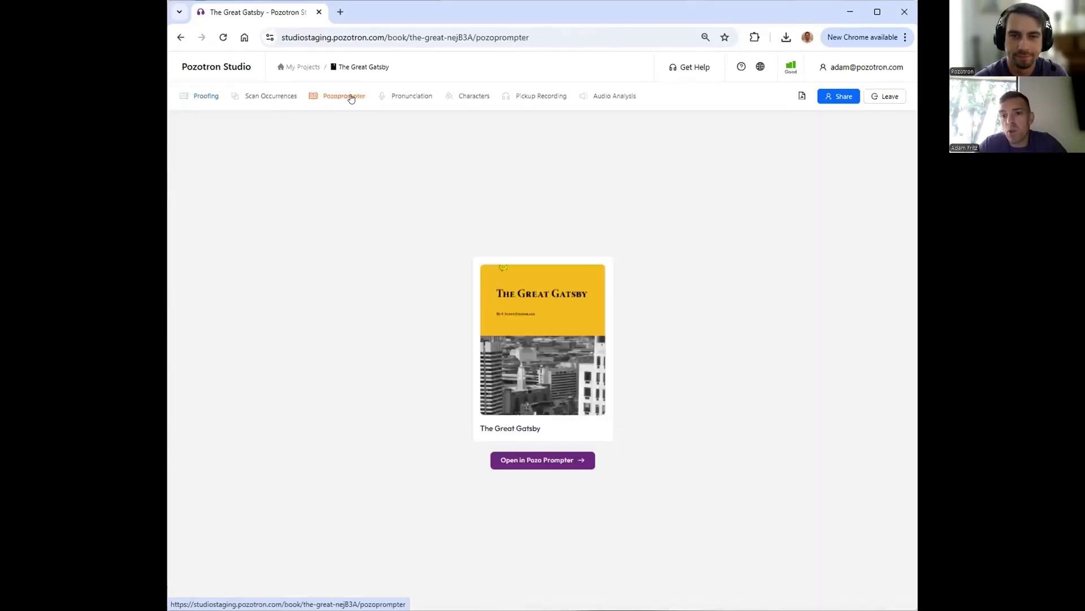
click(534, 462)
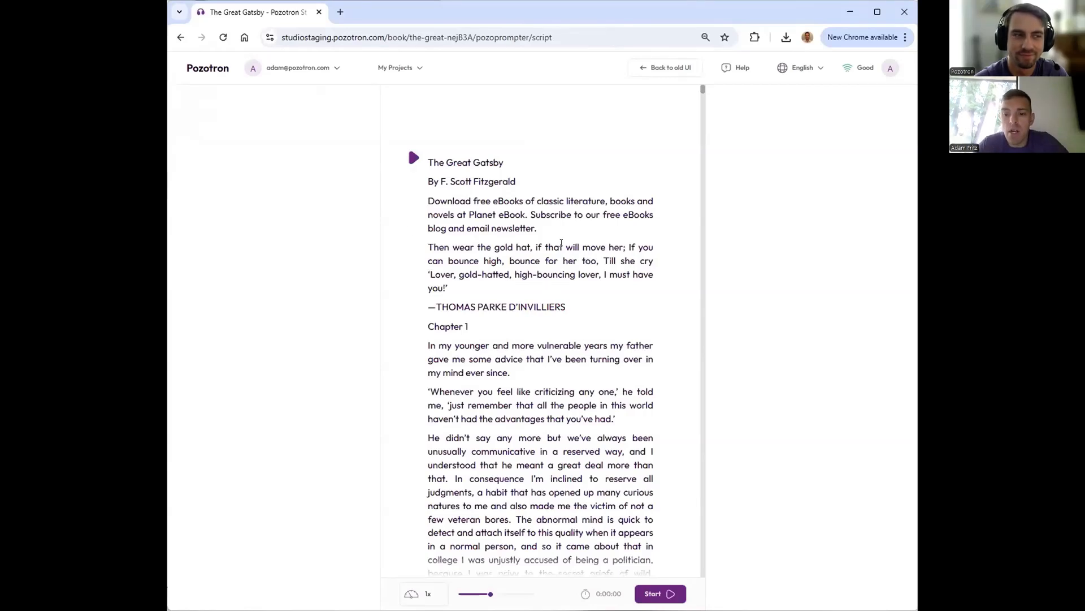
- Examine the script text in the prompter by selecting passages and scrolling through the opening paragraphs
drag(429, 158, 570, 452)
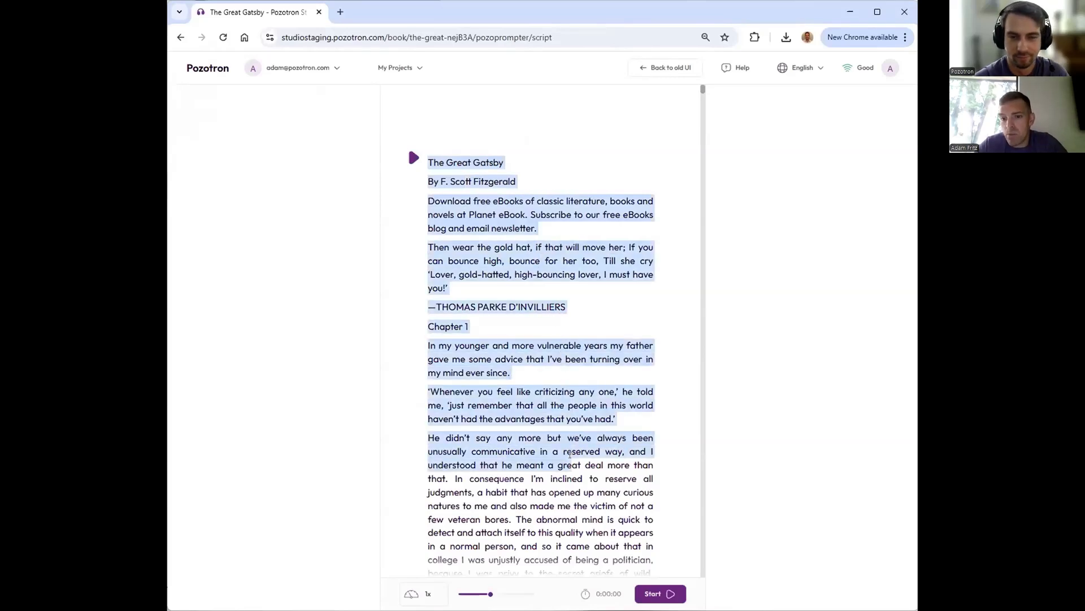
click(473, 213)
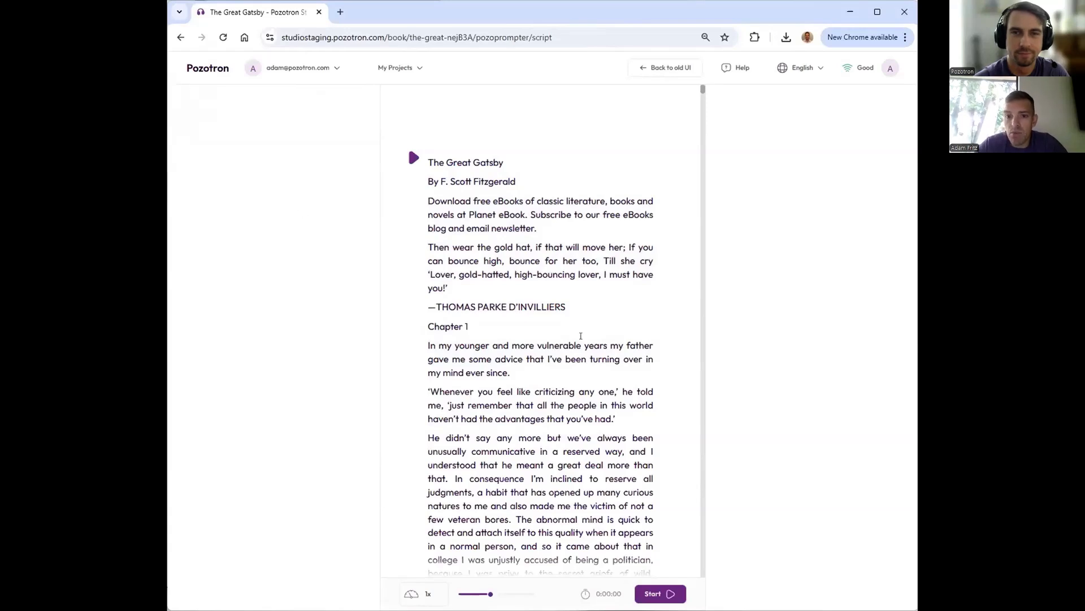
scroll(520, 214, down, 1)
scroll(519, 214, down, 3)
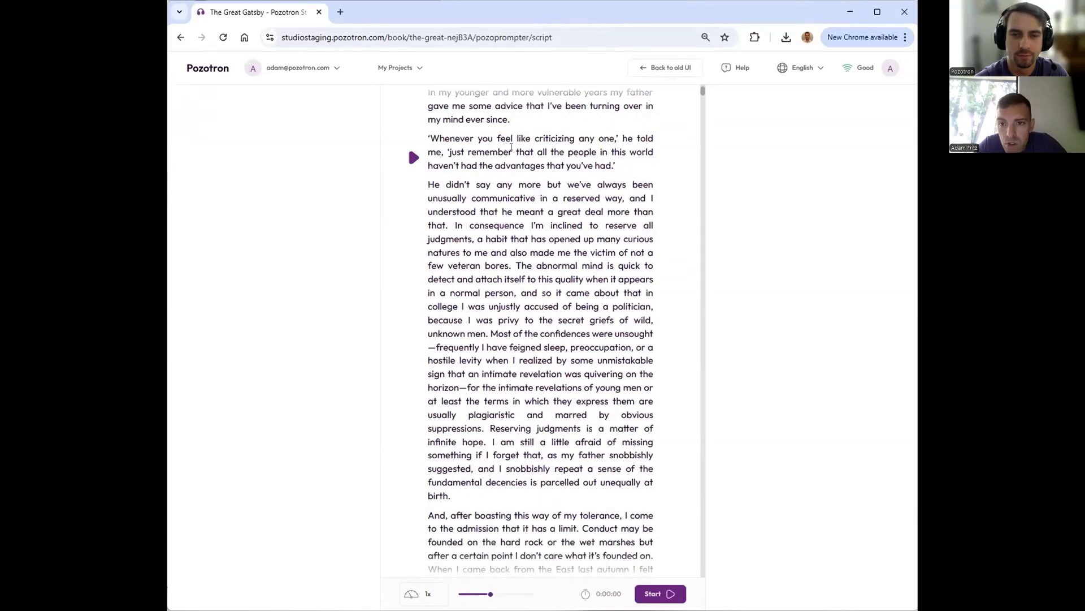
scroll(513, 156, up, 1)
scroll(498, 168, down, 5)
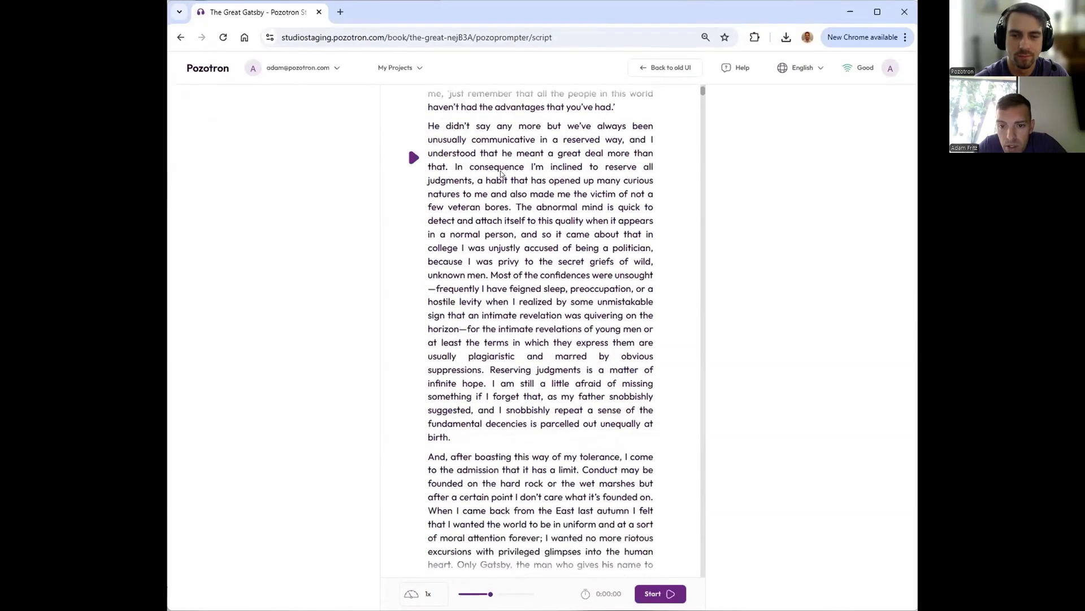
scroll(501, 175, down, 4)
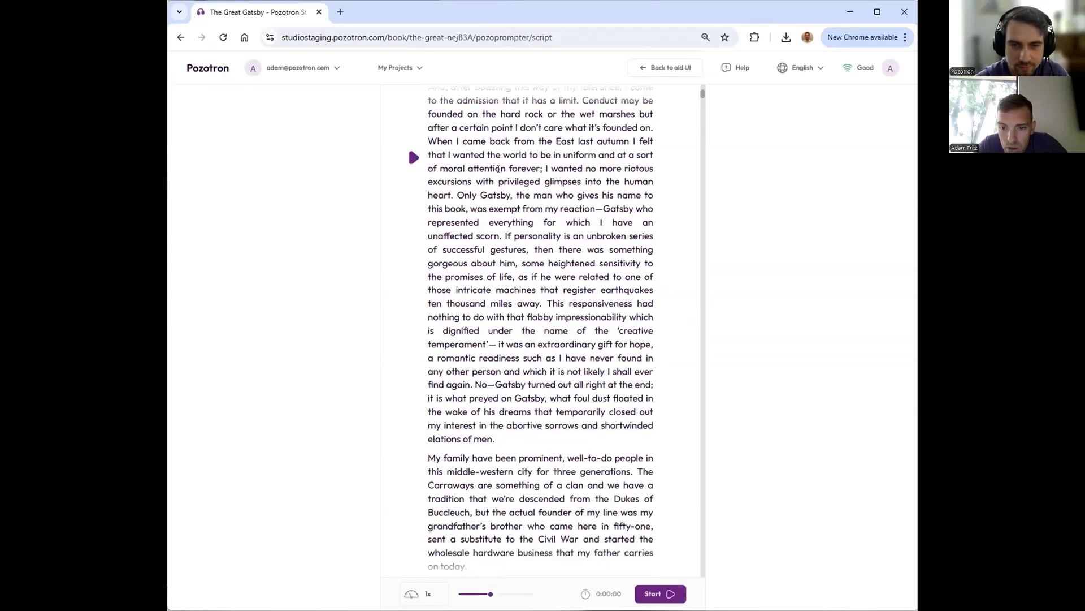
- Select the phrase "the man who gives his name to this book" and scroll through the script around it
double_click(503, 334)
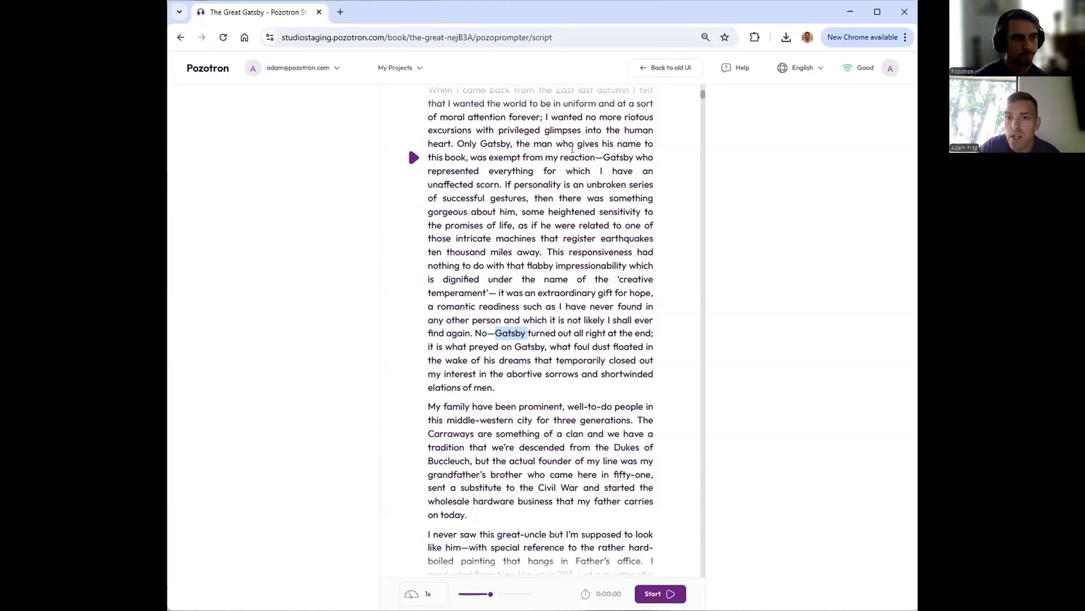
drag(514, 147, 460, 156)
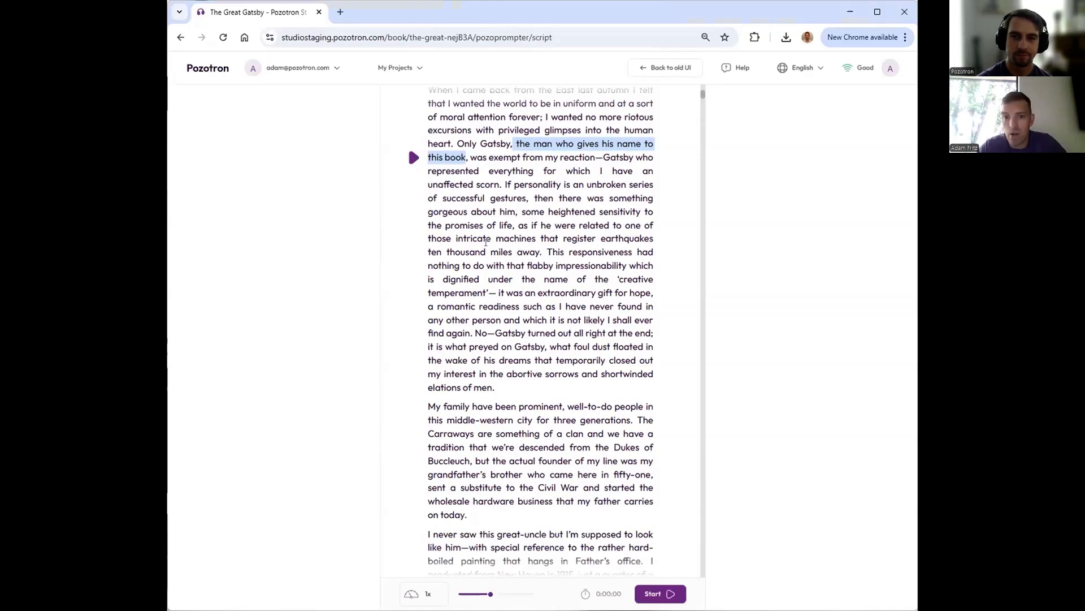
scroll(490, 241, up, 10)
scroll(490, 241, up, 3)
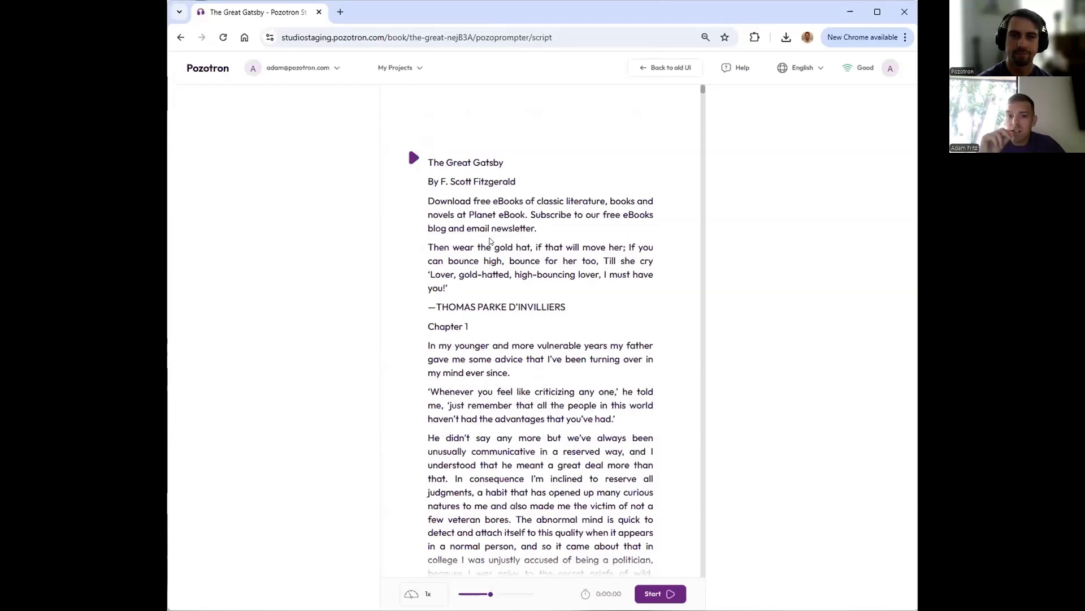
scroll(494, 453, down, 5)
scroll(494, 452, down, 2)
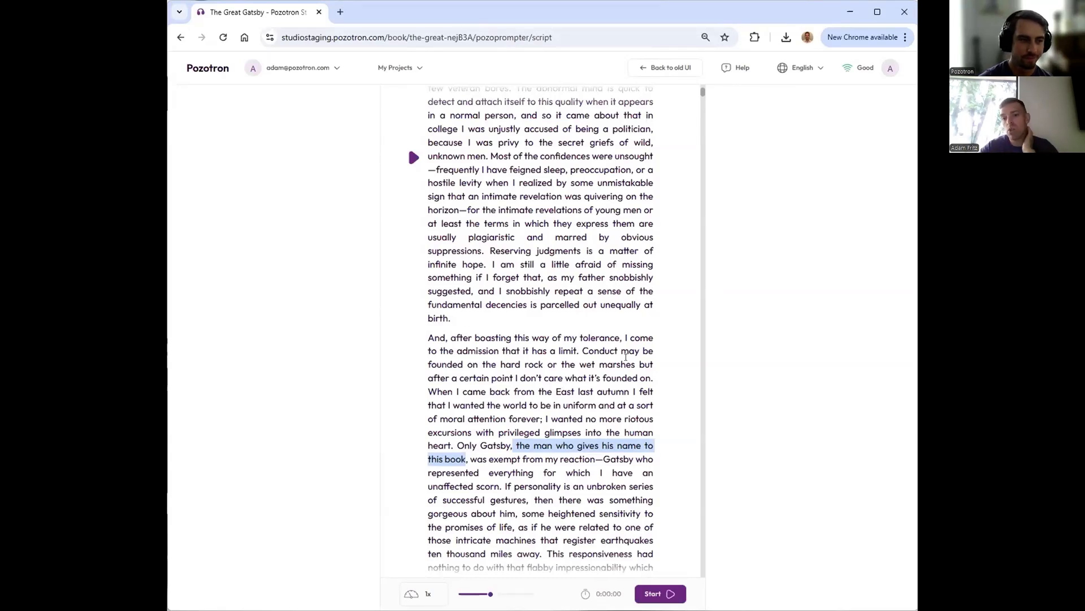
scroll(462, 534, up, 8)
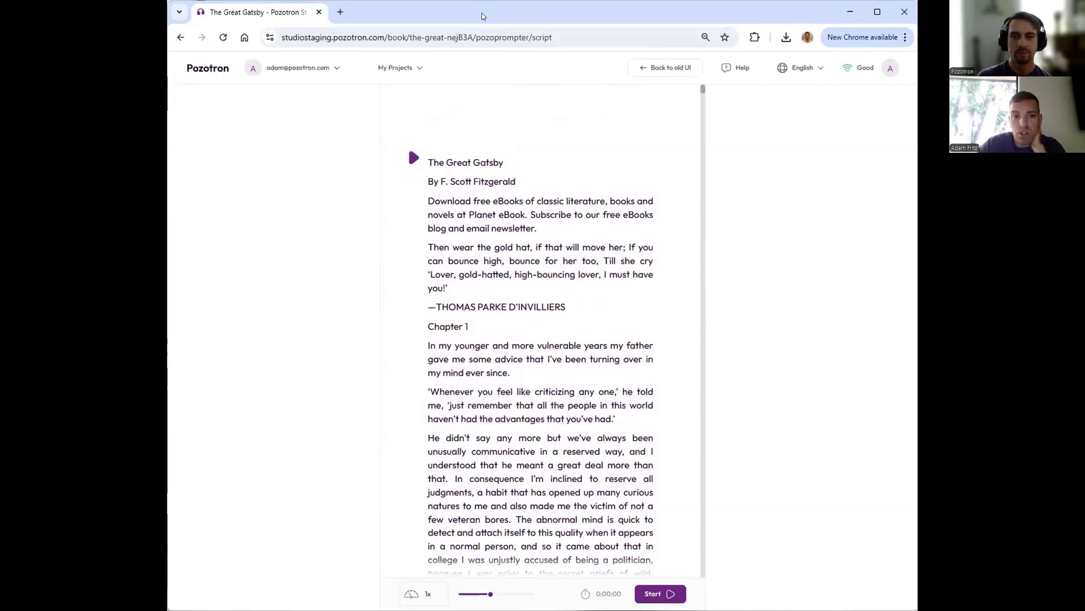
- Maximize the browser window and start the teleprompter scrolling
double_click(566, 14)
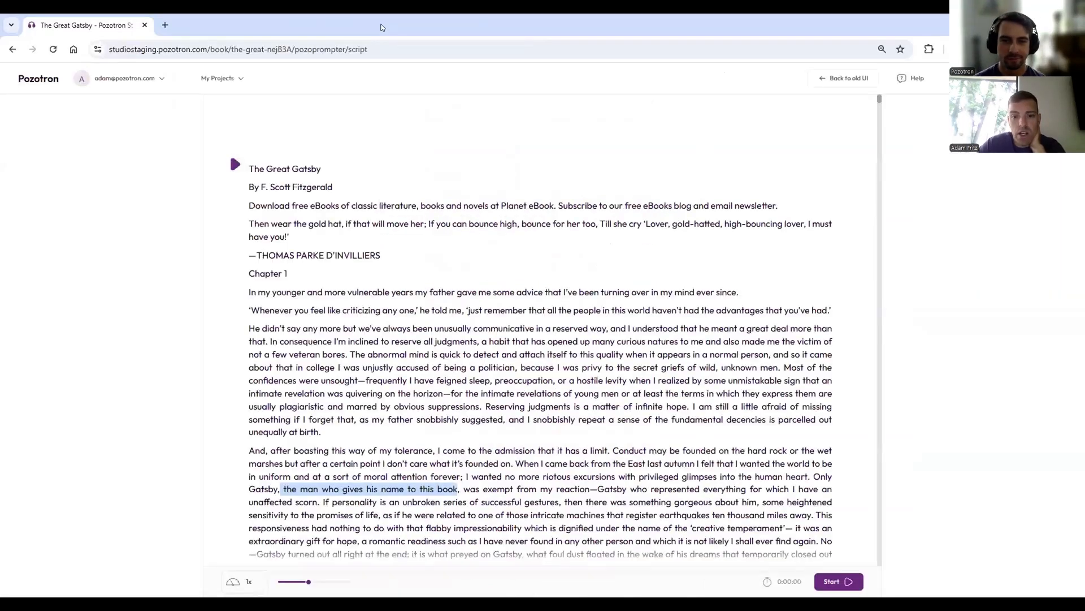
click(839, 581)
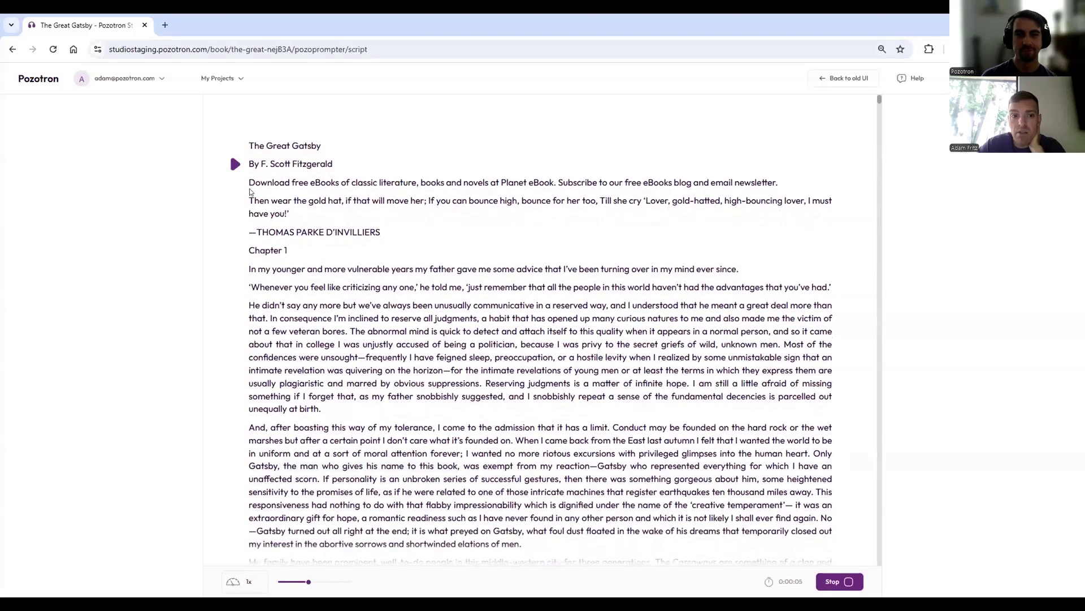
- Raise the teleprompter speed to 2x, then stop the teleprompter
mouse_move(308, 581)
drag(308, 581, 350, 581)
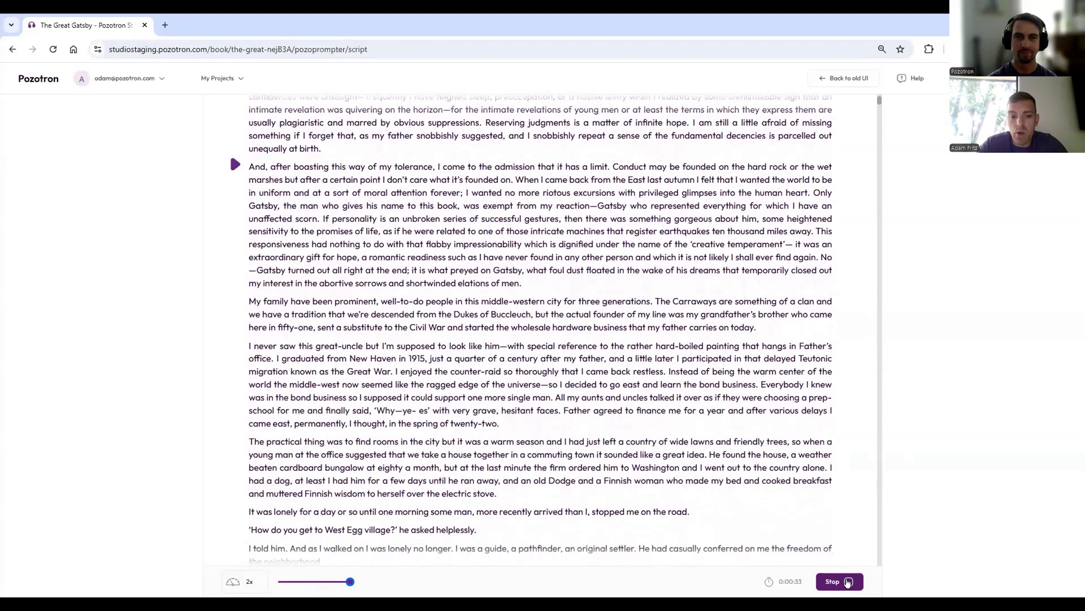
click(848, 582)
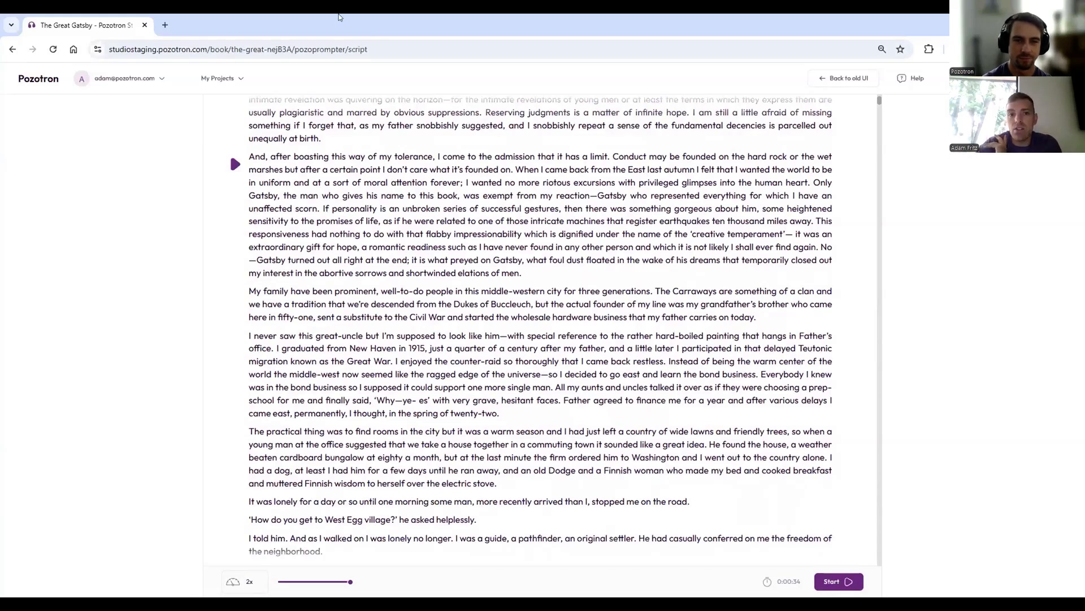
- Restore the browser window size and switch back to the slide presentation
click(1046, 24)
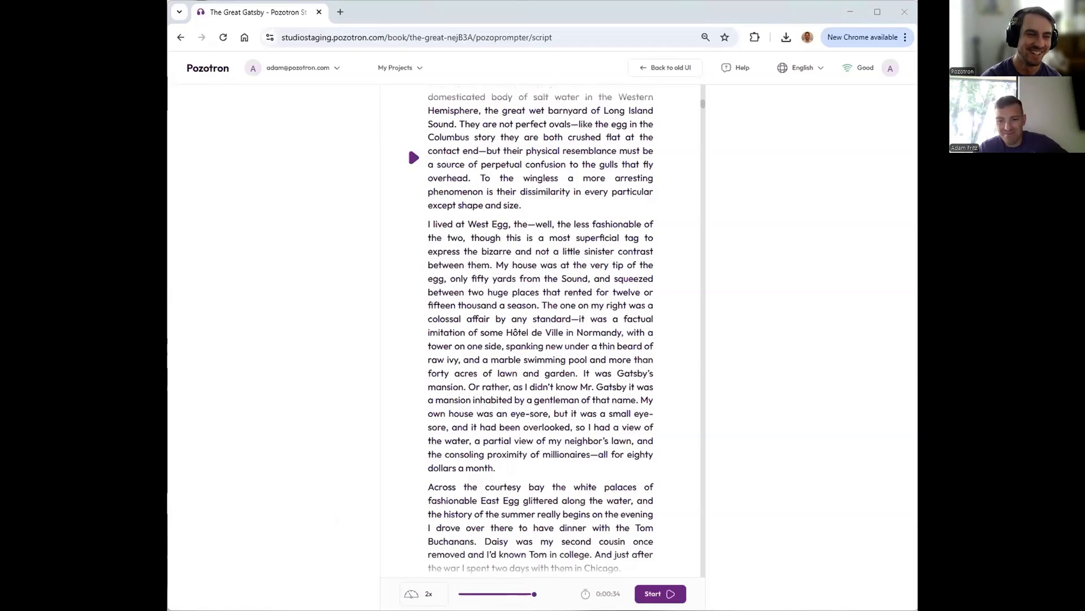
key(alt+Tab)
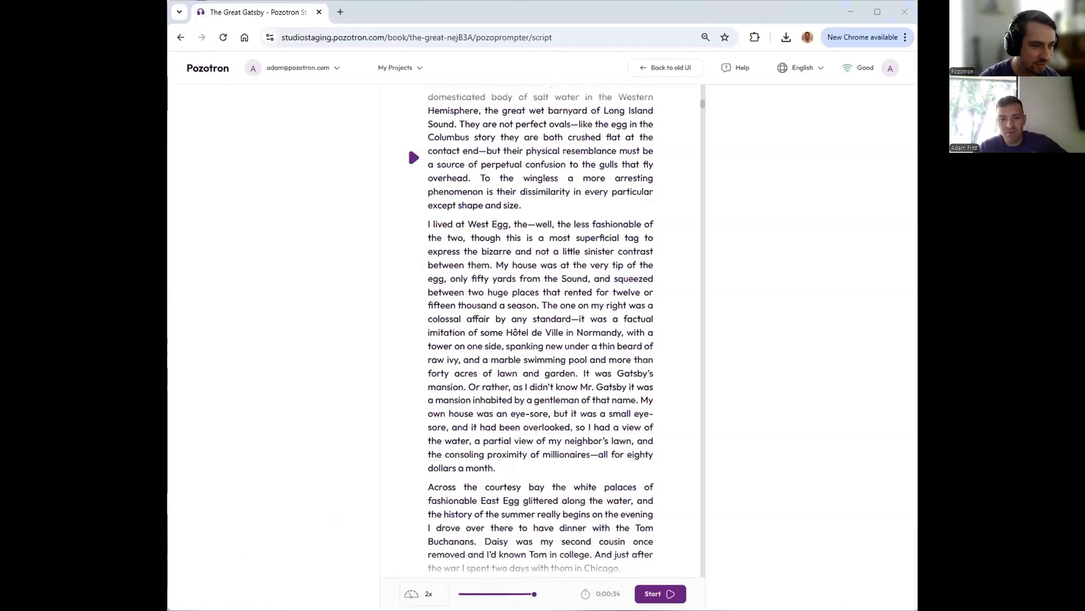